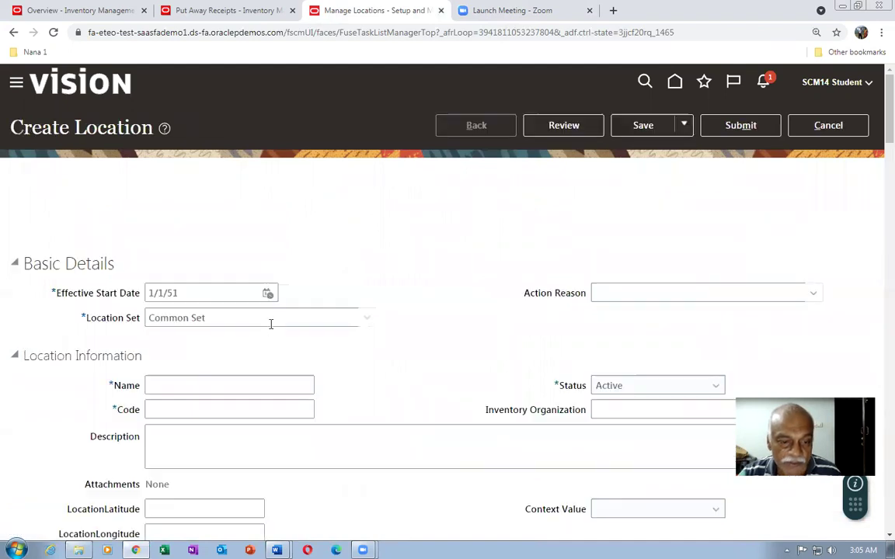
Enter t02_madras as the new location's name, code and description.
left_click(177, 391)
type("t01")
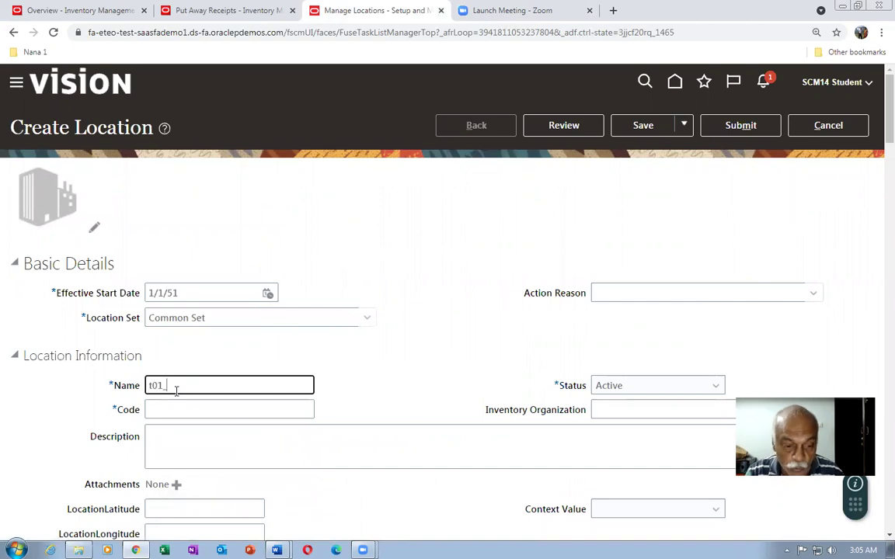
type("_madras")
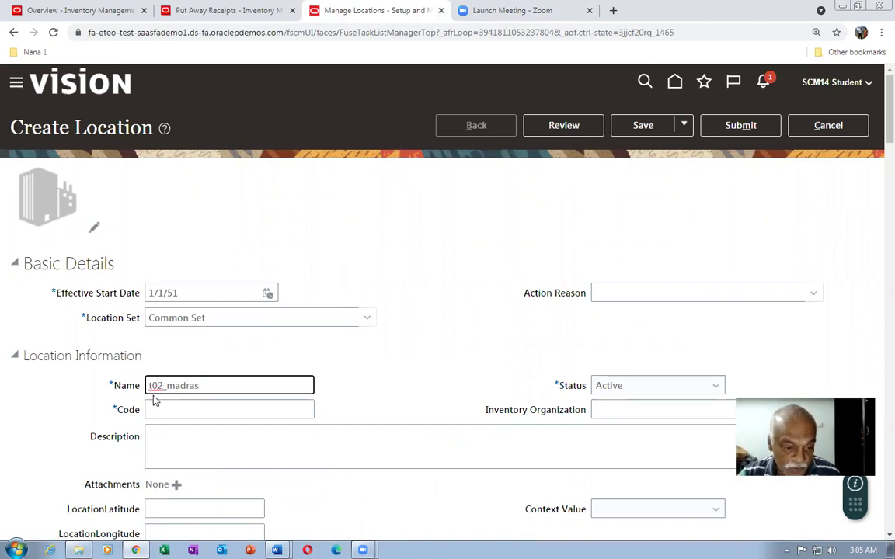
left_click_drag(210, 388, 122, 394)
key("ctrl+c")
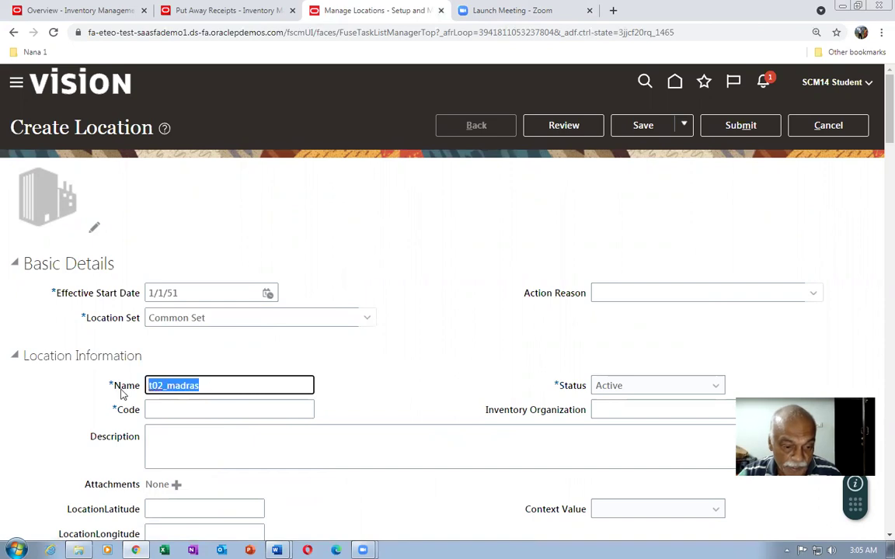
left_click(160, 412)
key("ctrl+v")
left_click(164, 437)
key("ctrl+v")
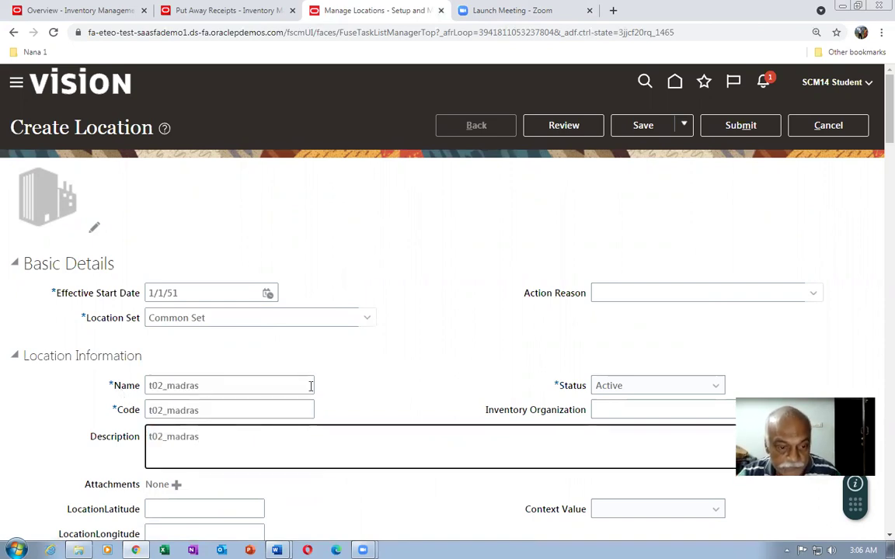
Set the main address ZIP code to 10020, choosing the match for New York, New York, NY.
scroll(356, 380, "down", 5)
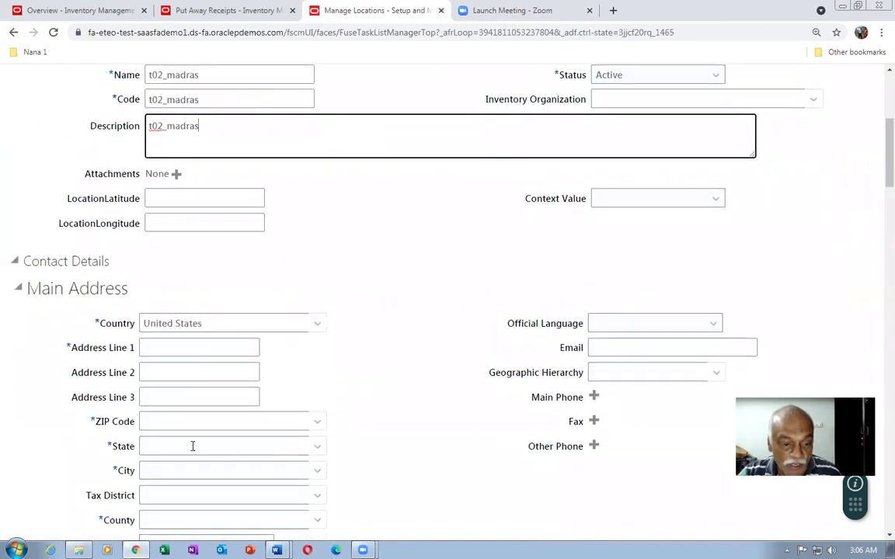
left_click(181, 421)
type("10020")
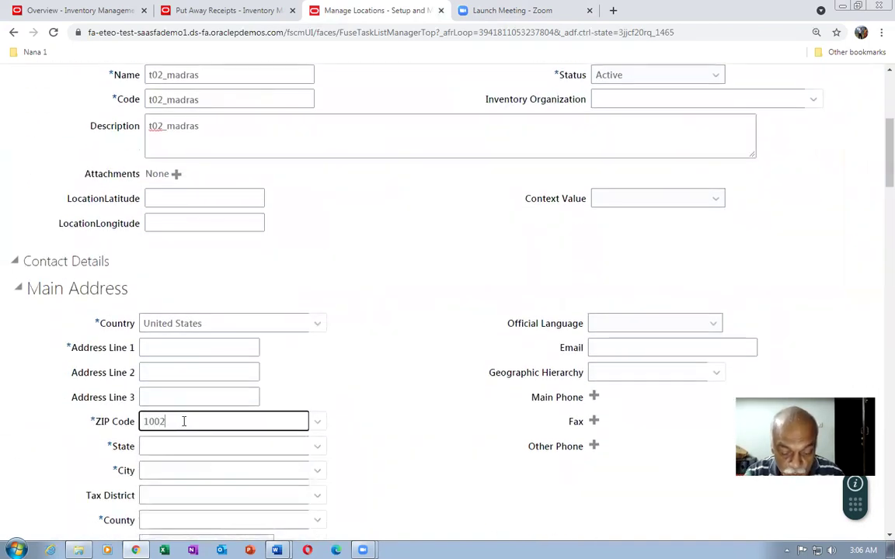
key("Tab")
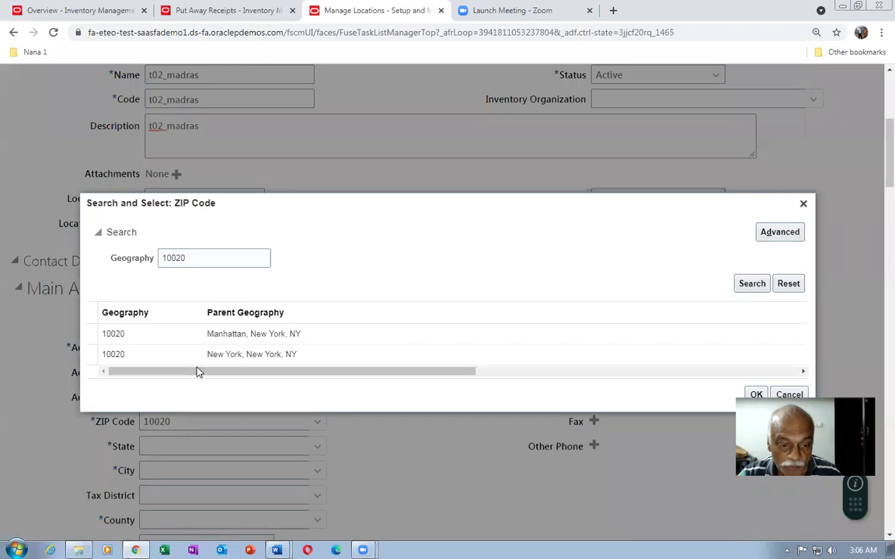
left_click(214, 359)
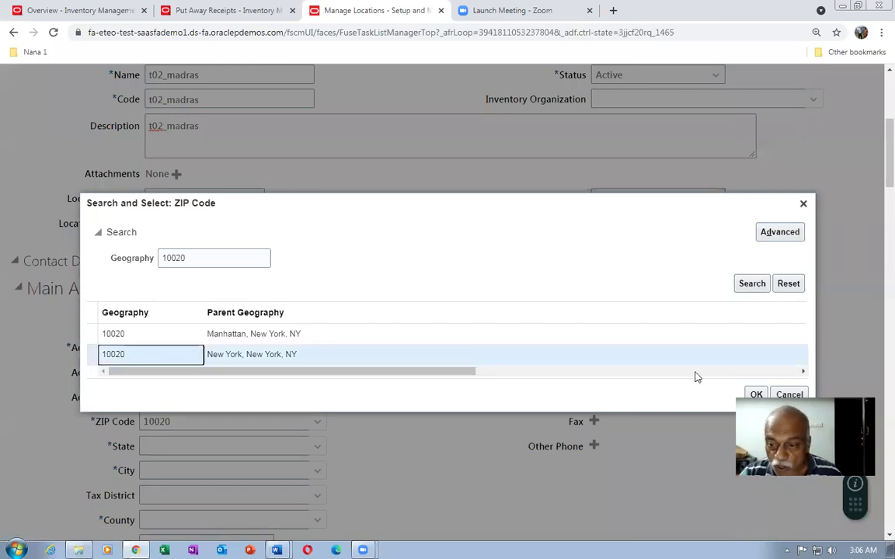
left_click(756, 395)
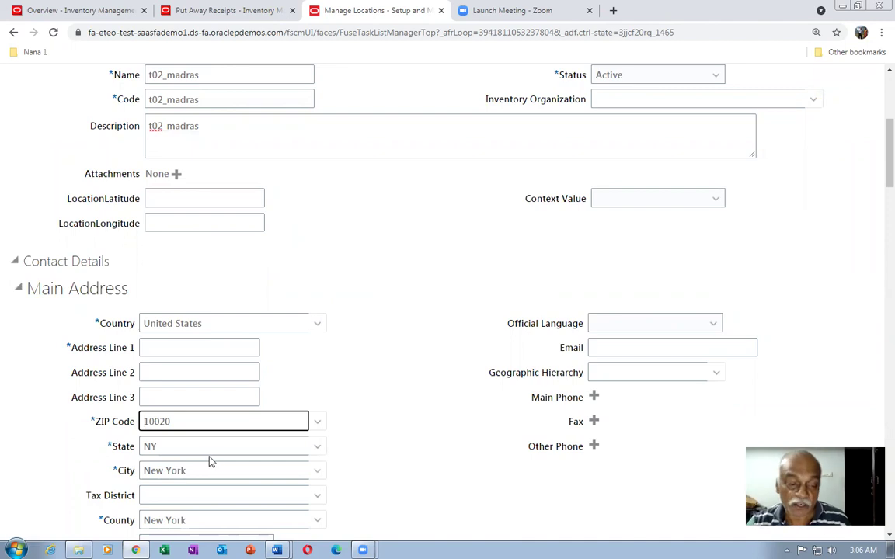
Enter "t02 madras addr 1" as Address Line 1 of the main address.
left_click(166, 347)
type("t02 madras")
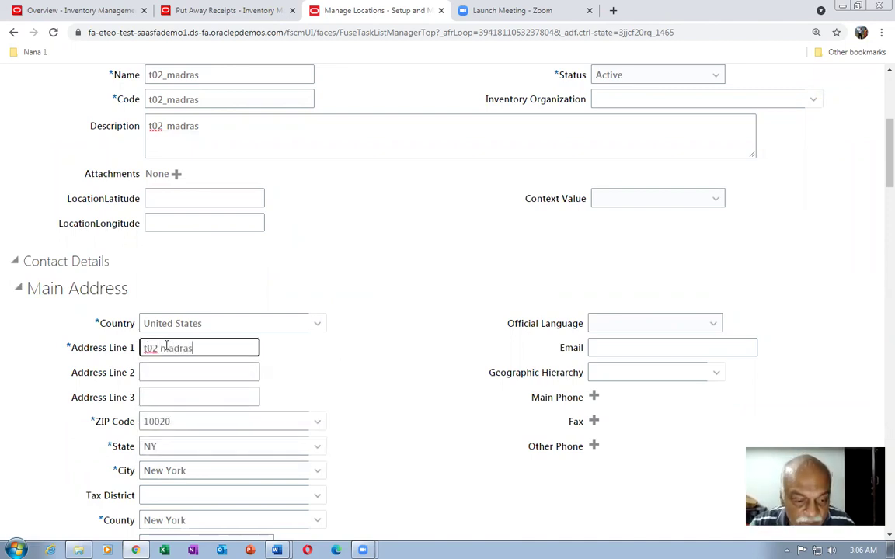
type(" addr ")
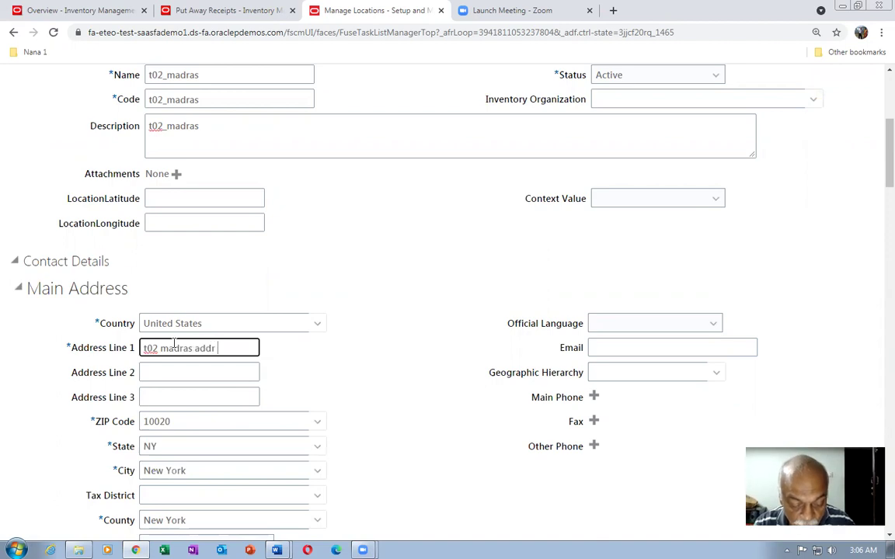
type("1")
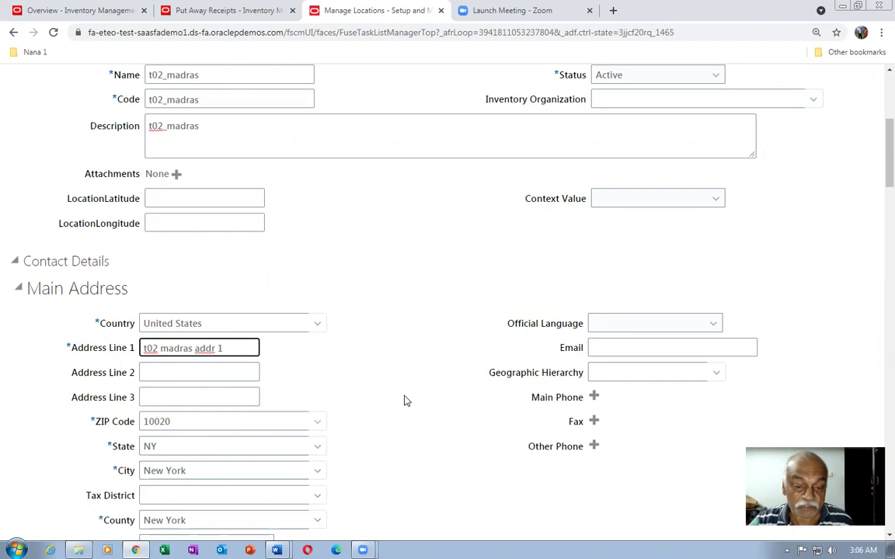
Submit the new location and accept the submission request.
scroll(403, 399, "up", 3)
scroll(505, 327, "up", 1)
left_click(742, 129)
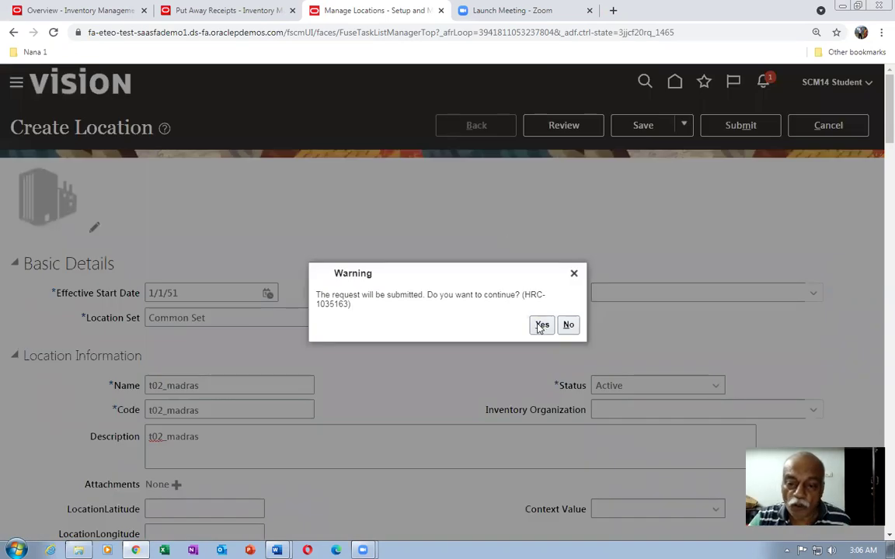
left_click(542, 325)
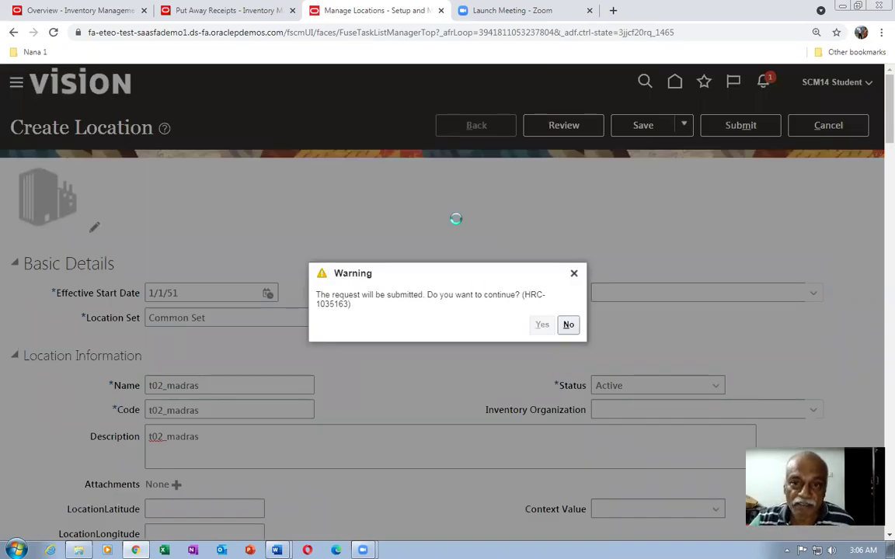
Duplicate the Manage Locations browser tab and open Setup and Maintenance in the copy.
right_click(356, 8)
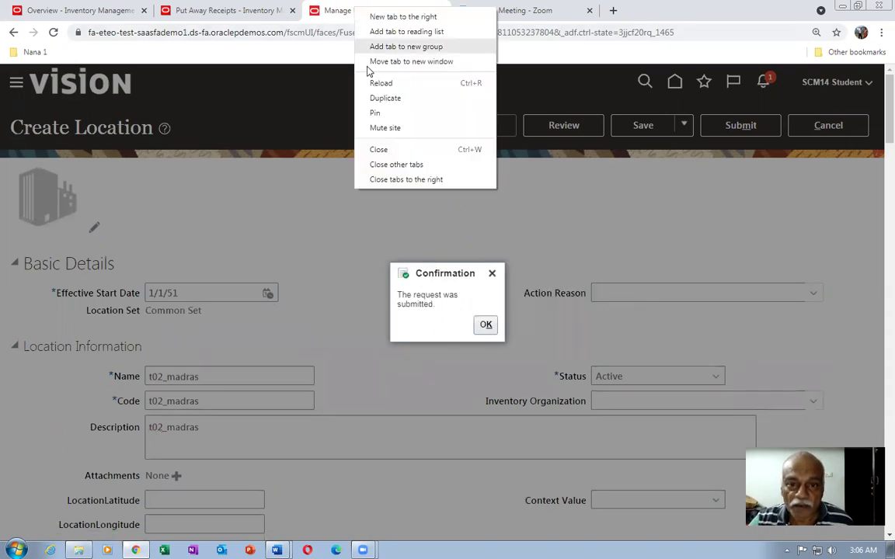
left_click(375, 99)
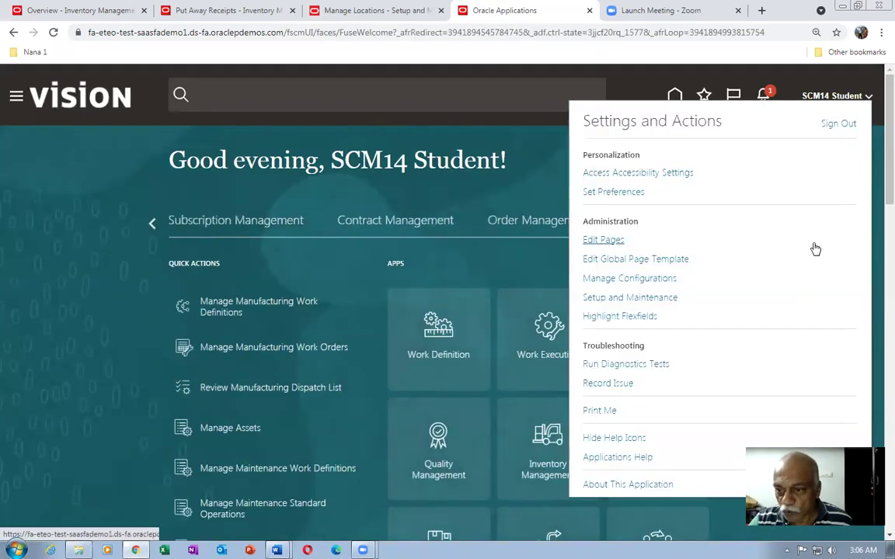
left_click(651, 298)
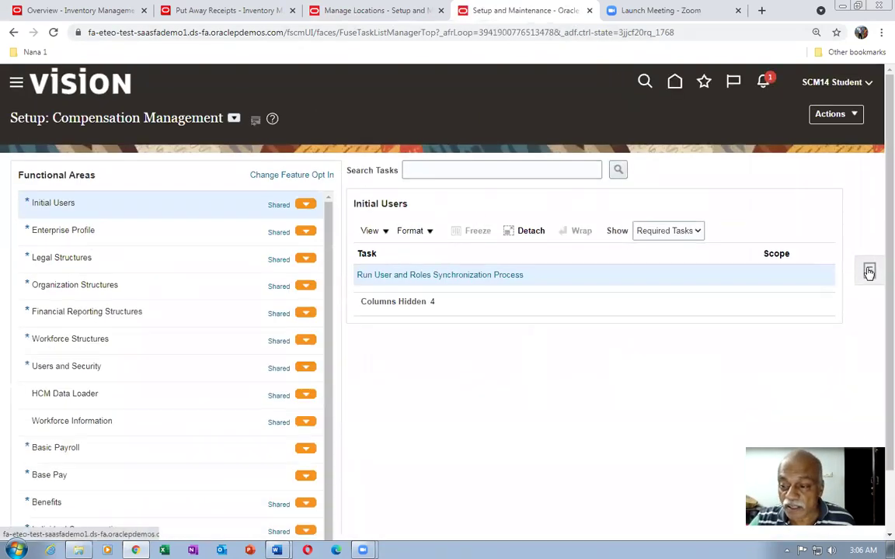
Search the setup tasks for man%inv%org% and open the Manage Inventory Organizations task.
left_click(870, 271)
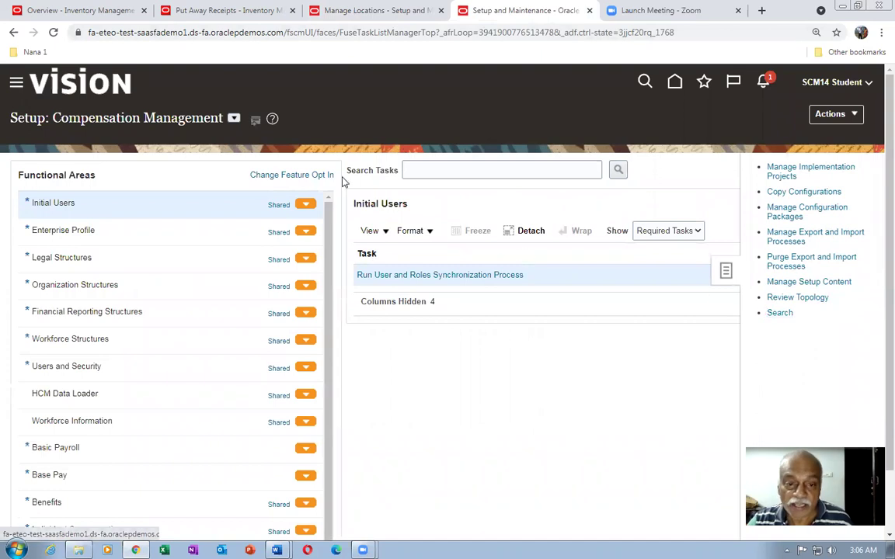
left_click(338, 168)
type("man%inv%")
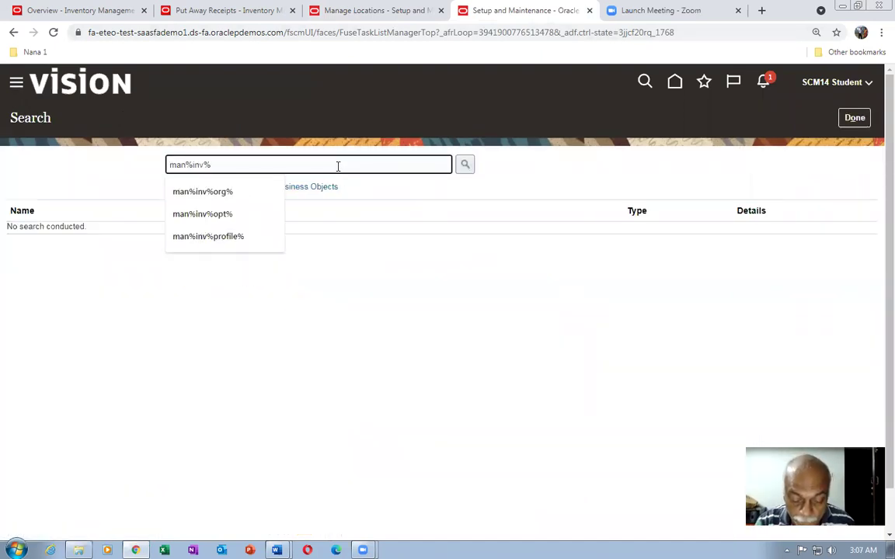
type("org%")
key("Return")
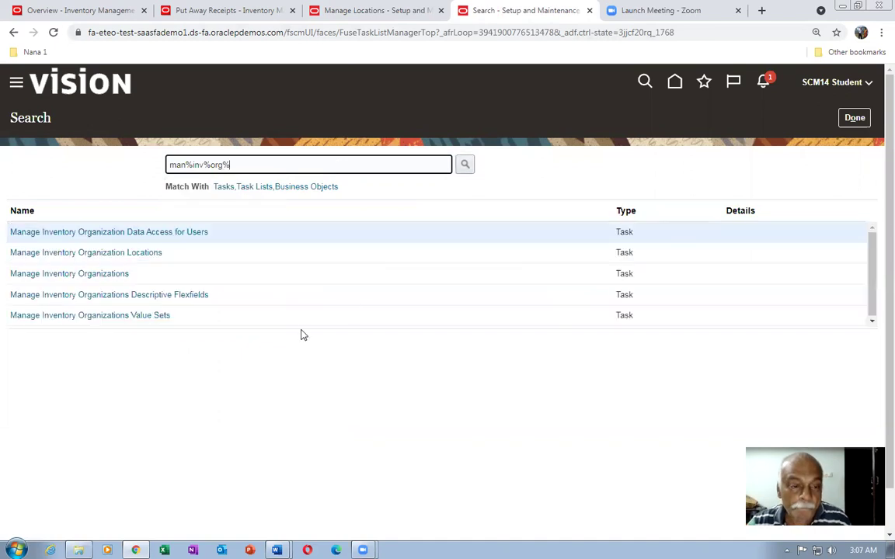
left_click(69, 275)
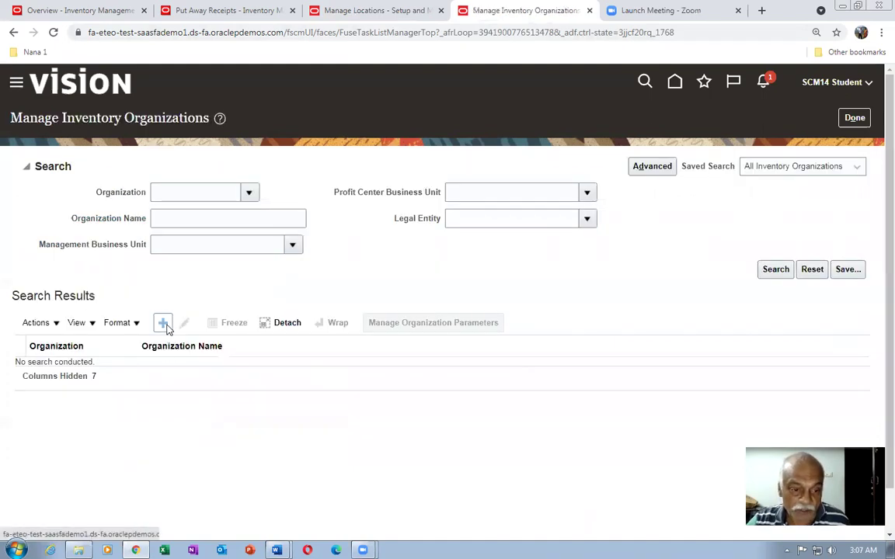
Start a new inventory organization named t02_madras_org with organization code T021.
left_click(162, 322)
left_click(172, 232)
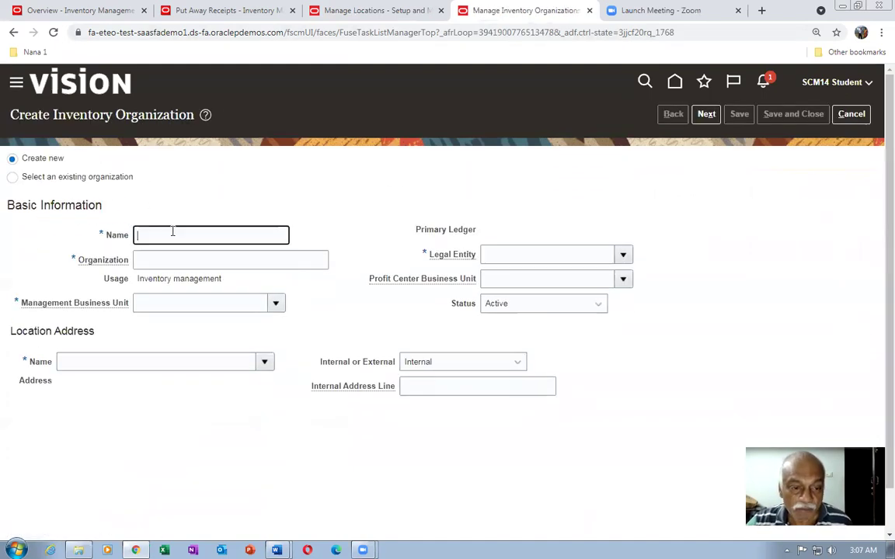
type("t02_madras_org")
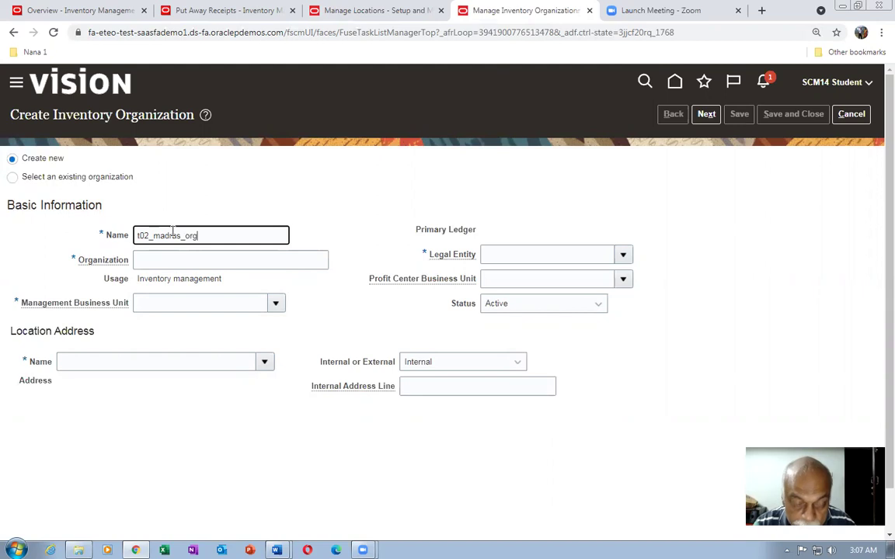
left_click(156, 261)
type("T021")
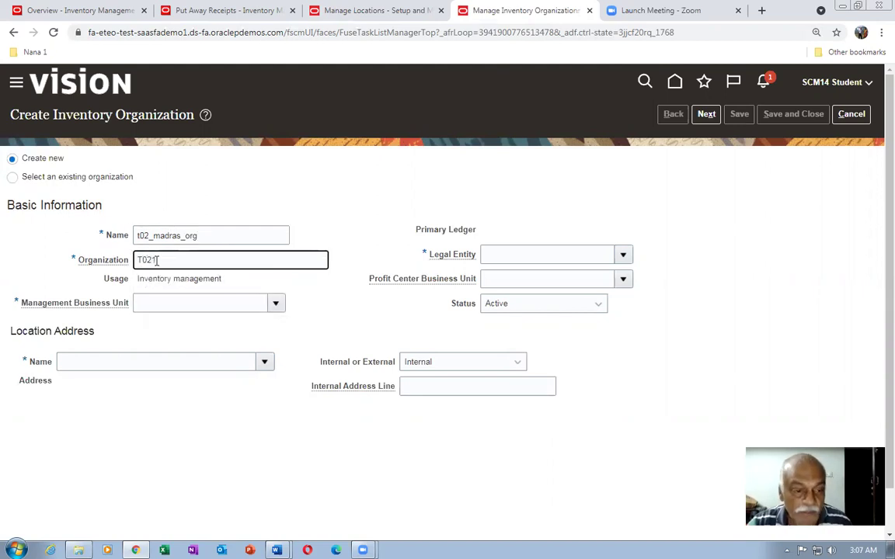
Set the organization's management business unit to US1 Business Unit.
left_click(156, 303)
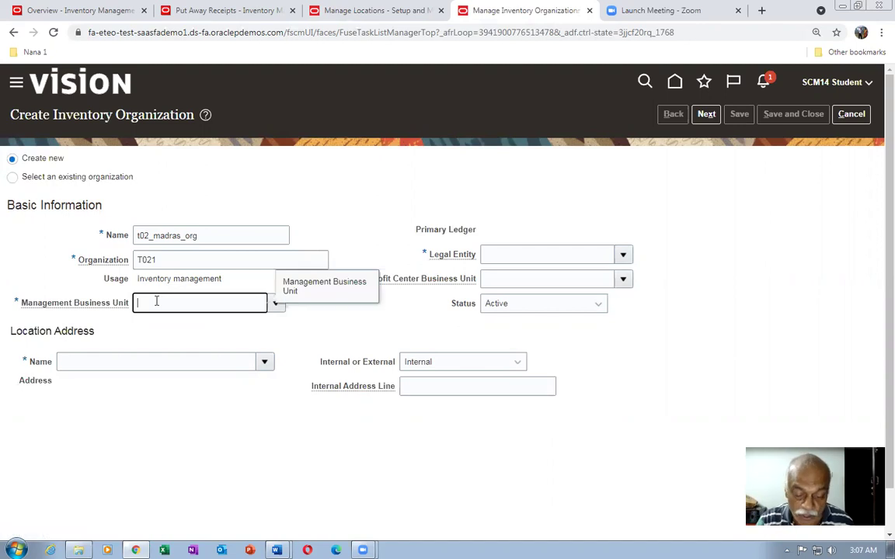
type("UIS1")
key("Tab")
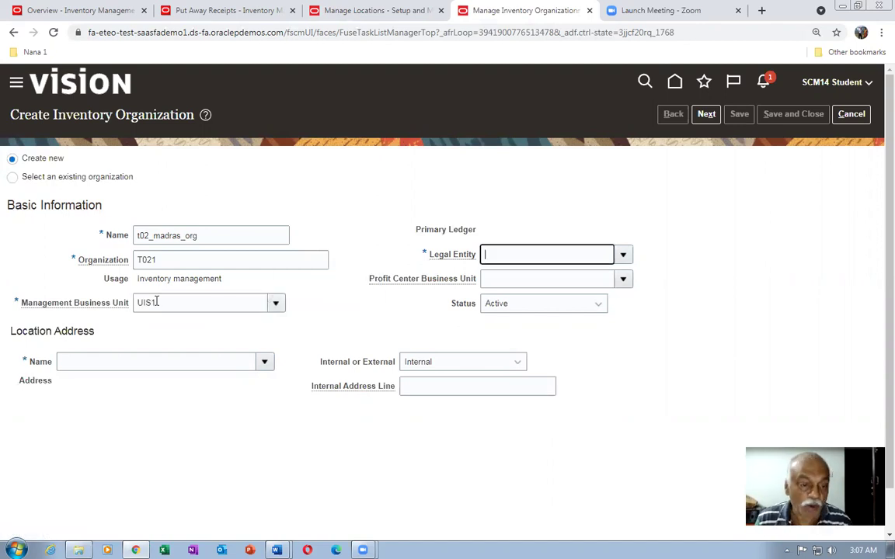
left_click(156, 302)
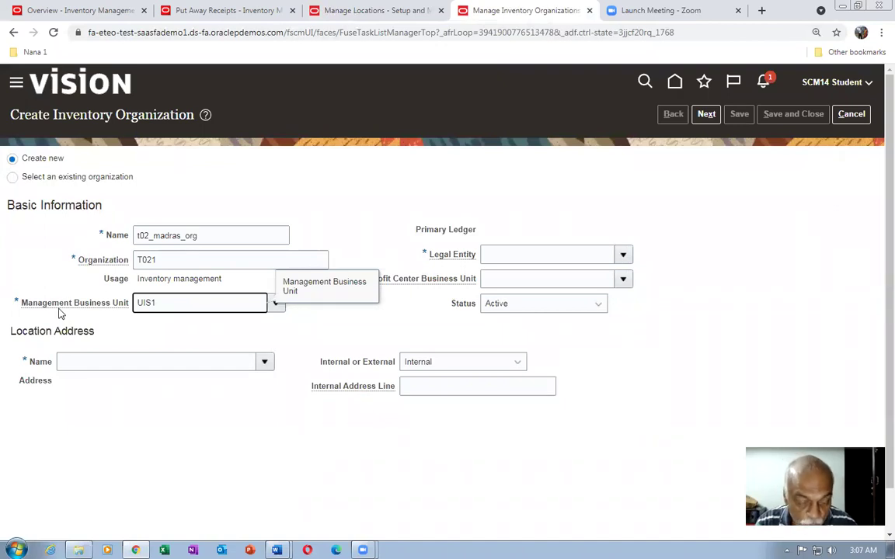
key("Tab")
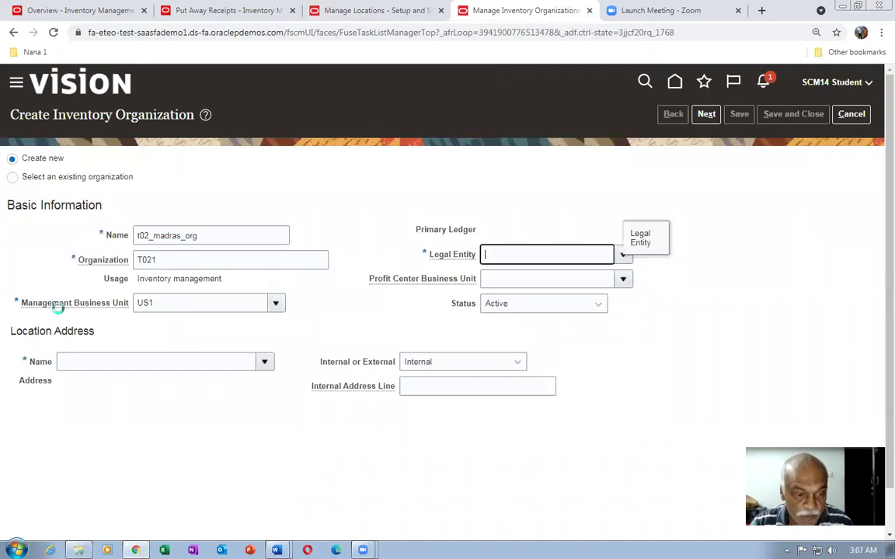
Replace the default location address with the t02_madras location.
left_click(115, 362)
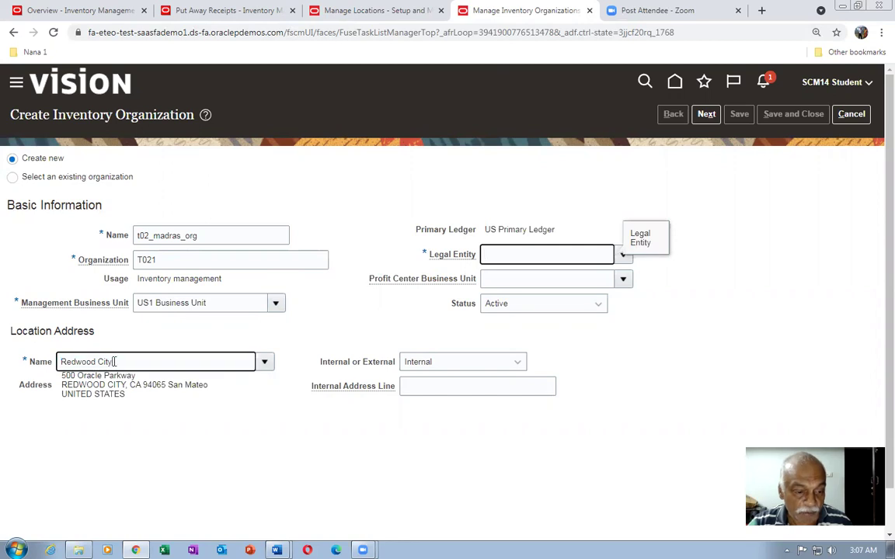
left_click_drag(114, 362, 2, 372)
type("t02")
key("Tab")
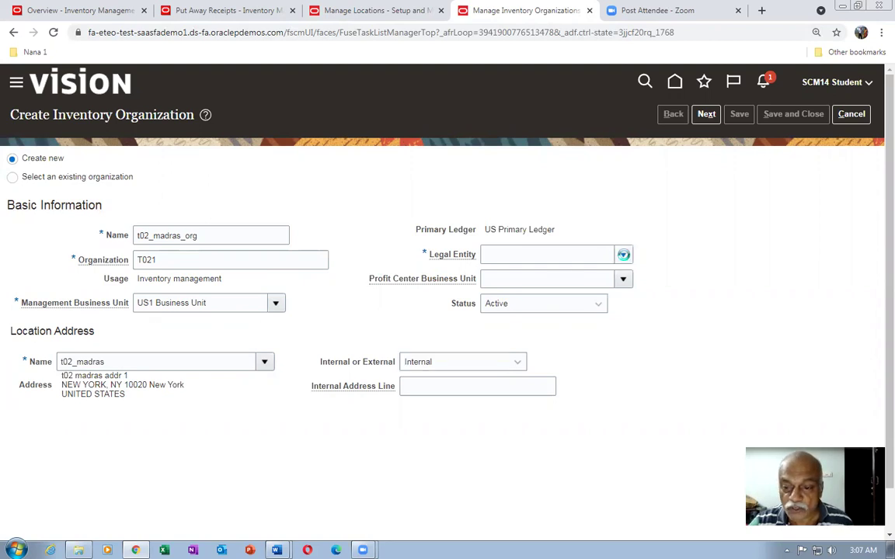
Assign US1 Legal Entity as the legal entity and continue to the organization parameters.
left_click(623, 256)
left_click(581, 280)
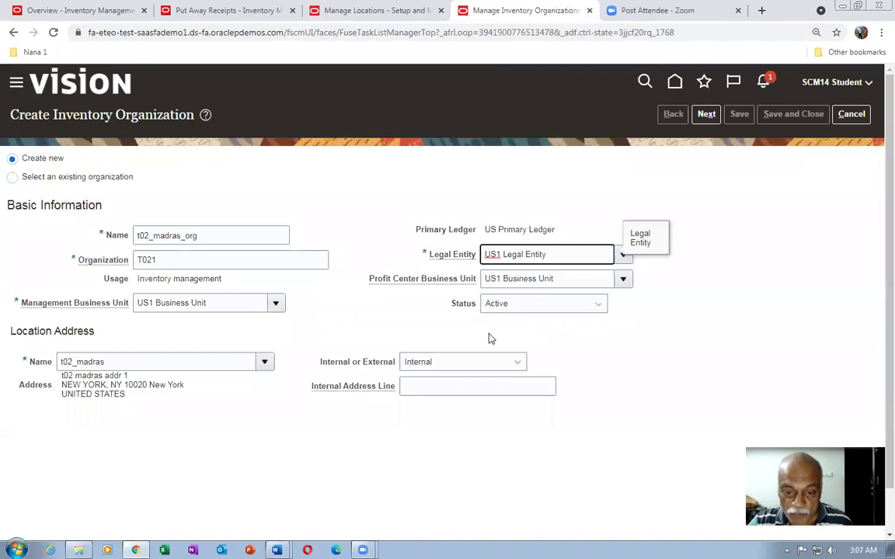
left_click(707, 115)
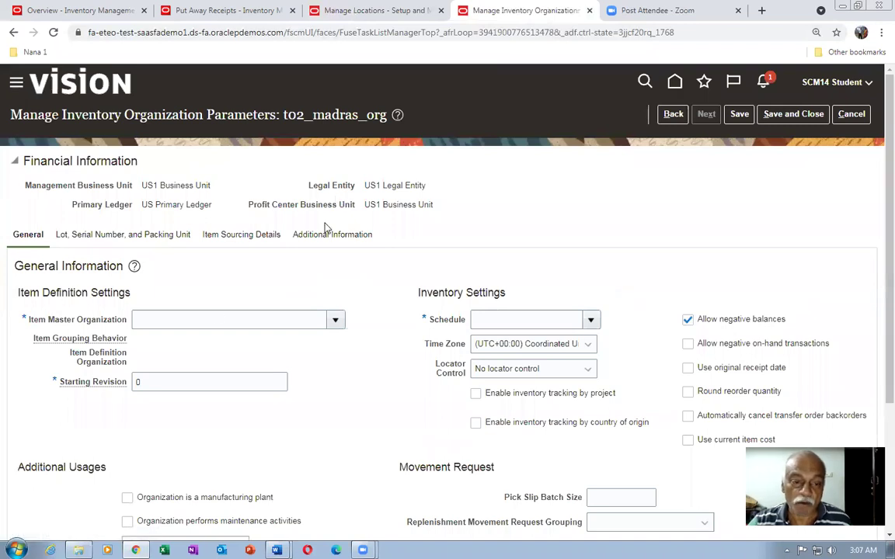
Set the item master organization to Operations and the item grouping behavior to Definition Organization.
left_click(188, 320)
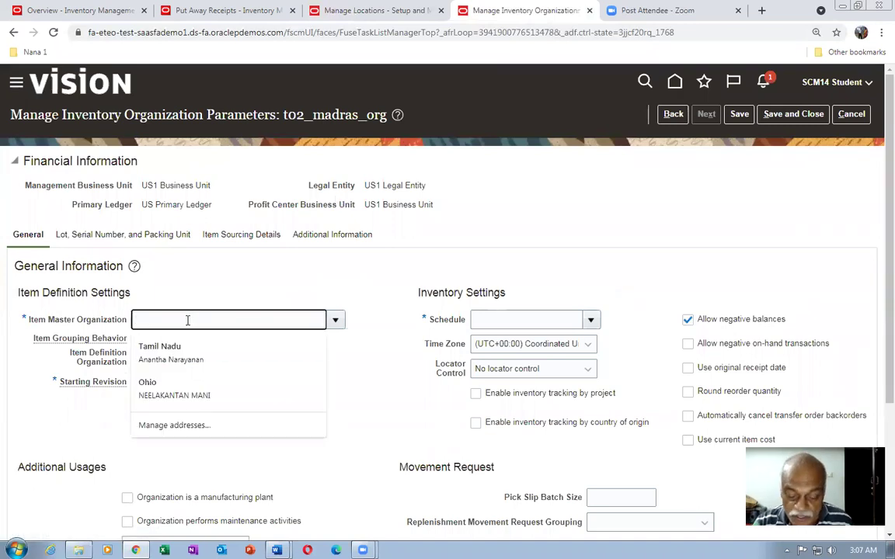
type("Operations")
key("Tab")
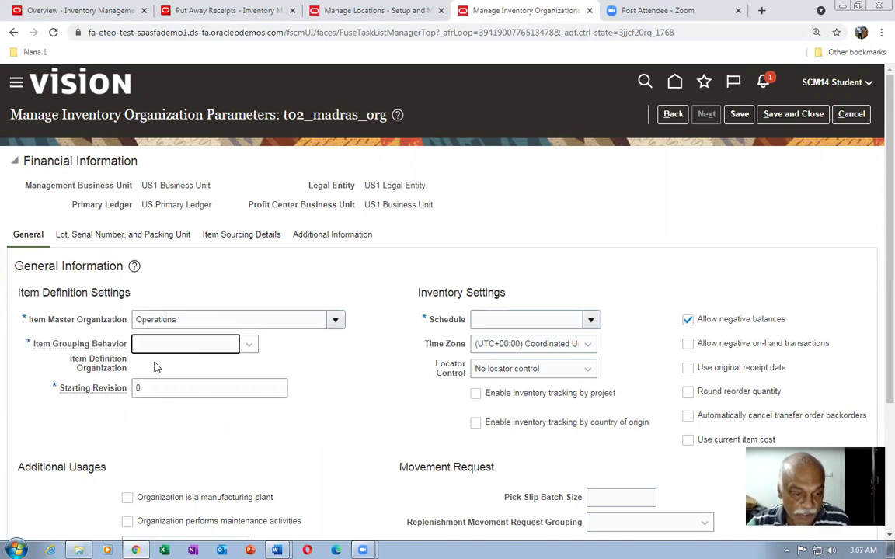
left_click(155, 350)
left_click(153, 384)
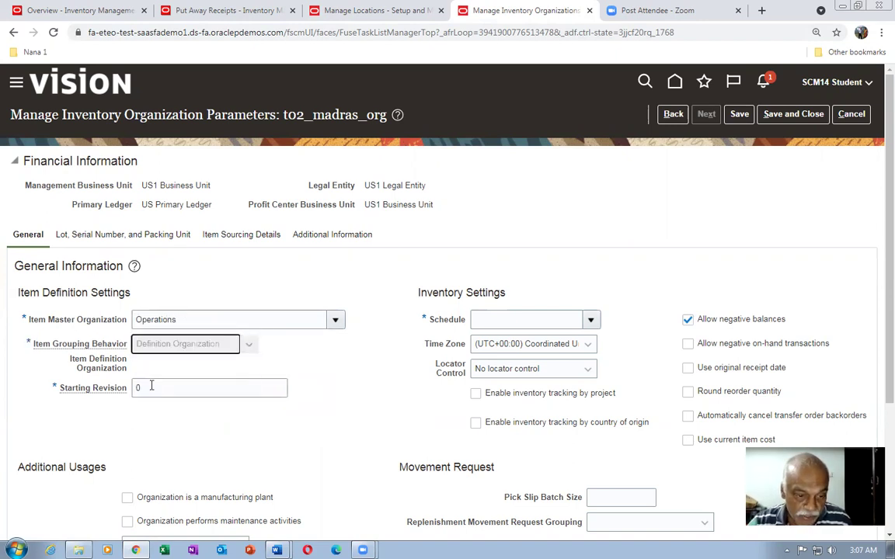
Set the schedule to Operations and locator control to be determined at subinventory level, saving and closing the organization parameters.
left_click(494, 319)
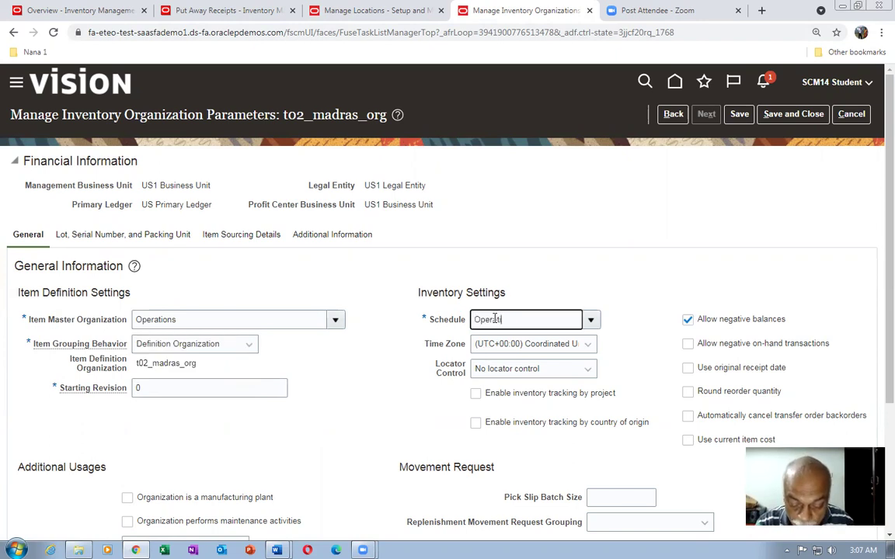
key("Tab")
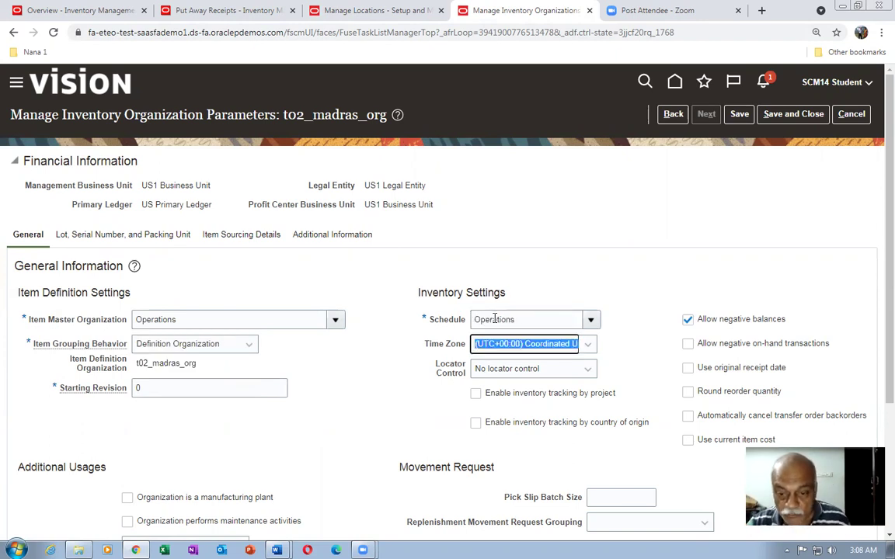
left_click(505, 369)
left_click(501, 447)
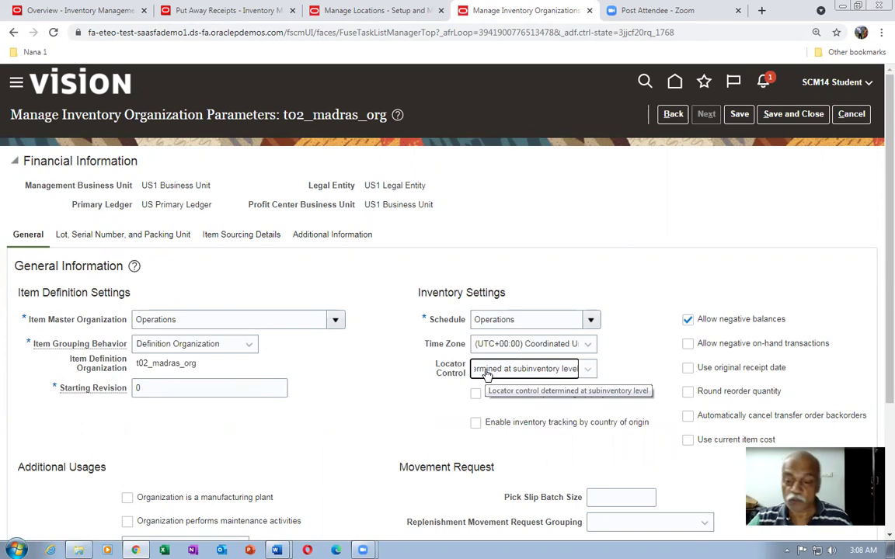
left_click(326, 432)
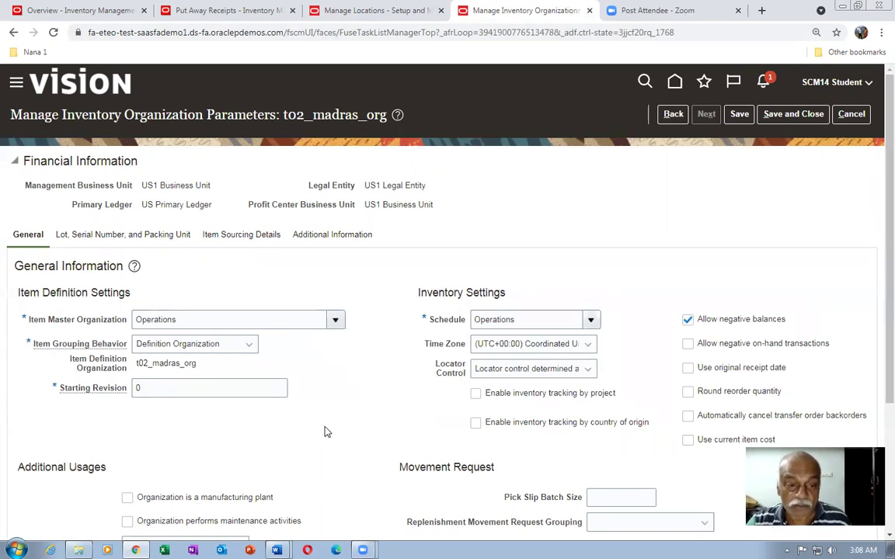
left_click(805, 115)
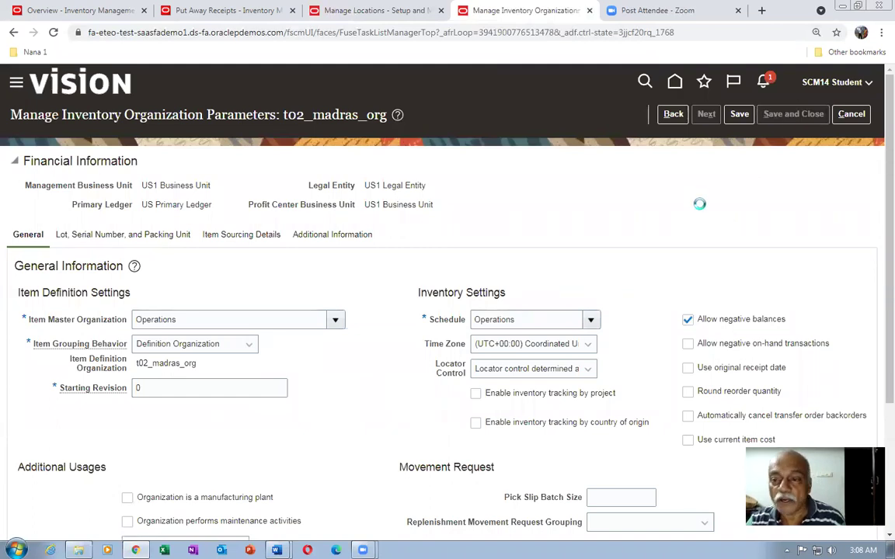
Return to the Manage Locations page and search for locations with the name t02.
left_click(354, 14)
left_click(485, 326)
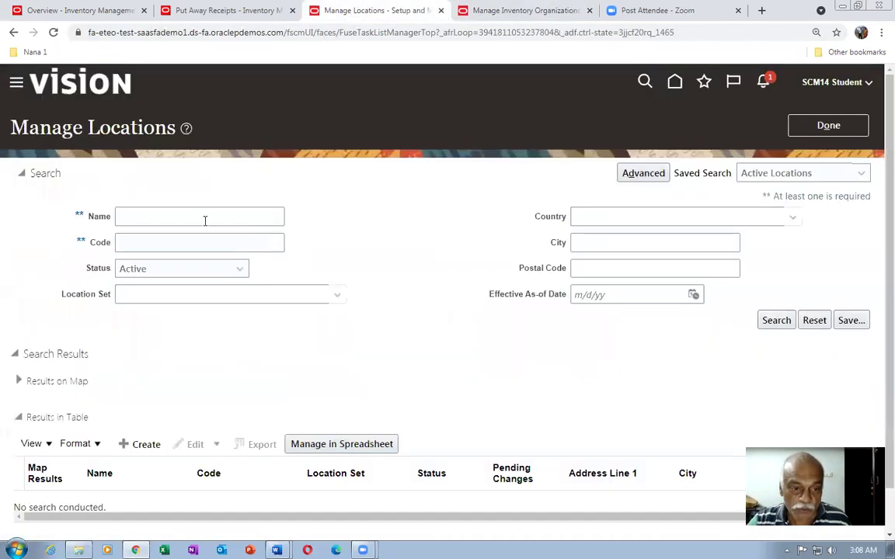
left_click(202, 216)
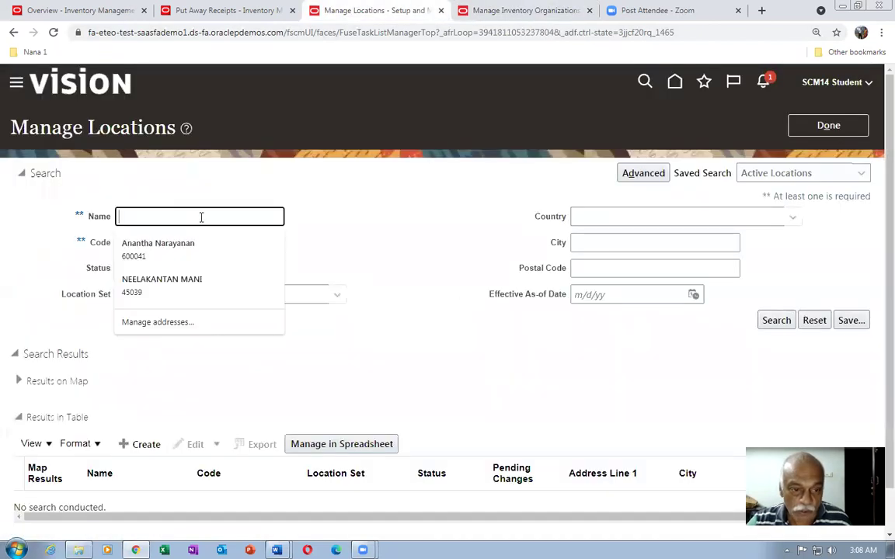
type("t0")
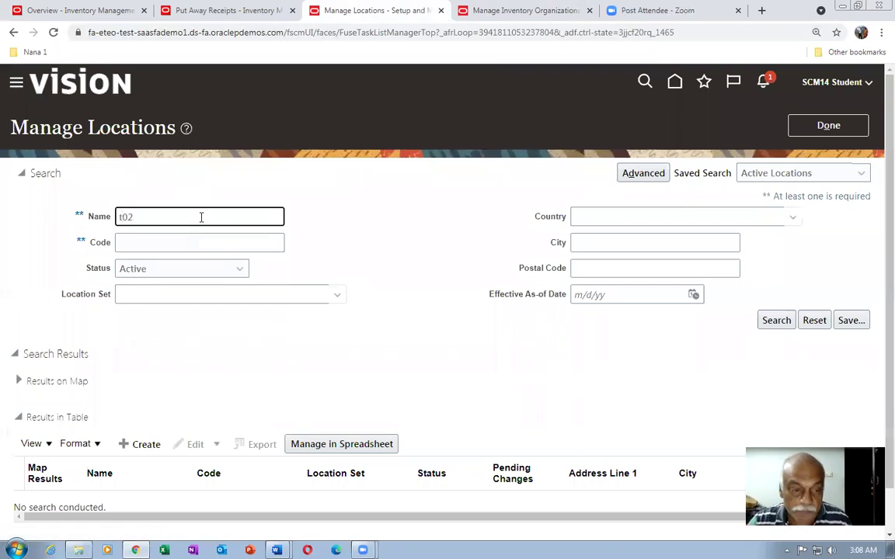
type("2")
key("Return")
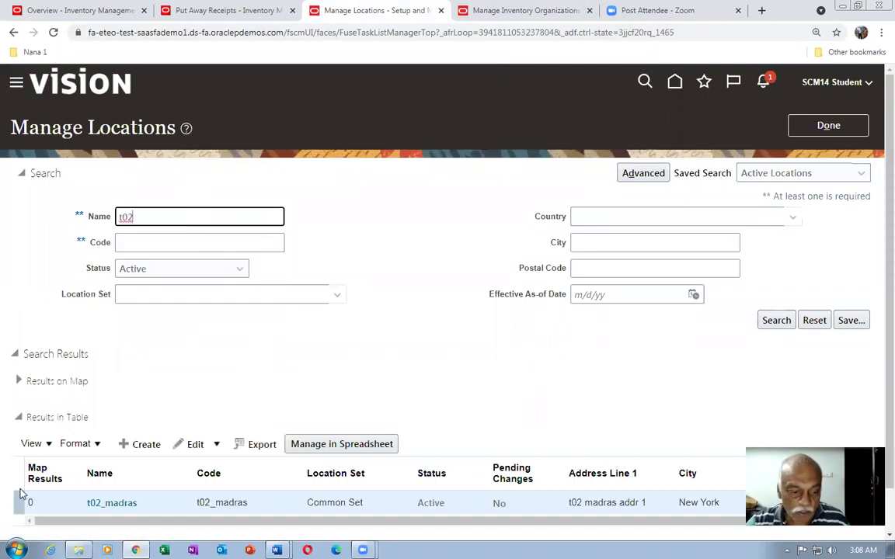
Update the t02_madras location with t02_madras_org as its inventory organization, effective 9/2/21, and submit the change.
left_click(196, 443)
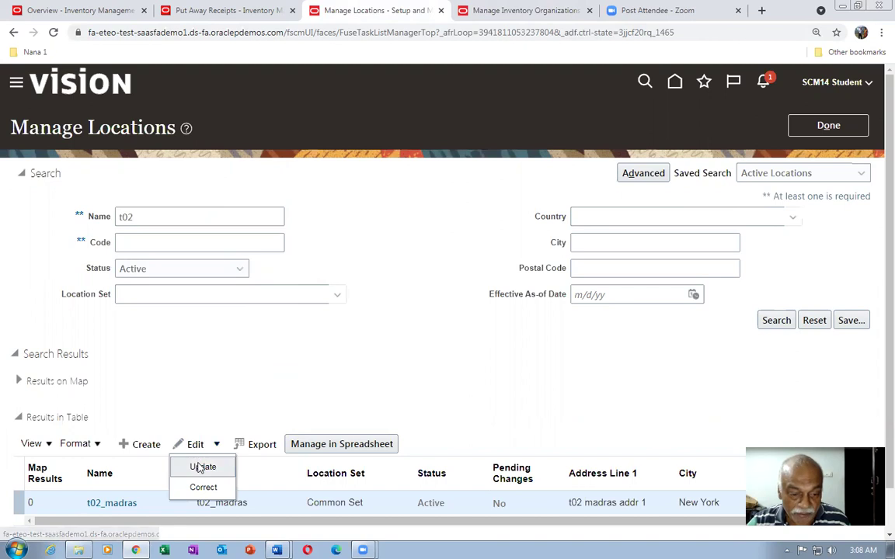
left_click(201, 466)
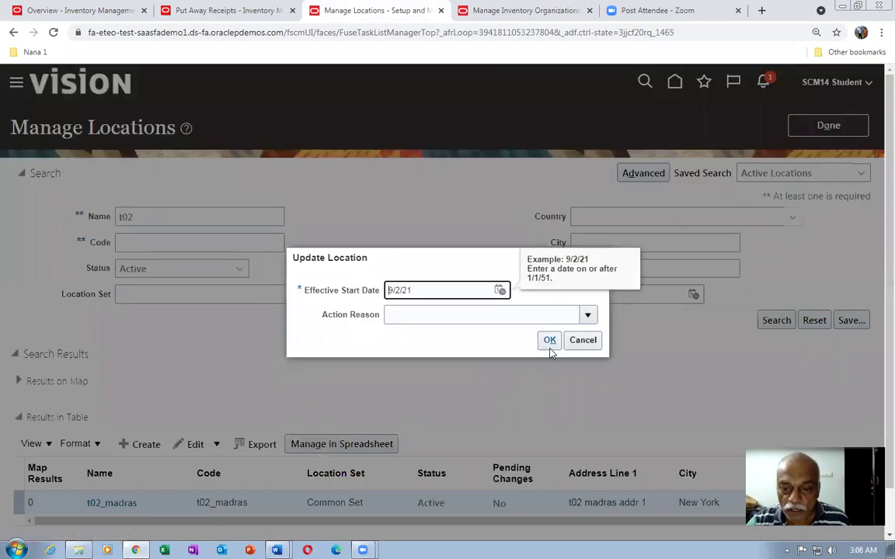
left_click(550, 346)
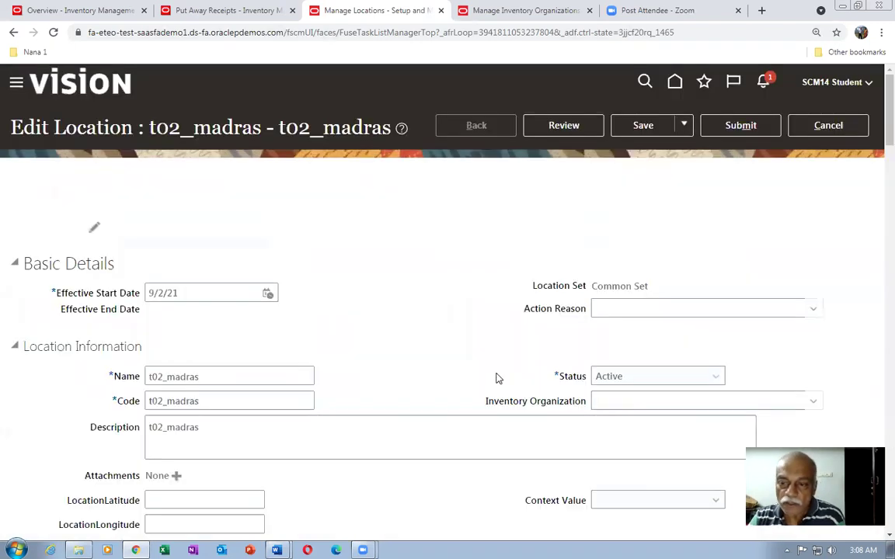
left_click(626, 402)
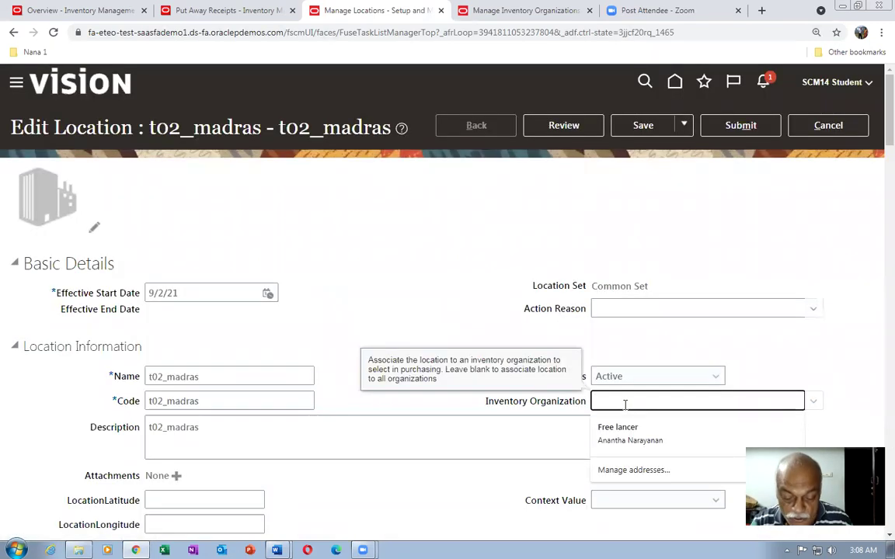
type("t02")
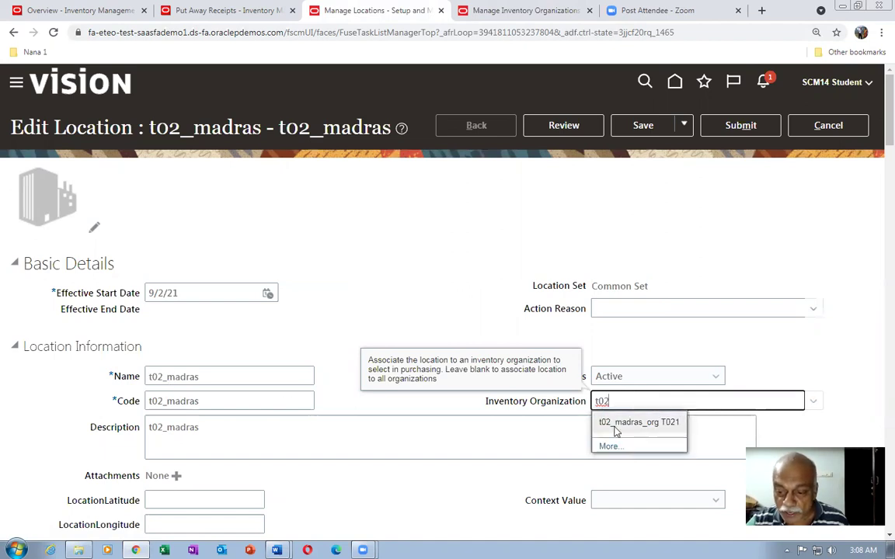
left_click(616, 427)
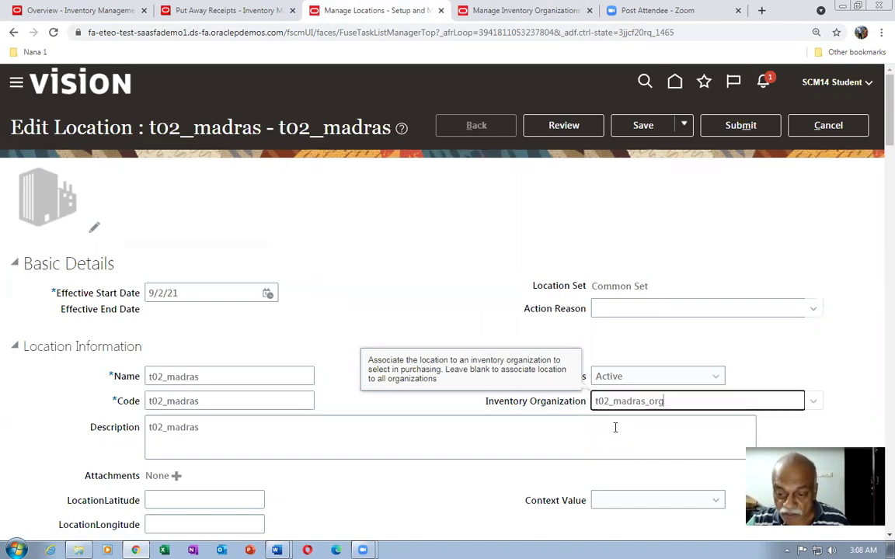
left_click(749, 130)
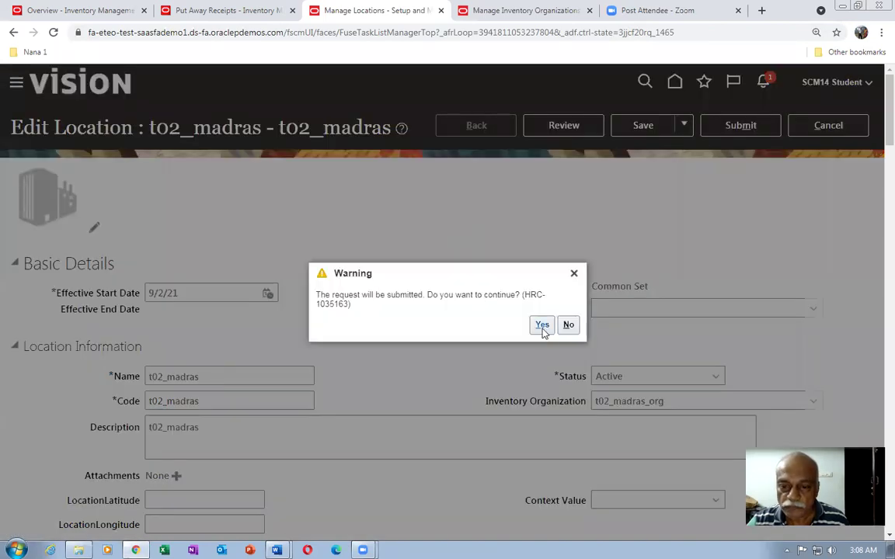
left_click(542, 325)
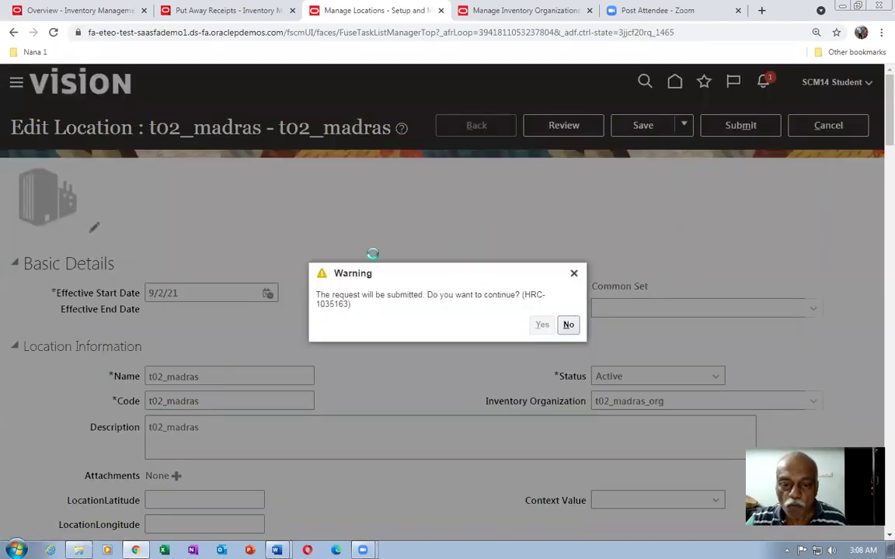
Switch to the Min_Max_Planning document in Word and examine the Main and Shop Floor sub inventory boxes.
key("alt+Tab")
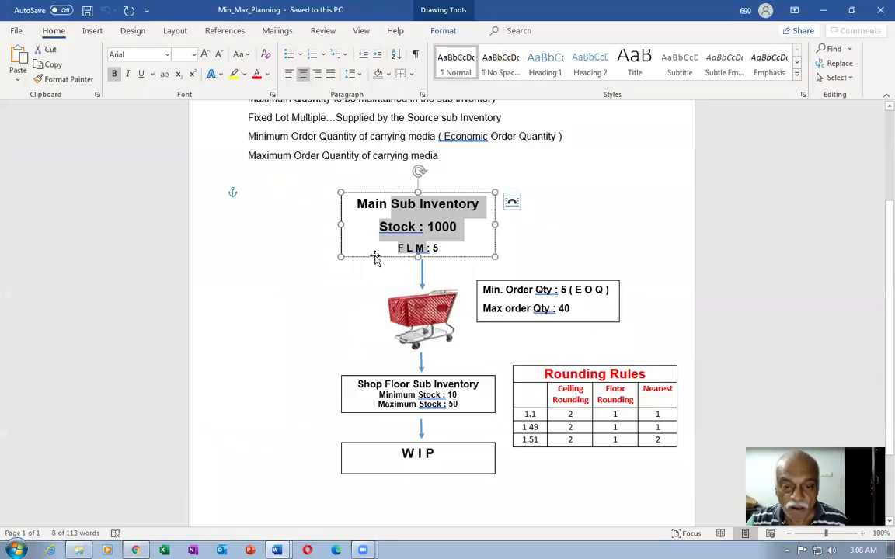
left_click_drag(408, 226, 393, 204)
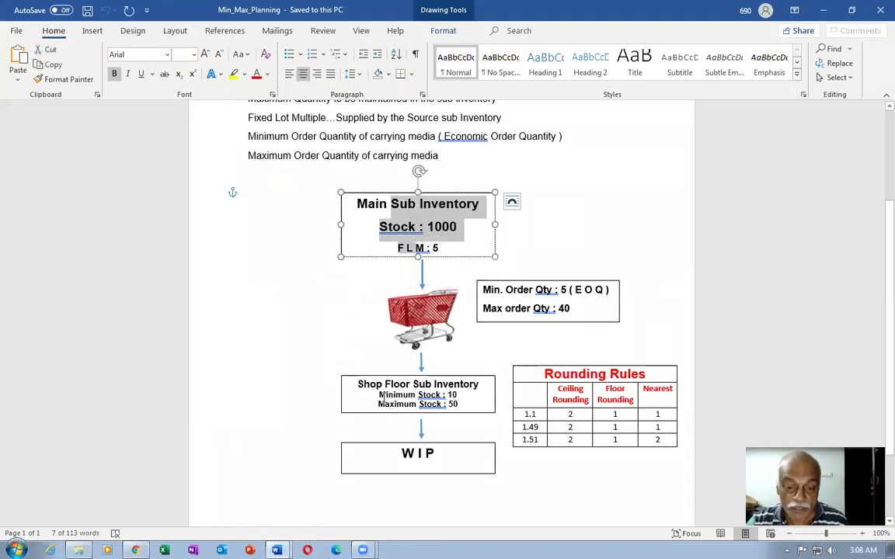
left_click_drag(357, 384, 404, 401)
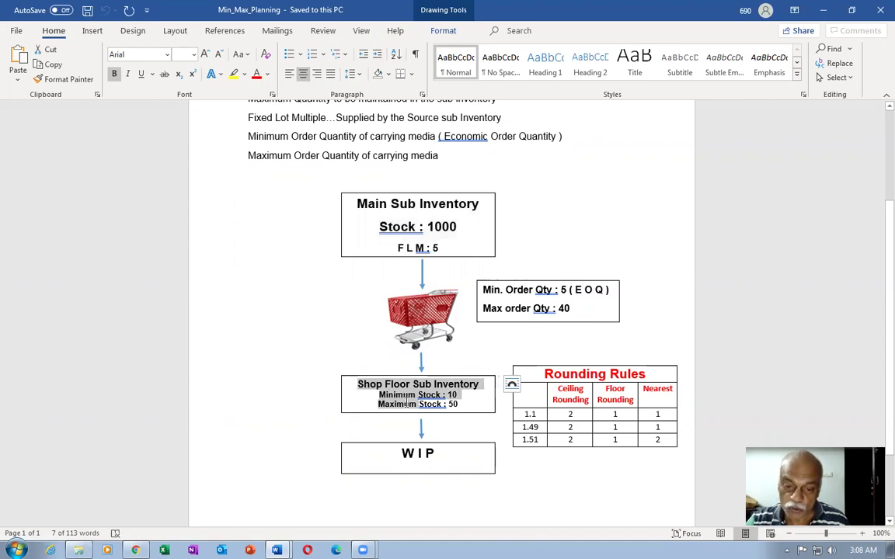
left_click_drag(412, 402, 451, 418)
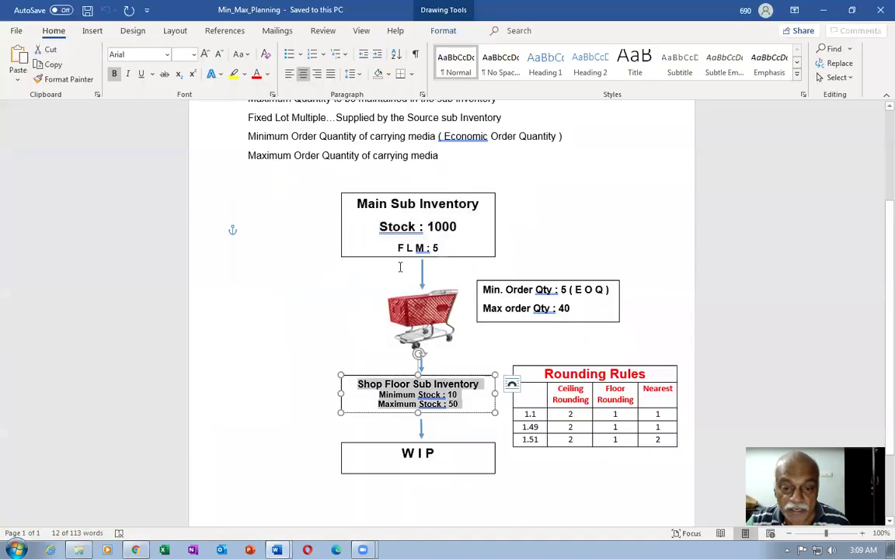
left_click(406, 205)
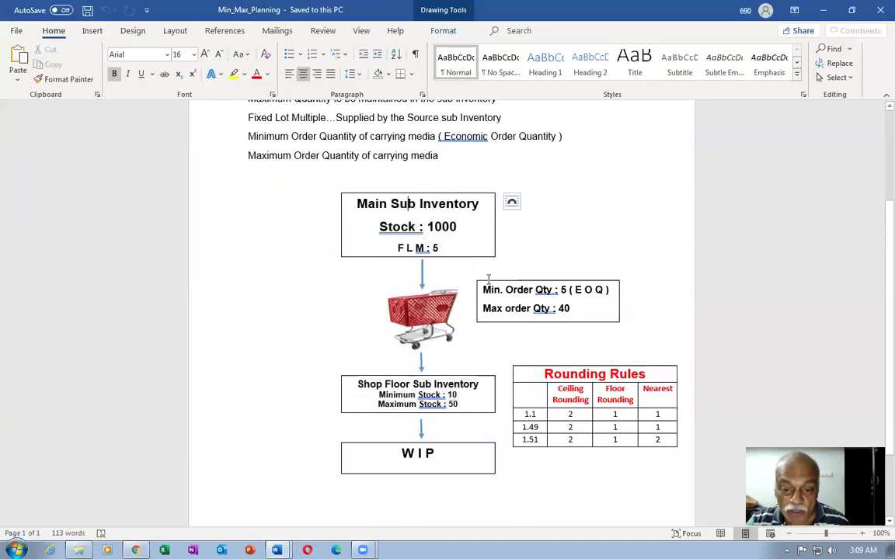
left_click(430, 409)
key("alt+Tab")
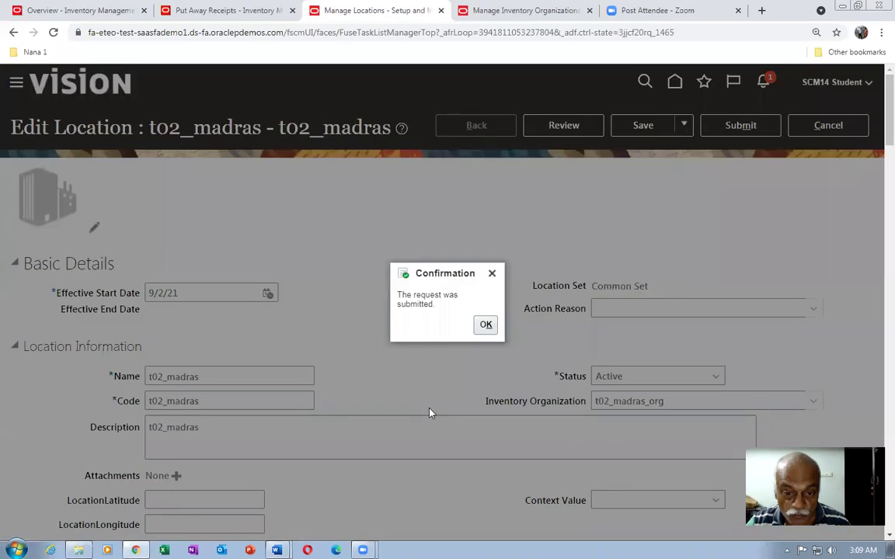
Leave location management, search the setup tasks for man%sub%loca%, and open Manage Subinventories and Locators.
left_click(486, 325)
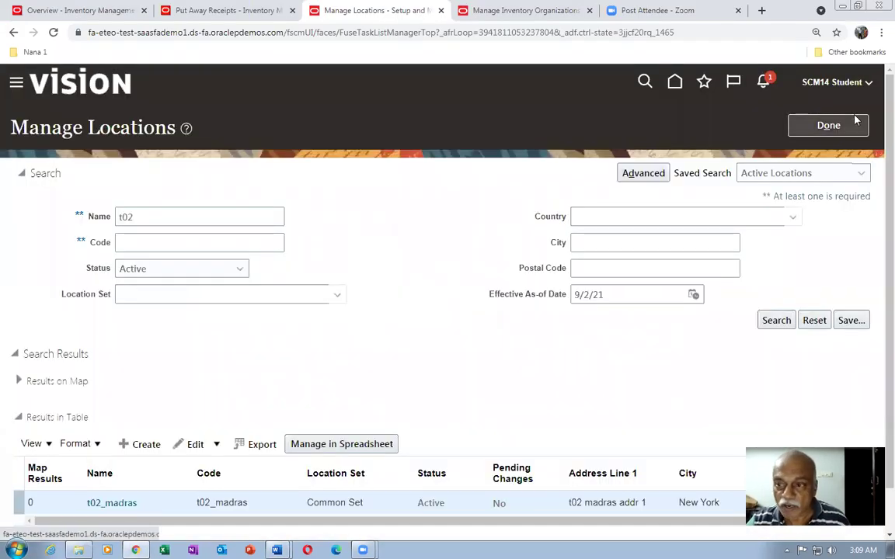
left_click(853, 122)
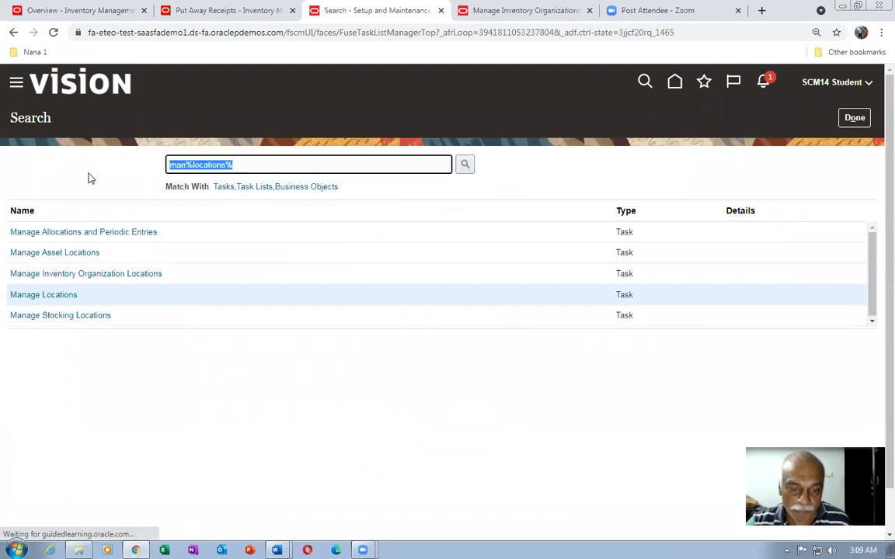
type("man%s")
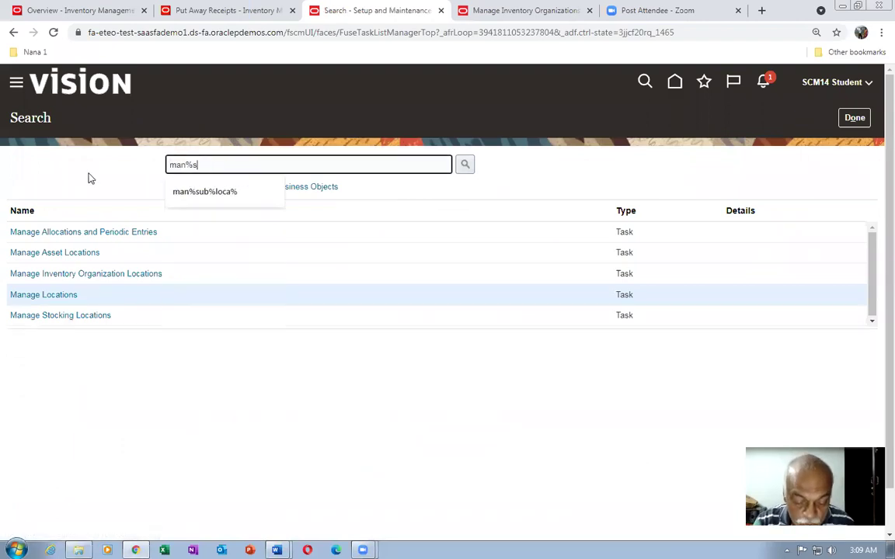
type("ub%loca%")
key("Return")
left_click(119, 232)
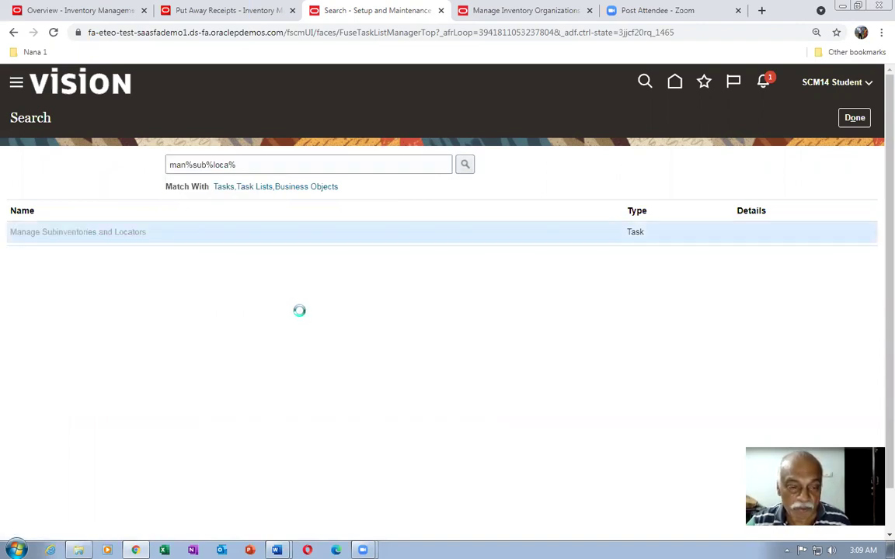
Change the inventory organization for managing subinventories to T021.
left_click(773, 117)
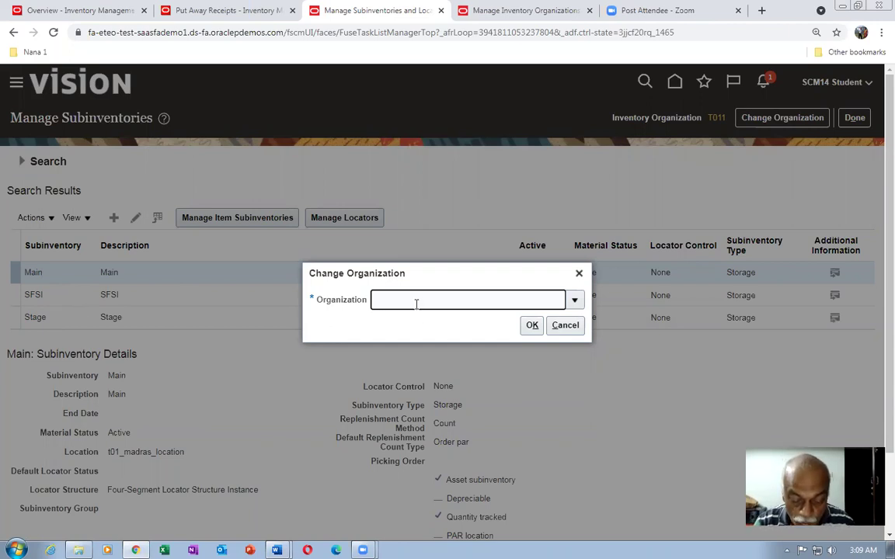
left_click(575, 300)
left_click(483, 327)
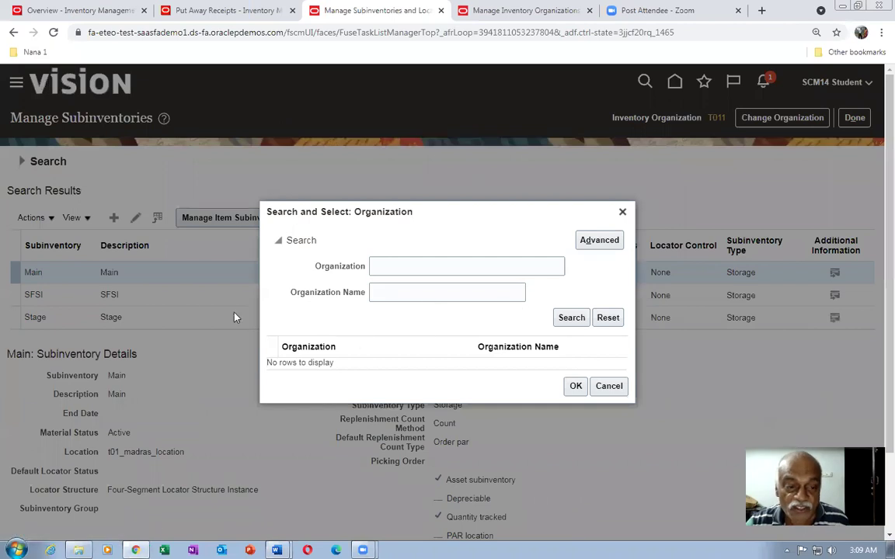
left_click(394, 266)
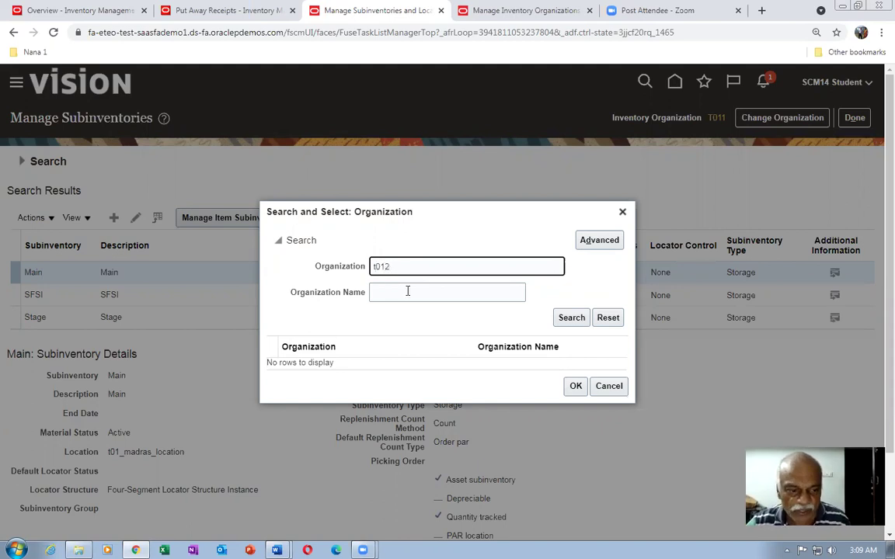
key("BackSpace")
key("BackSpace")
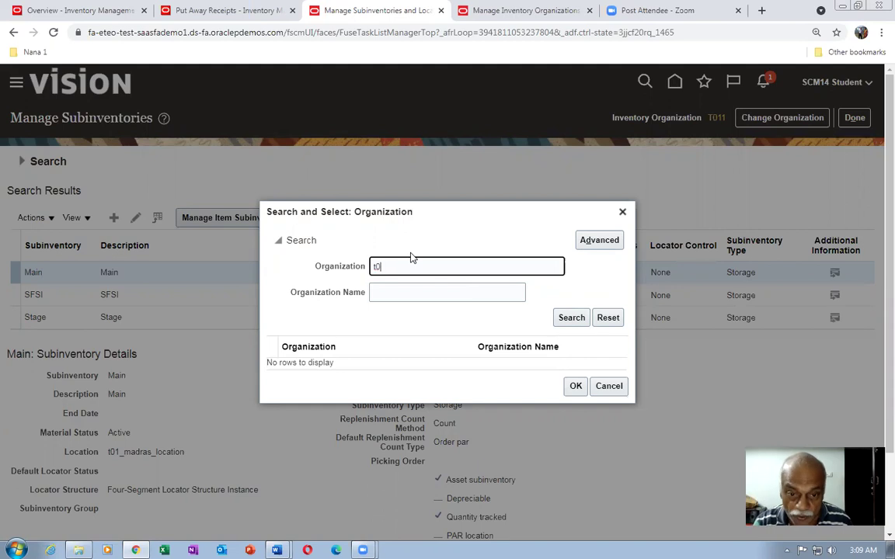
type("21")
left_click(571, 317)
left_click(380, 361)
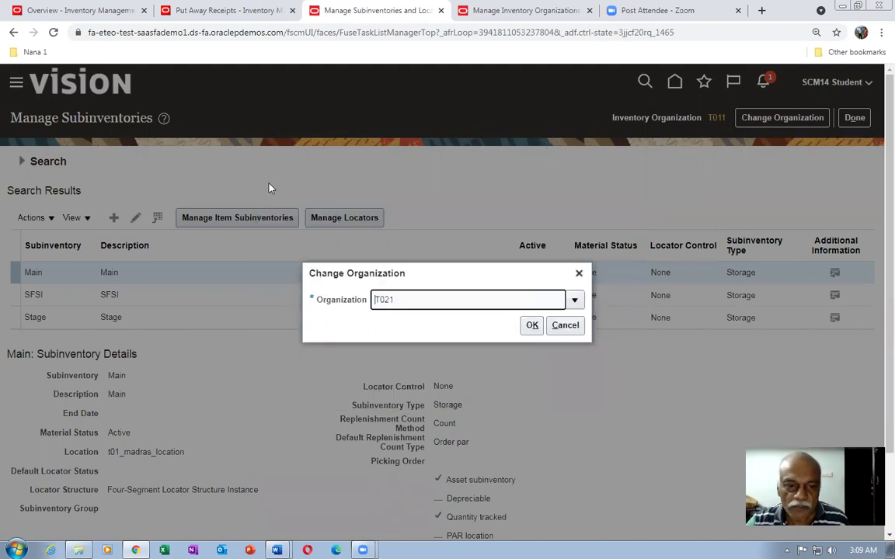
left_click(531, 325)
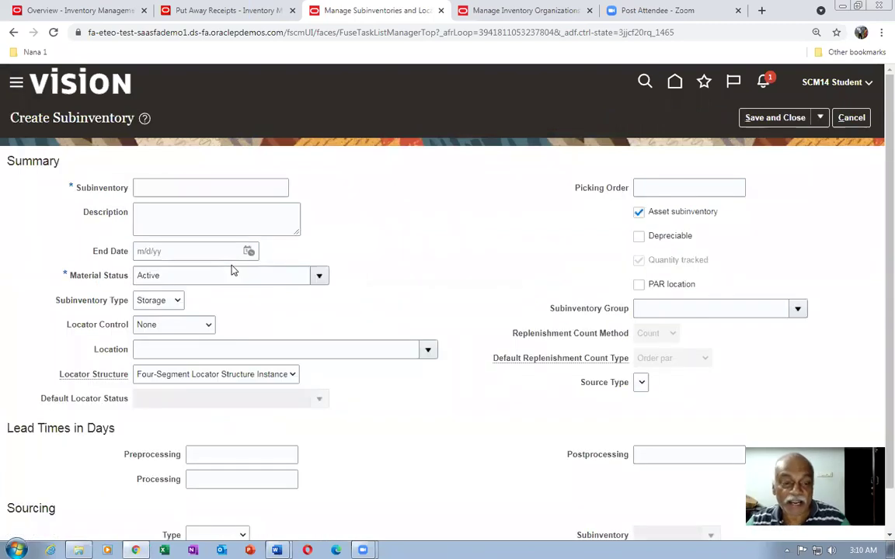
Create a subinventory named Main with the description Main and the location t02_madras, and save it.
left_click(160, 193)
type("Main")
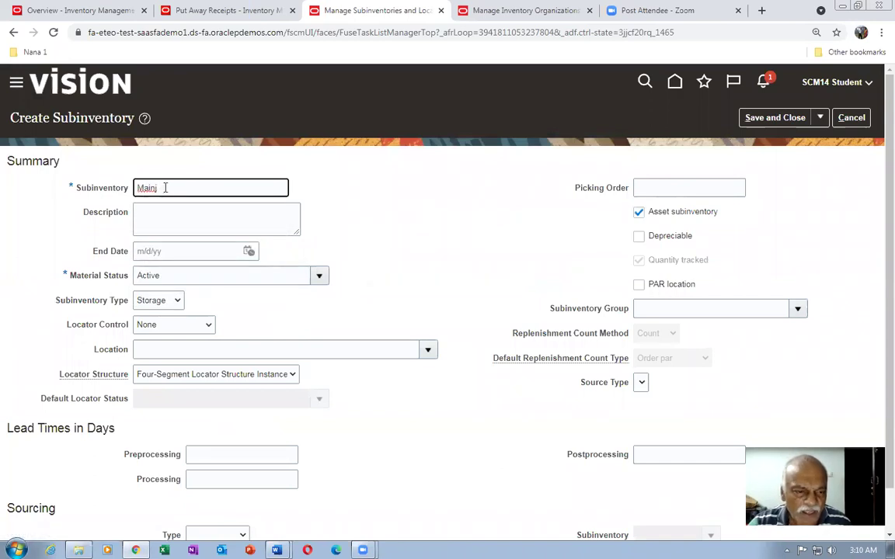
left_click_drag(165, 187, 64, 204)
key("ctrl+c")
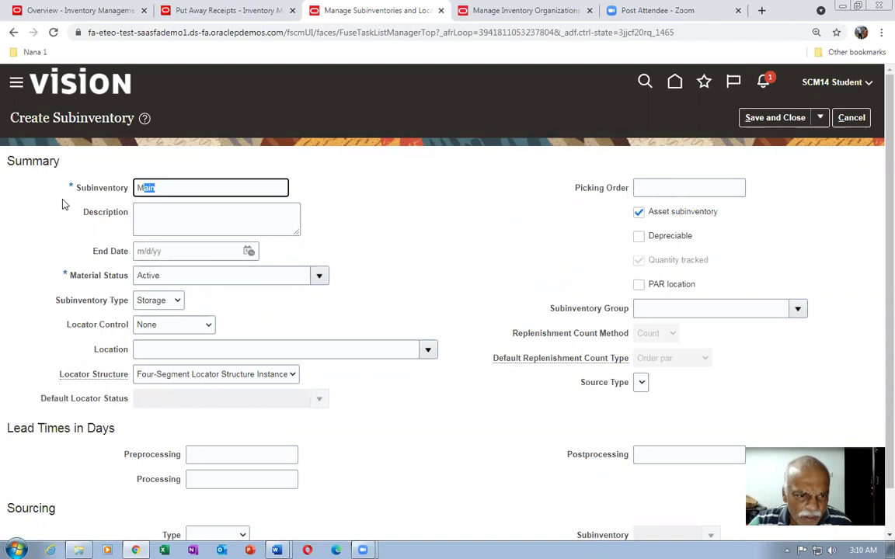
left_click(146, 224)
key("ctrl+v")
left_click(177, 351)
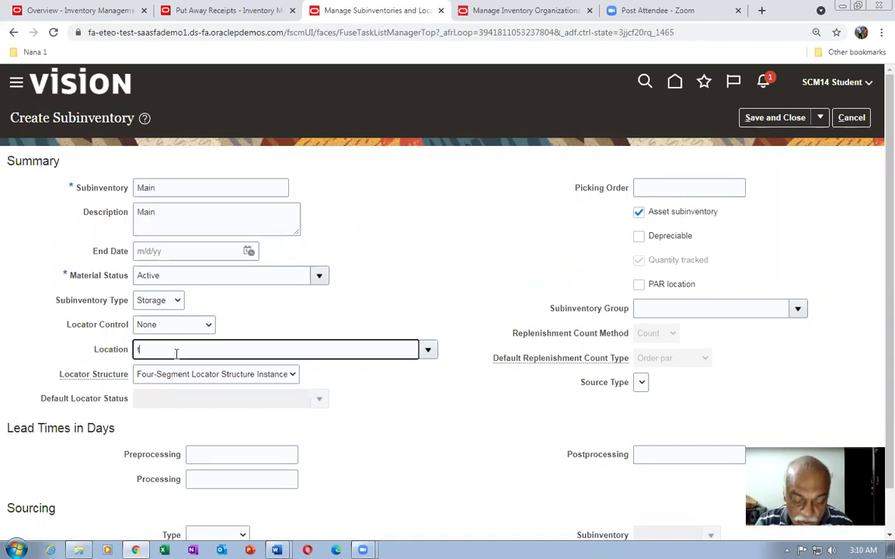
type("t02")
key("Tab")
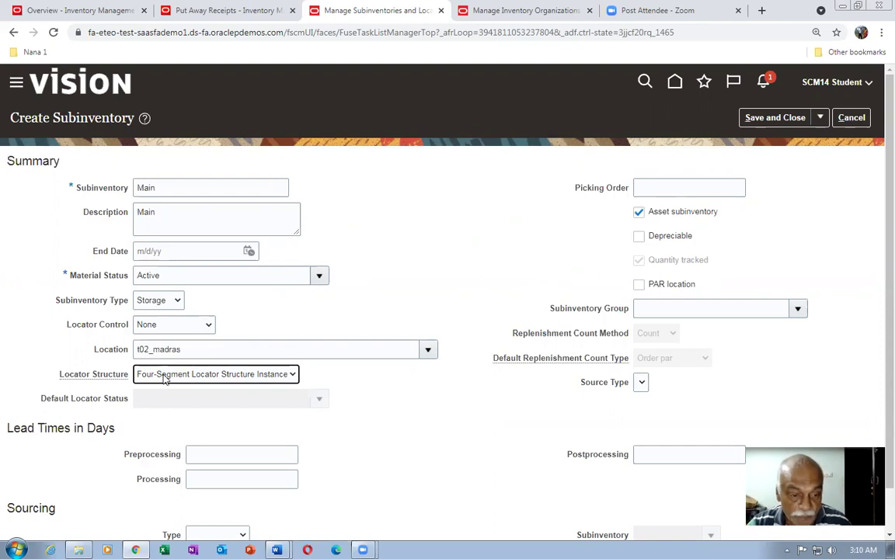
left_click(755, 118)
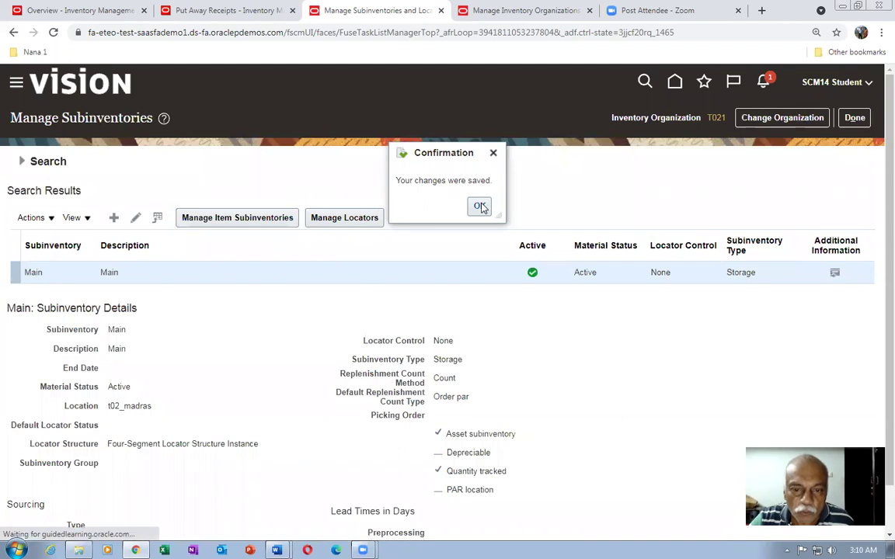
left_click(479, 206)
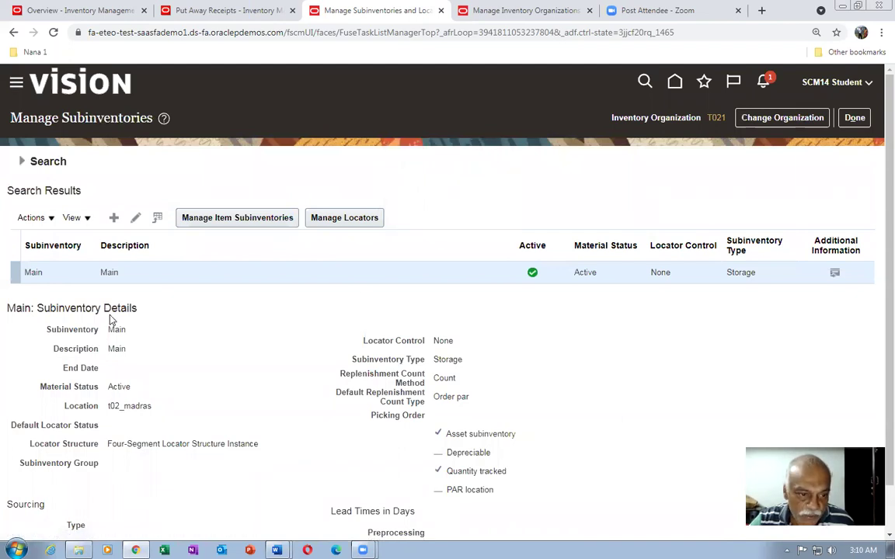
Add a second subinventory named Stage with the description Stage and the location t02_madras, and save it.
left_click(114, 218)
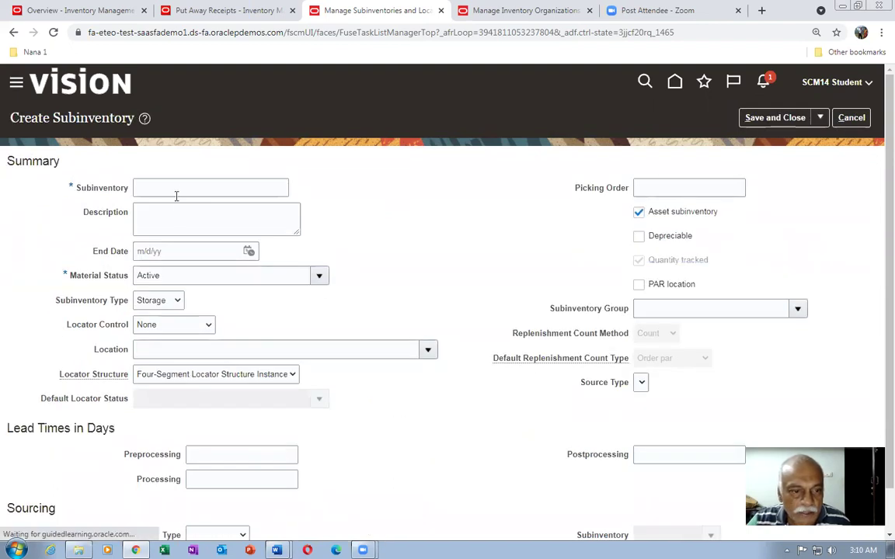
left_click(174, 187)
type("Stage")
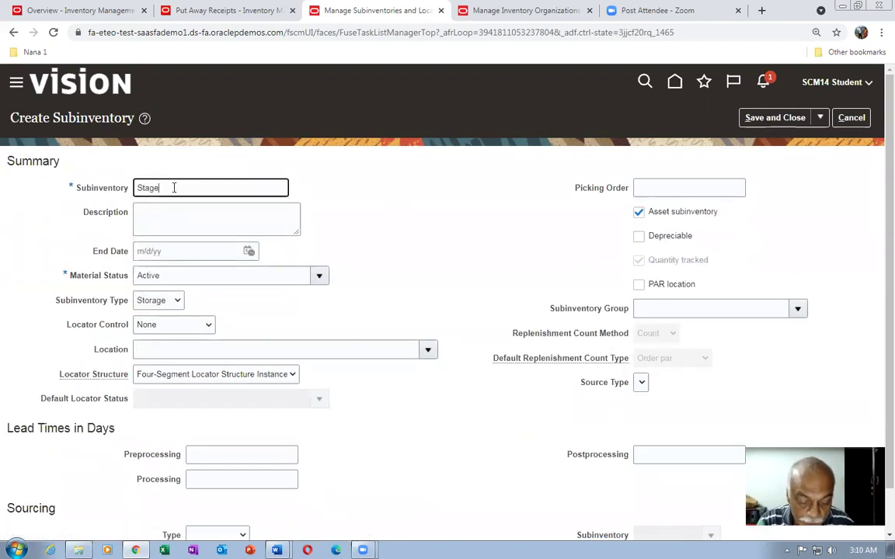
key("Tab")
type("Stage")
key("Tab")
left_click(144, 354)
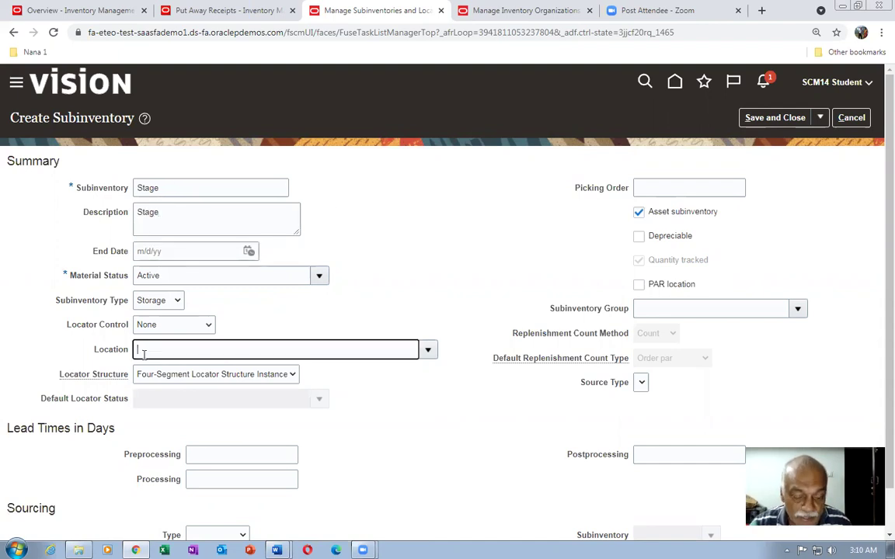
type("t02")
key("Tab")
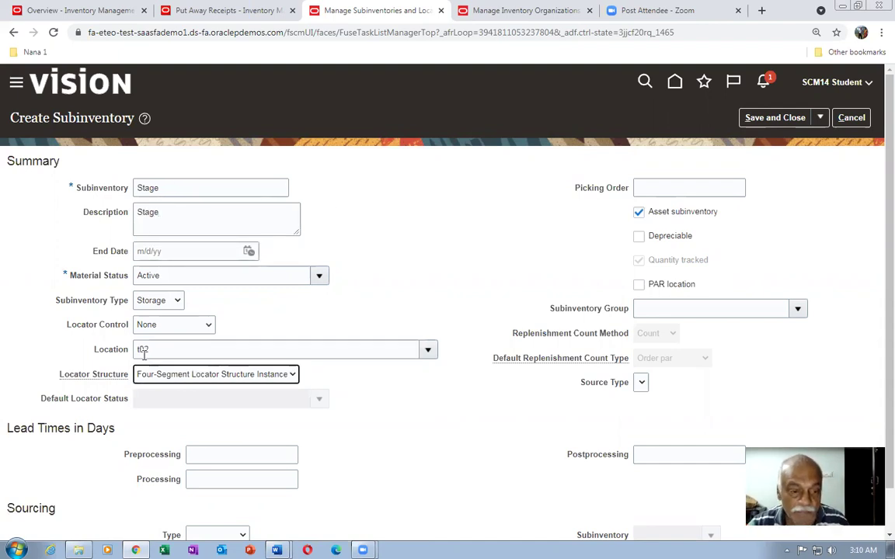
left_click(771, 117)
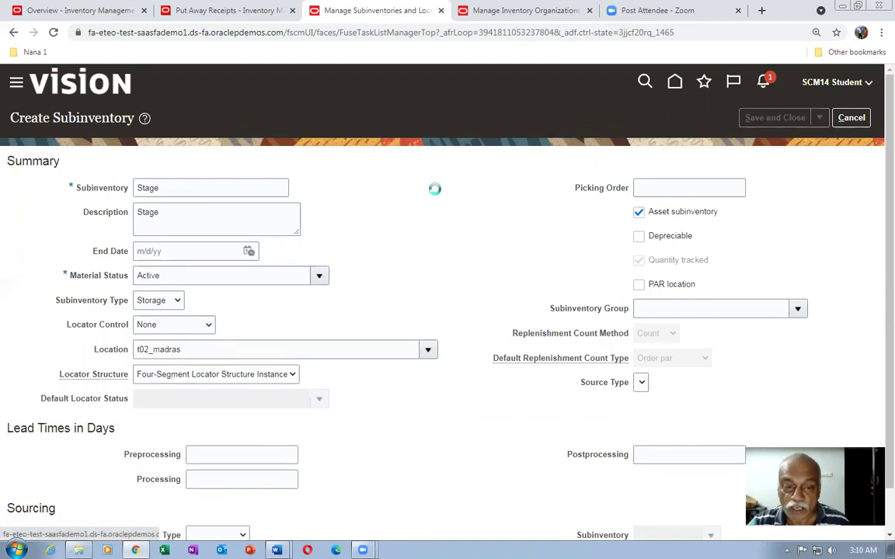
left_click(476, 209)
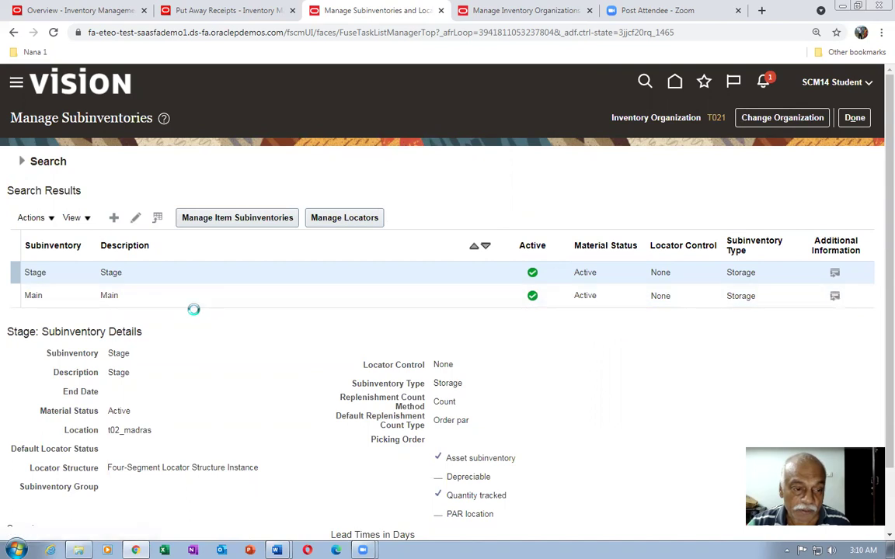
Add a third subinventory named SFSI with the description SFSI and the location t02_madras, and save it.
left_click(224, 184)
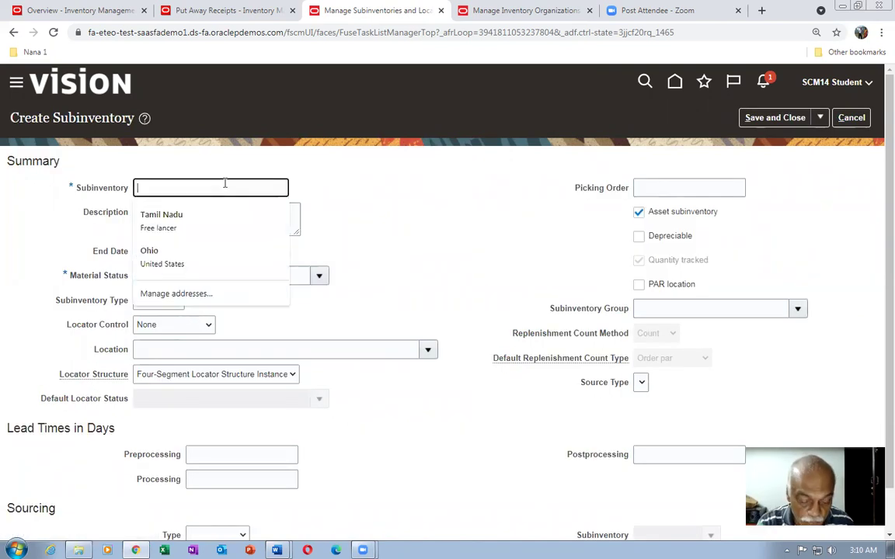
type("SFSI")
key("Tab")
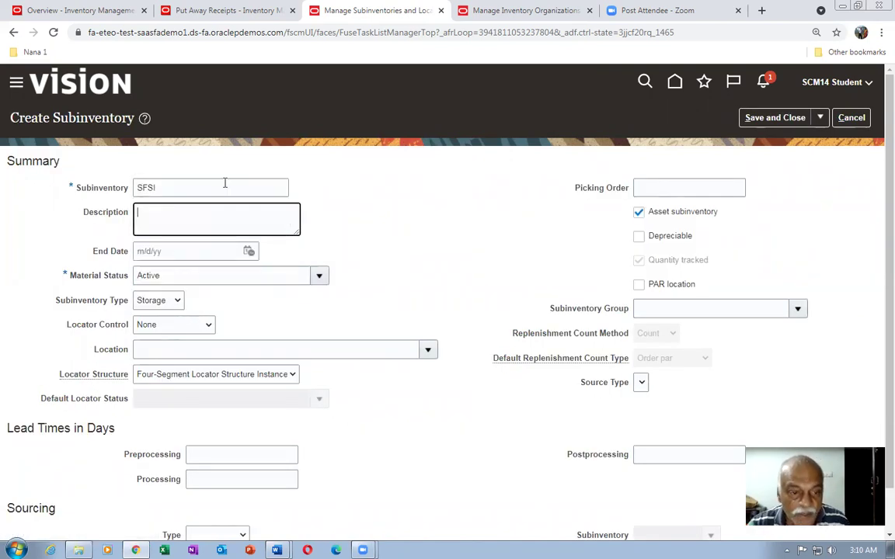
type("SFSI")
left_click(154, 351)
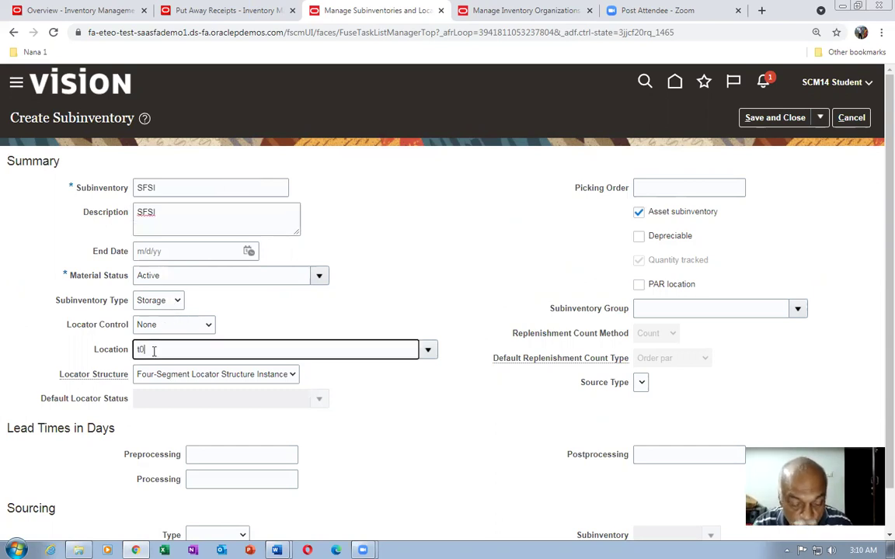
key("Tab")
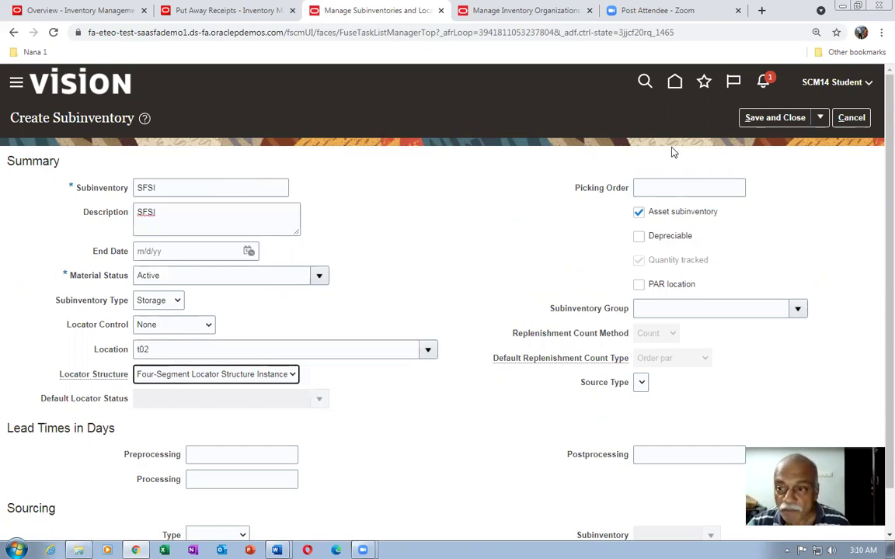
left_click(775, 119)
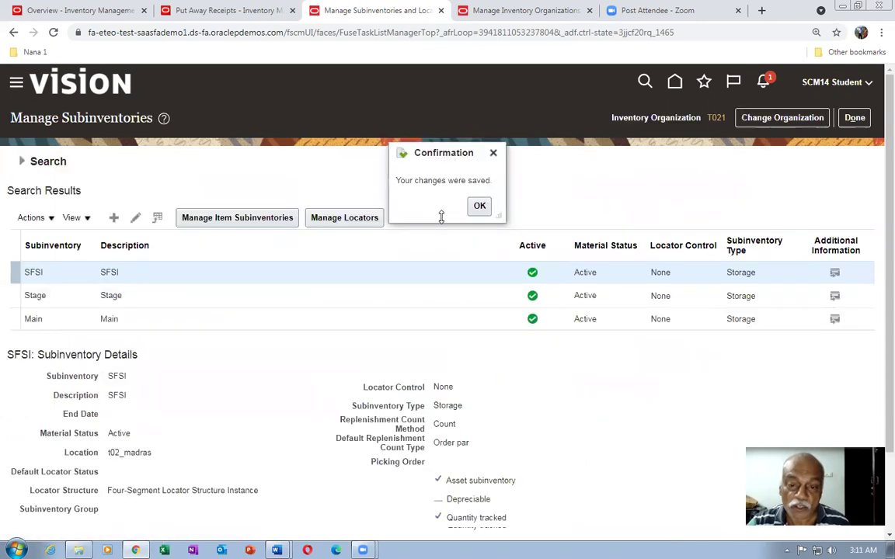
left_click(480, 207)
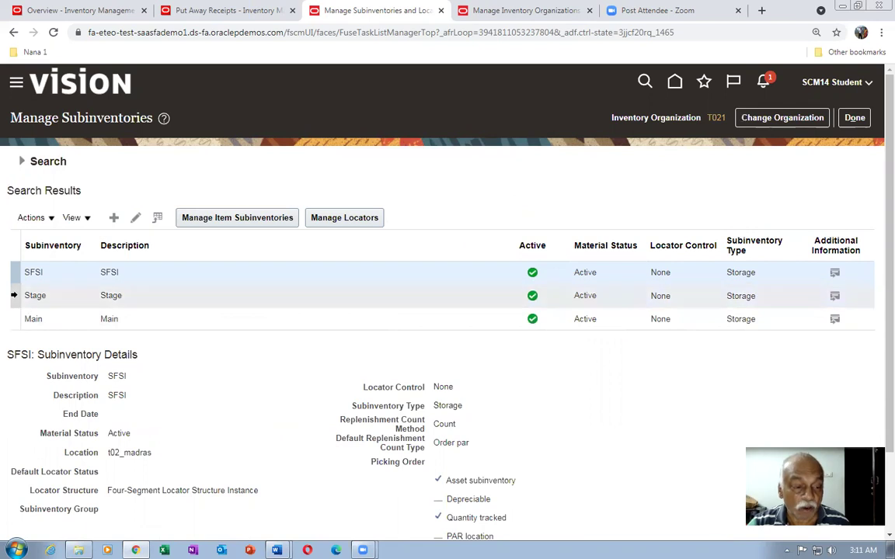
View the Stage subinventory's details, and check the Main Sub Inventory box in the Min_Max_Planning document in Word before returning to the browser.
left_click(14, 295)
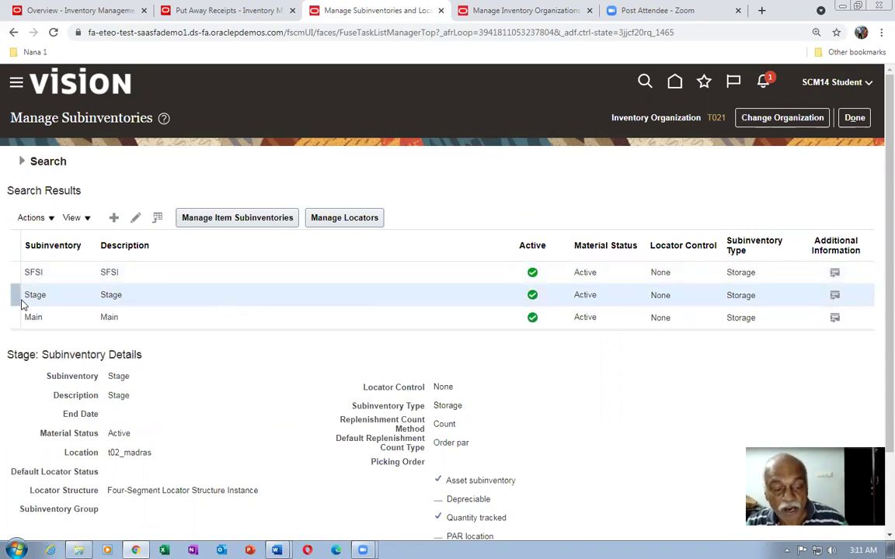
key("alt+Tab")
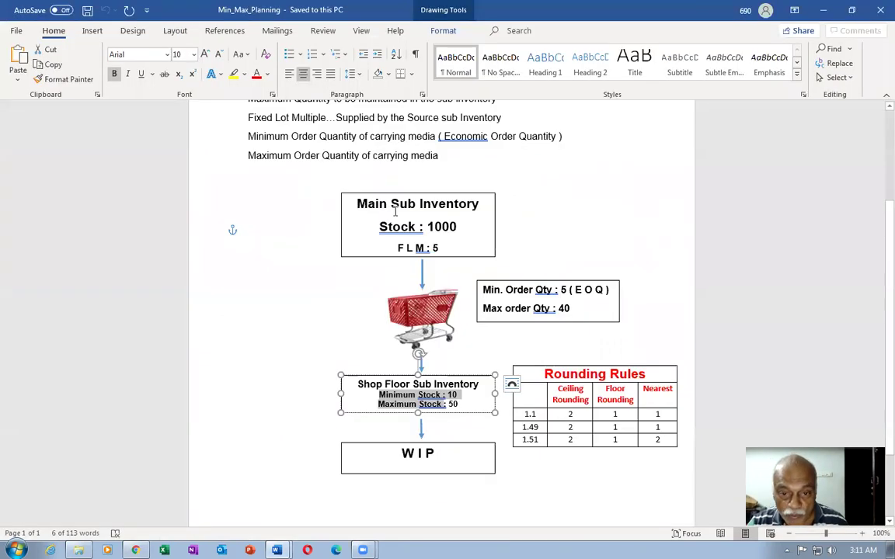
left_click_drag(394, 210, 457, 227)
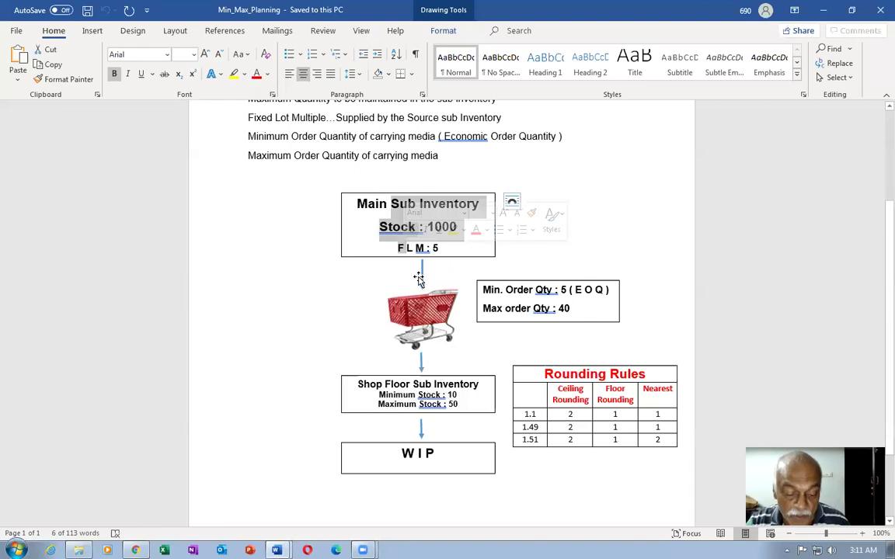
key("alt+Tab")
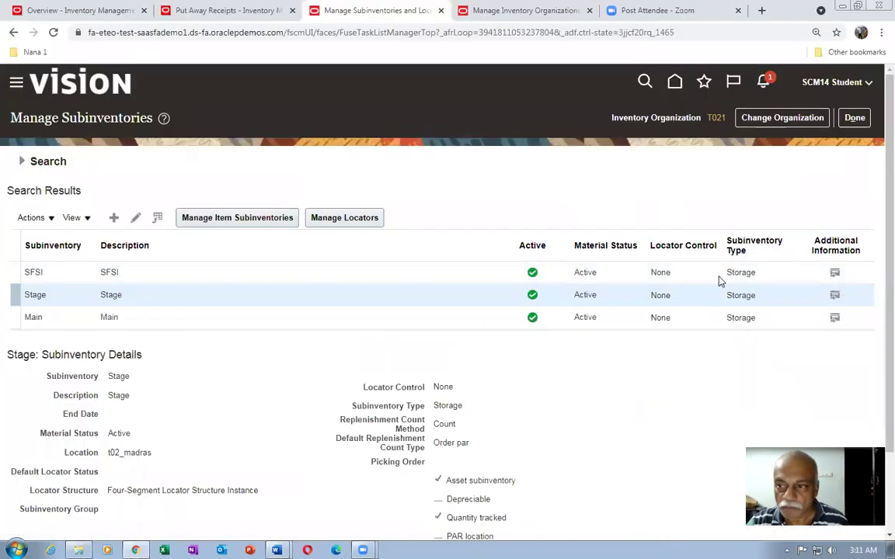
Leave subinventory management and the setup task search, return to the home page, and open the Security Console among the tools.
left_click(855, 118)
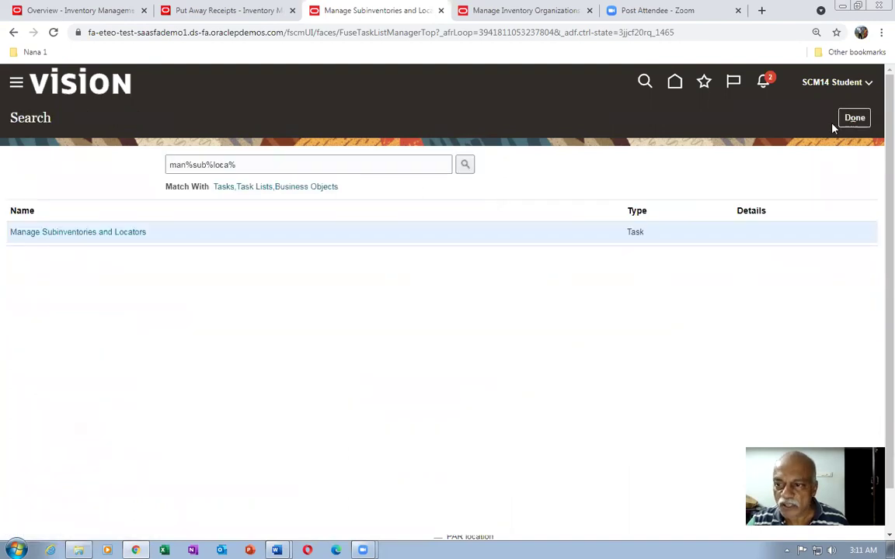
left_click(852, 117)
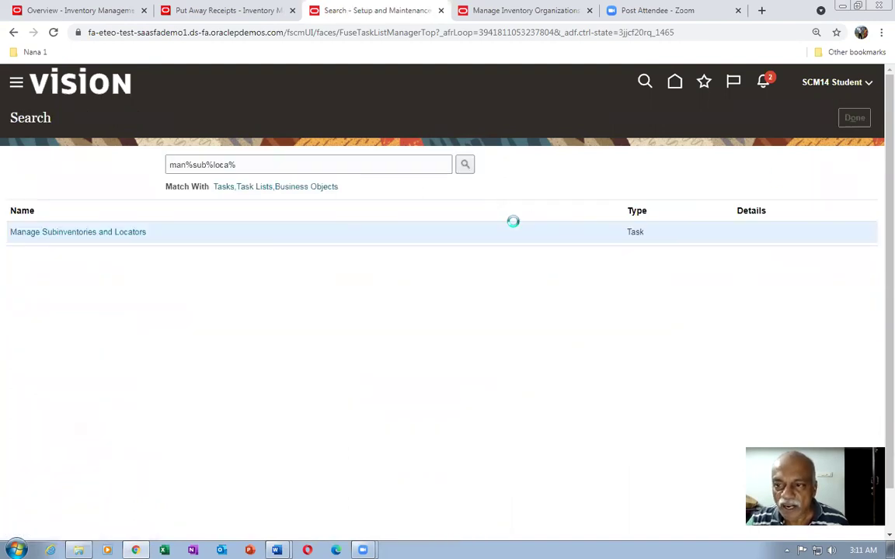
left_click(674, 84)
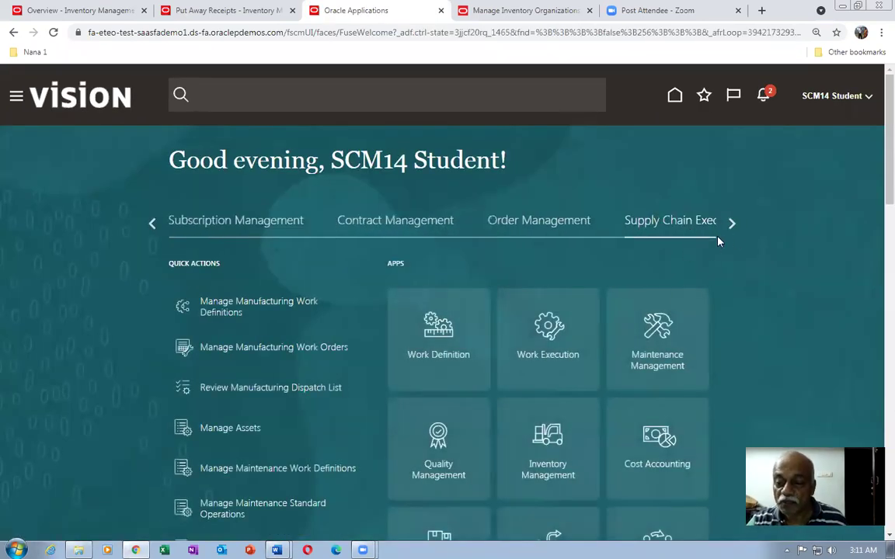
left_click(732, 225)
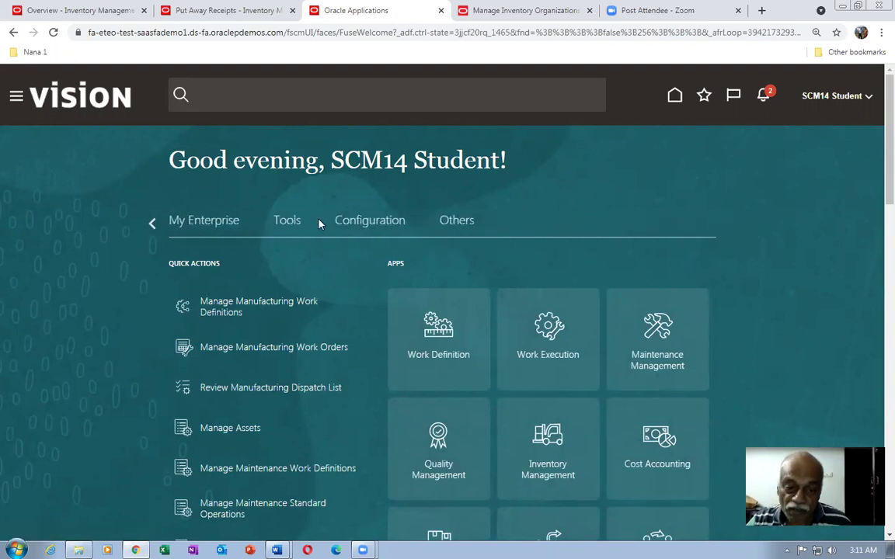
left_click(288, 230)
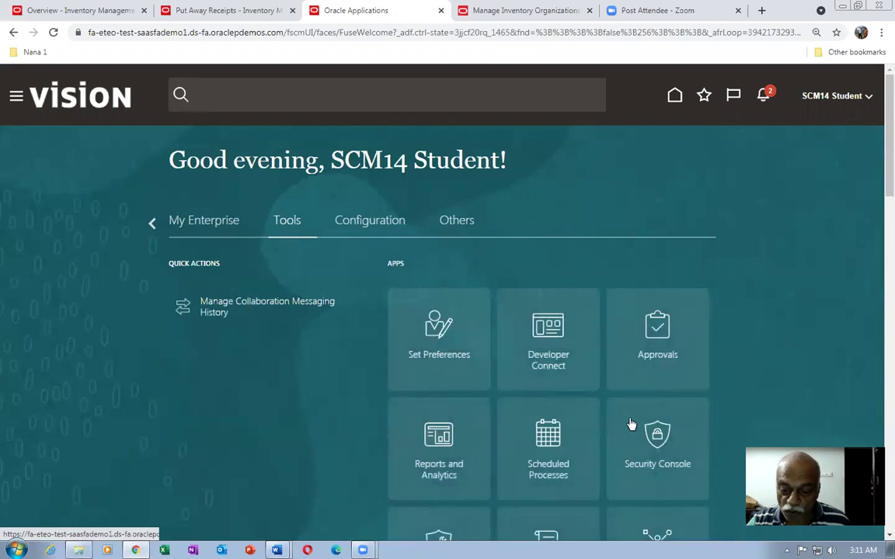
left_click(671, 459)
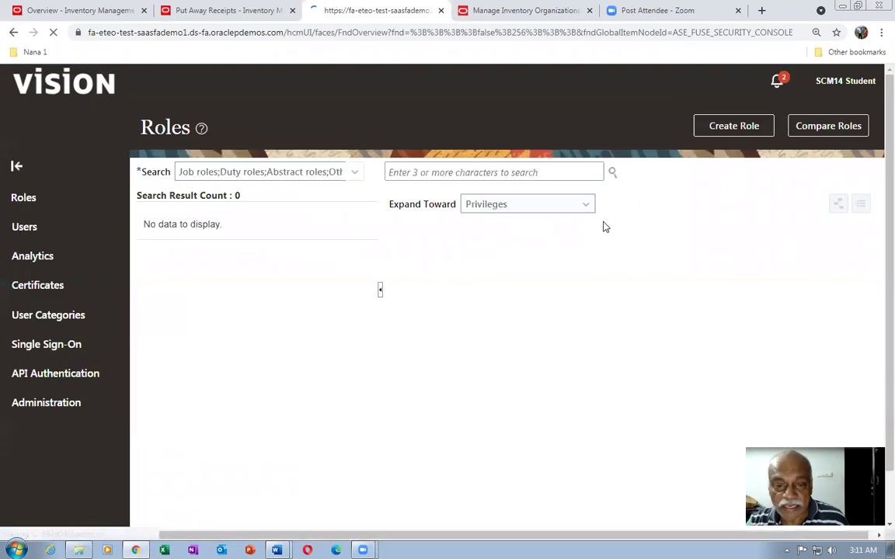
Search the Security Console's user accounts for scm14 and open the matching account's details.
left_click(45, 247)
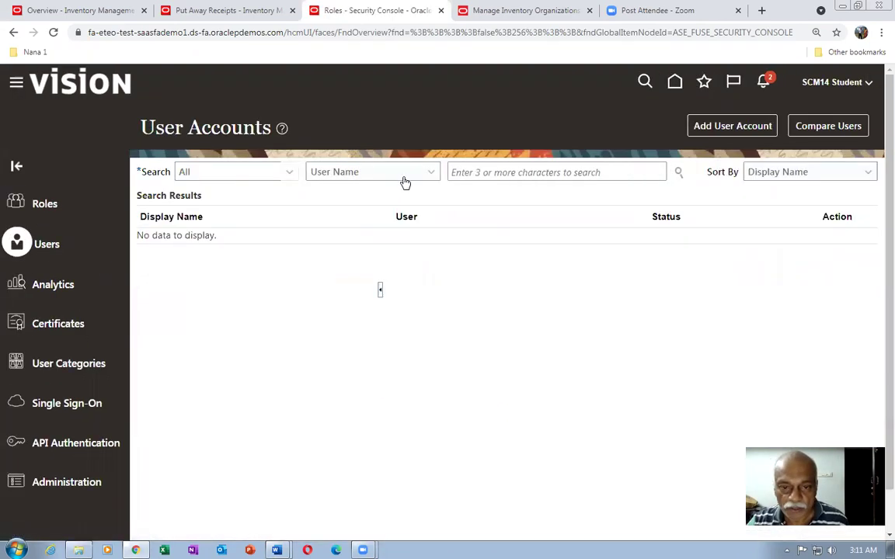
left_click(475, 172)
type("scm14")
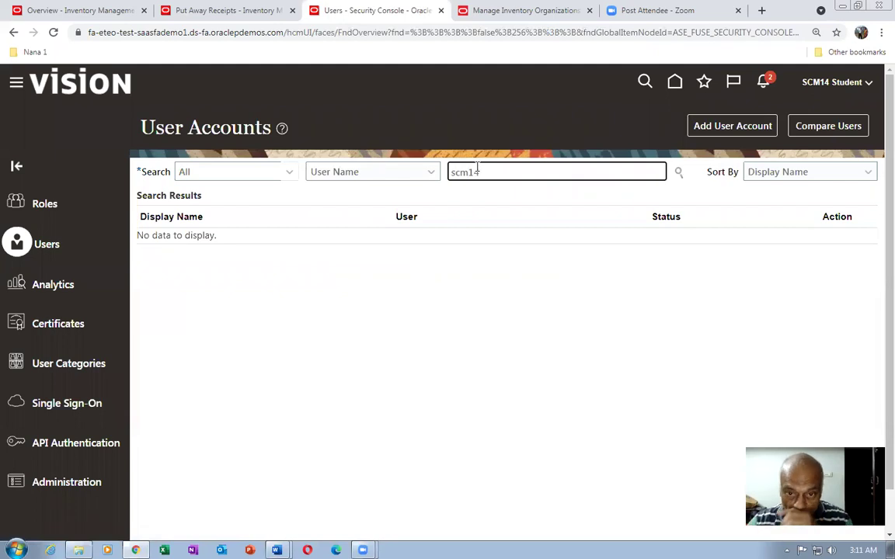
key("Return")
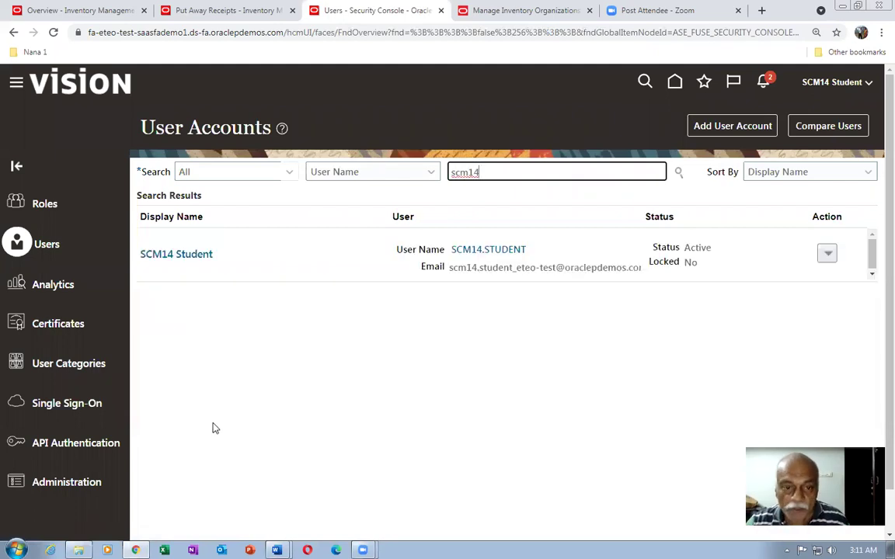
left_click(205, 254)
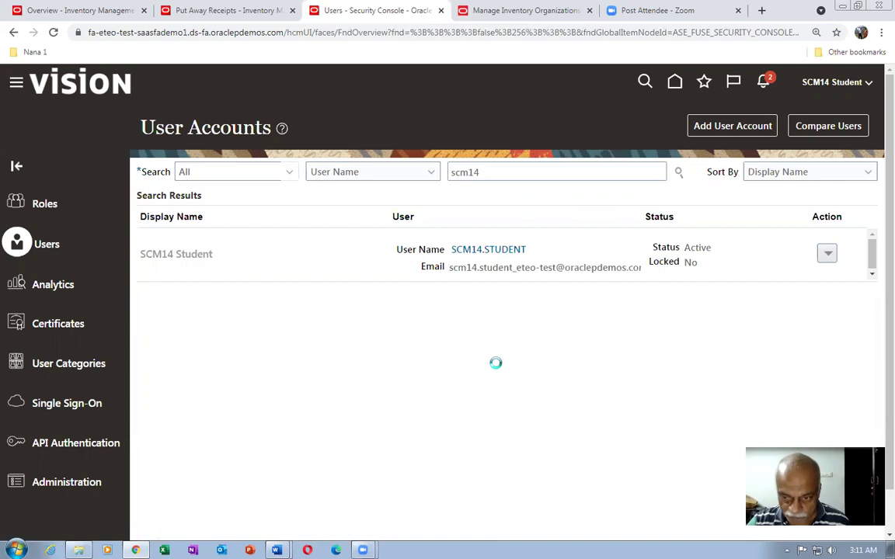
Examine the list of roles assigned to the user account, and close the account details.
scroll(295, 390, "down", 1)
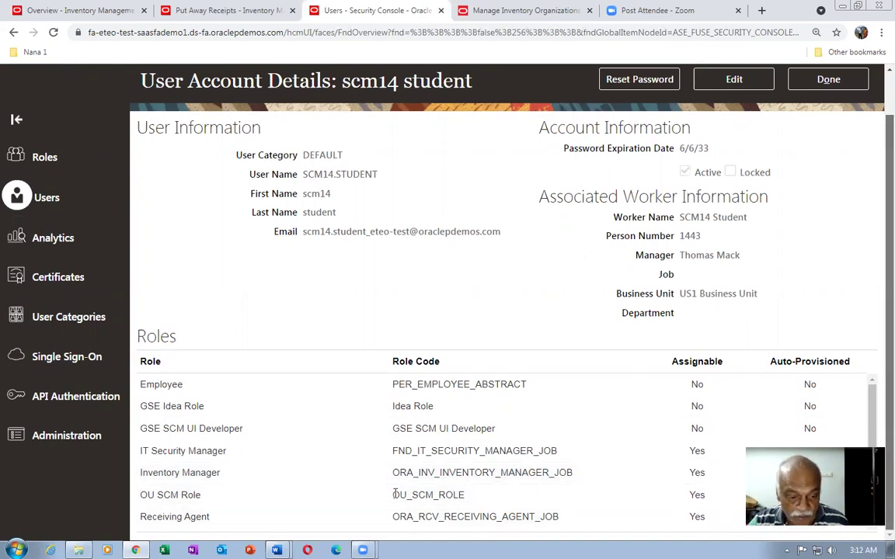
scroll(395, 494, "down", 2)
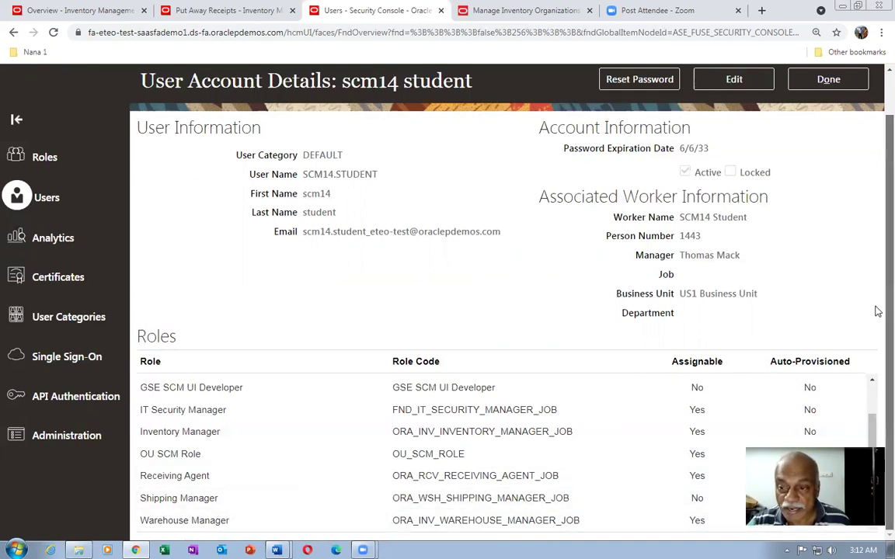
scroll(875, 310, "up", 1)
left_click(851, 124)
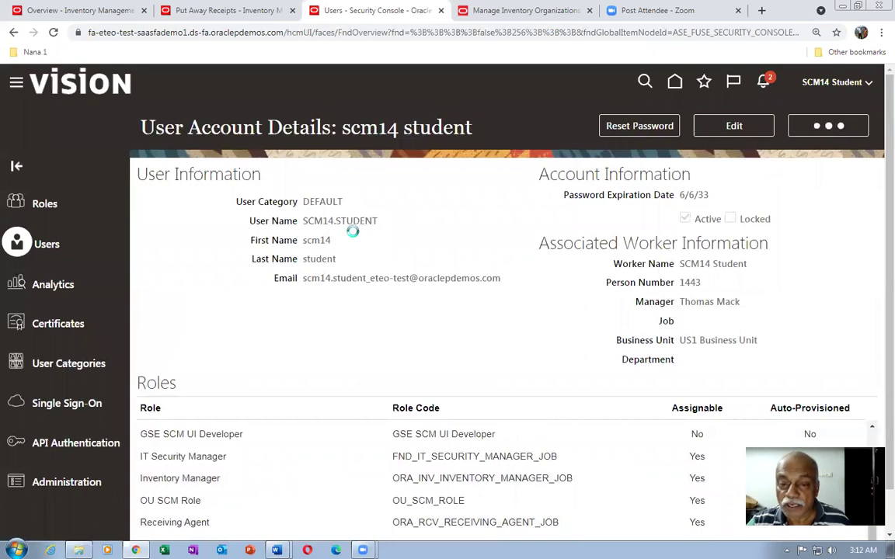
Leave the user accounts for Setup and Maintenance, and open the search page for setup tasks.
left_click(833, 83)
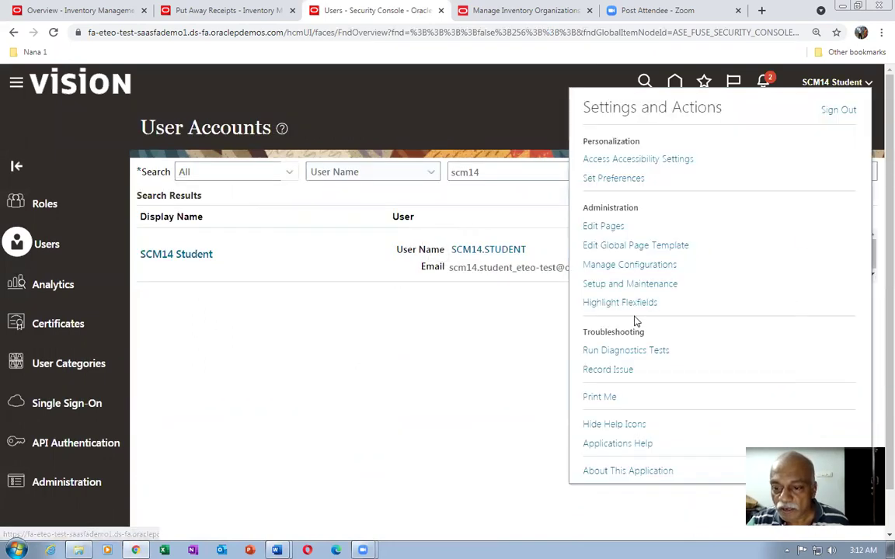
left_click(638, 284)
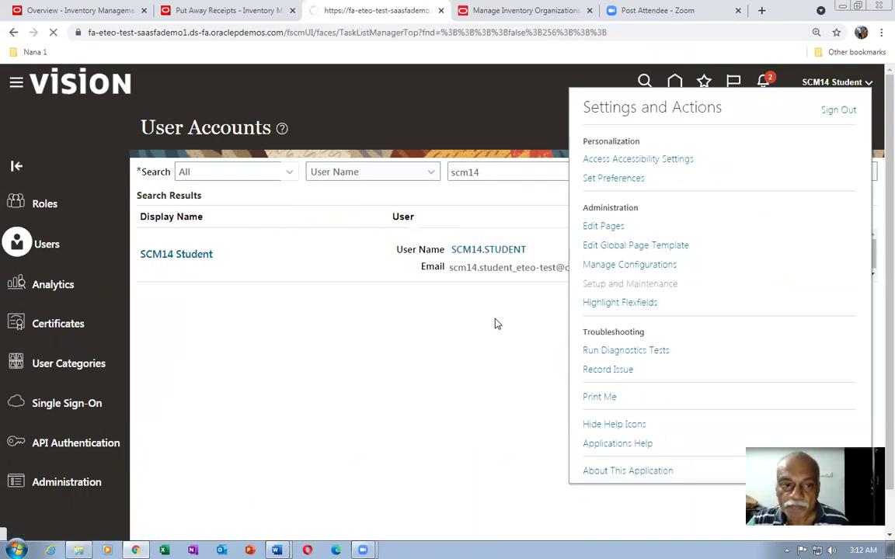
left_click(869, 273)
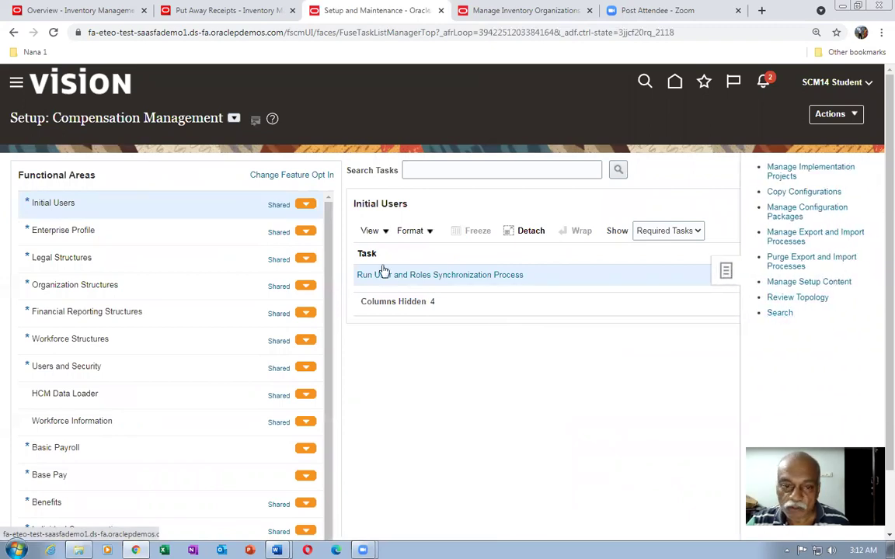
Search the setup tasks for man%data%access% and open the Manage Data Access for Users task.
left_click(360, 169)
type("m")
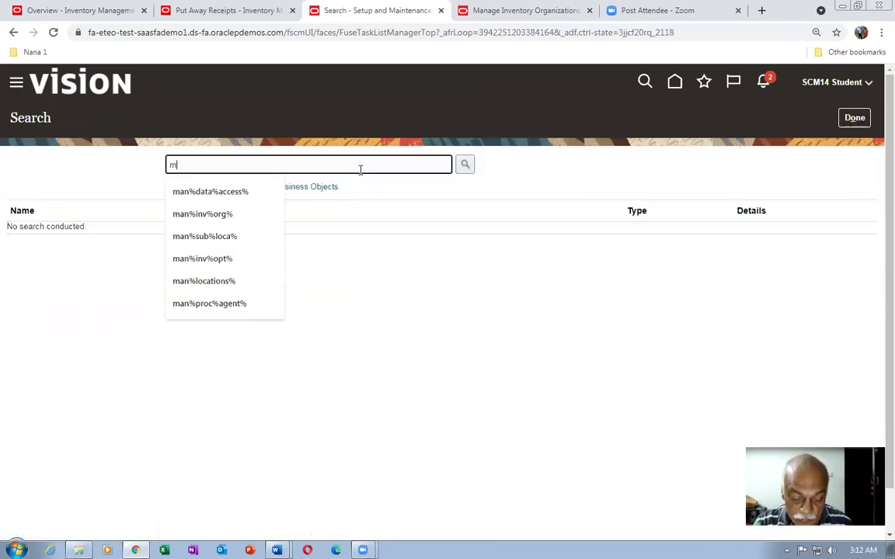
type("an%data%ac")
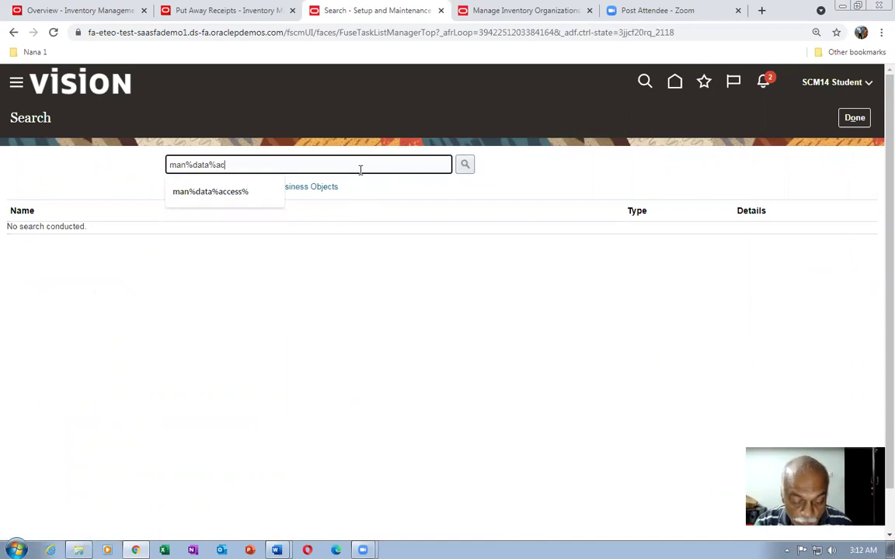
type("cess%")
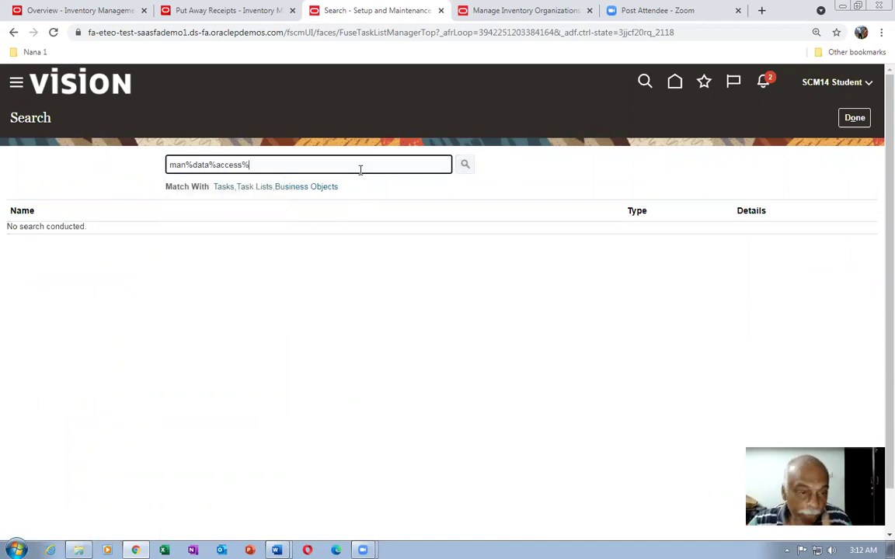
key("Return")
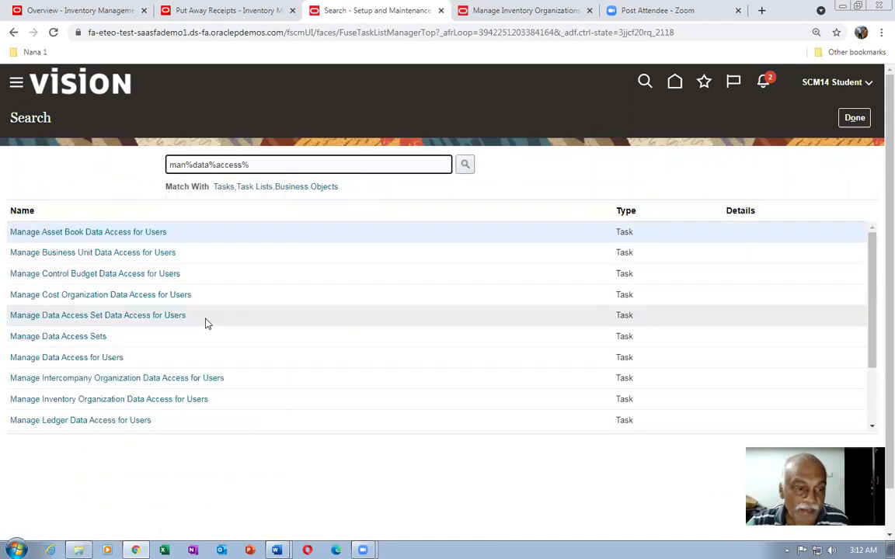
left_click(39, 359)
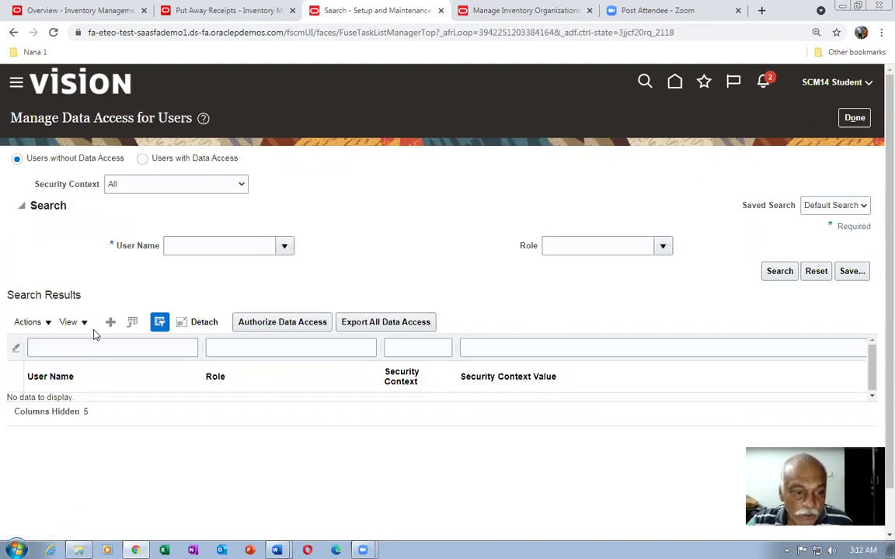
Start a data access entry giving the scm14 user the Receiving Agent role for inventory organization T021.
left_click(110, 323)
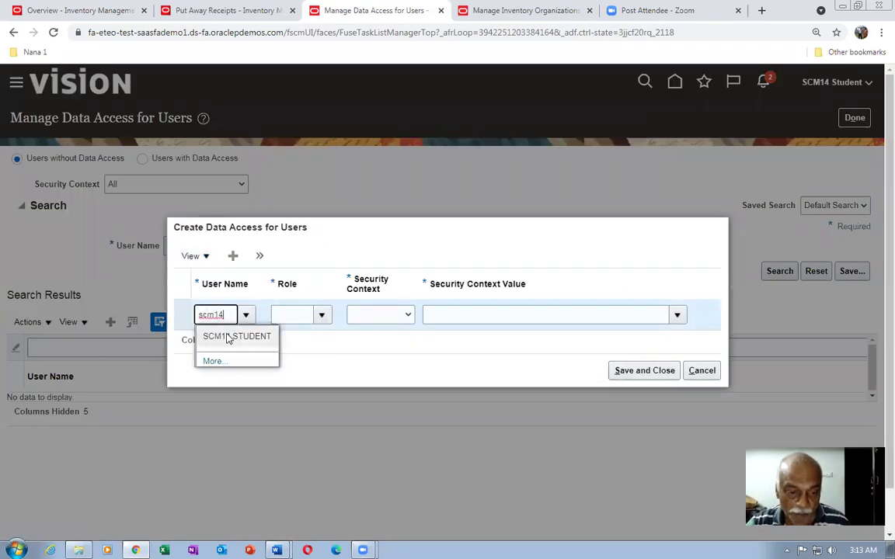
left_click(231, 336)
left_click(281, 316)
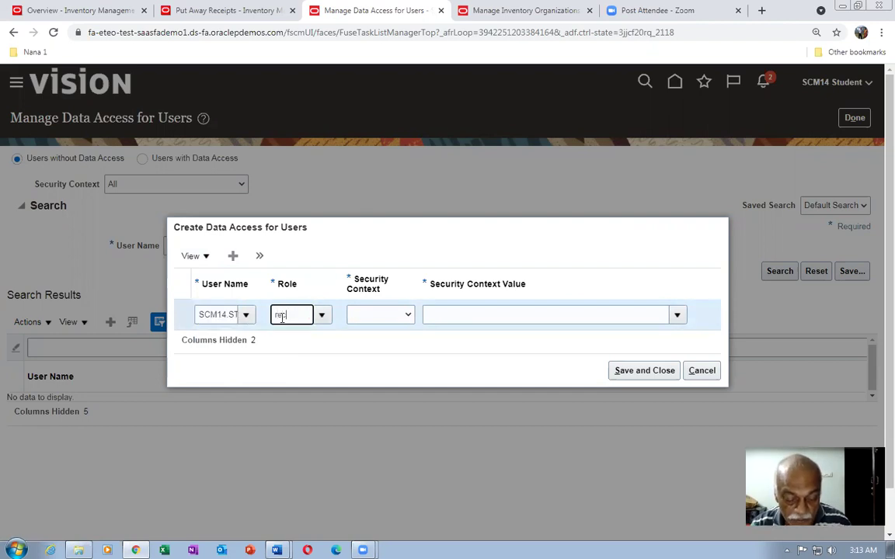
type("rec")
left_click(305, 336)
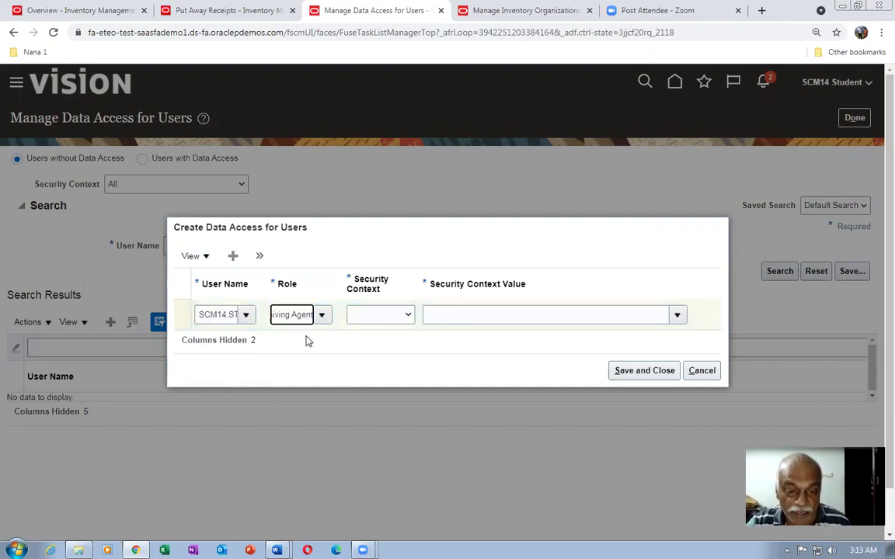
left_click(374, 316)
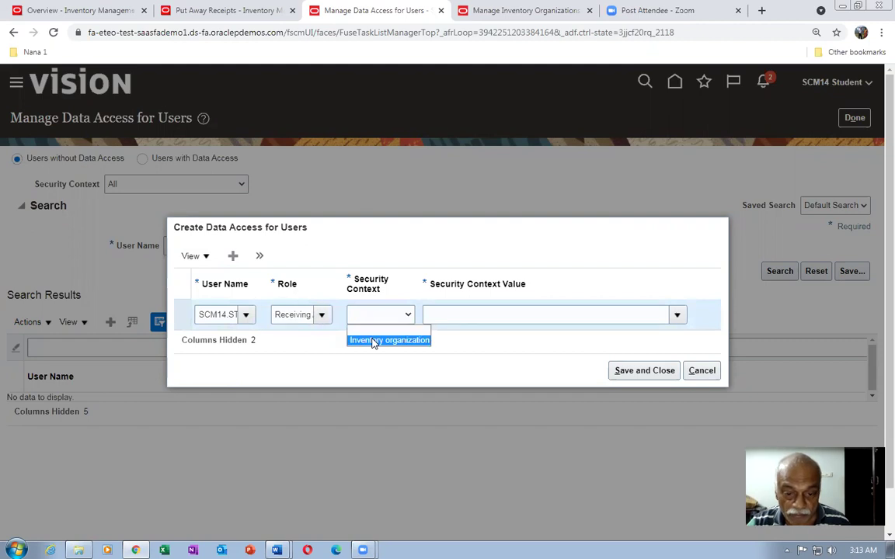
left_click(374, 342)
left_click(457, 321)
type("T02")
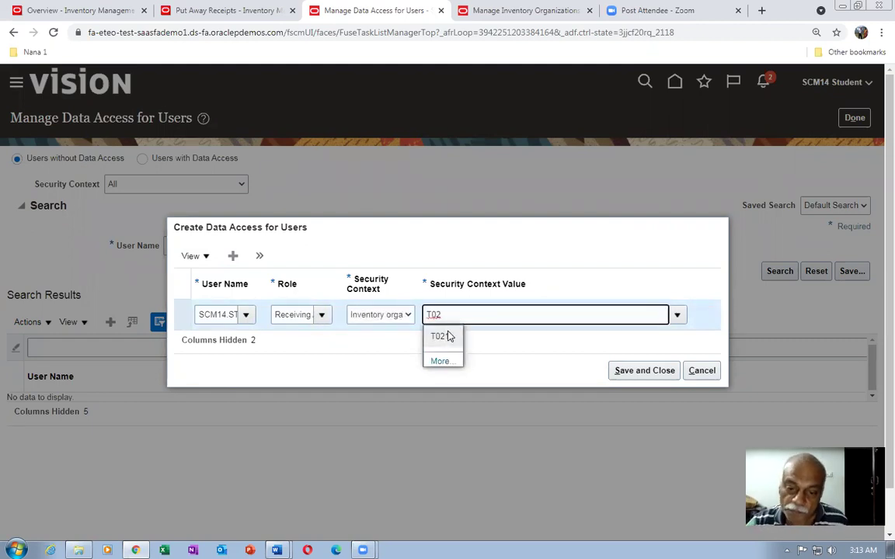
left_click(443, 336)
Duplicate the data access row and give the copy the Inventory Manager role with inventory organization T021.
left_click(259, 258)
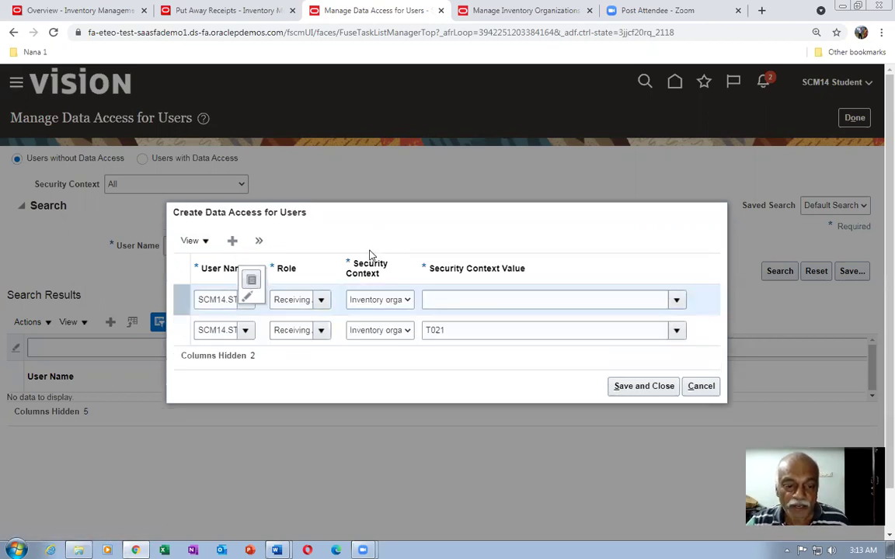
left_click(274, 301)
type("I")
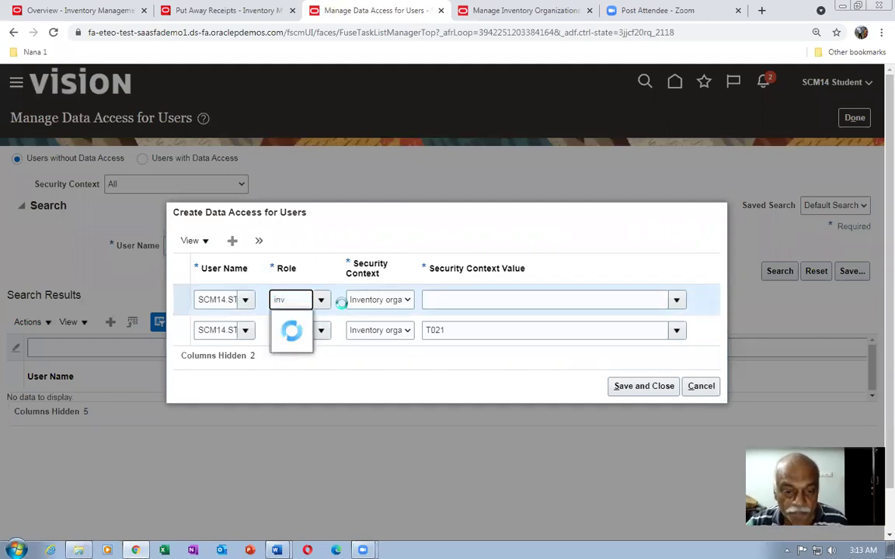
left_click(319, 320)
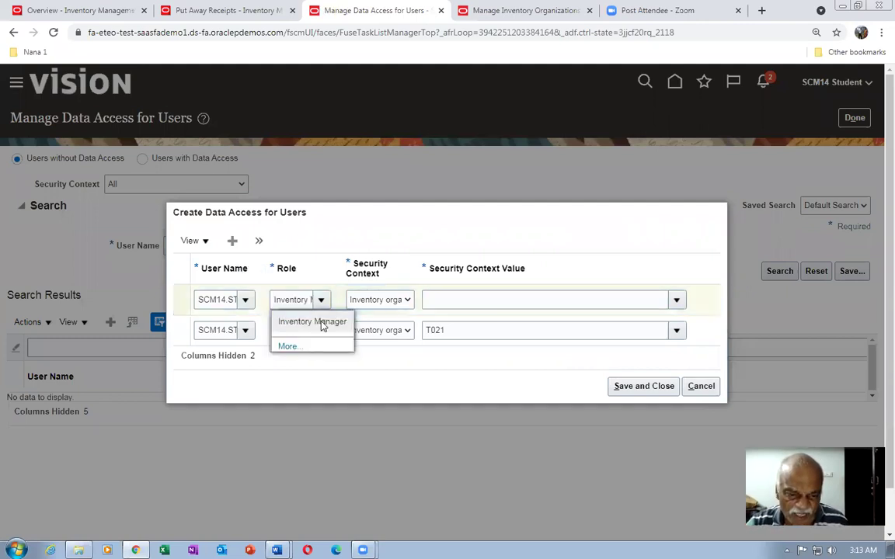
left_click(379, 302)
left_click(383, 326)
left_click(473, 301)
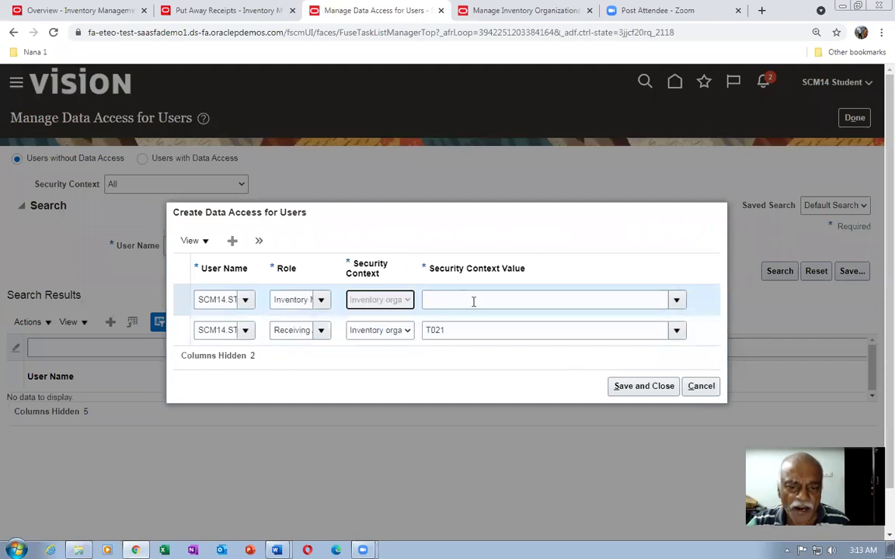
type("T02")
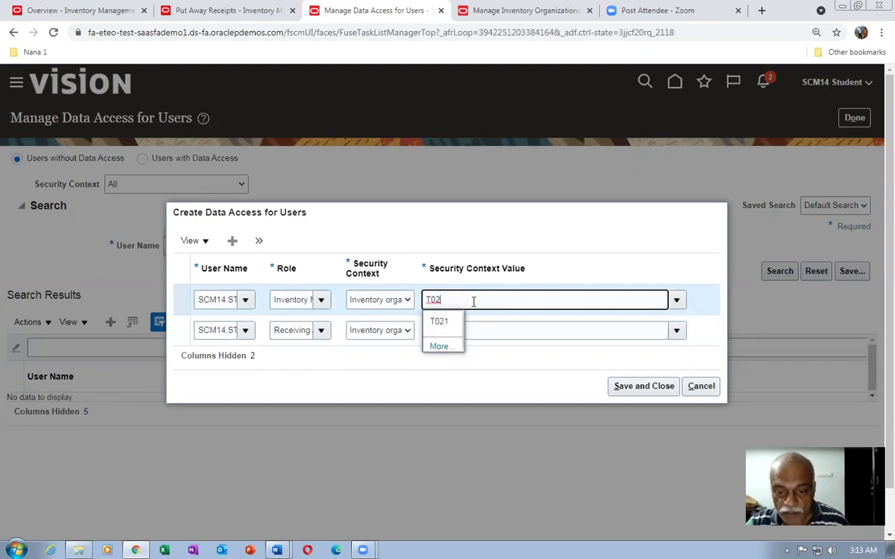
left_click(455, 322)
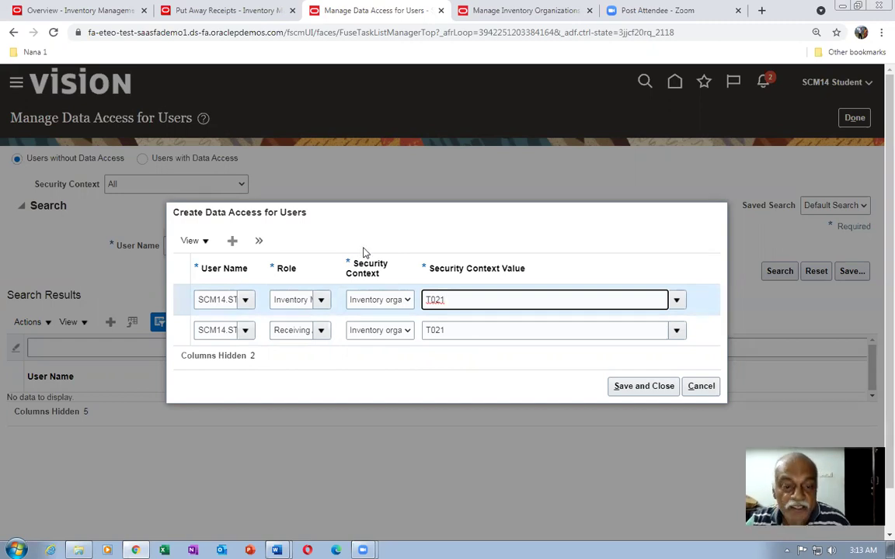
Duplicate the Inventory Manager row, assign the copy the warehouse role for inventory organization T021, and try to add another row.
left_click(260, 242)
left_click(250, 264)
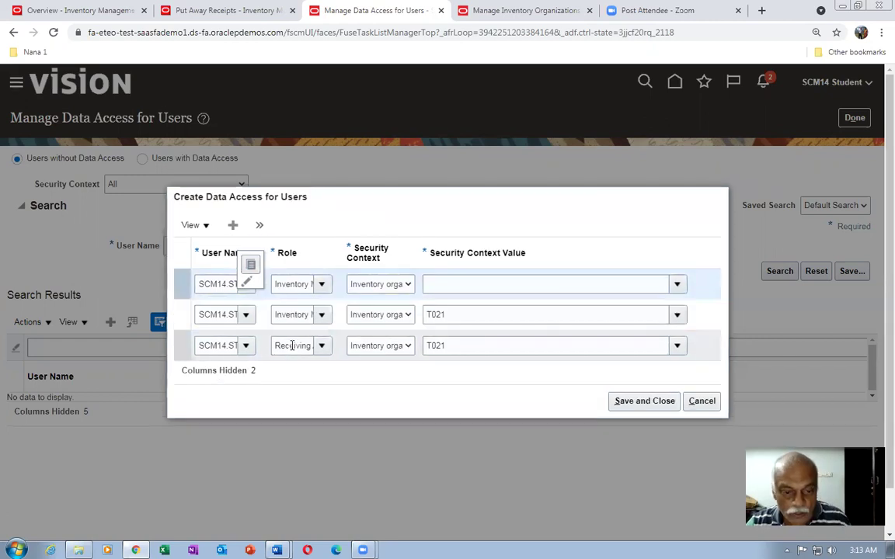
left_click(274, 284)
type("ware")
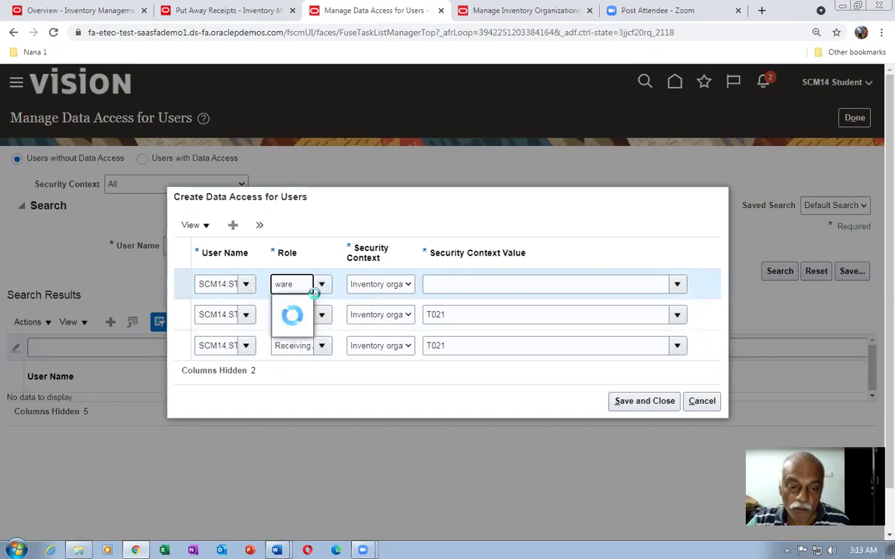
left_click(327, 306)
left_click(375, 287)
left_click(385, 312)
left_click(448, 285)
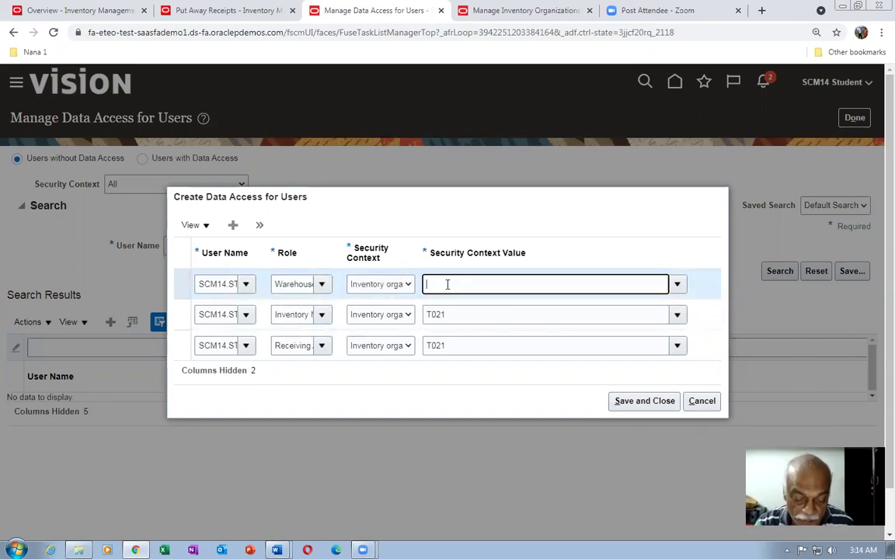
type("T02")
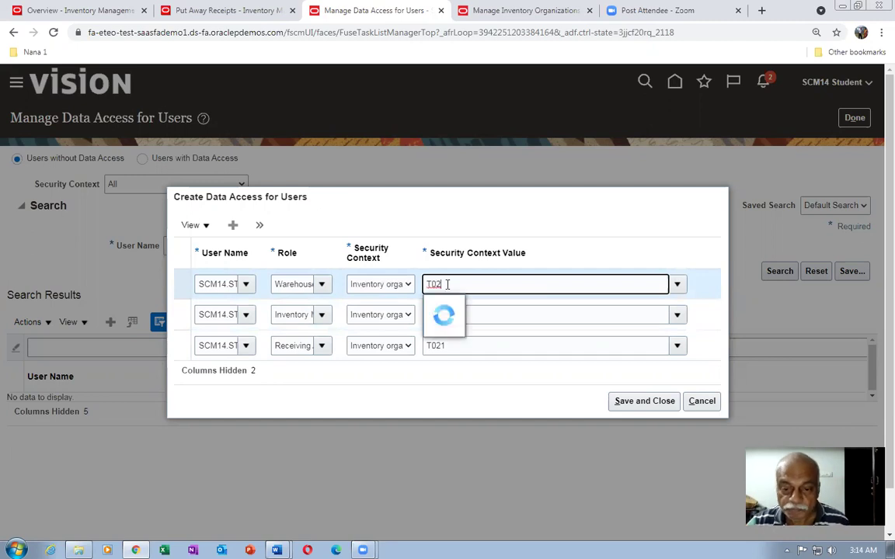
left_click(447, 306)
left_click(234, 226)
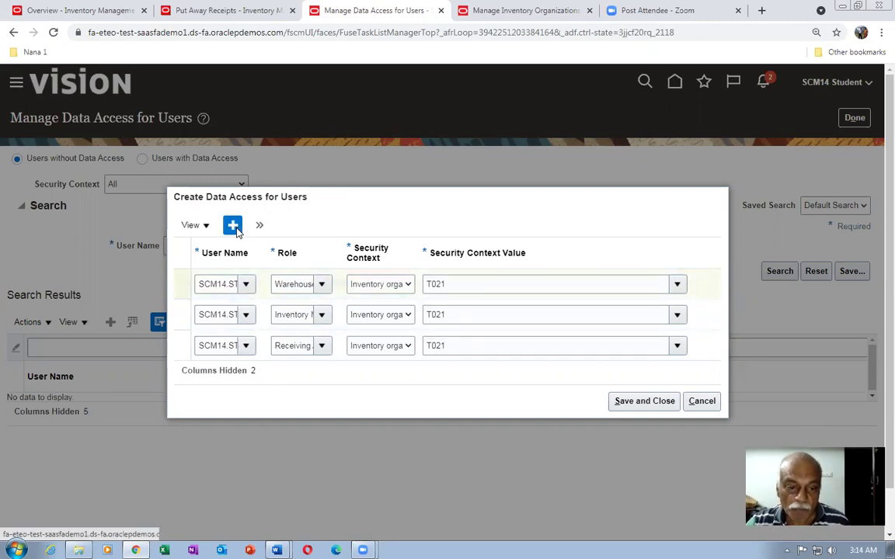
left_click(294, 268)
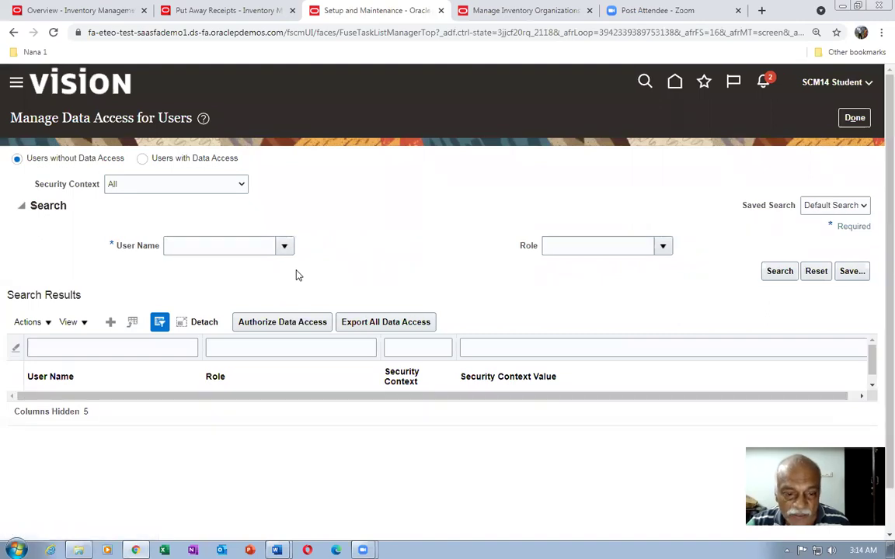
Create a new data access entry for the scm14 user with role Receiving Agent, security context Inventory organization and value T021.
left_click(110, 322)
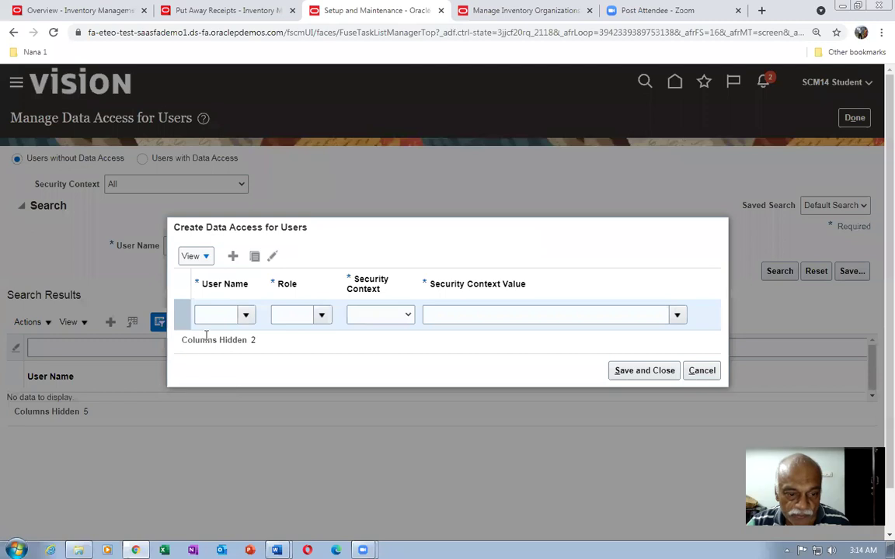
left_click(212, 315)
type("s")
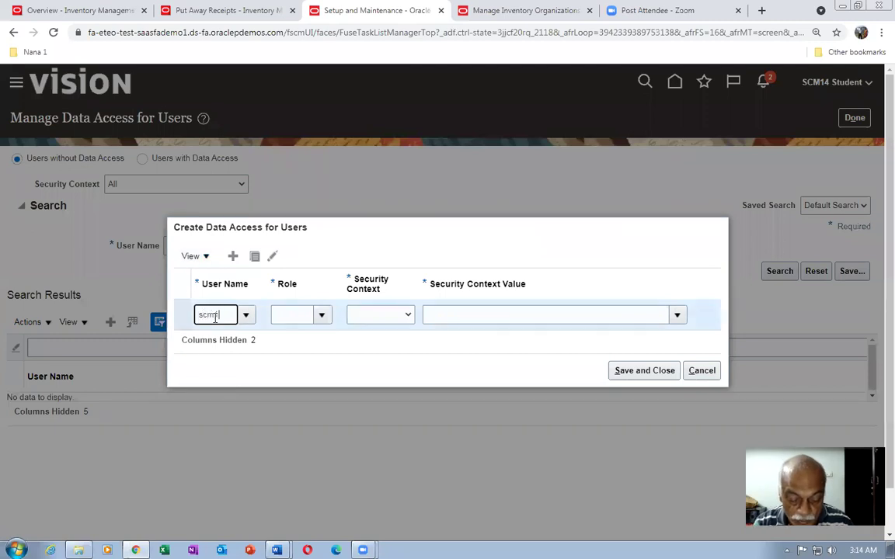
type("cm14")
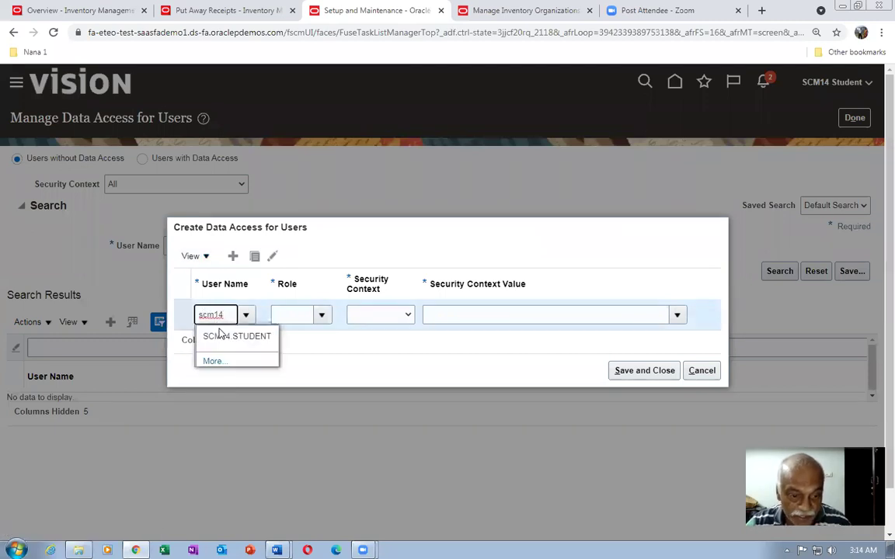
left_click(237, 335)
left_click(292, 317)
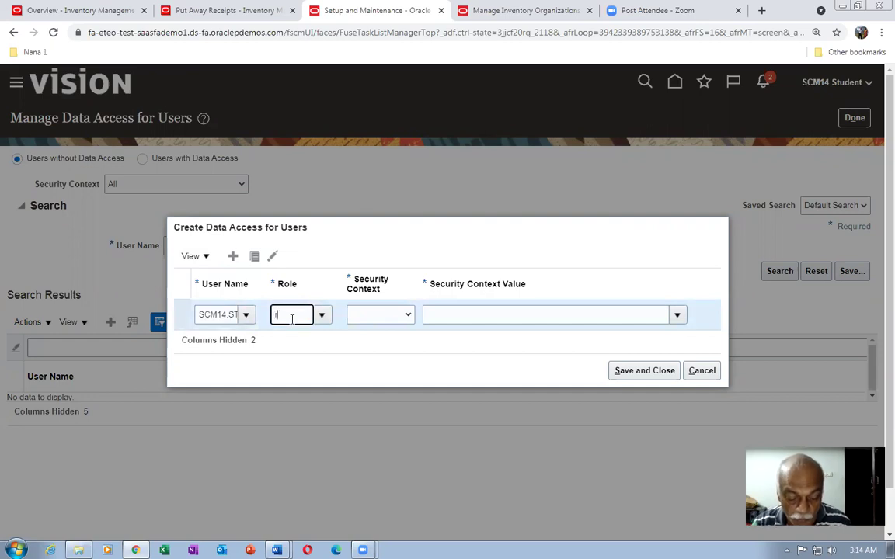
type("rec")
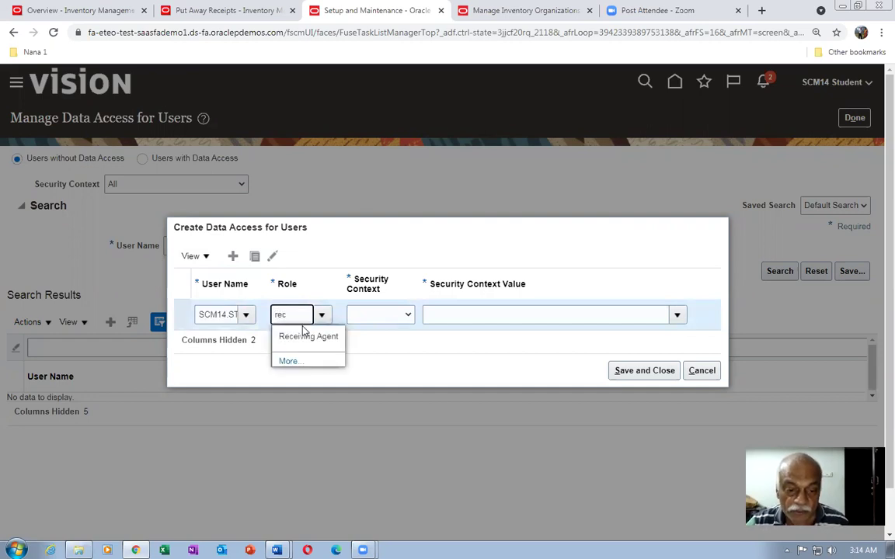
left_click(303, 338)
left_click(379, 319)
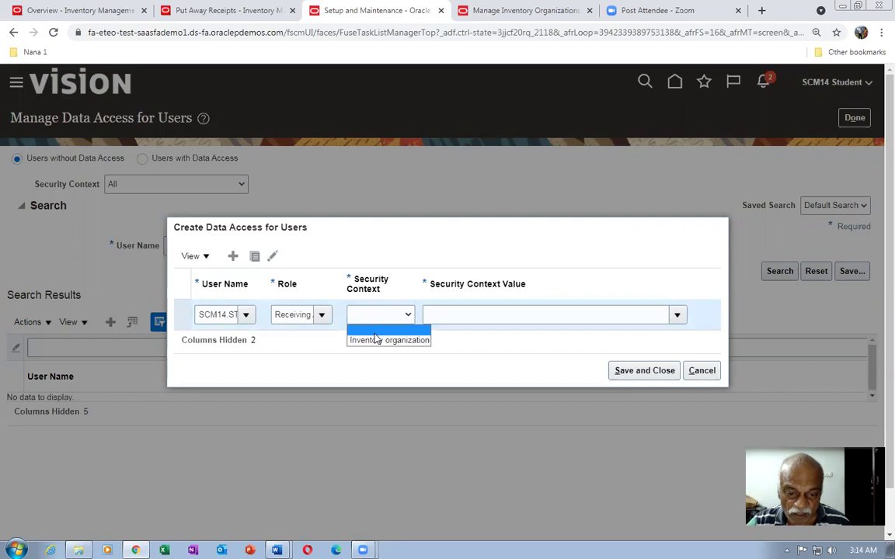
left_click(389, 339)
left_click(446, 311)
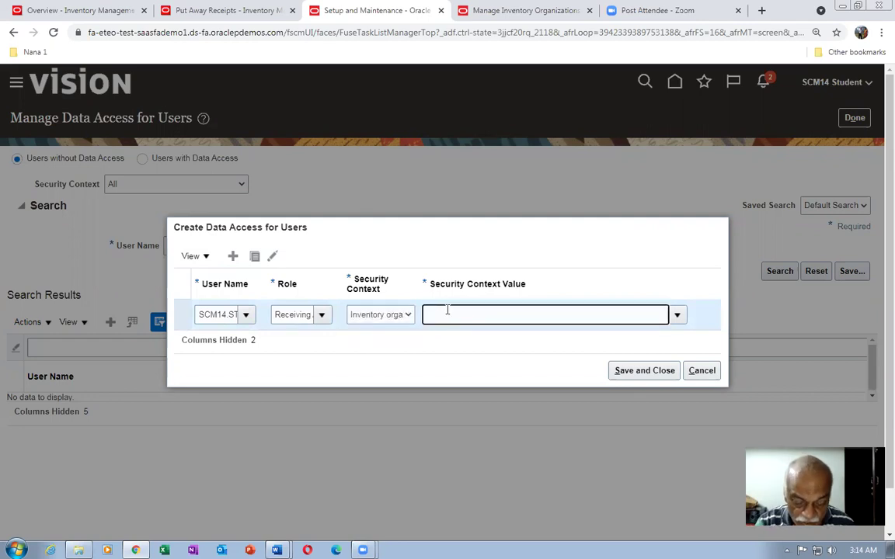
type("T02")
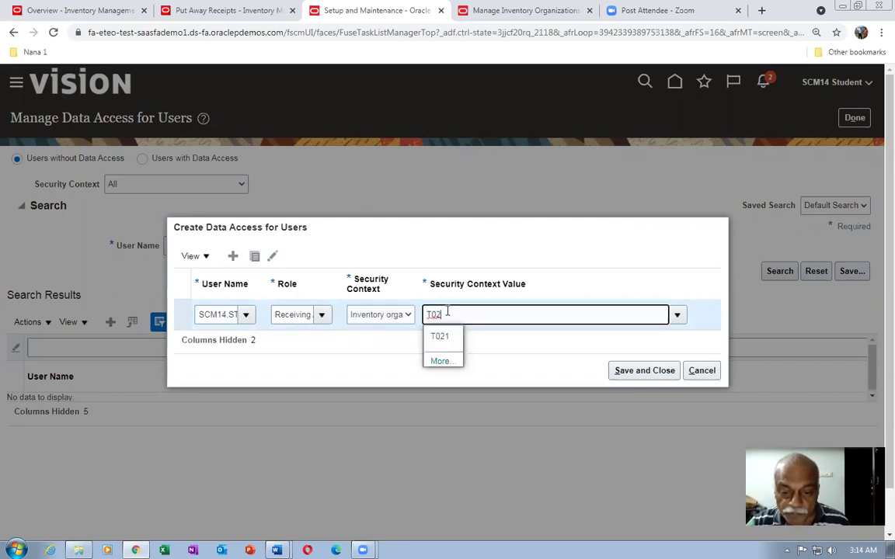
left_click(439, 339)
Duplicate the Receiving Agent row and give the copy the Inventory Manager role with security context Inventory organization and value T021.
left_click(256, 257)
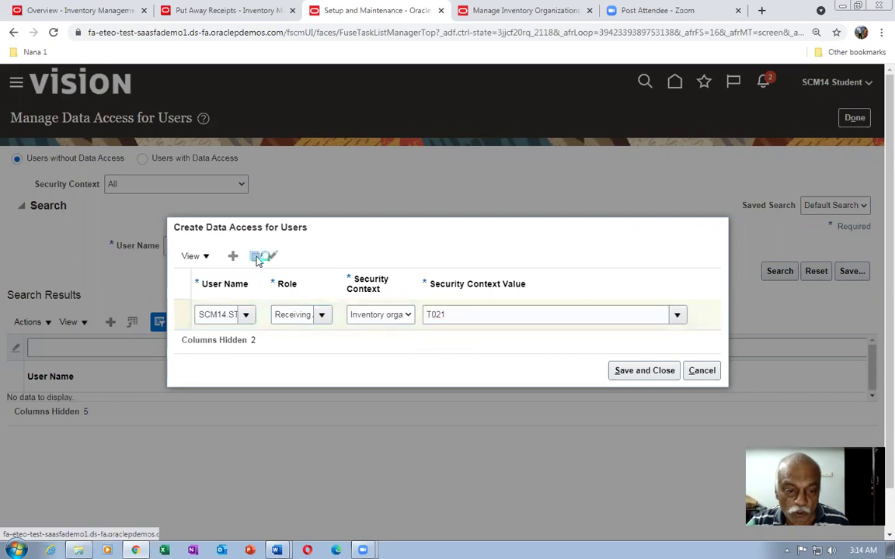
left_click(257, 257)
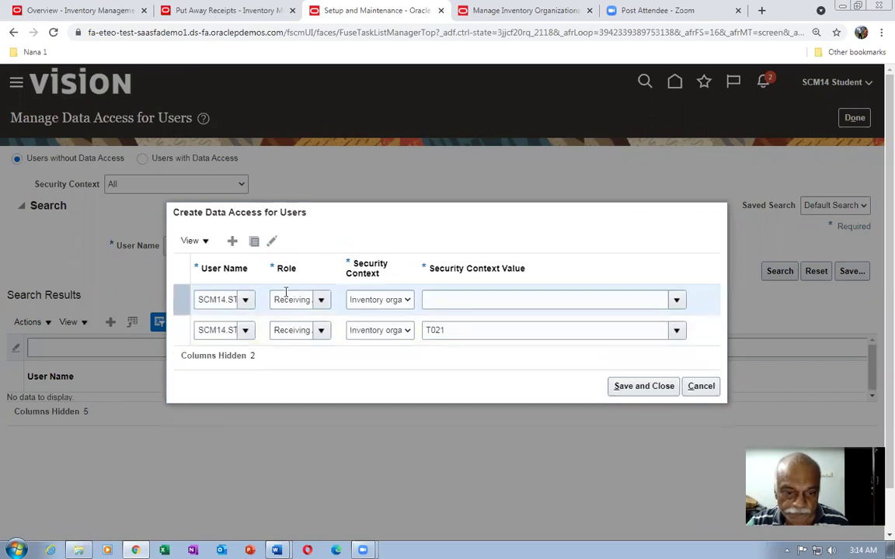
left_click_drag(274, 299, 331, 310)
type("inv")
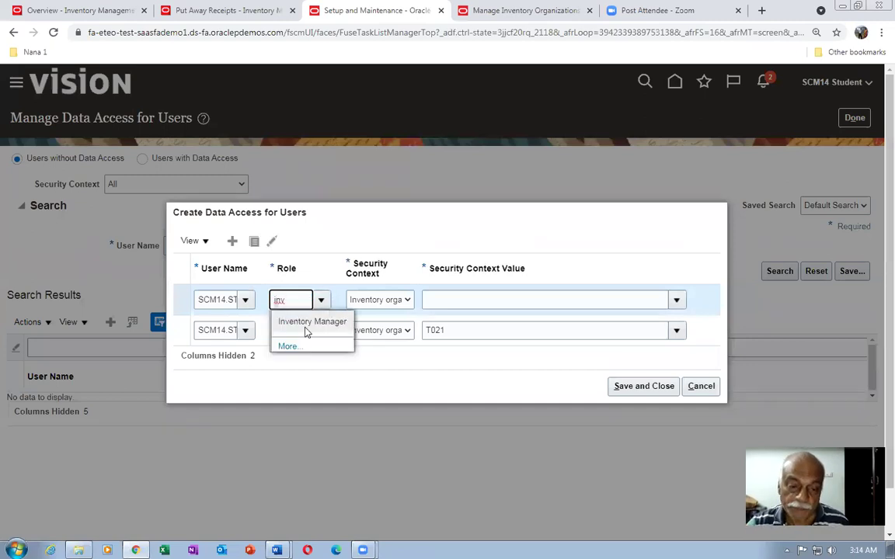
left_click(305, 322)
left_click(391, 299)
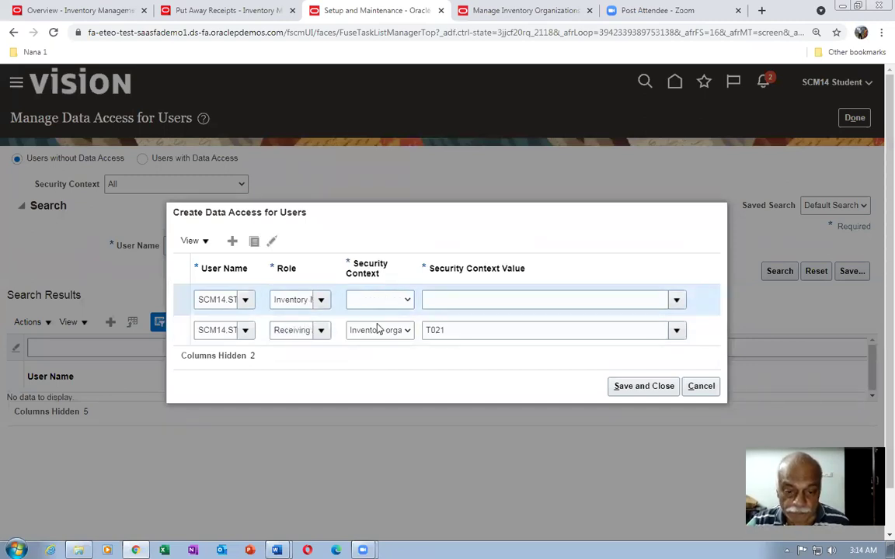
left_click(387, 326)
left_click(436, 300)
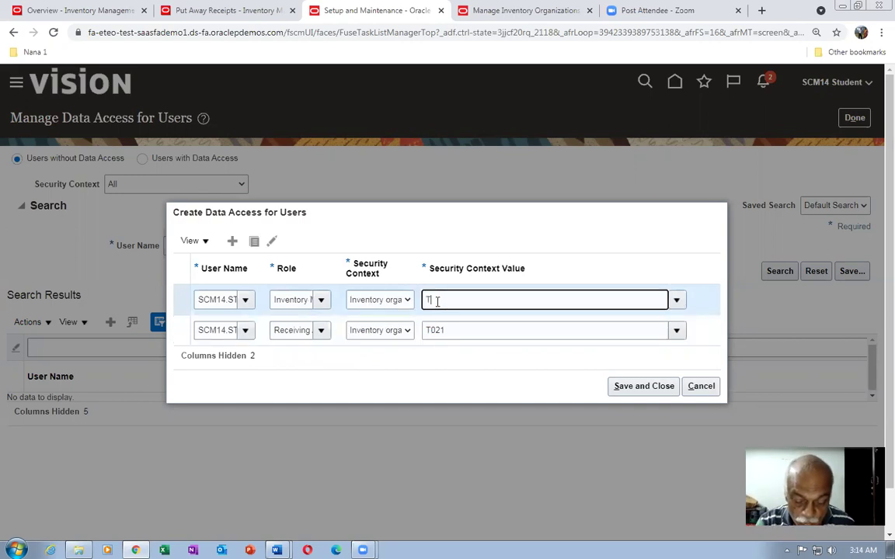
type("T02")
left_click(440, 320)
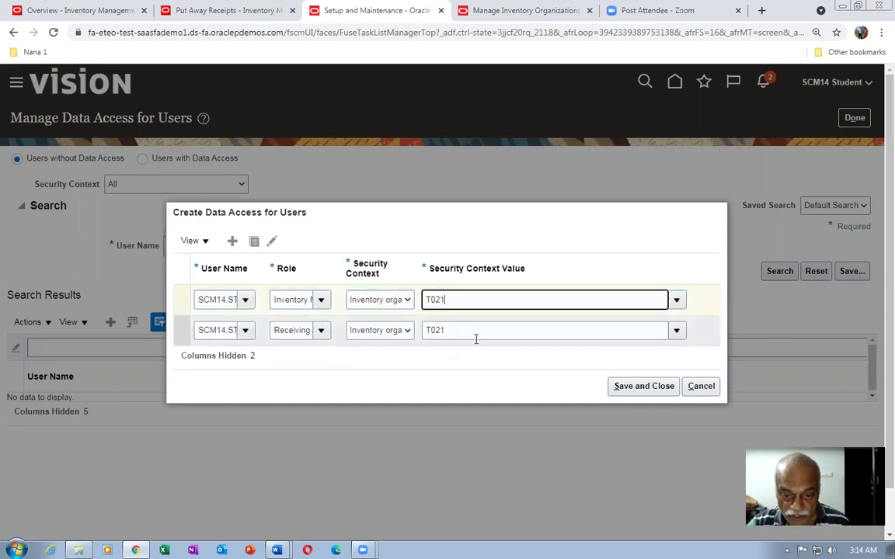
Try to save the Inventory Manager and Receiving Agent data access rows for inventory organization T021.
left_click(632, 394)
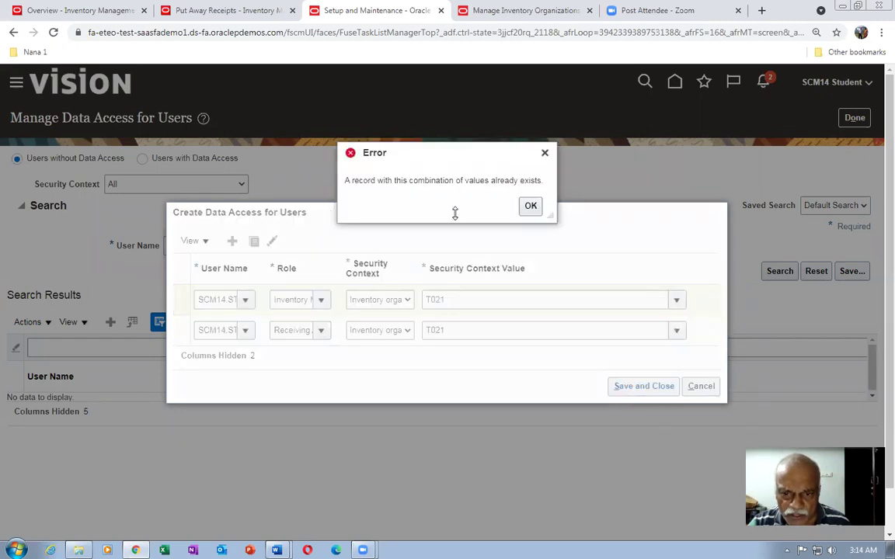
left_click(533, 208)
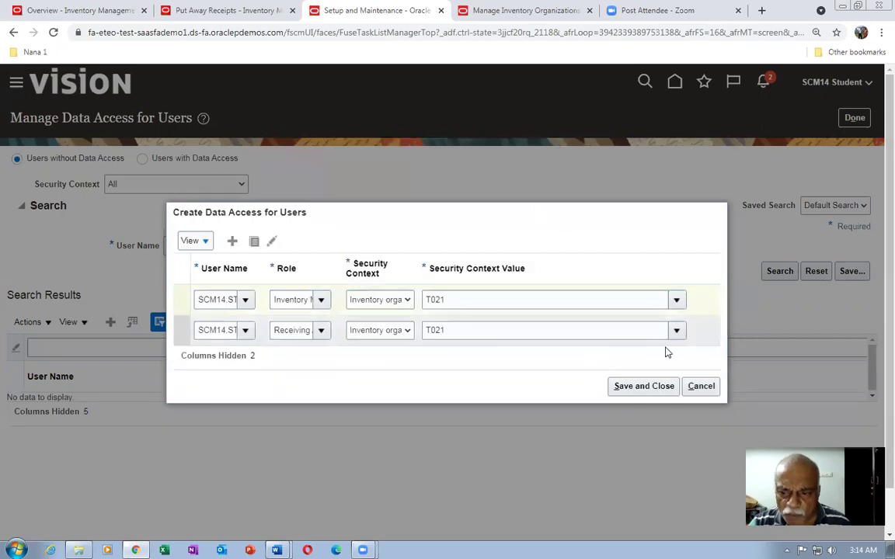
left_click(626, 385)
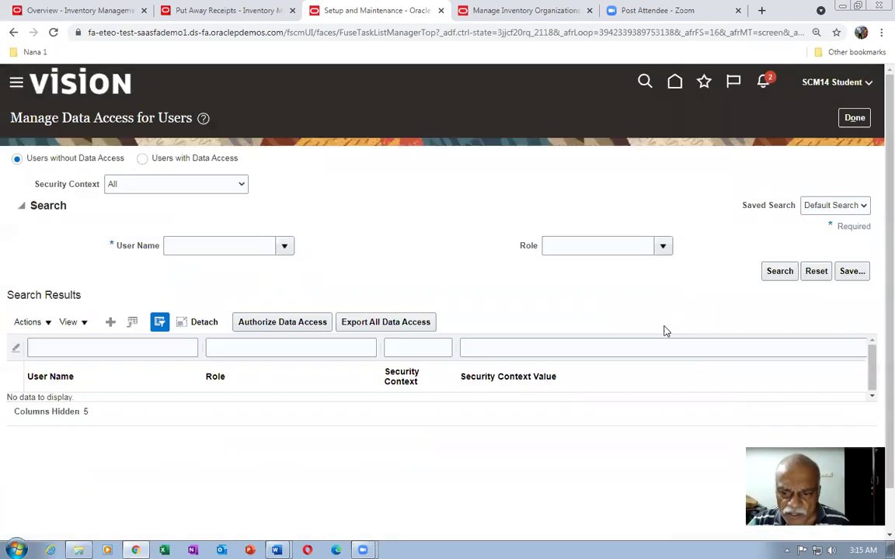
Search the users with data access for the scm14 user and check which inventory organizations its roles cover.
left_click(143, 159)
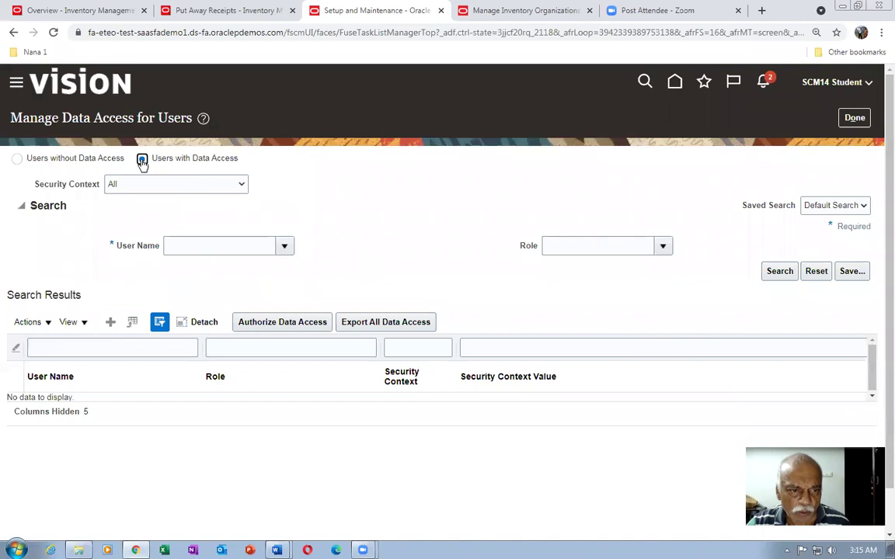
left_click(210, 244)
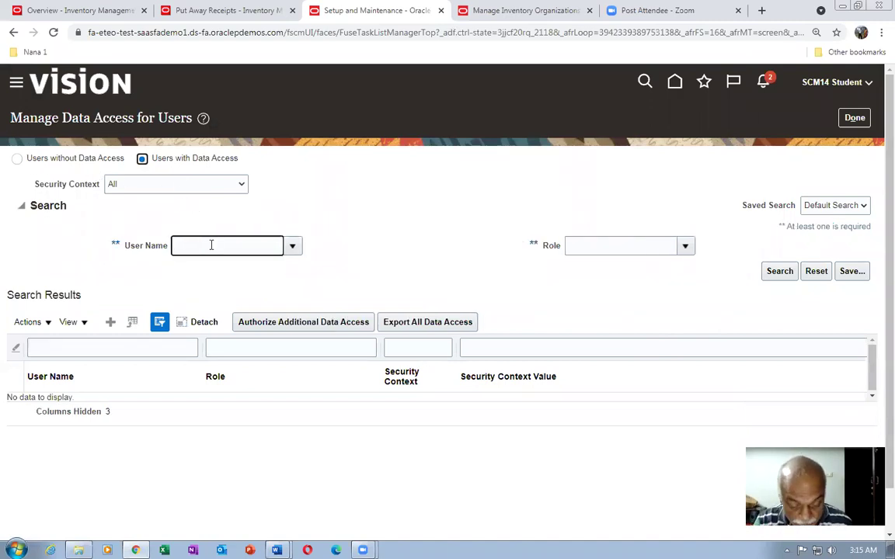
key("Tab")
left_click(781, 272)
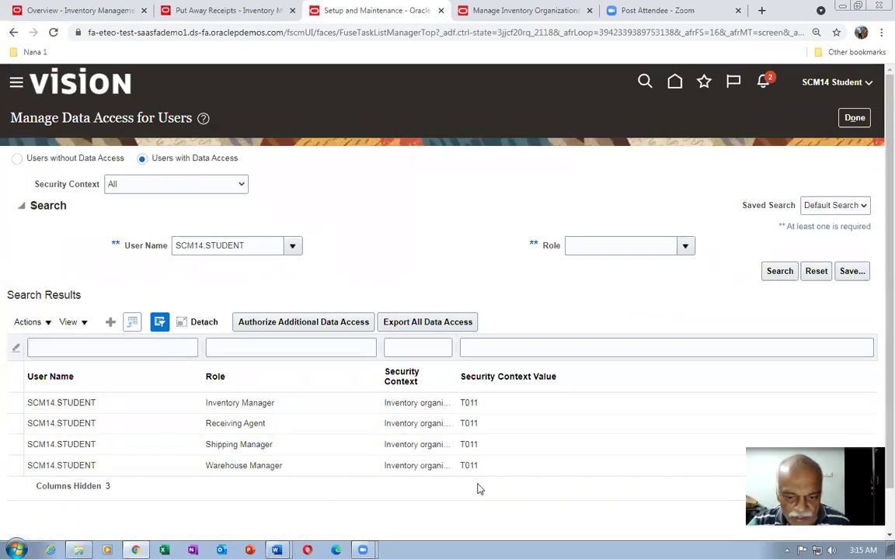
scroll(878, 403, "down", 1)
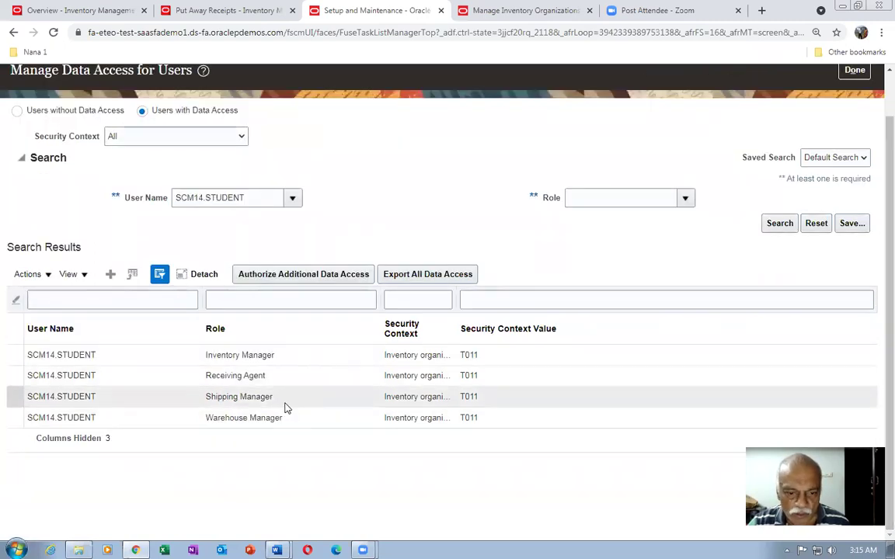
left_click(110, 274)
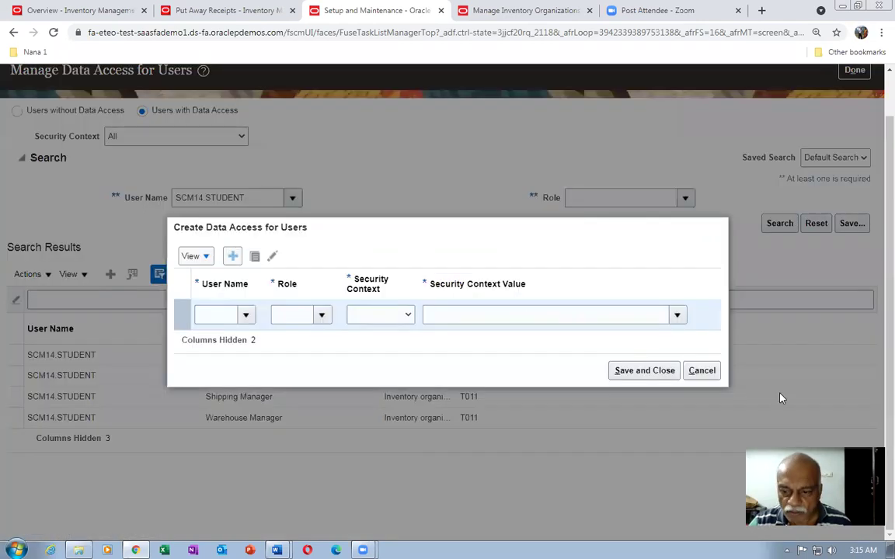
left_click(701, 371)
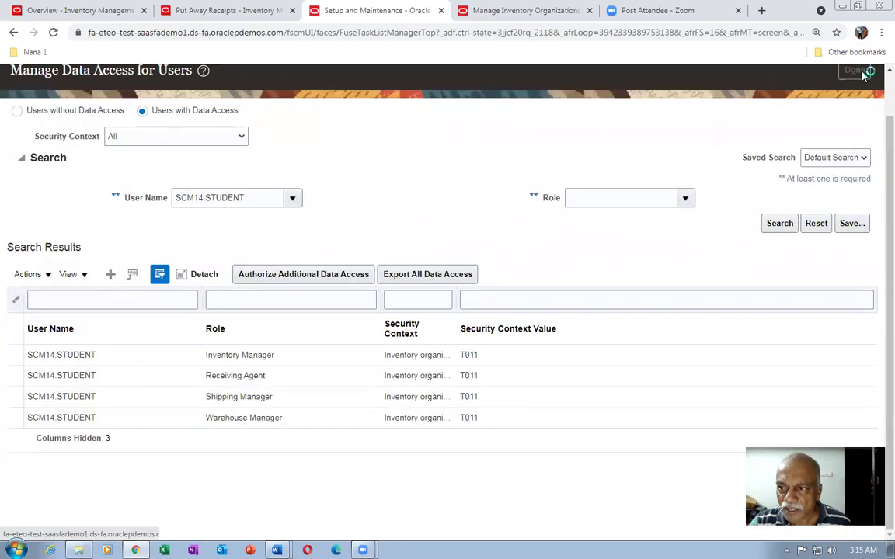
Leave and reopen the Manage Data Access for Users task, and start a new data access entry.
left_click(856, 70)
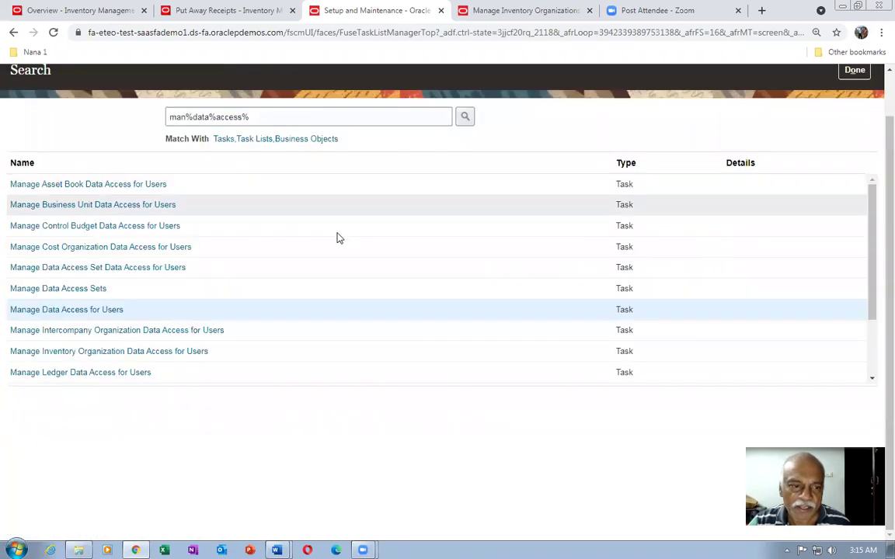
left_click(56, 310)
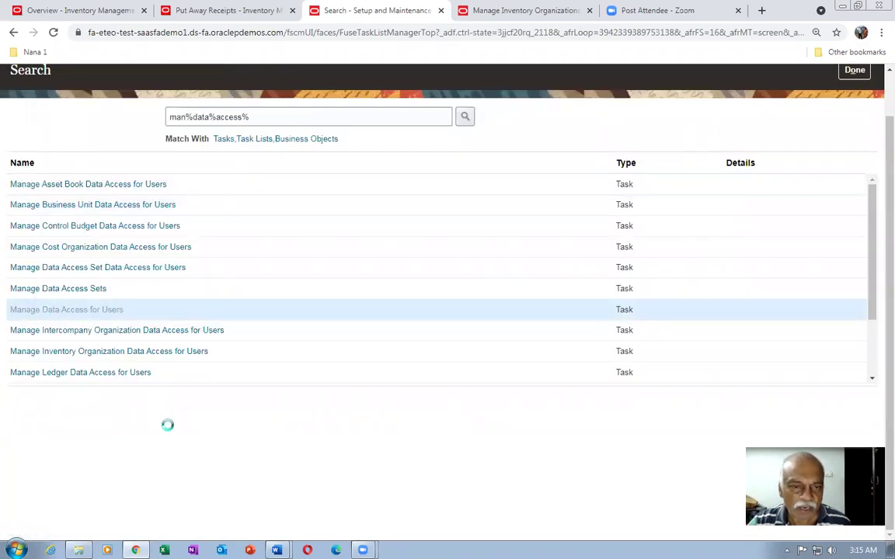
left_click(107, 282)
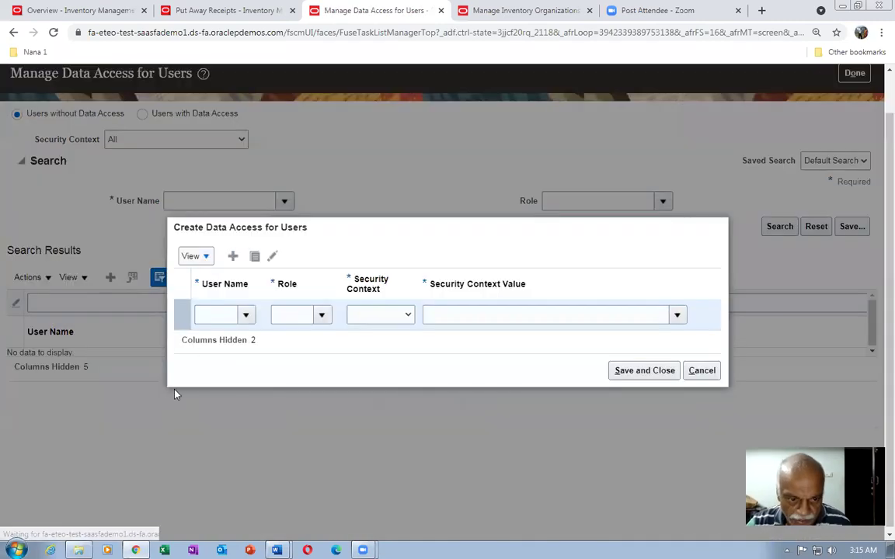
Assign the new data access entry to the scm14 user with the Receiving Agent role.
left_click(204, 317)
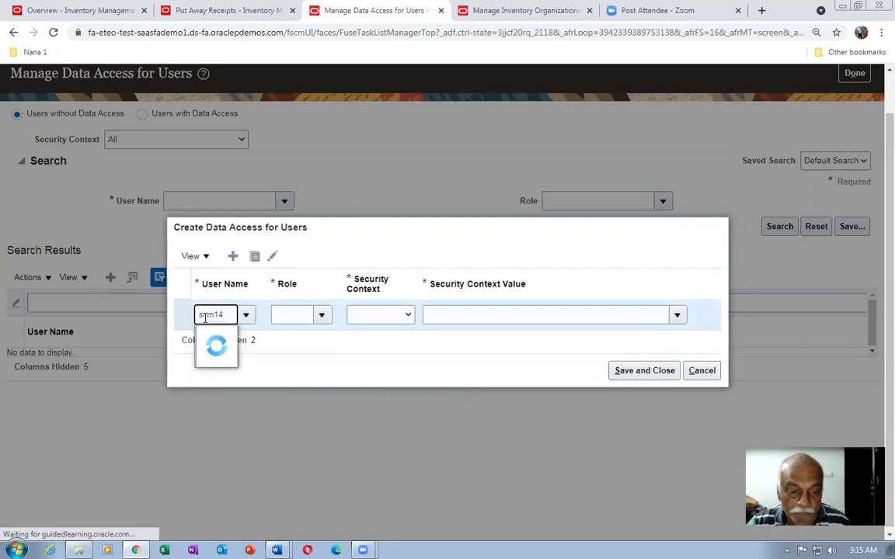
left_click(220, 337)
left_click(292, 314)
type("re")
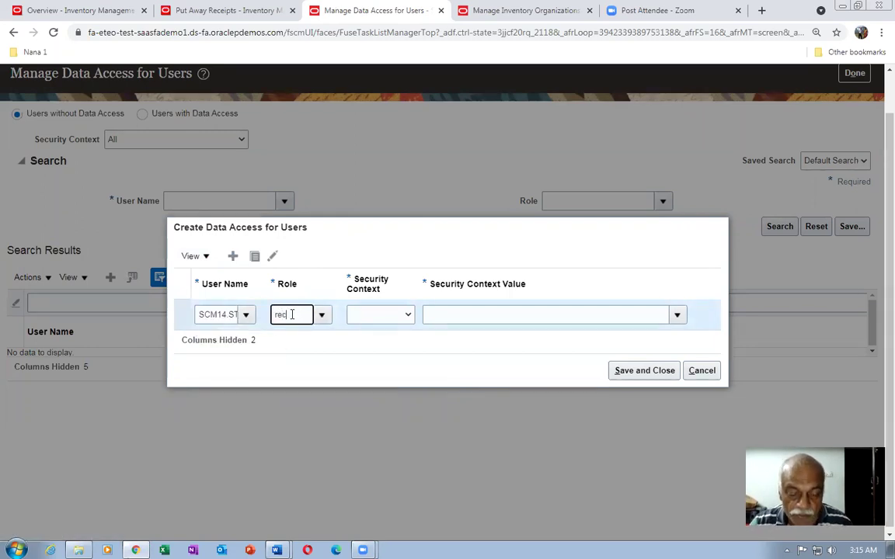
type("c")
left_click(305, 336)
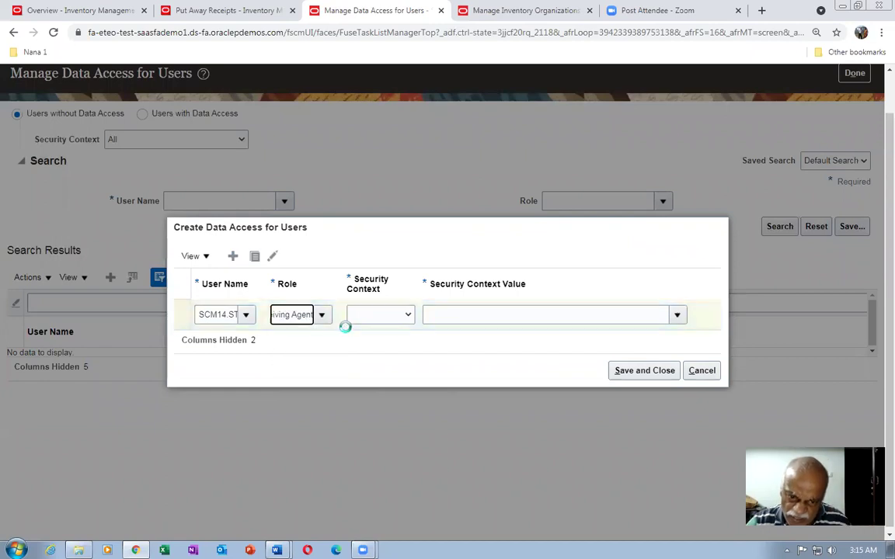
Set the Receiving Agent entry's security context to Inventory organization with value T021 and save it.
left_click(388, 319)
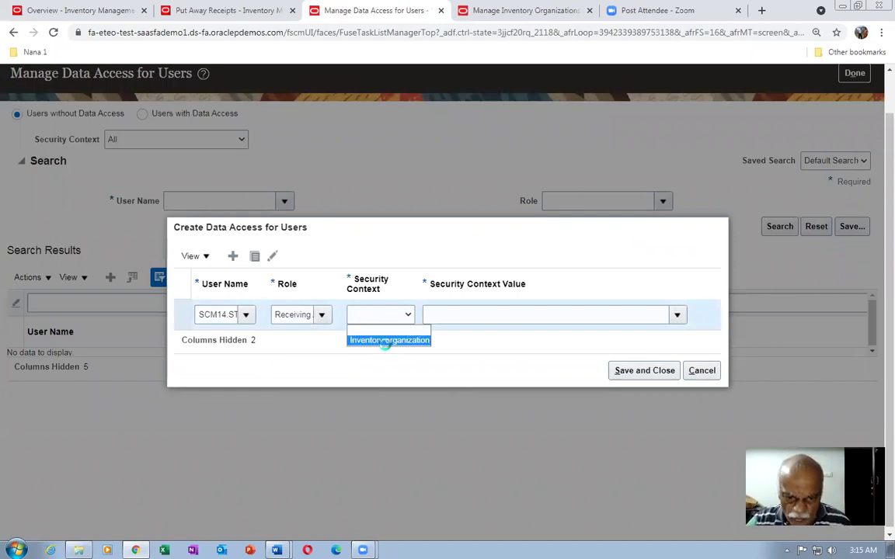
left_click(385, 342)
left_click(457, 319)
type("T021")
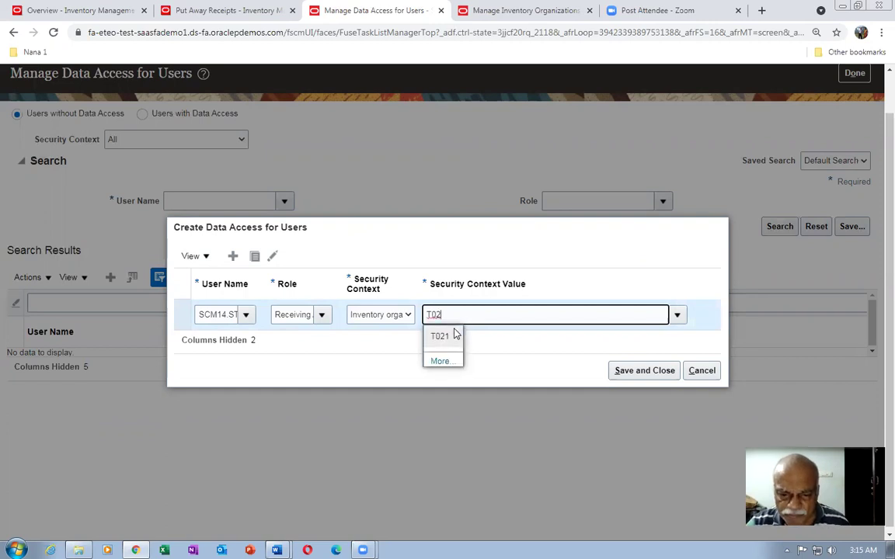
left_click(440, 336)
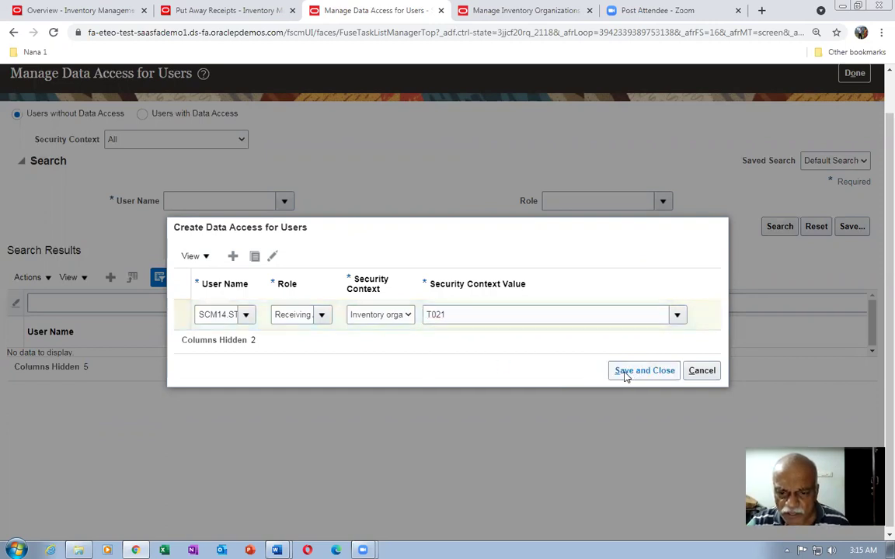
left_click(625, 372)
Start another data access entry for the scm14 user with the Inventory Manager role.
left_click(110, 278)
left_click(219, 313)
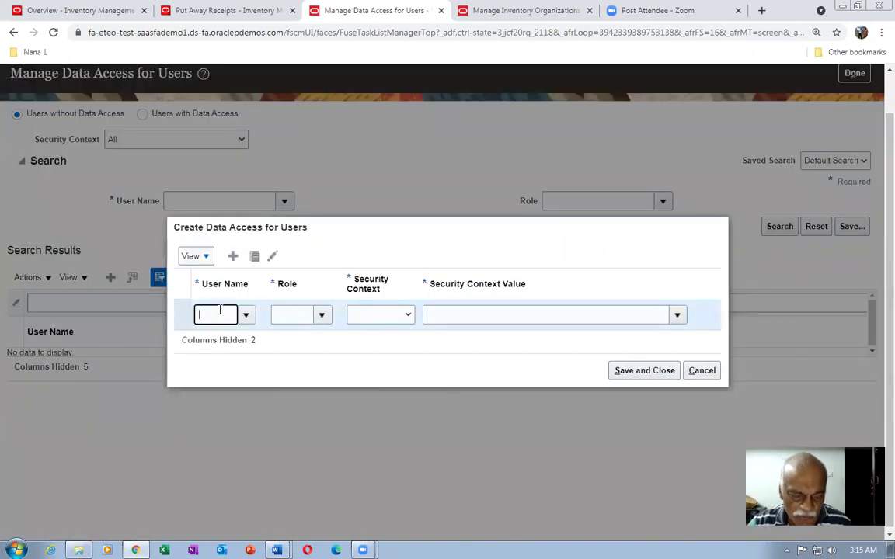
type("scm14")
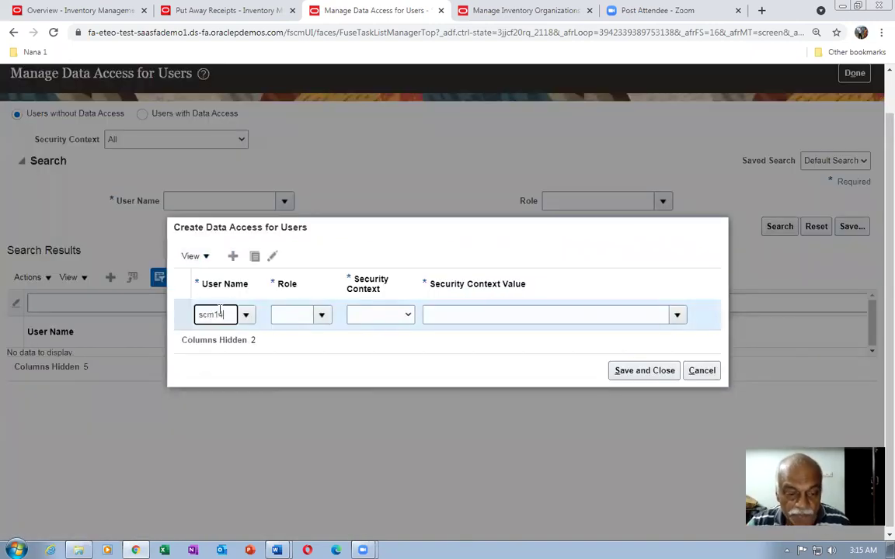
left_click(224, 340)
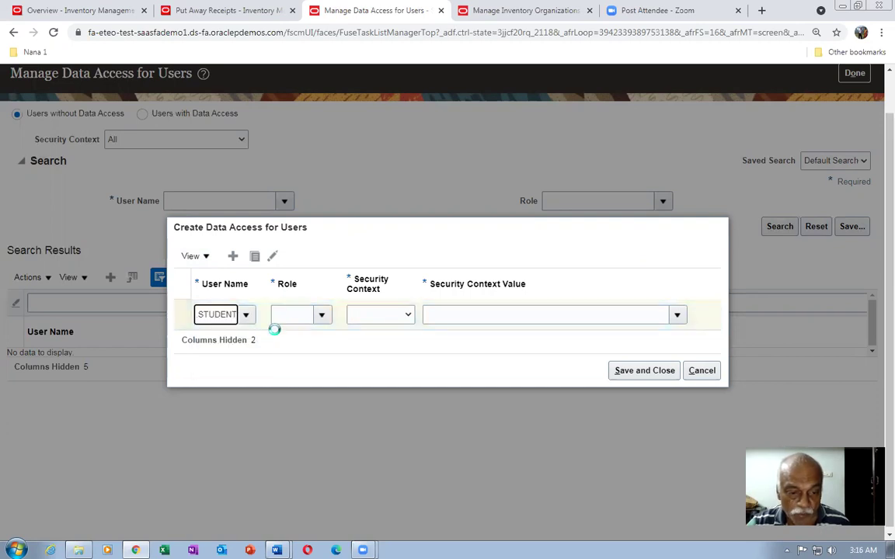
left_click(288, 316)
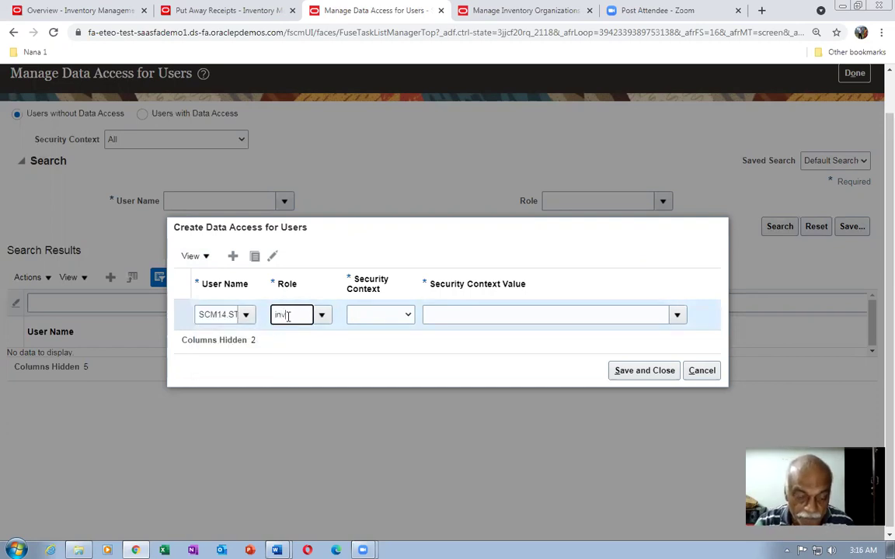
left_click(296, 335)
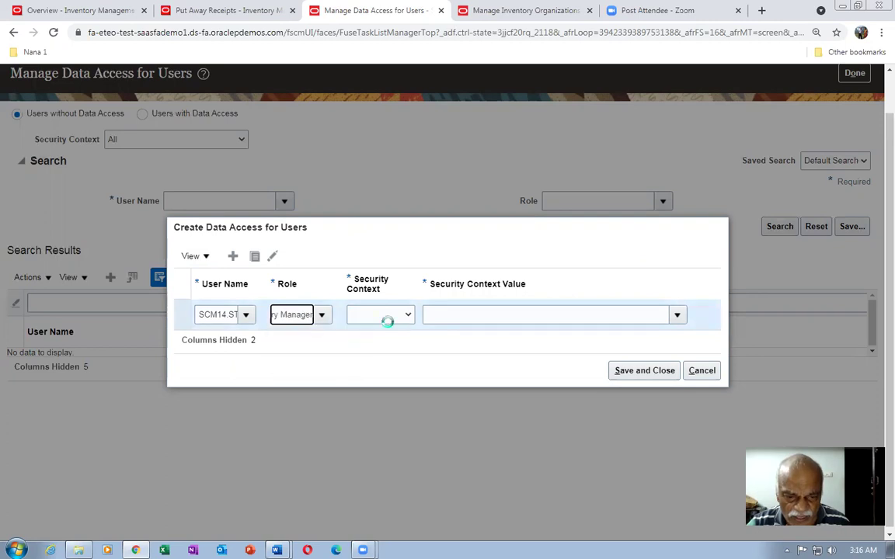
Set the Inventory Manager entry's security context to Inventory organization and its value to T021.
left_click(394, 317)
left_click(386, 341)
left_click(432, 317)
type("T")
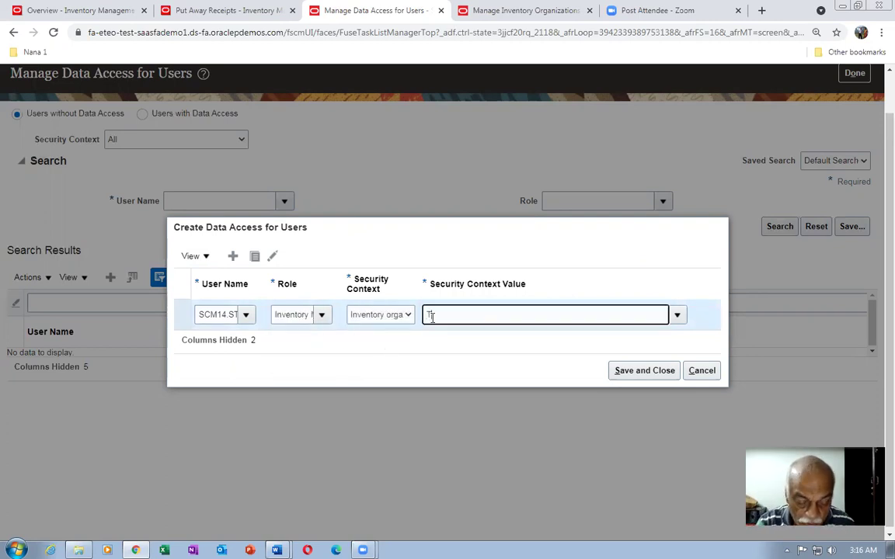
type("02")
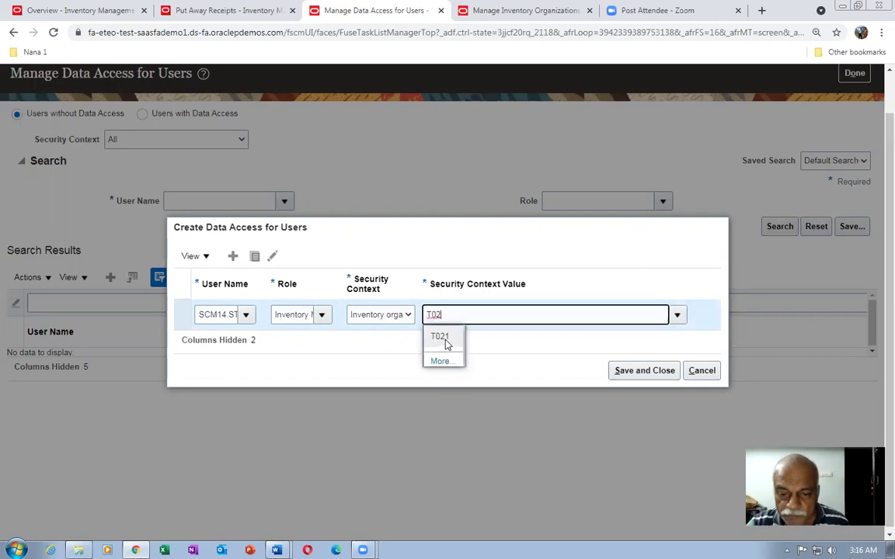
left_click(447, 344)
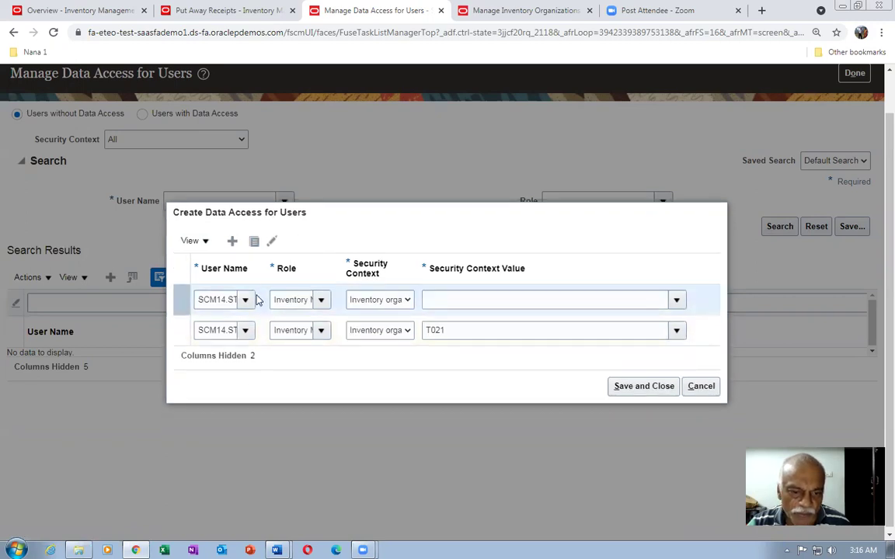
Change the role of the additional data access row for the scm14 user to Warehouse Manager.
left_click_drag(273, 300, 315, 317)
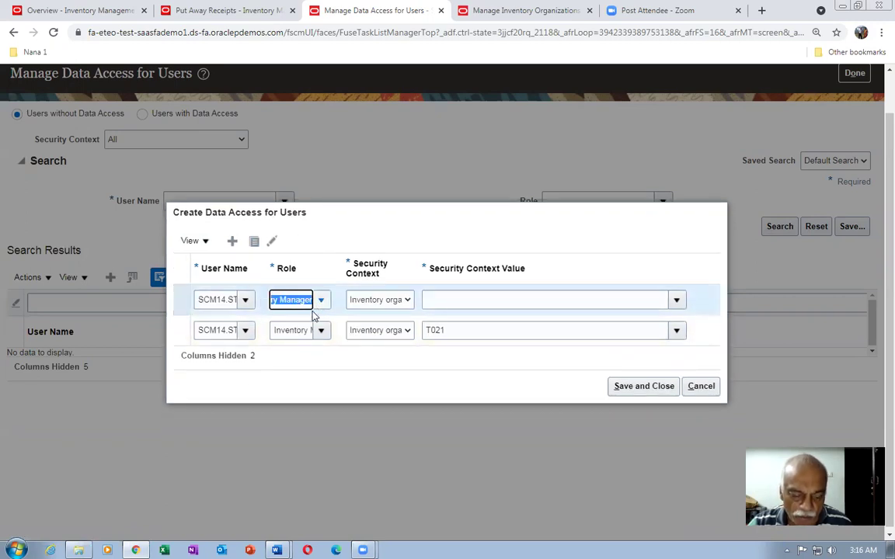
type("ware")
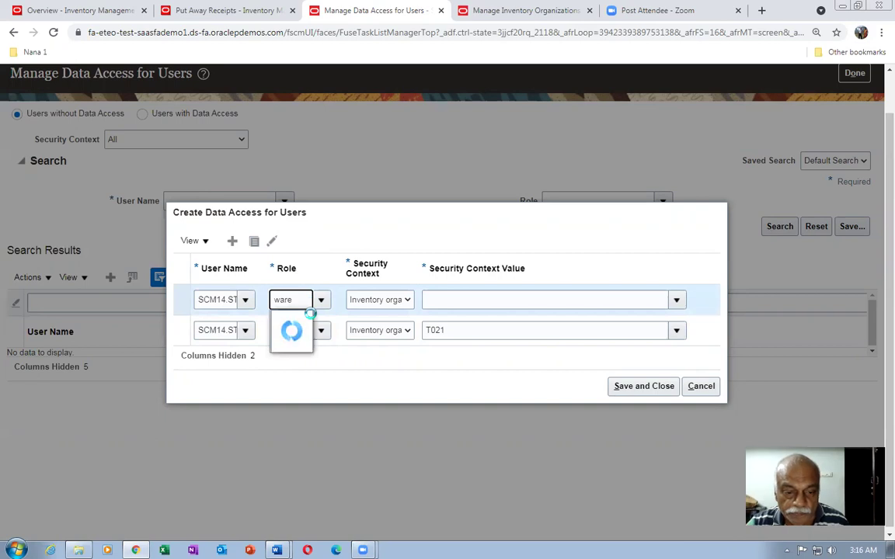
left_click(310, 320)
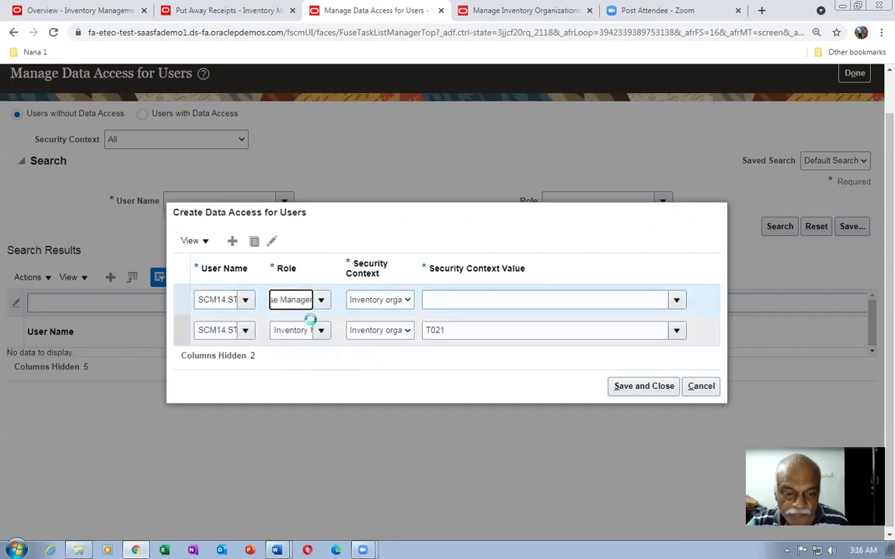
Set the Warehouse Manager entry's security context to Inventory organization with value T021 and save the data access entries.
left_click(362, 300)
left_click(368, 326)
left_click(460, 303)
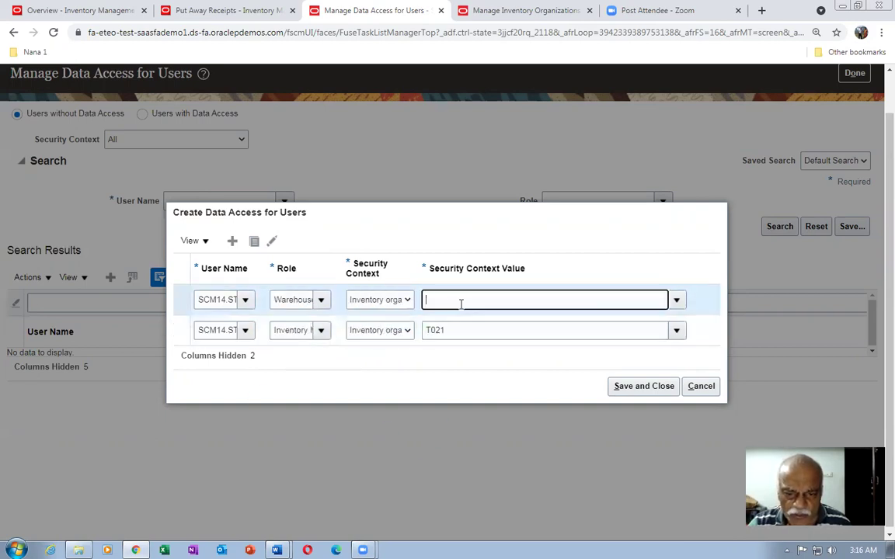
type("T02")
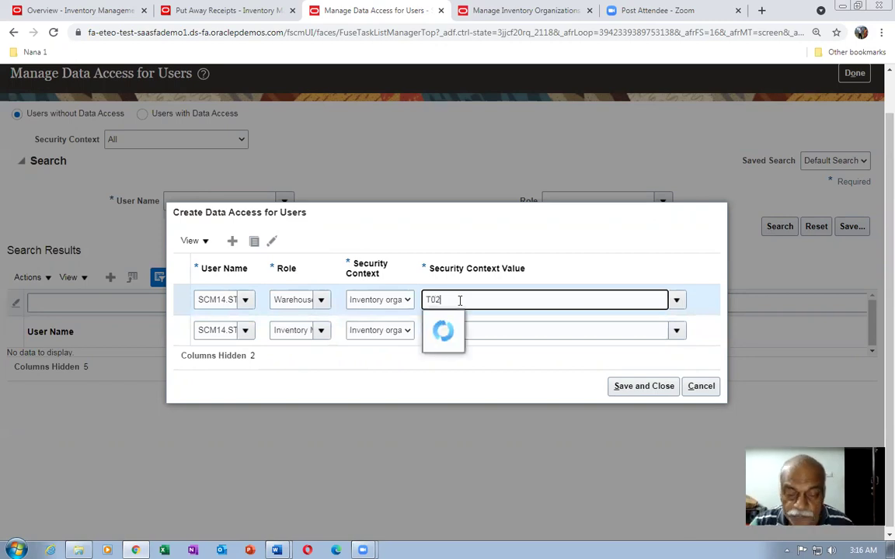
left_click(455, 323)
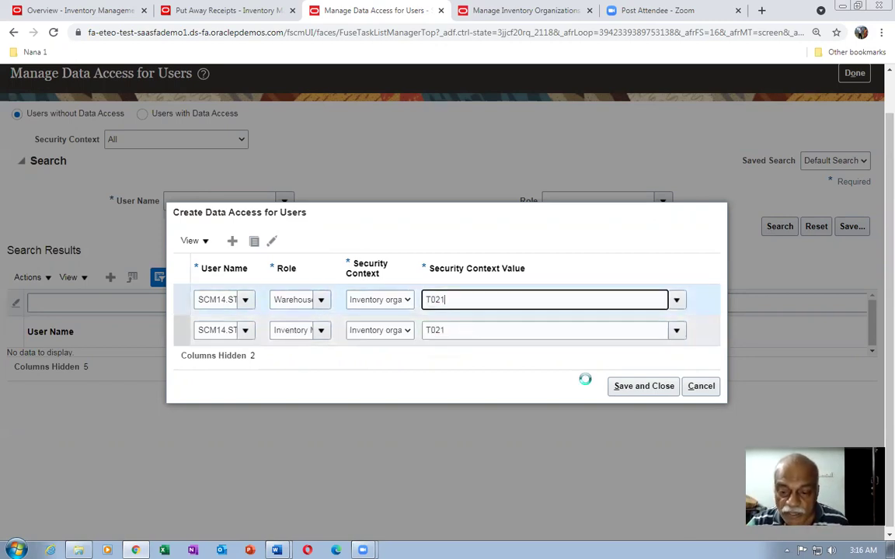
left_click(642, 387)
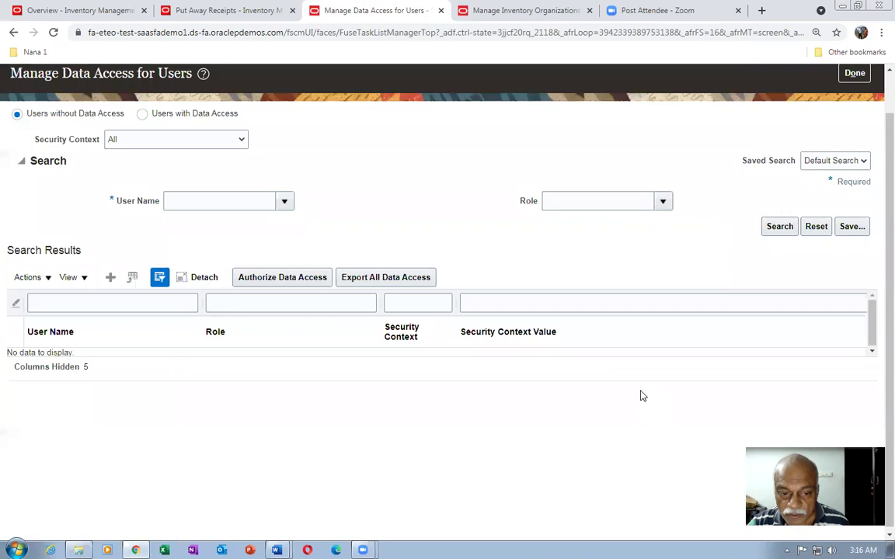
Start another data access entry for the scm14 user with the Shipping Manager role.
left_click(111, 278)
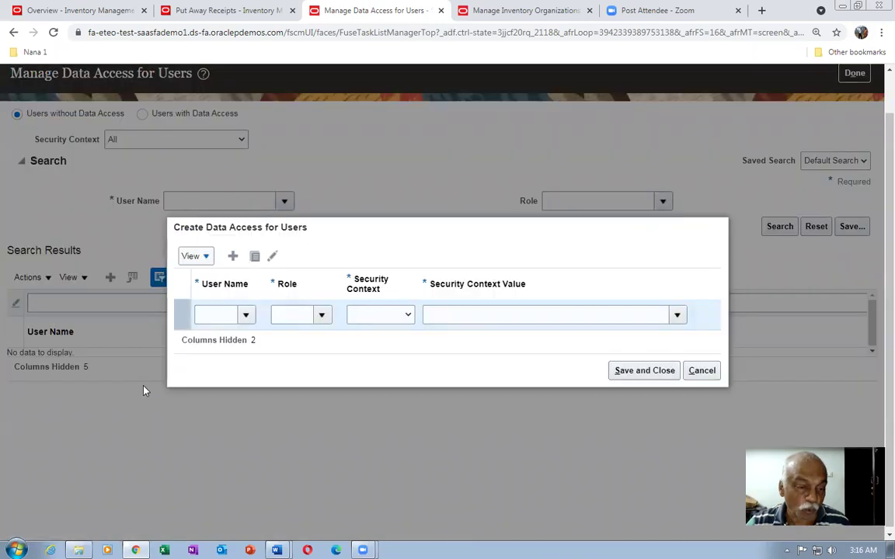
left_click(224, 310)
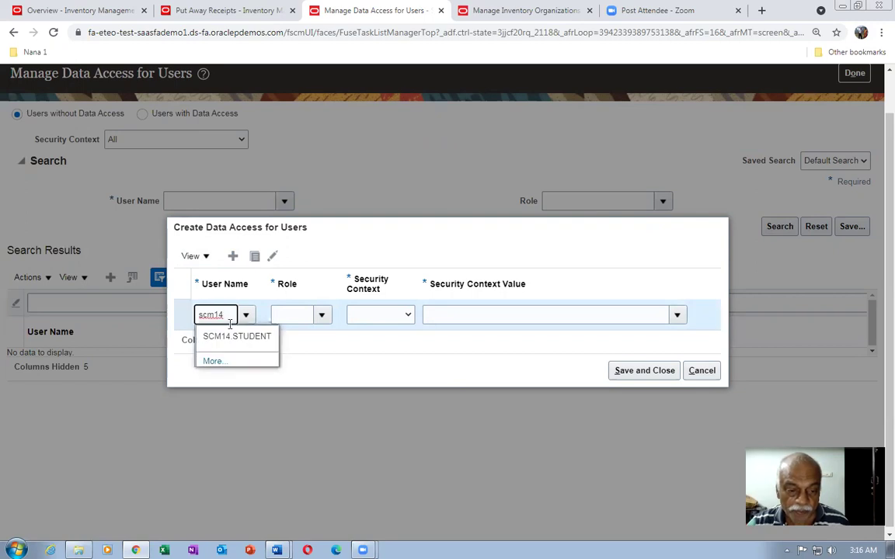
left_click(231, 337)
left_click(278, 319)
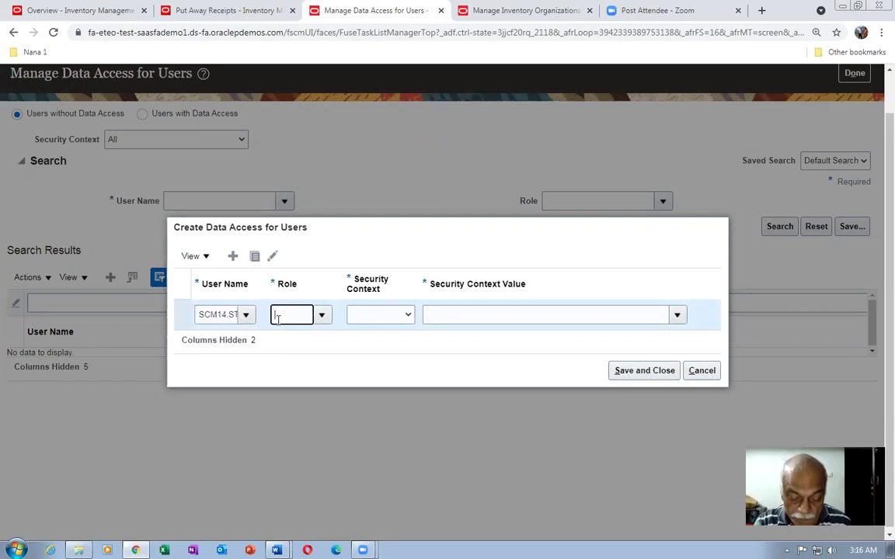
type("ship")
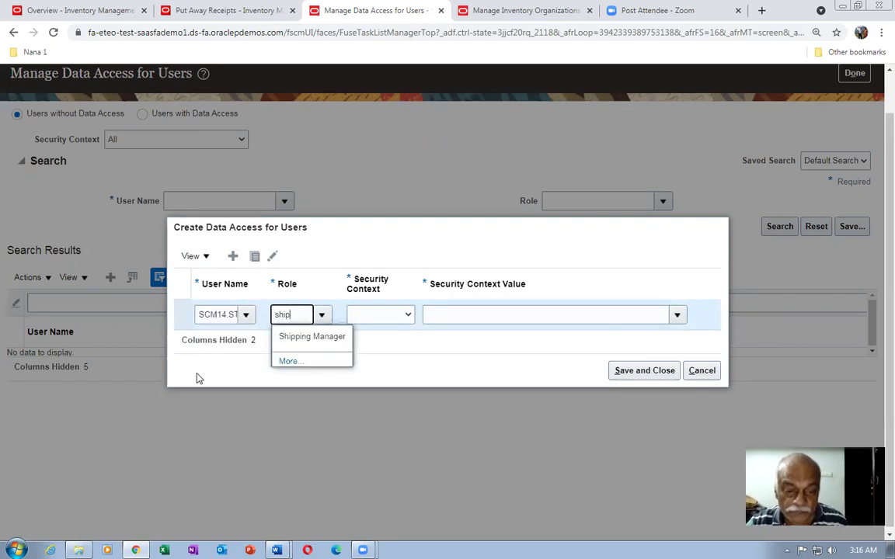
left_click(332, 342)
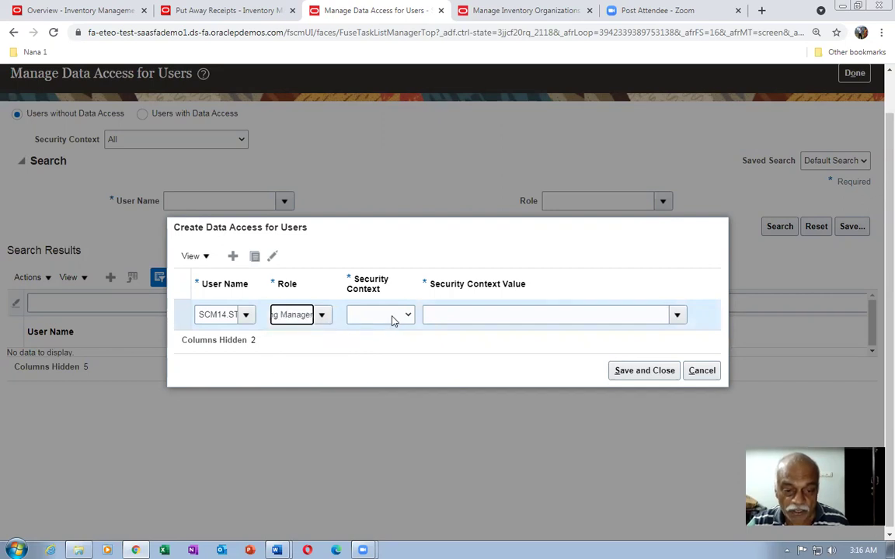
Set the Shipping Manager entry's security context to Inventory organization with value T021 and save it.
left_click(393, 319)
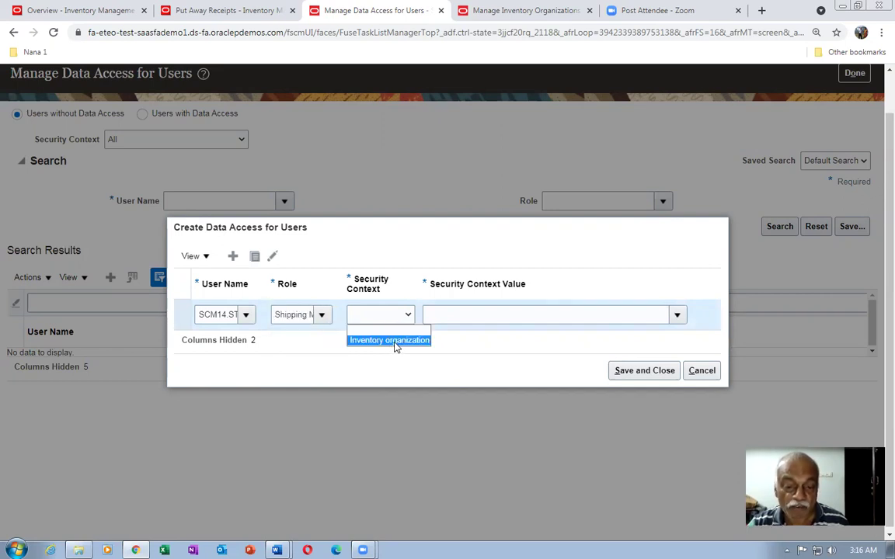
left_click(395, 341)
left_click(461, 315)
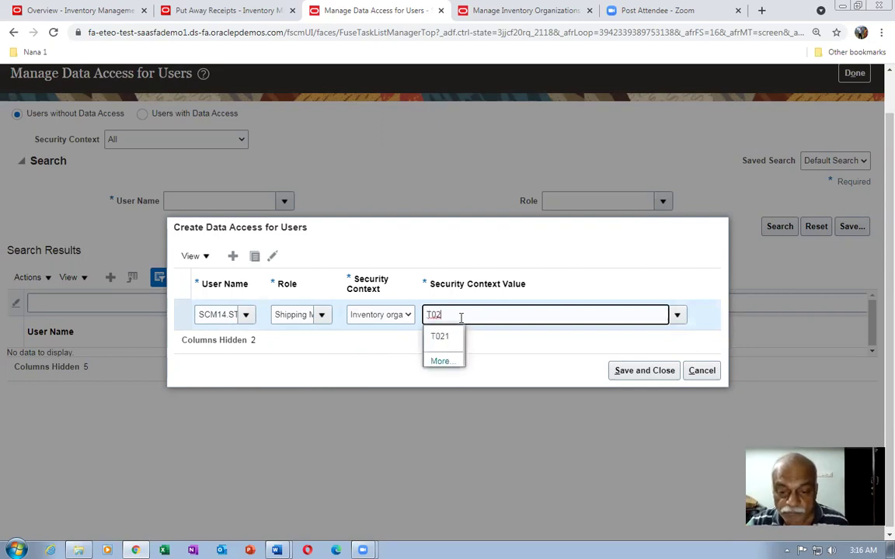
left_click(453, 336)
left_click(628, 372)
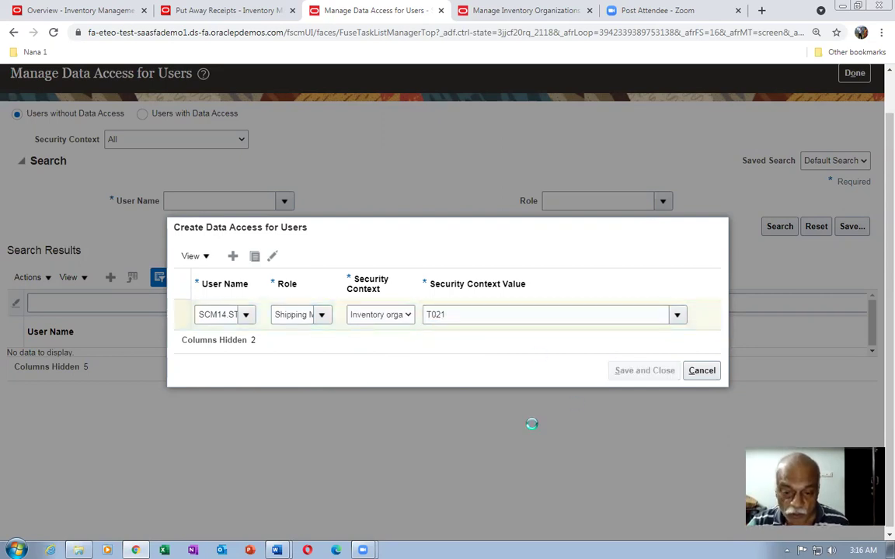
Search users with data access for the scm14 user, review the assigned roles and organizations, and return to the setup overview.
left_click(142, 114)
left_click(186, 200)
type("scm")
key("Tab")
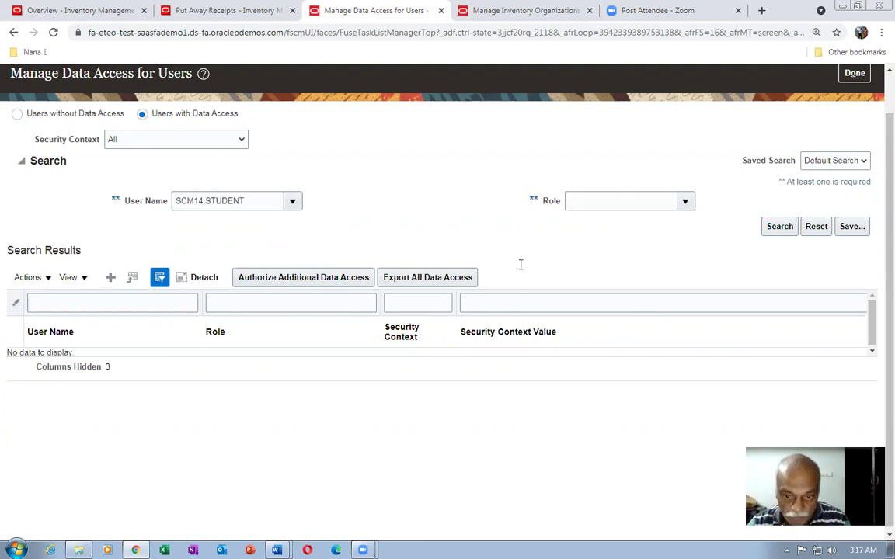
key("Return")
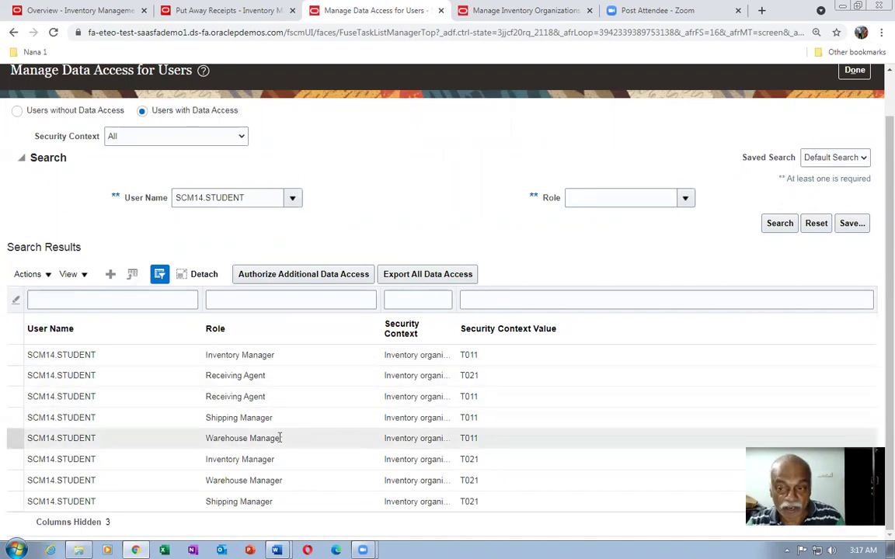
scroll(877, 293, "up", 2)
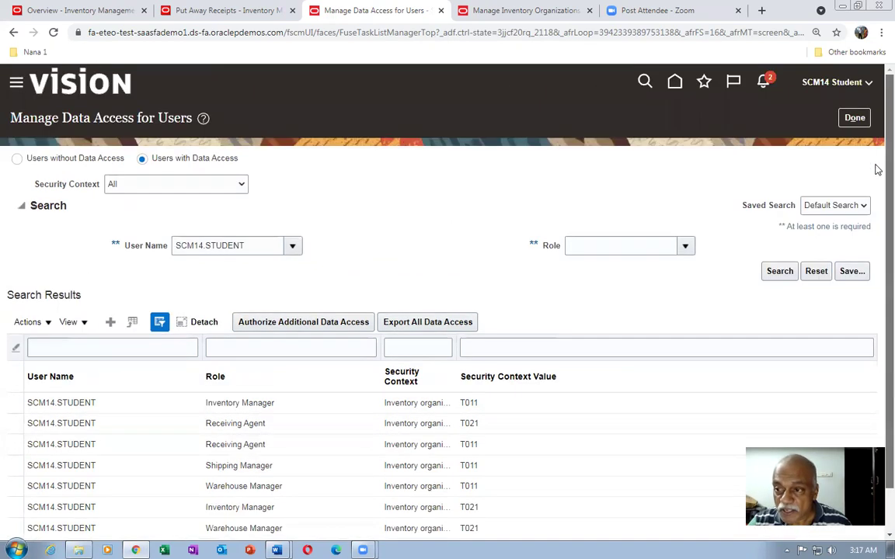
left_click(854, 118)
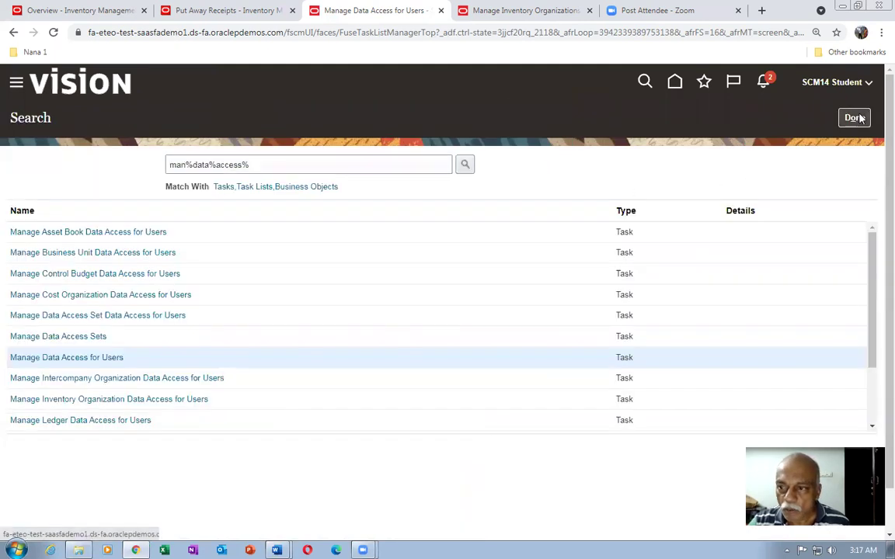
left_click(856, 119)
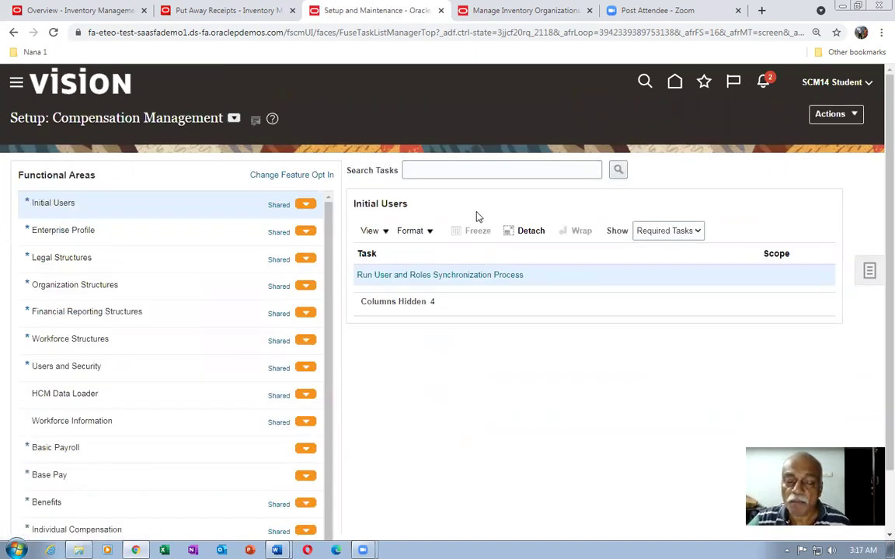
Search the setup tasks for man%inter%sub% and open Manage Intersubinventory Parameters.
left_click(870, 270)
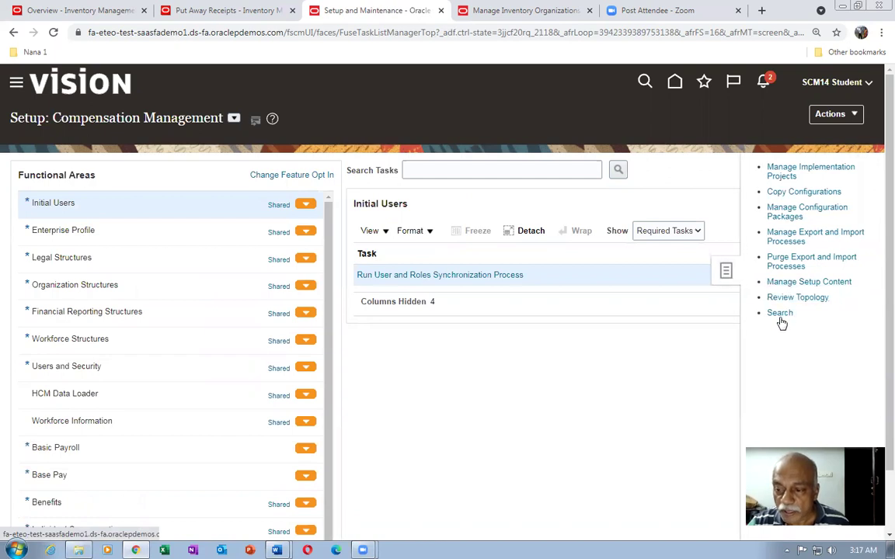
left_click(780, 313)
left_click(321, 169)
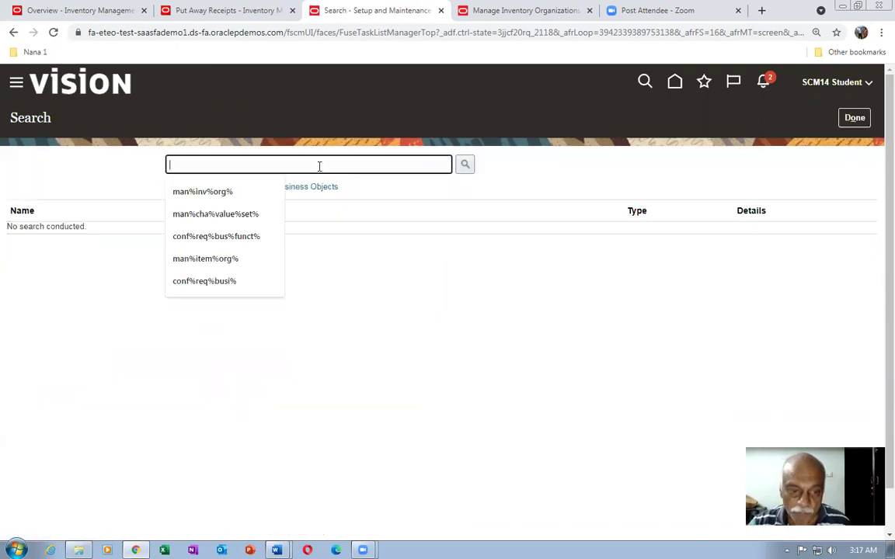
type("man%inter%sub%")
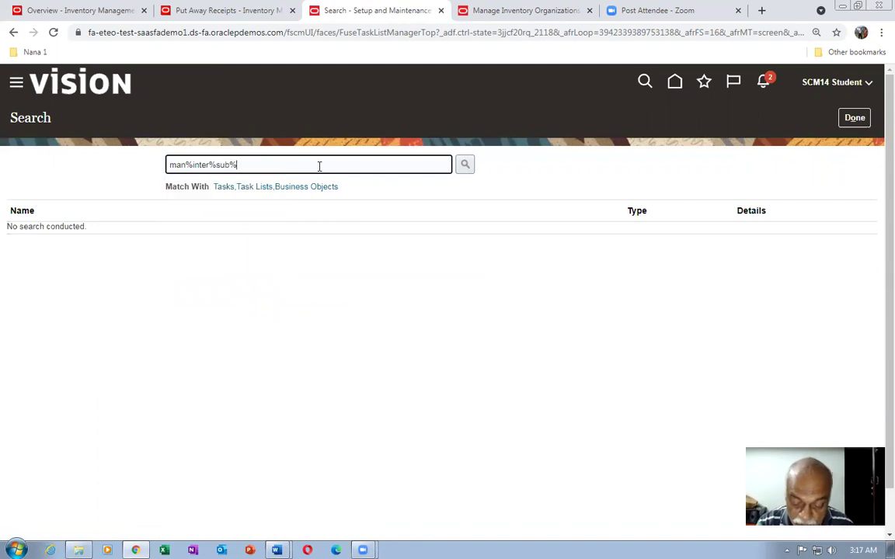
key("Return")
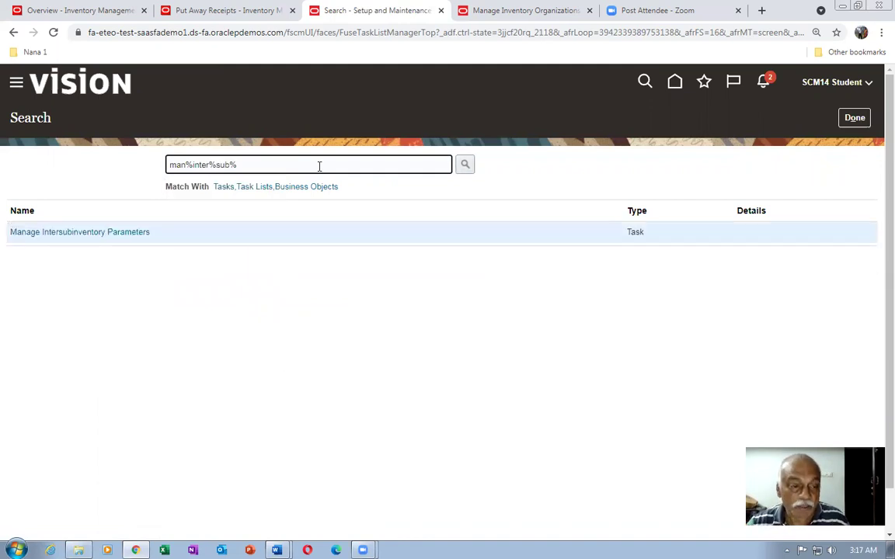
left_click(74, 240)
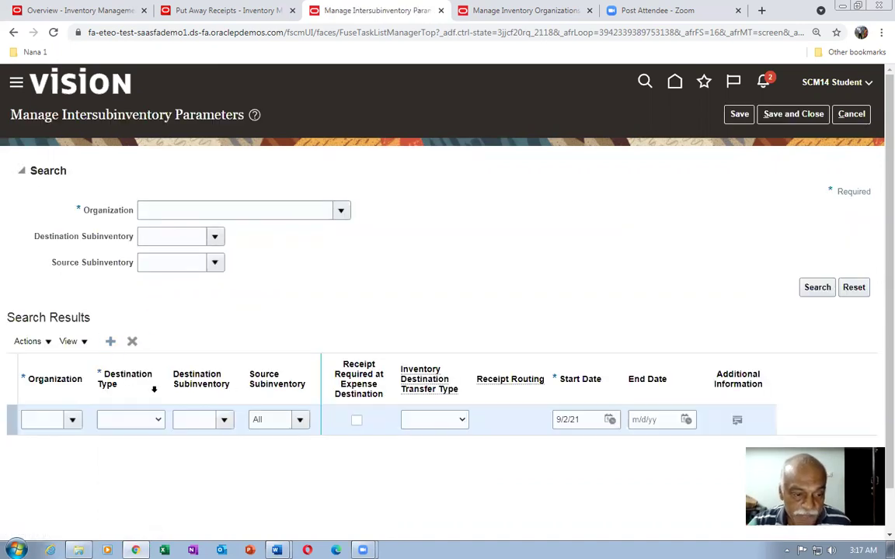
Set the new intersubinventory parameter row's organization to T021 and its destination type to Inventory.
left_click(34, 419)
type("T")
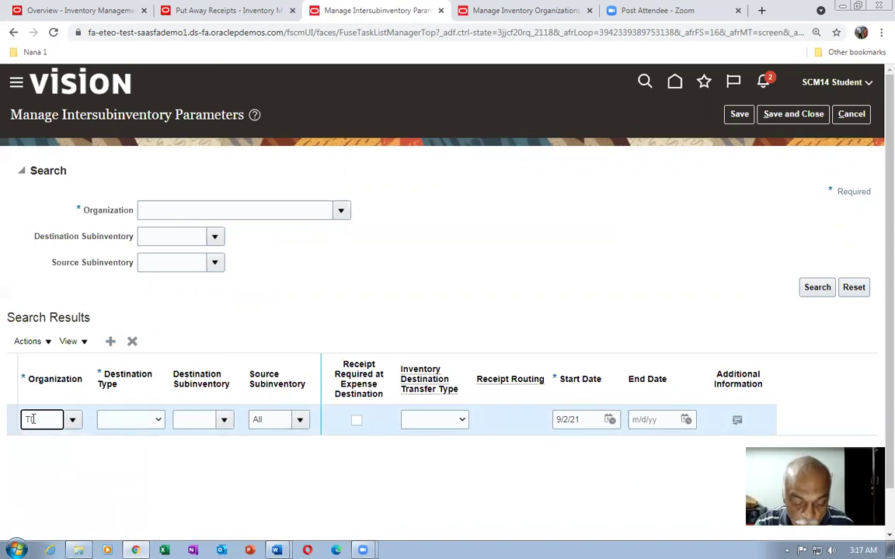
type("21")
key("Tab")
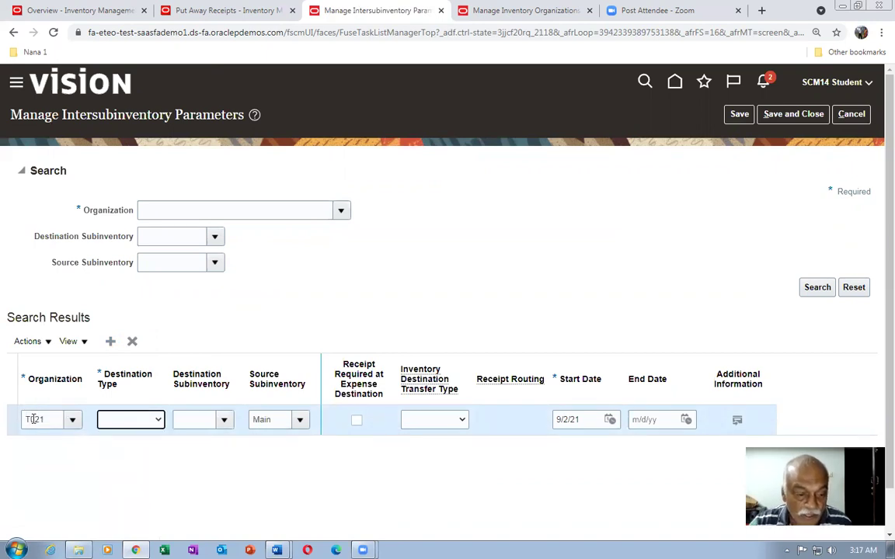
left_click(154, 427)
left_click(114, 455)
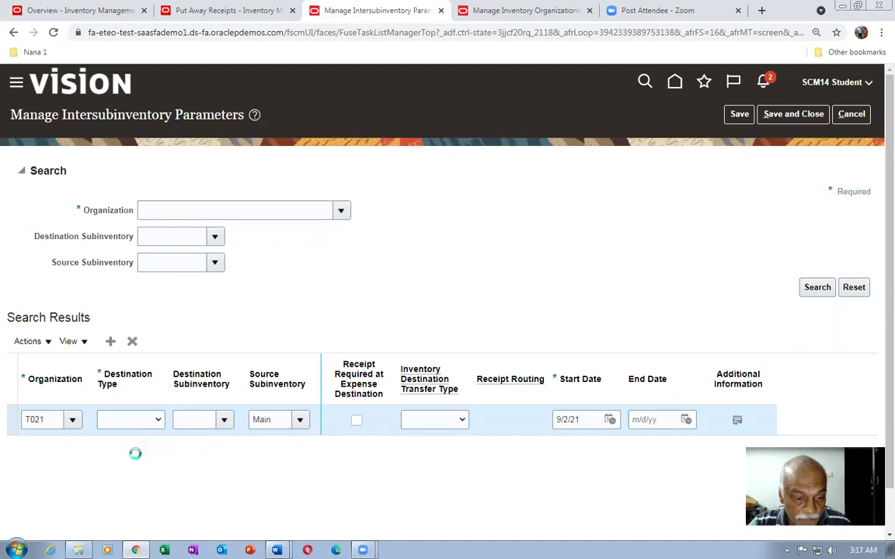
Set the row's destination subinventory to SFSI and open the choices for its source subinventory.
left_click(191, 422)
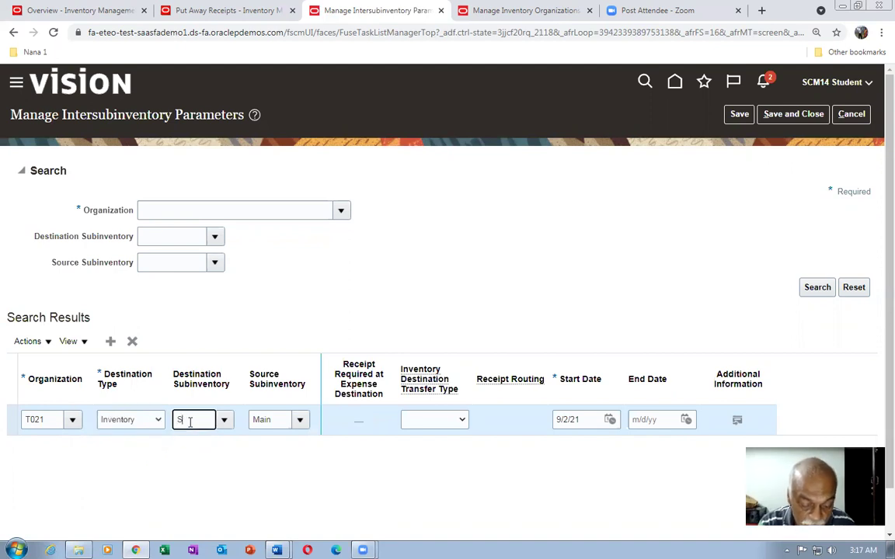
type("SFSI")
key("Tab")
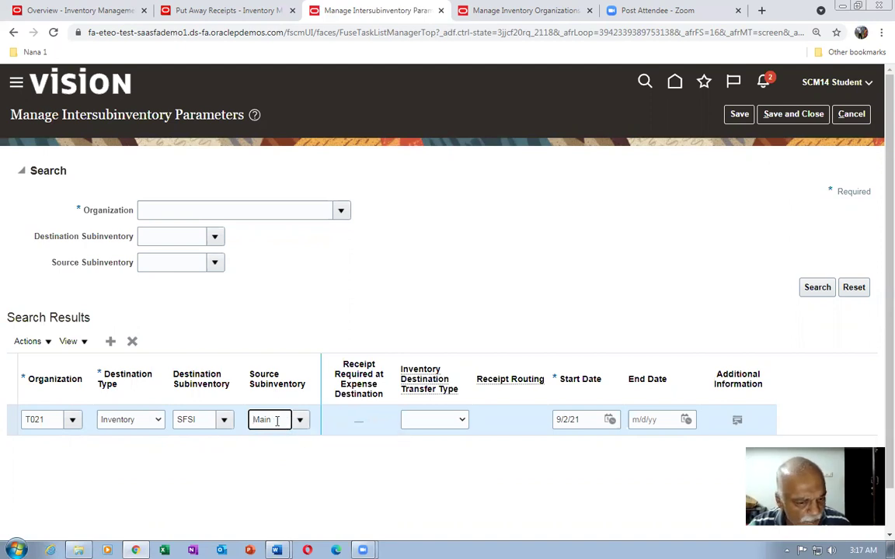
left_click_drag(265, 420, 251, 420)
left_click(300, 427)
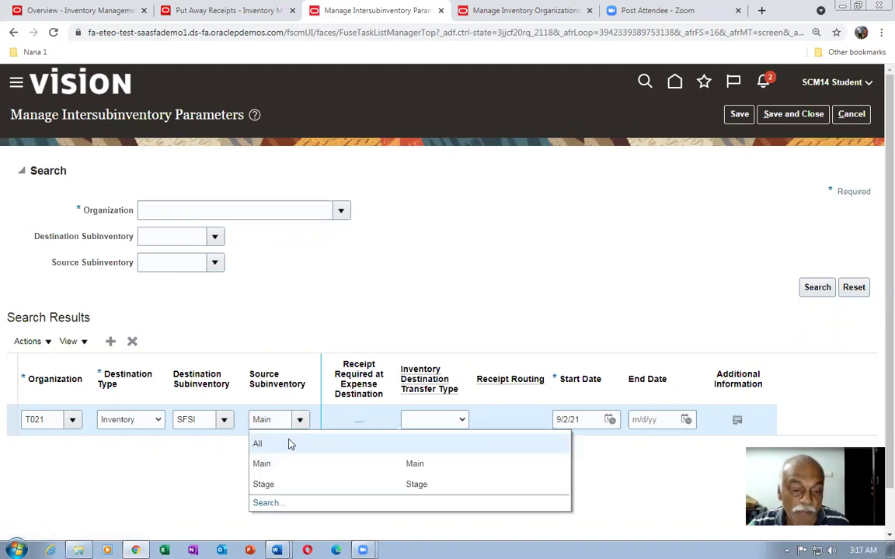
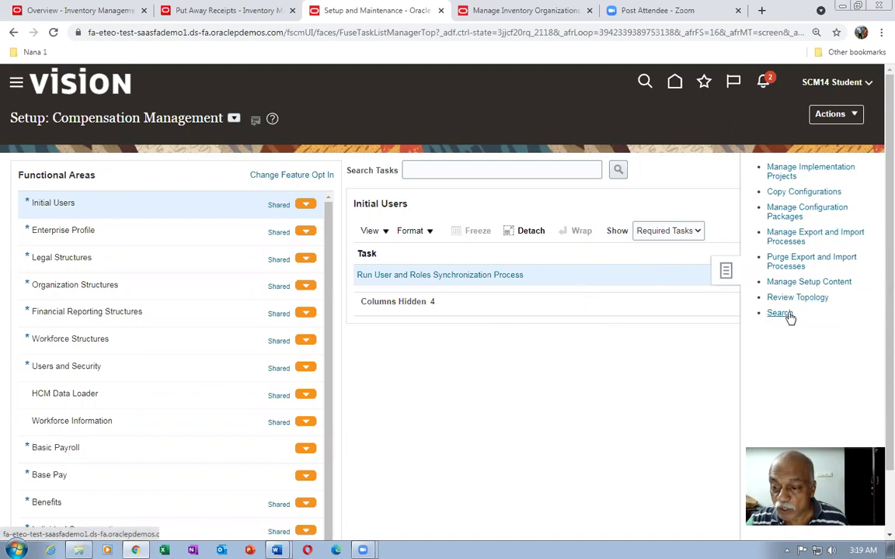
Search the setup tasks for man%rec%para% and open Manage Receiving Parameters.
left_click(231, 162)
type("man%rec")
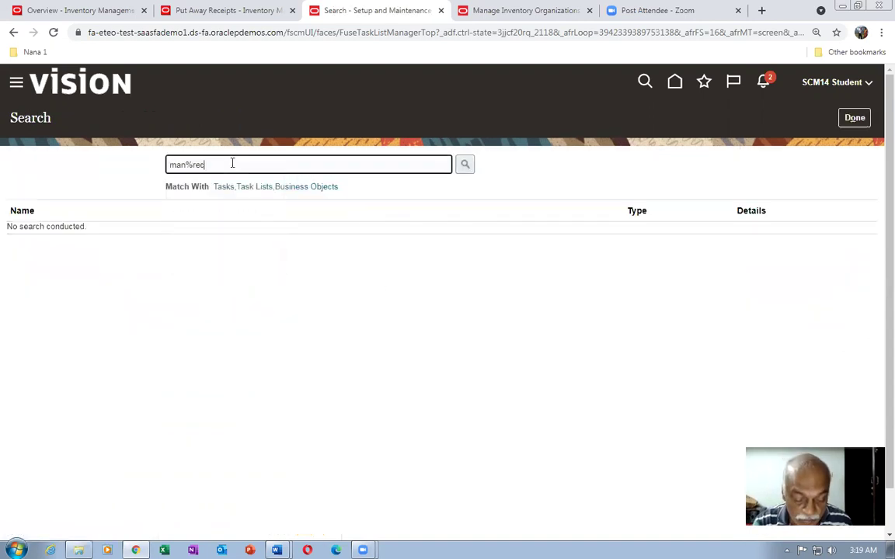
type("%para%")
key("Return")
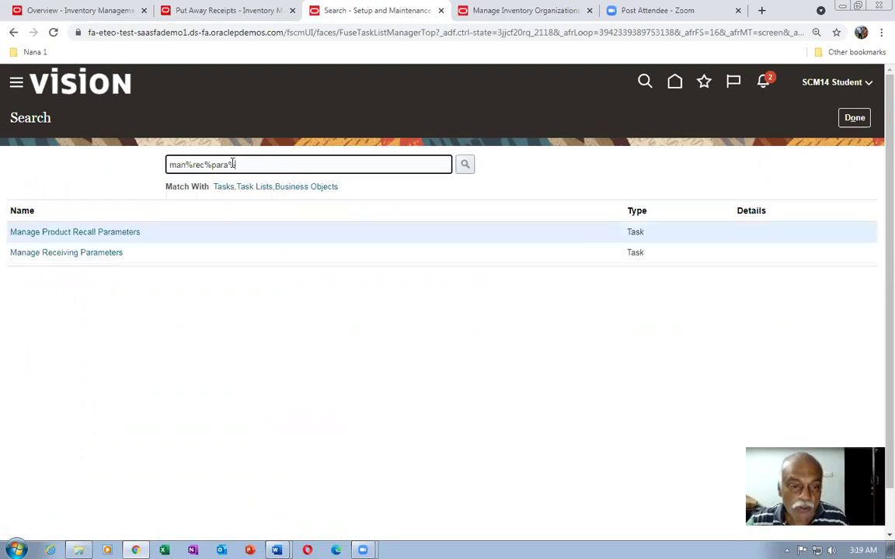
left_click(57, 254)
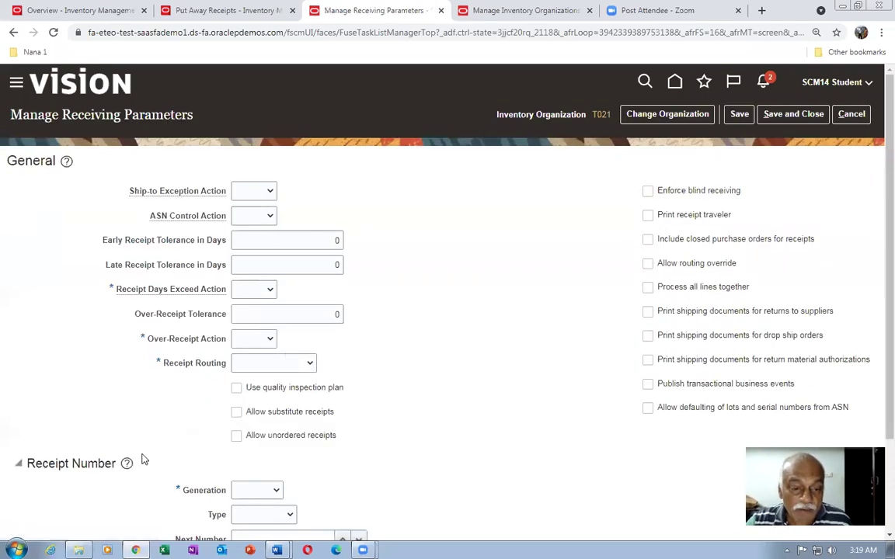
Set T021's over-receipt action to None, receipt routing to Standard receipt and receipt days exceed action to None.
left_click(257, 340)
left_click(243, 365)
left_click(265, 363)
left_click(254, 411)
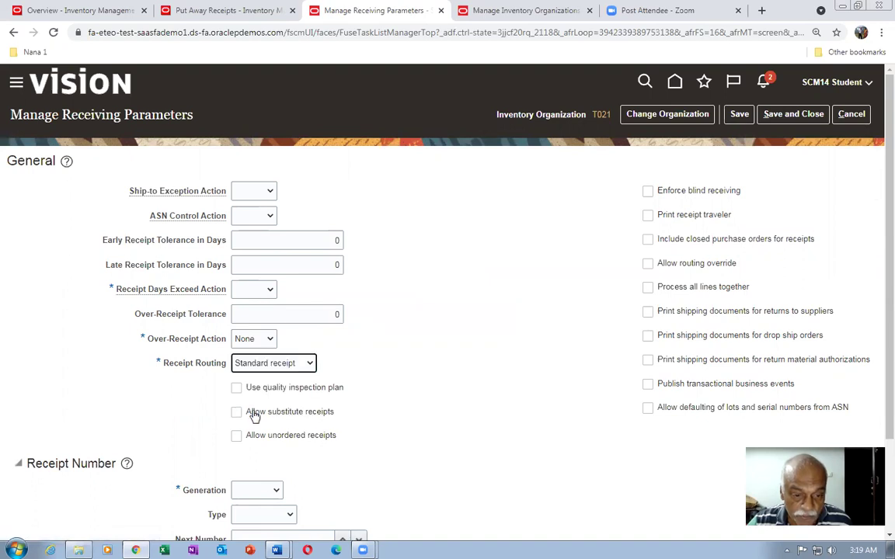
left_click(251, 291)
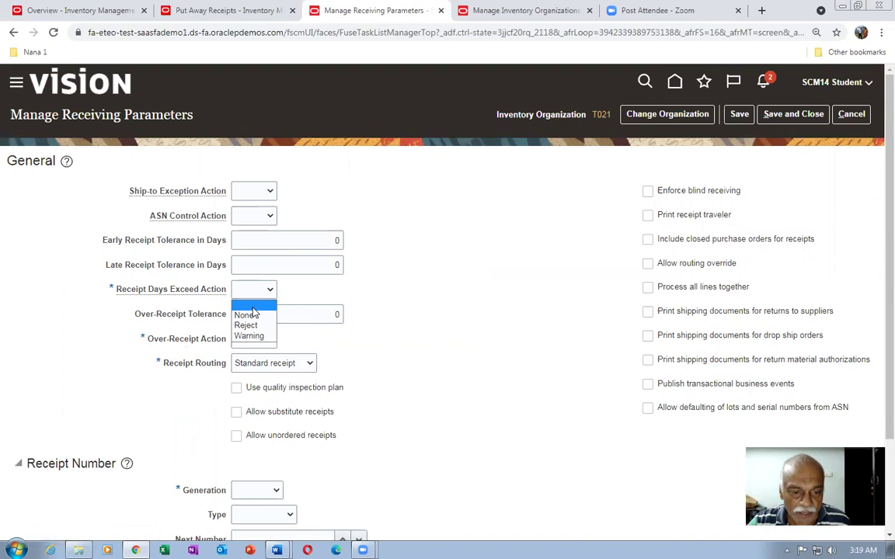
left_click(244, 314)
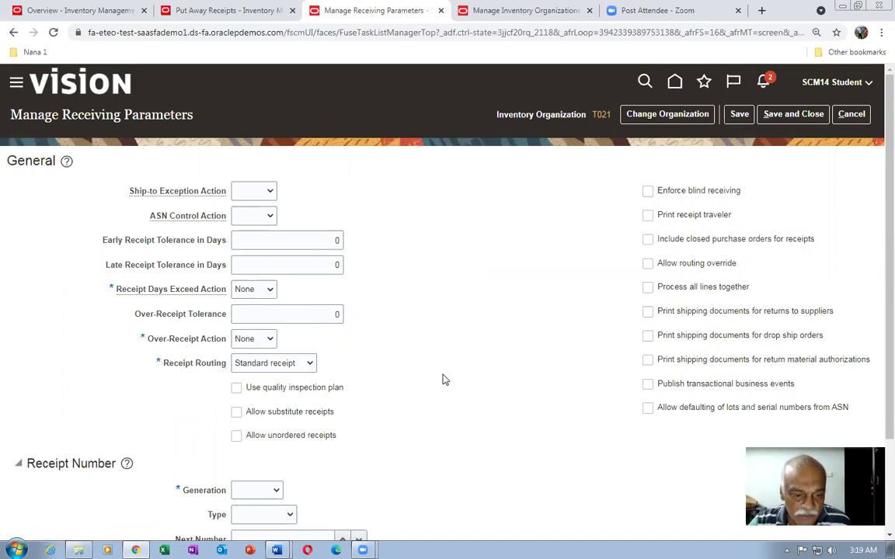
Set receipt number generation to Automatic with type Numeric and next number 6000.
scroll(443, 379, "down", 2)
left_click(255, 374)
left_click(244, 395)
left_click(251, 398)
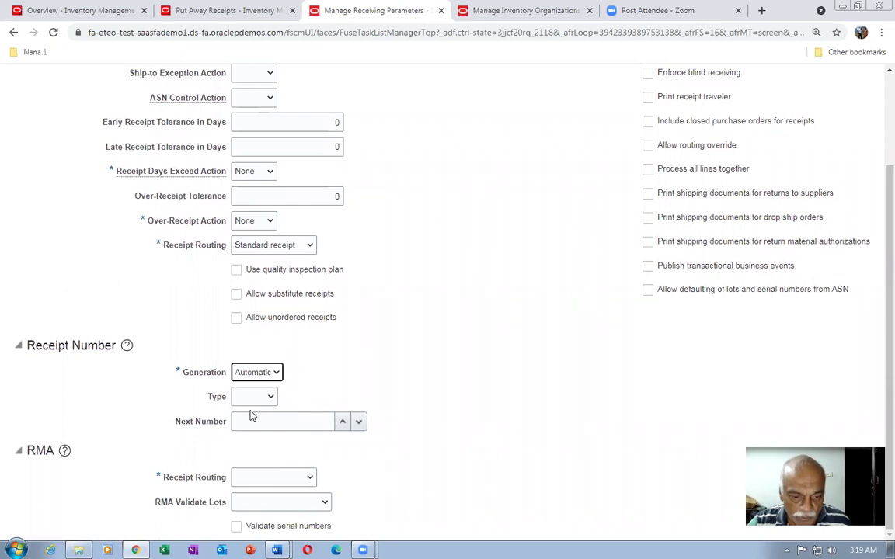
left_click(264, 421)
left_click(267, 422)
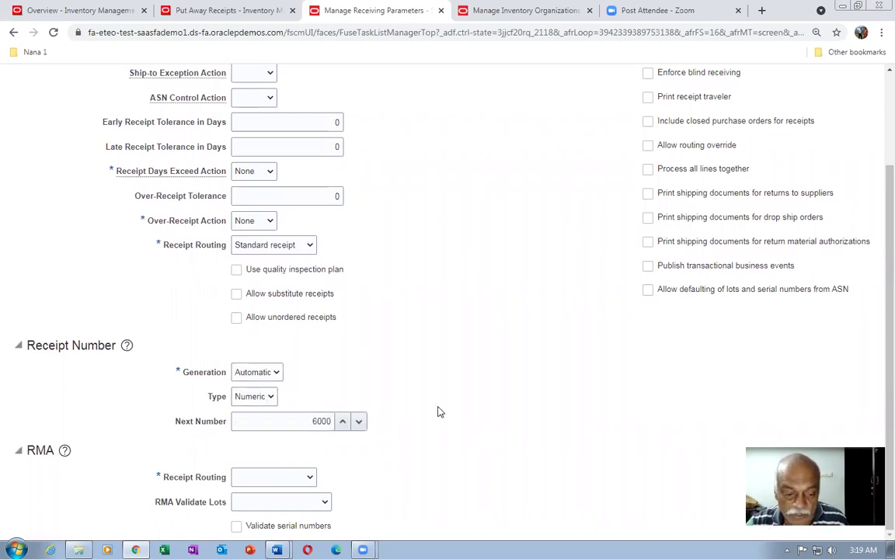
Set the RMA receipt routing to Standard receipt, and save and close the receiving parameters.
left_click(277, 478)
left_click(264, 523)
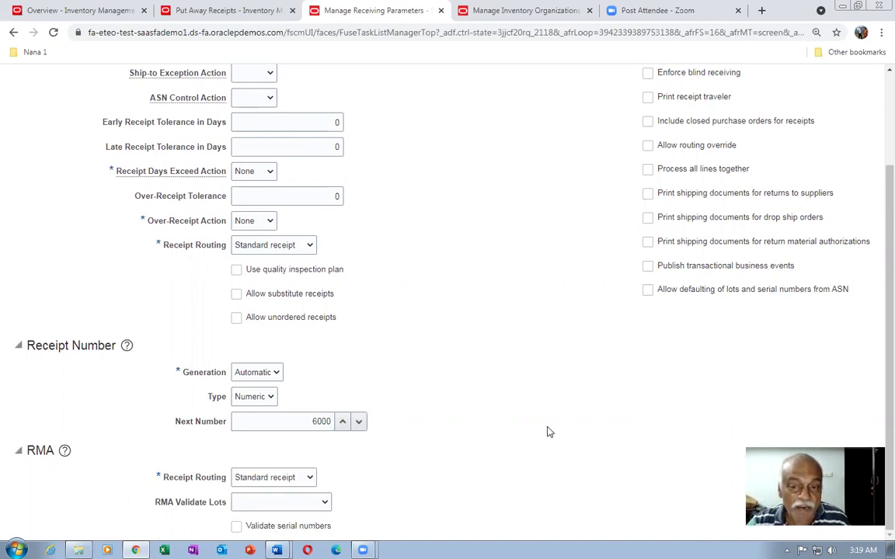
scroll(612, 273, "up", 2)
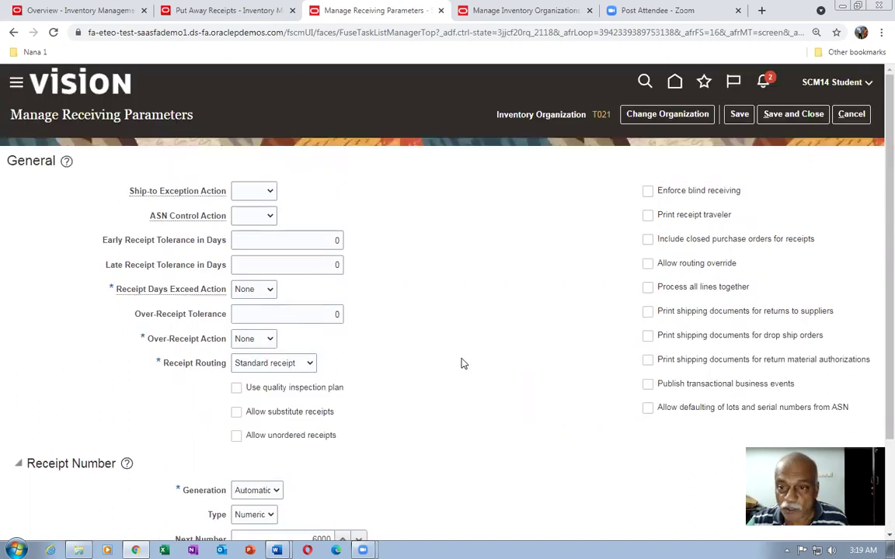
left_click(802, 115)
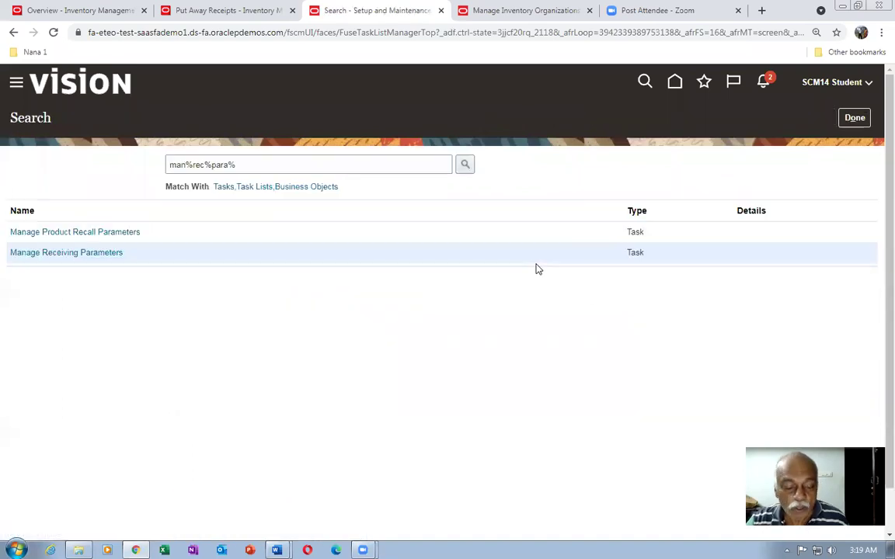
Switch to the Min_Max_Planning document in Word and examine the Main Sub Inventory box's stock and fixed lot multiple.
key("alt+Tab")
left_click(420, 226)
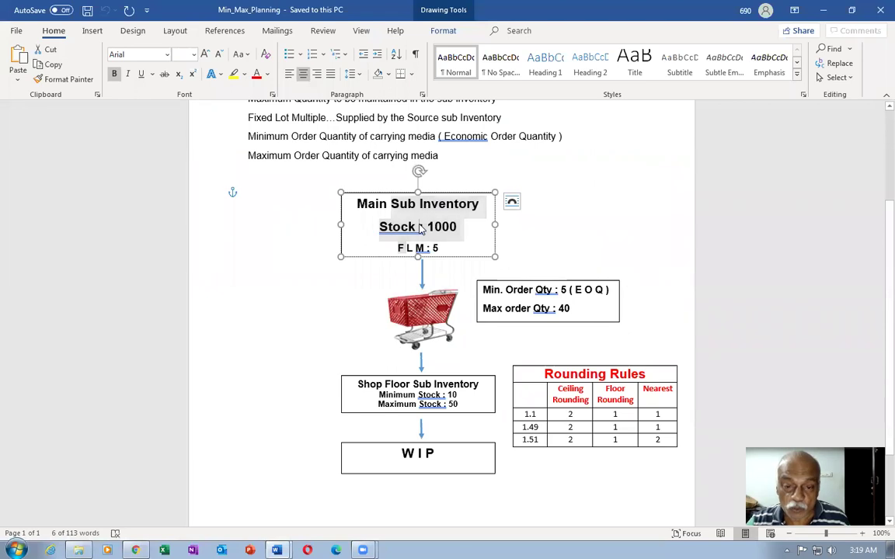
left_click_drag(400, 203, 419, 249)
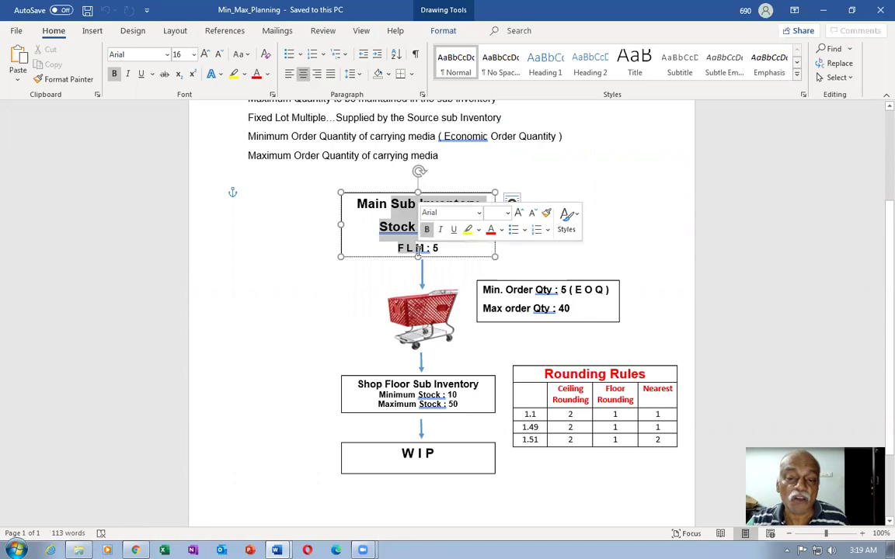
left_click(554, 260)
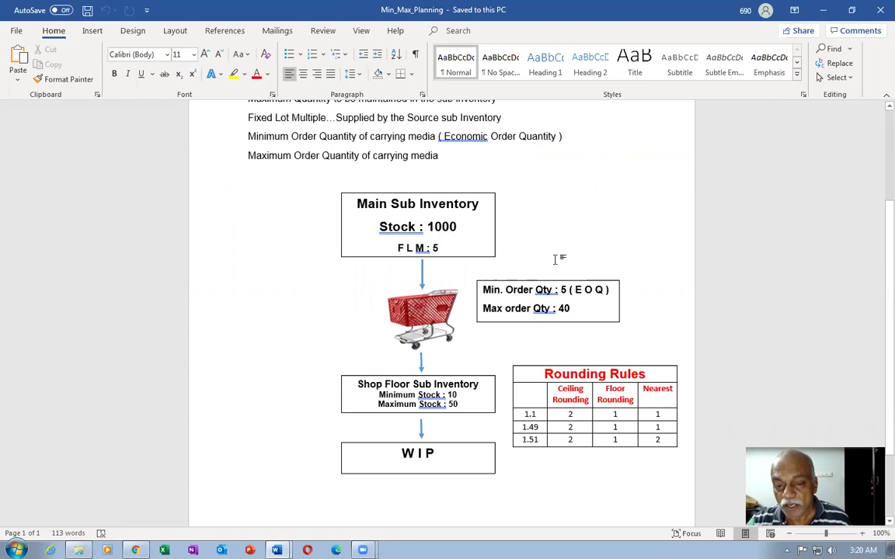
left_click_drag(410, 212, 465, 230)
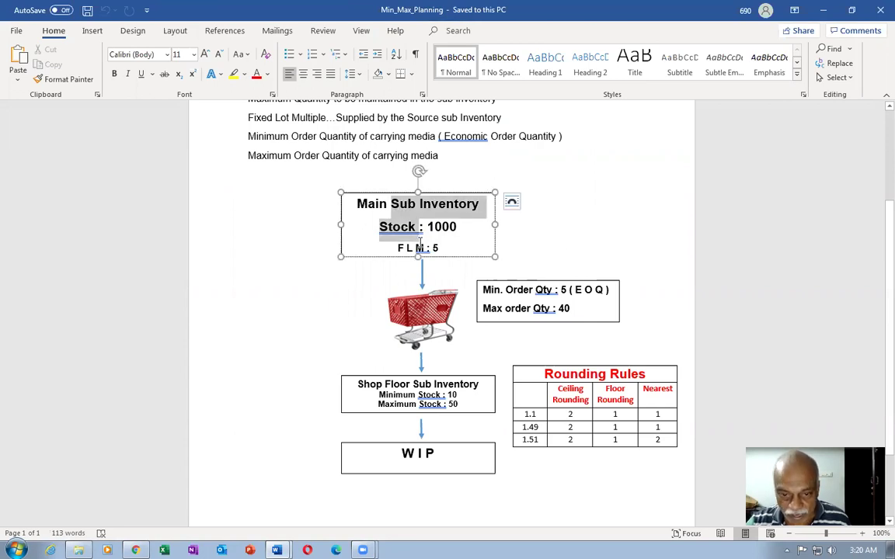
left_click(601, 264)
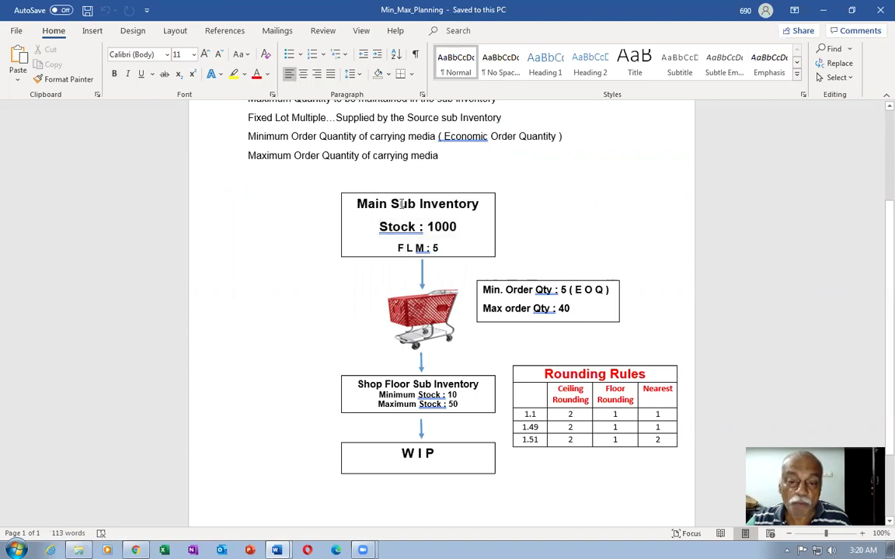
left_click_drag(400, 204, 418, 248)
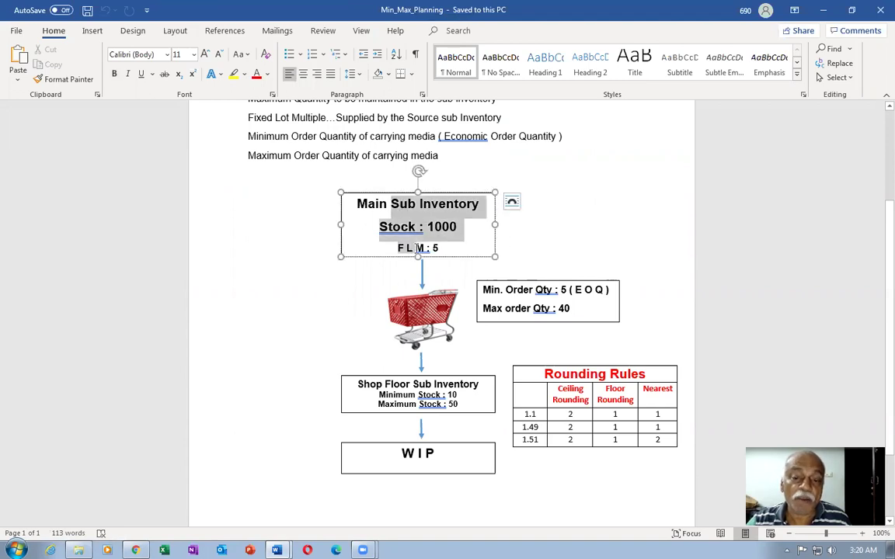
left_click(580, 248)
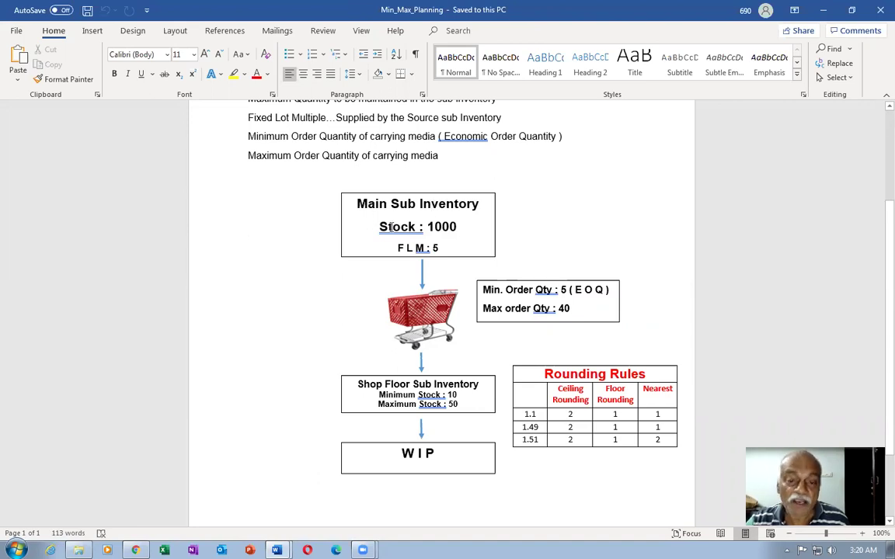
left_click(392, 203)
key("alt+Tab")
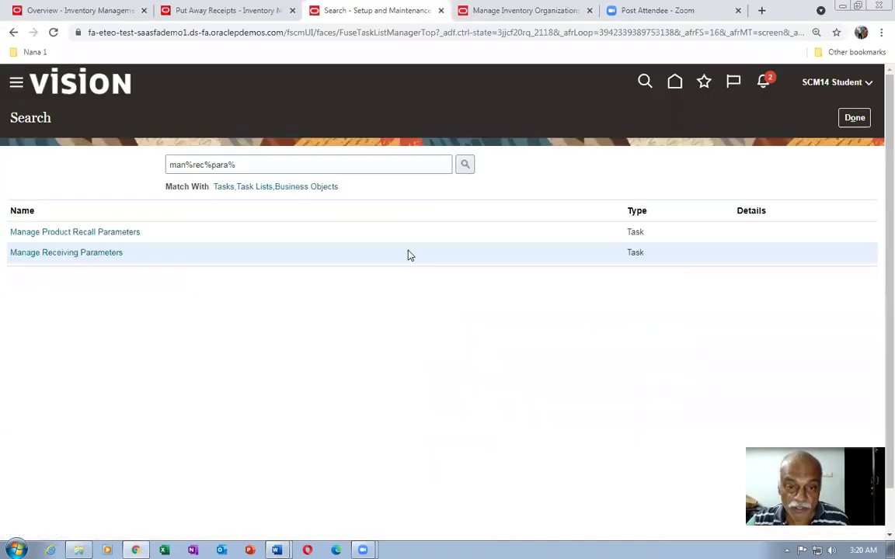
Leave the setup task search and open Product Information Management from the Product Management apps.
left_click(854, 119)
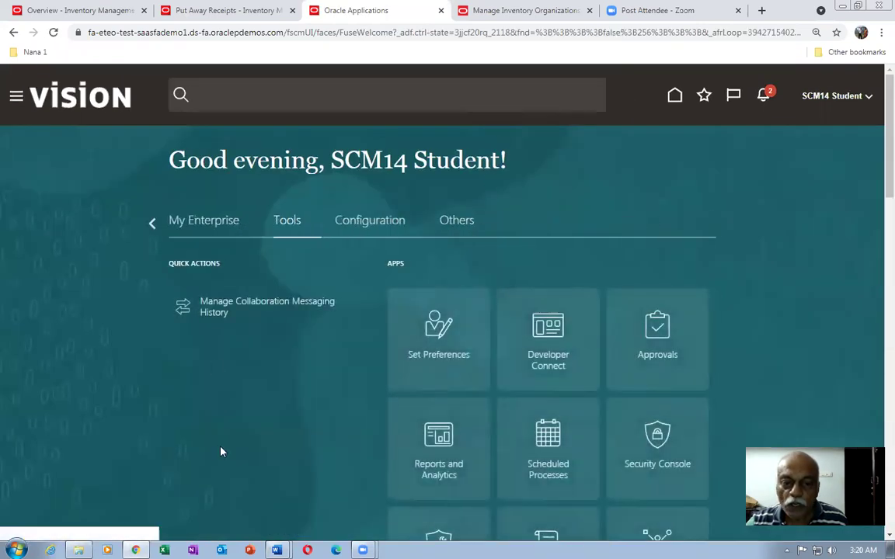
left_click(153, 229)
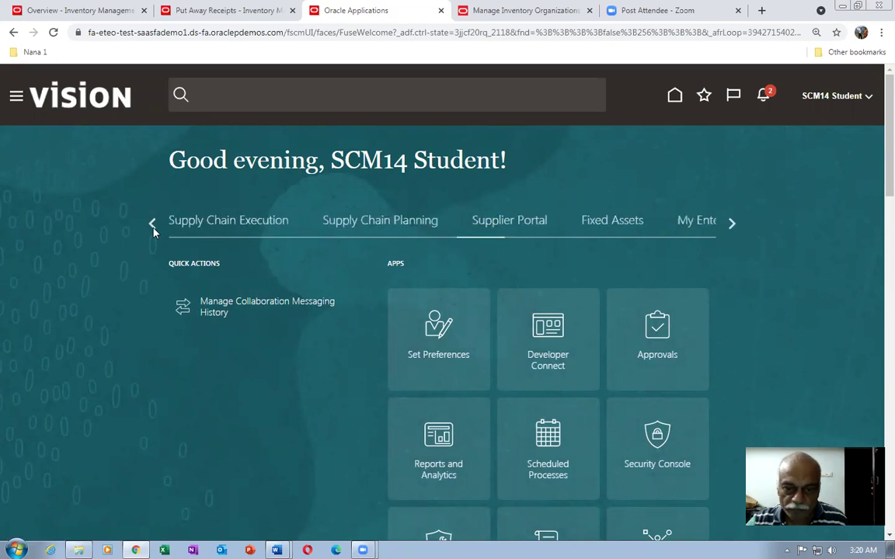
left_click(154, 225)
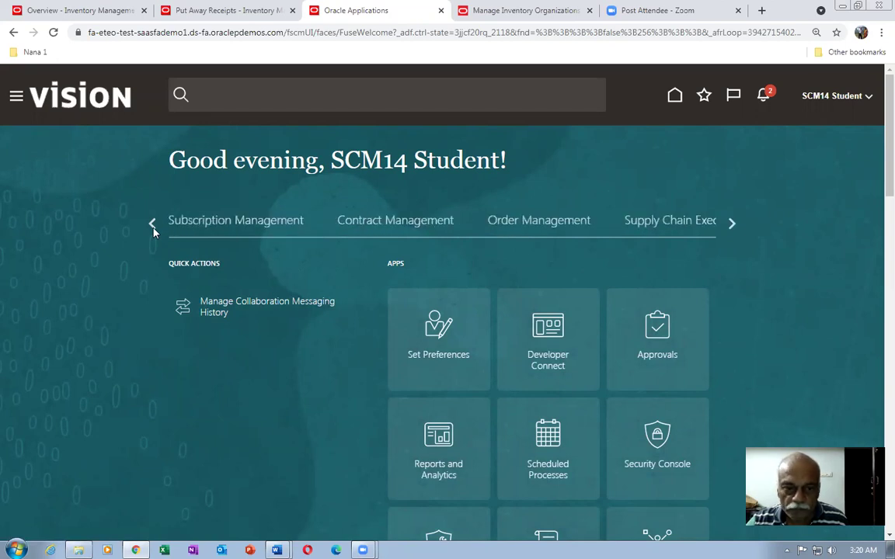
left_click(154, 230)
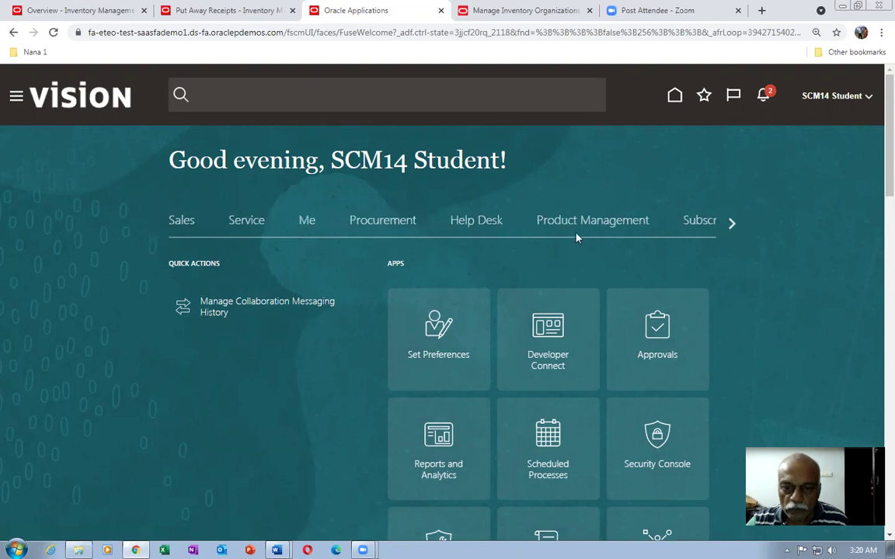
left_click(613, 234)
left_click(667, 449)
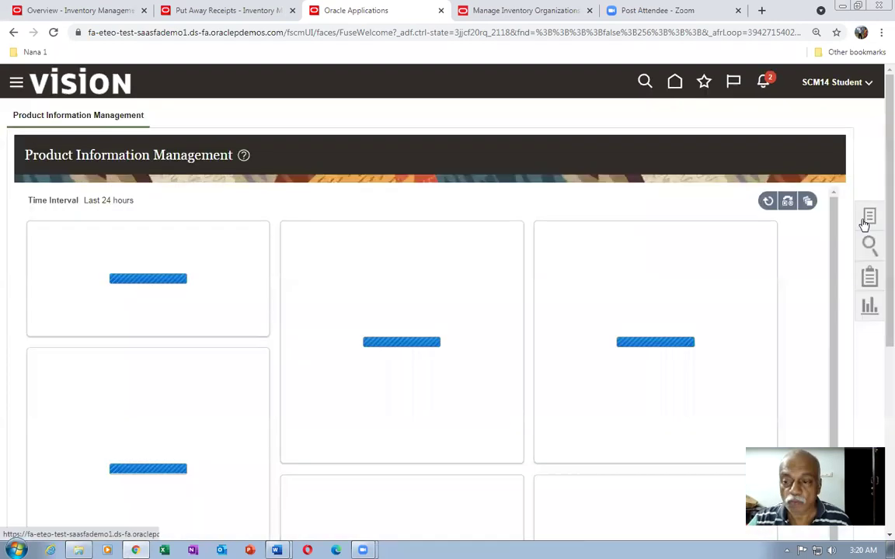
Start creating one new item in organization 000 with US1 Item Class and the FG - Design Items template.
left_click(869, 218)
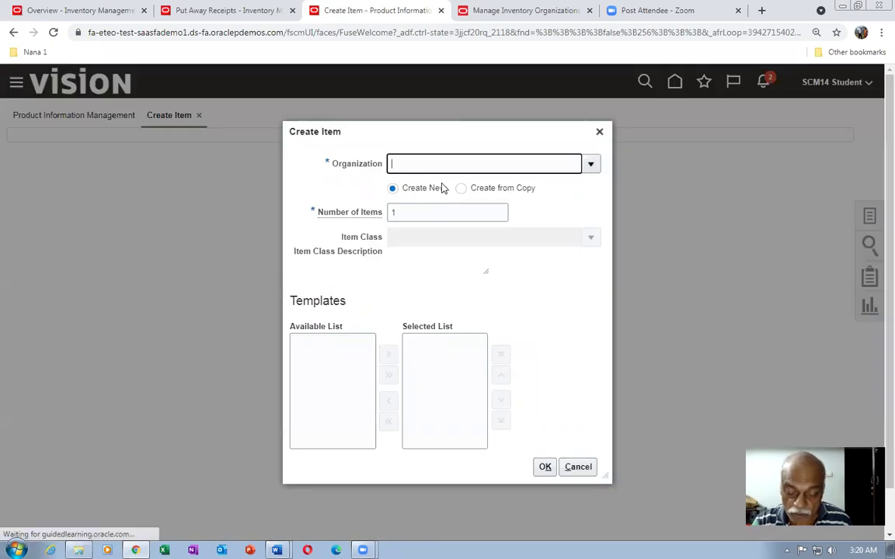
type("000")
left_click(439, 187)
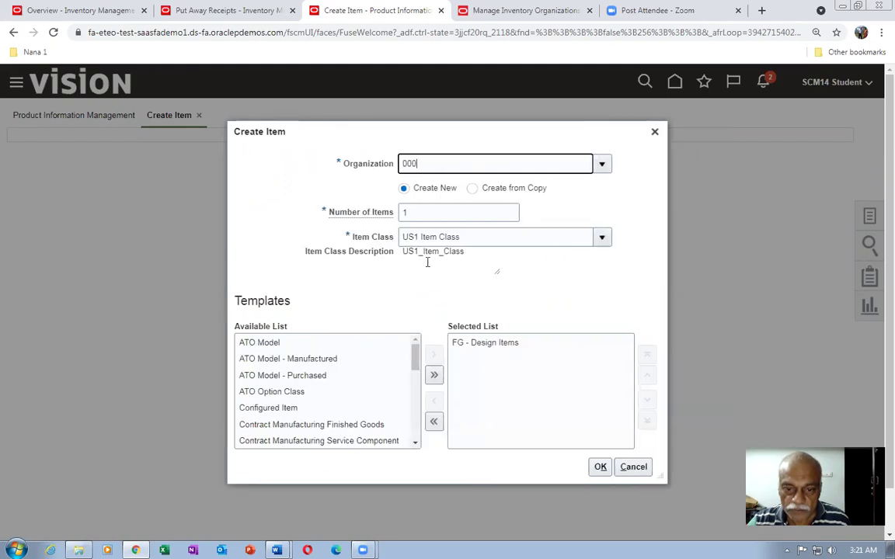
left_click(598, 470)
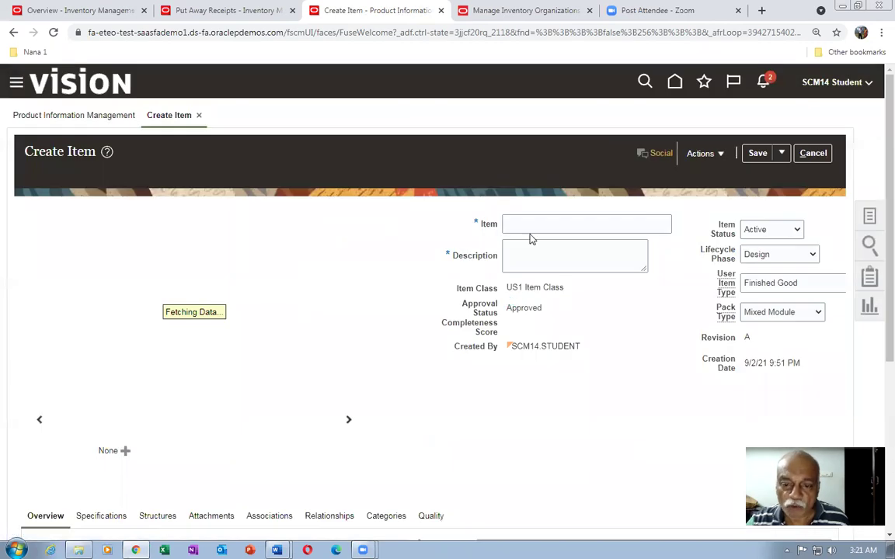
Name the item t02_ISTO and describe it as "inter sub inv transfer order test".
left_click(530, 225)
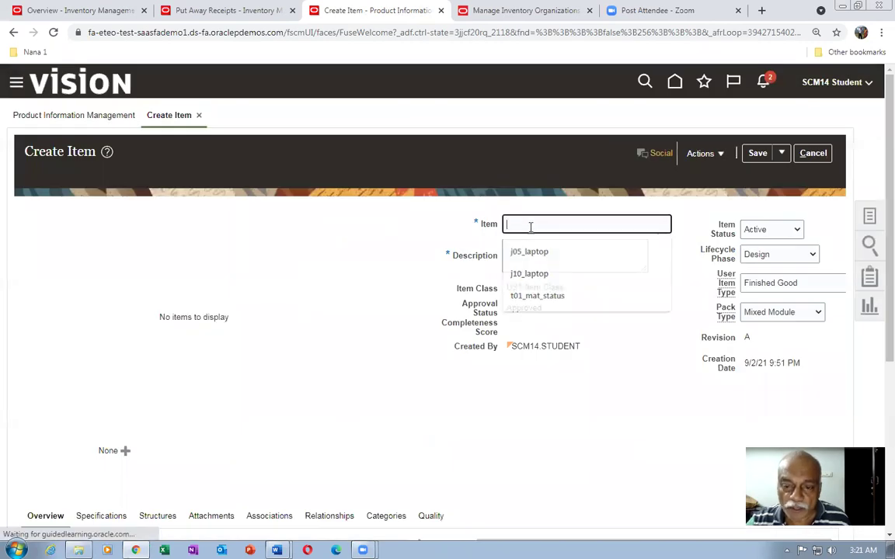
type("t02_ISTO")
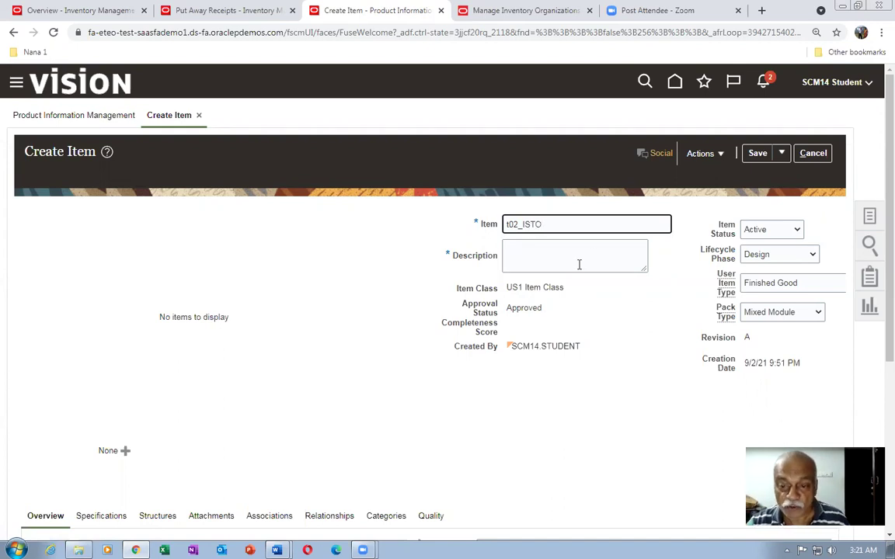
left_click(579, 265)
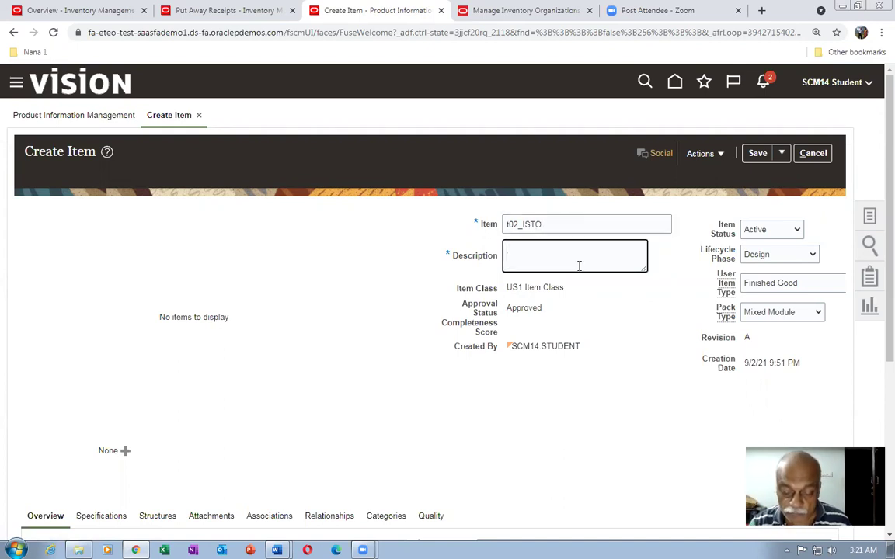
type("inter sub")
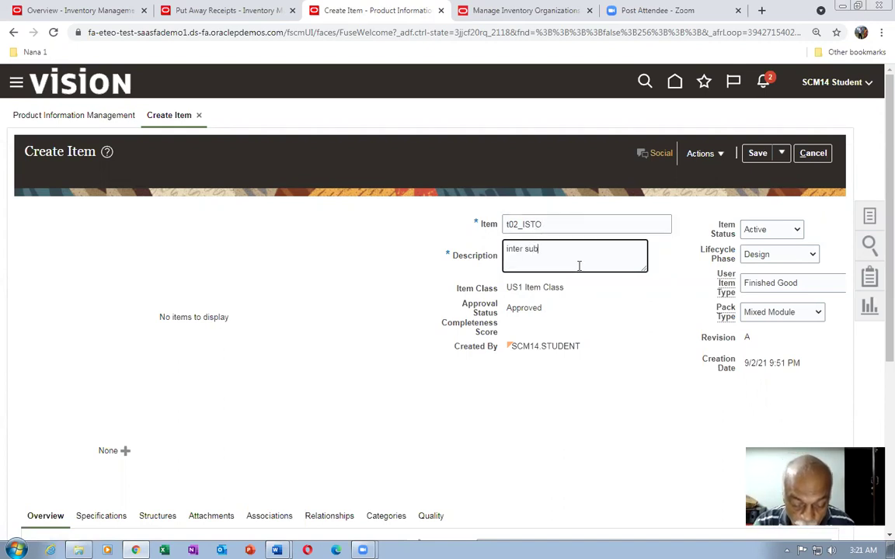
type(" inv transfer order test")
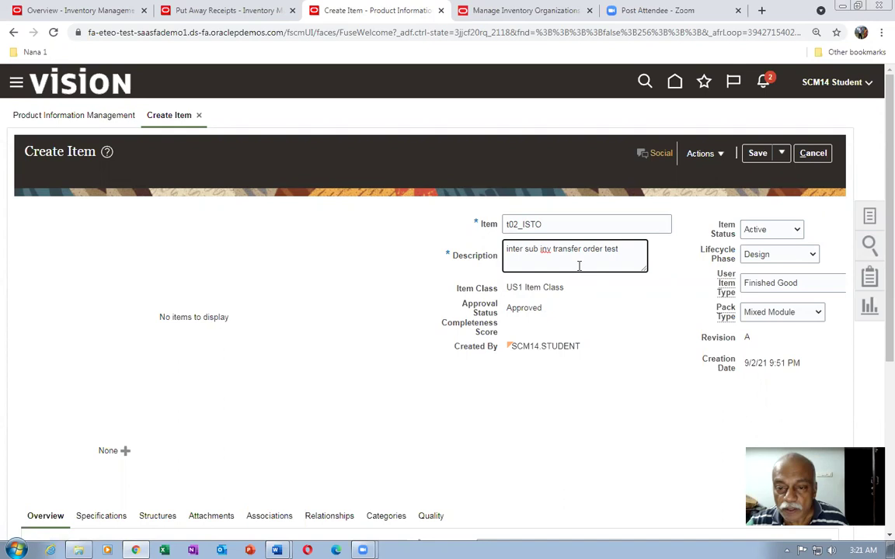
Open the item's Sales and Order Management specifications and review its order settings alongside the Min_Max_Planning diagram.
scroll(290, 313, "down", 2)
left_click(112, 351)
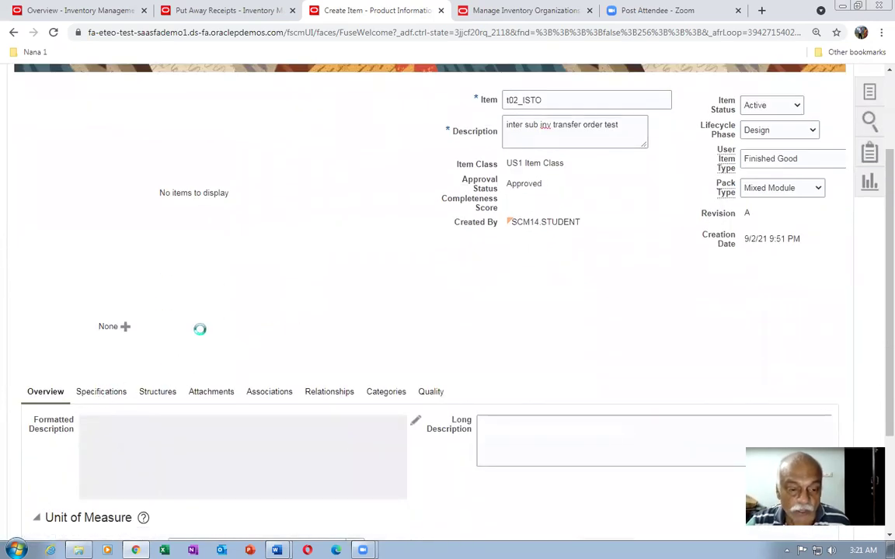
key("alt+Tab")
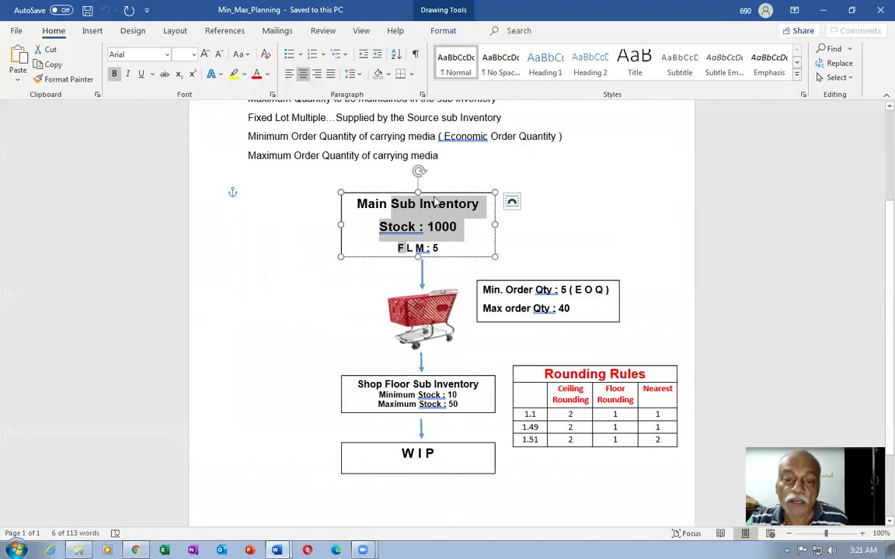
left_click(426, 226)
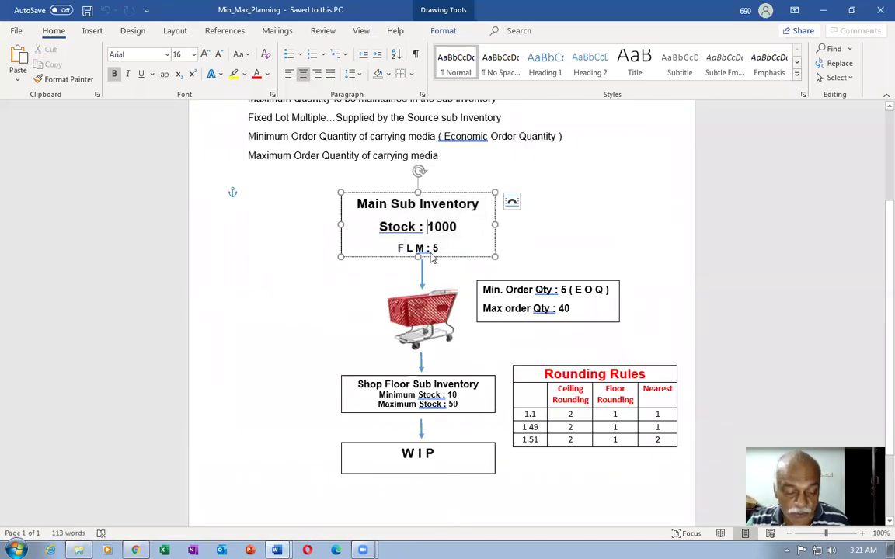
key("alt+Tab")
scroll(60, 457, "down", 3)
left_click(80, 424)
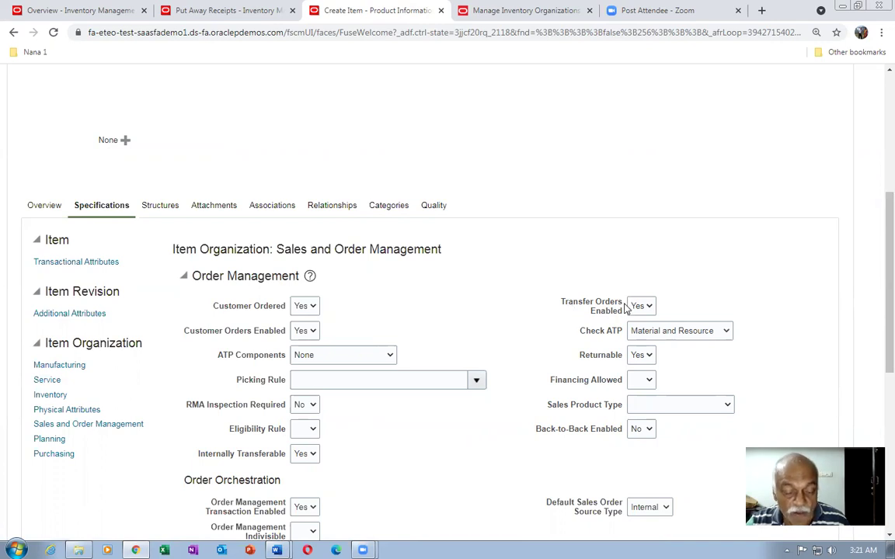
key("alt+Tab")
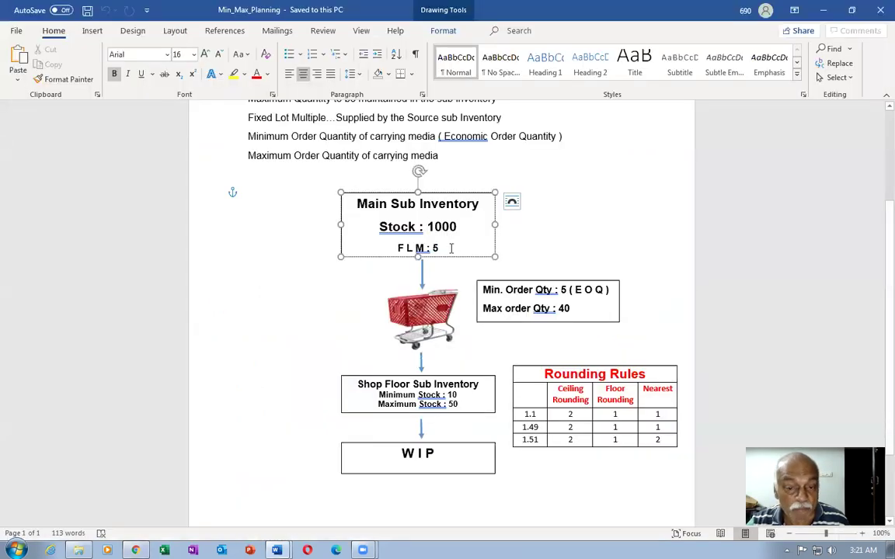
key("alt+Tab")
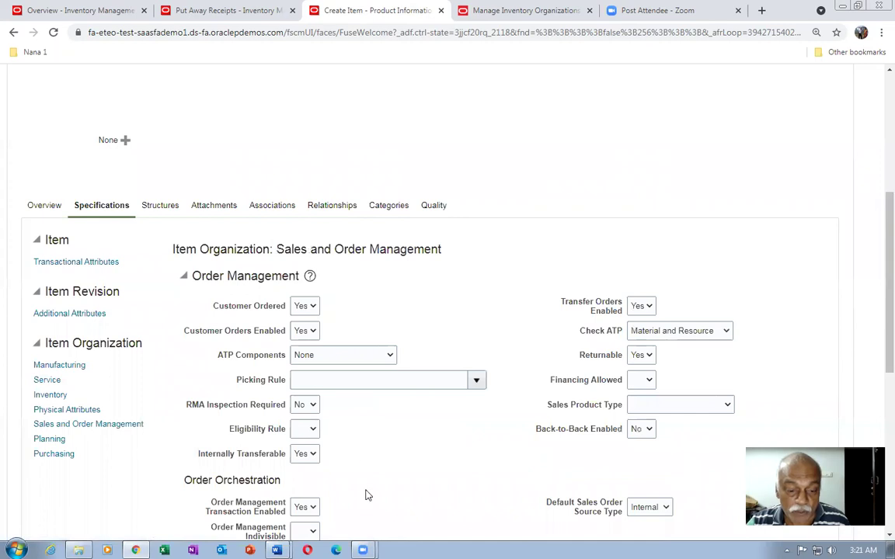
Set the item's Internally Transferable attribute to No in its Sales and Order Management specifications.
left_click(306, 455)
left_click(299, 467)
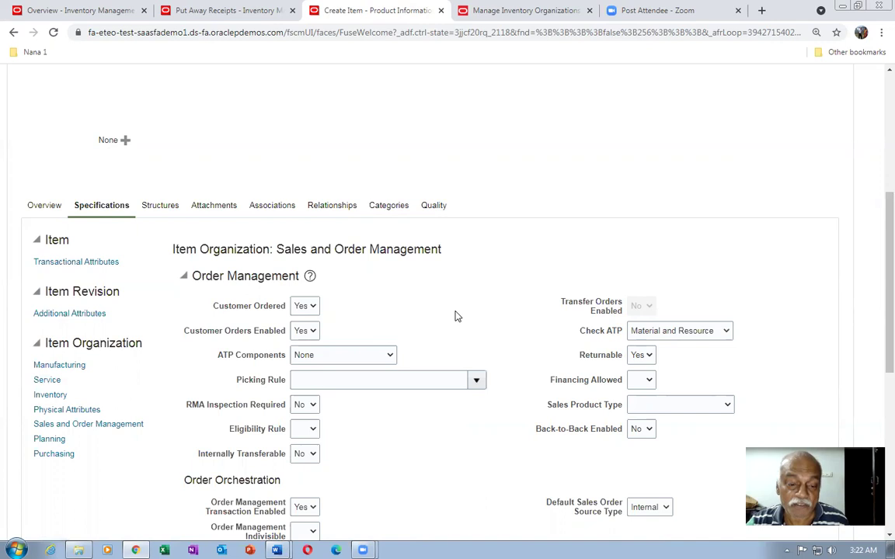
left_click(301, 430)
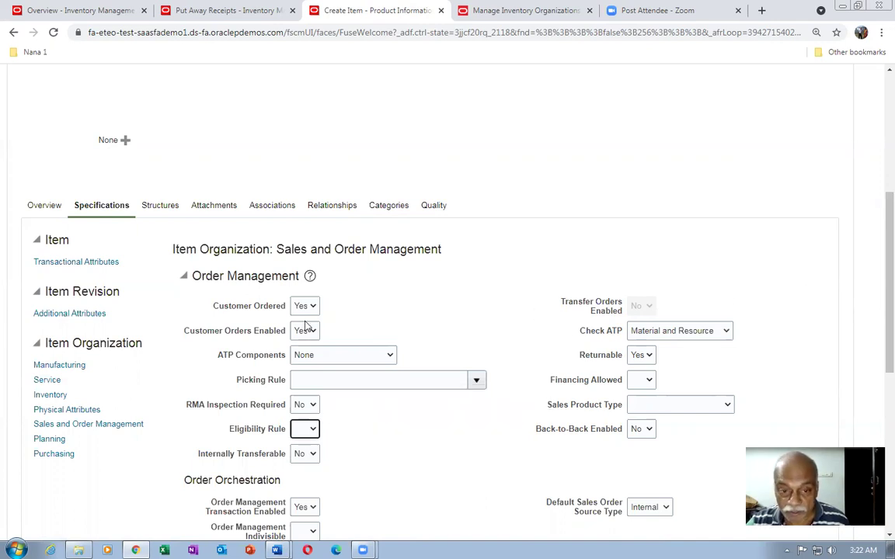
Associate the item with organization T021 (t02_madras_org), and save and close the new item.
left_click(281, 206)
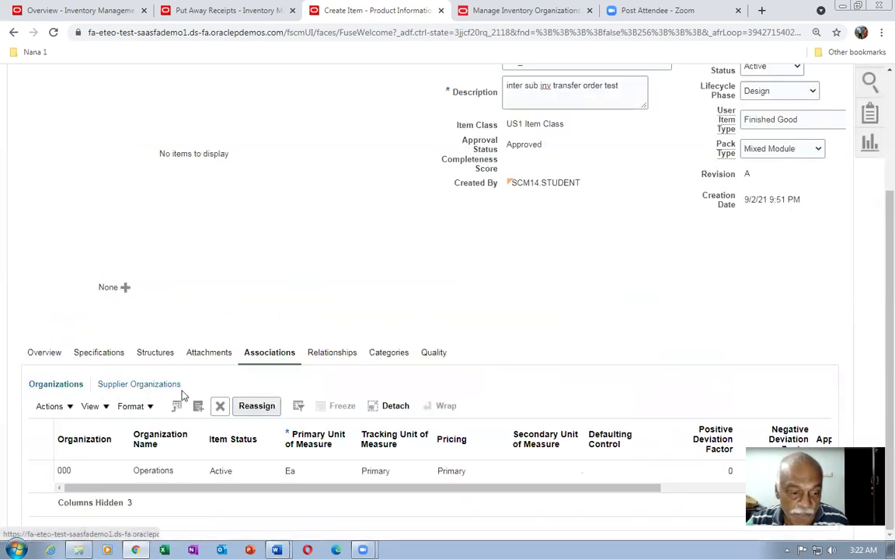
left_click(52, 406)
left_click(66, 473)
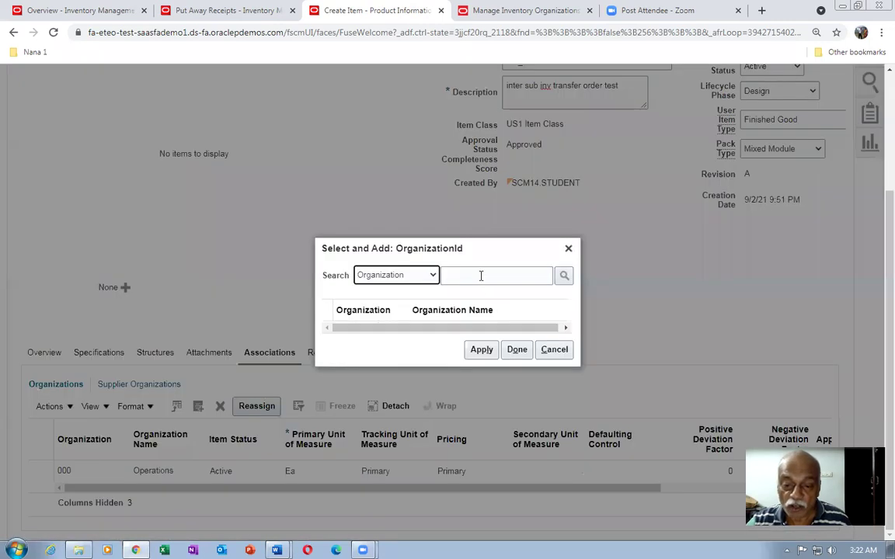
left_click(483, 275)
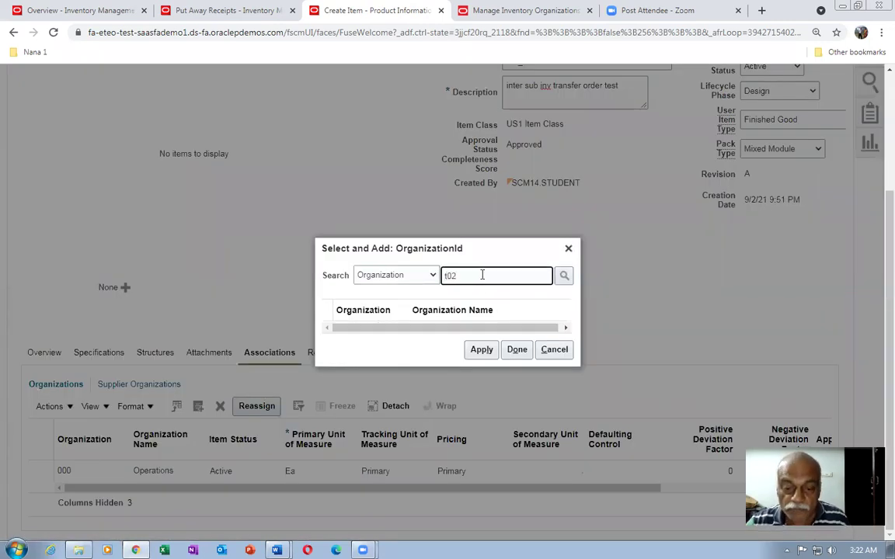
type("t02")
key("Return")
left_click(480, 362)
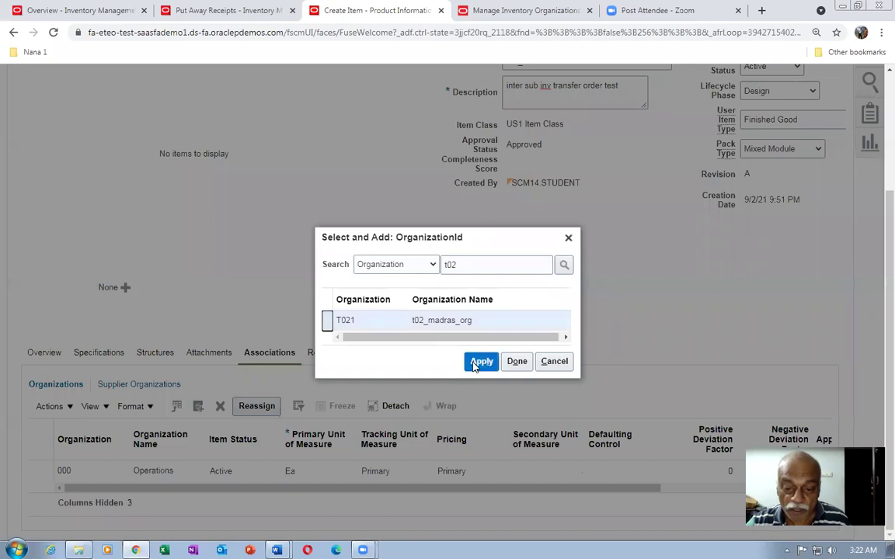
left_click(516, 362)
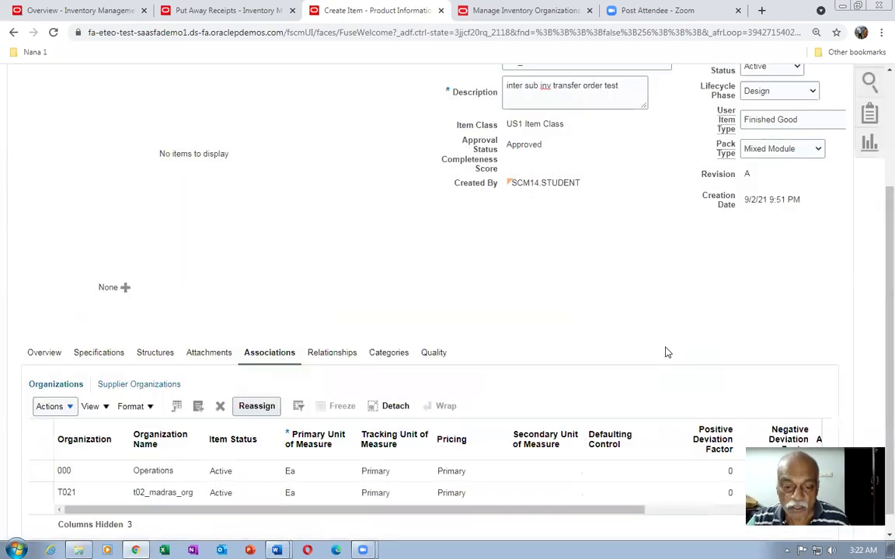
scroll(668, 350, "up", 3)
left_click(783, 154)
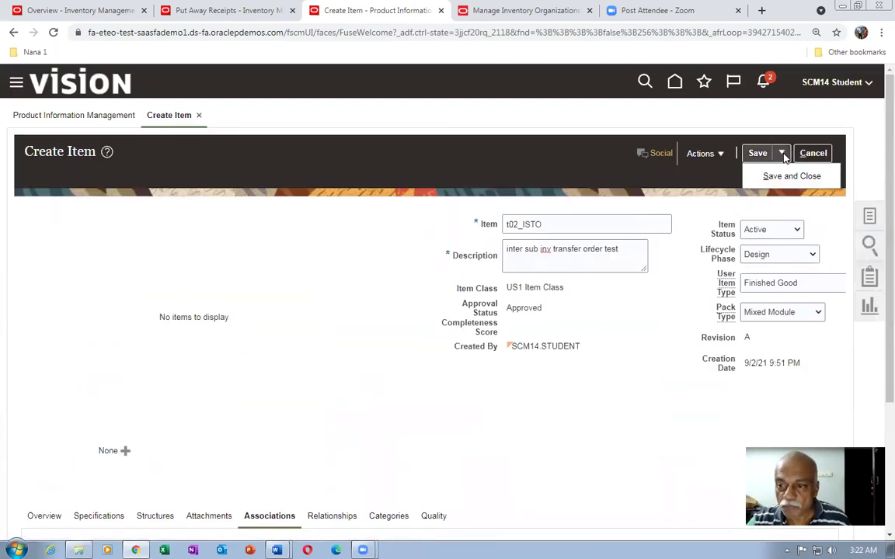
left_click(792, 175)
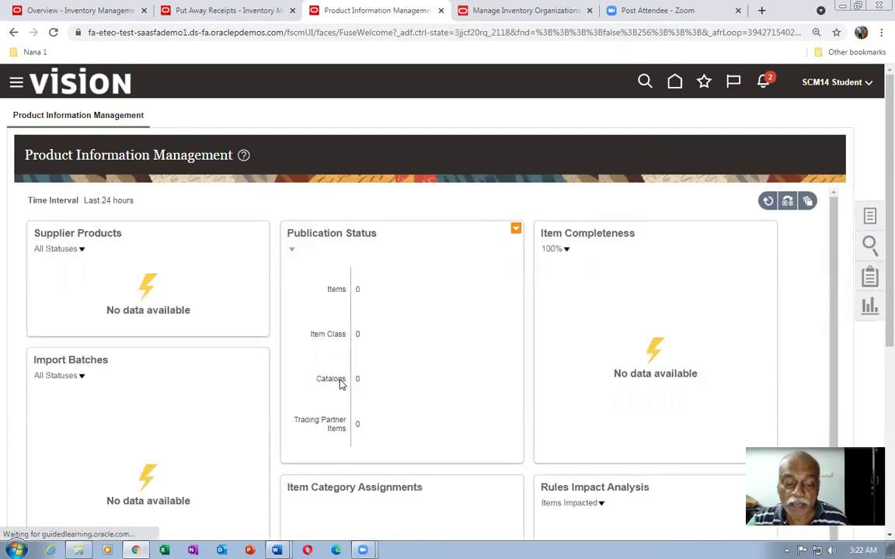
Switch to the Min_Max_Planning document, review the Main Sub Inventory box in the diagram, and return to the browser.
key("alt+Tab")
left_click_drag(407, 205, 432, 256)
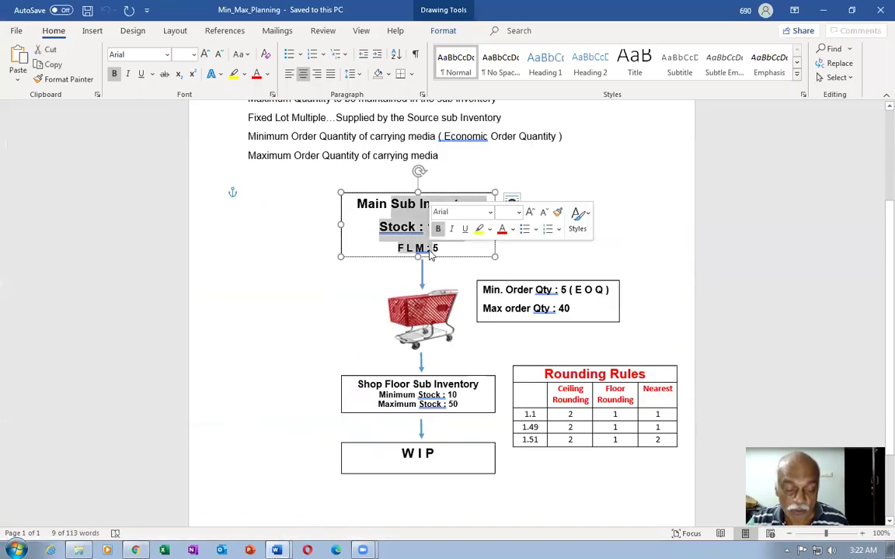
key("alt+Tab")
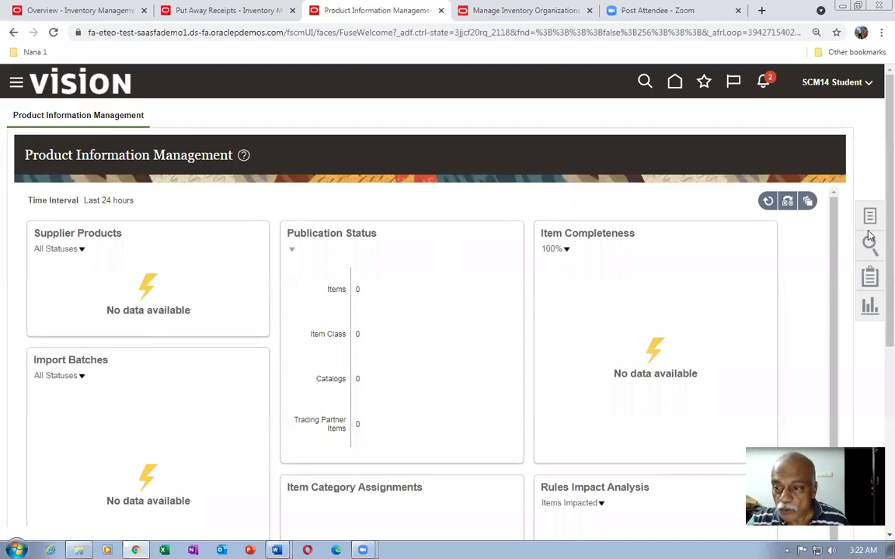
Search the managed items for names starting with t02 and open the organization T021 record of t02_ISTO.
left_click(869, 219)
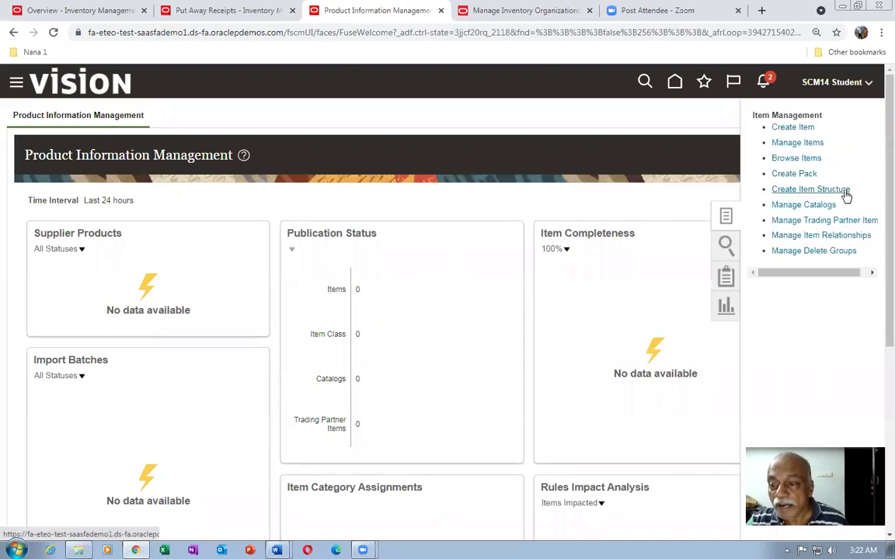
left_click(798, 143)
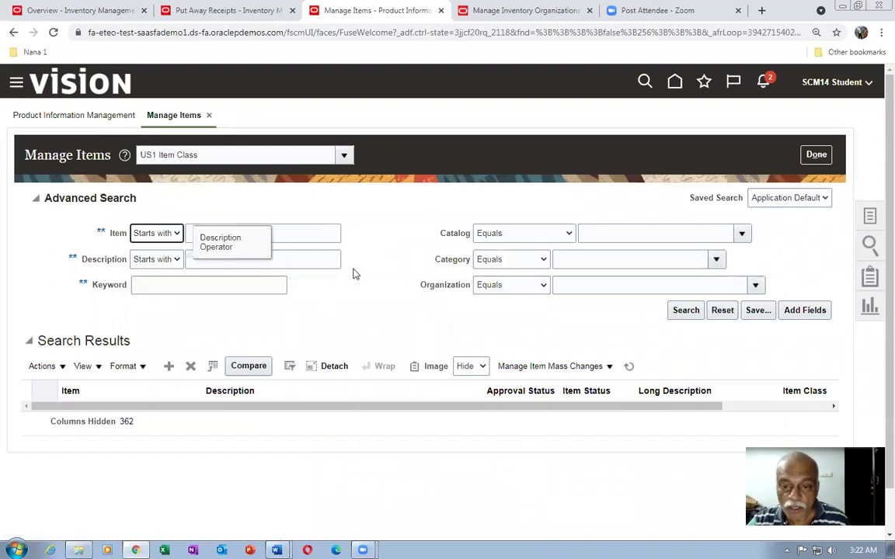
left_click(249, 238)
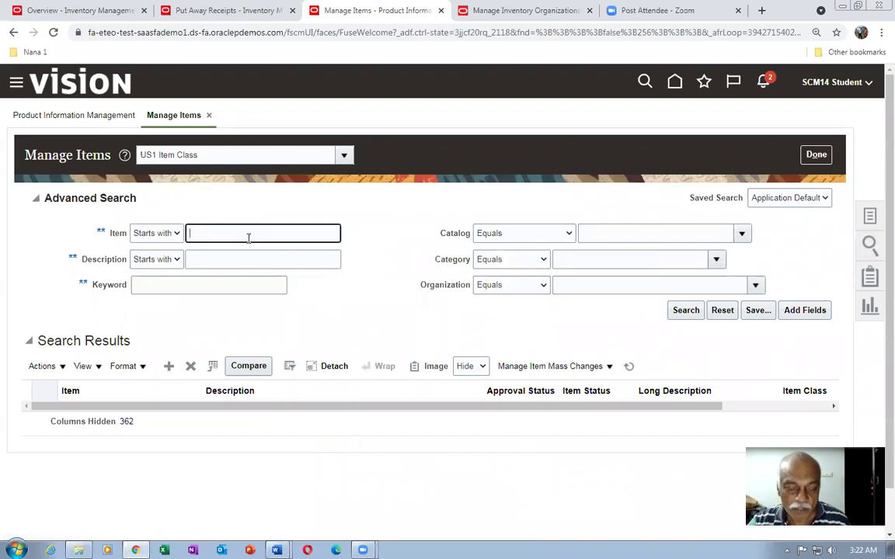
type("t02")
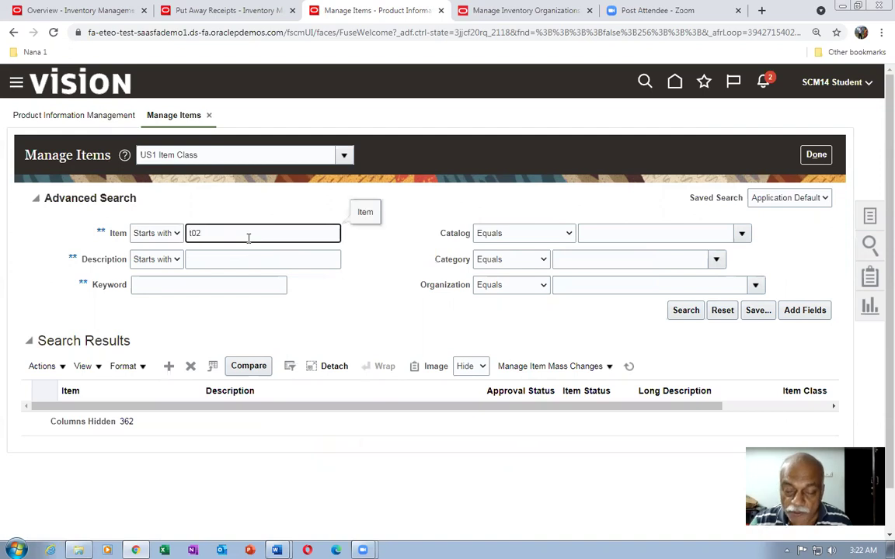
key("Return")
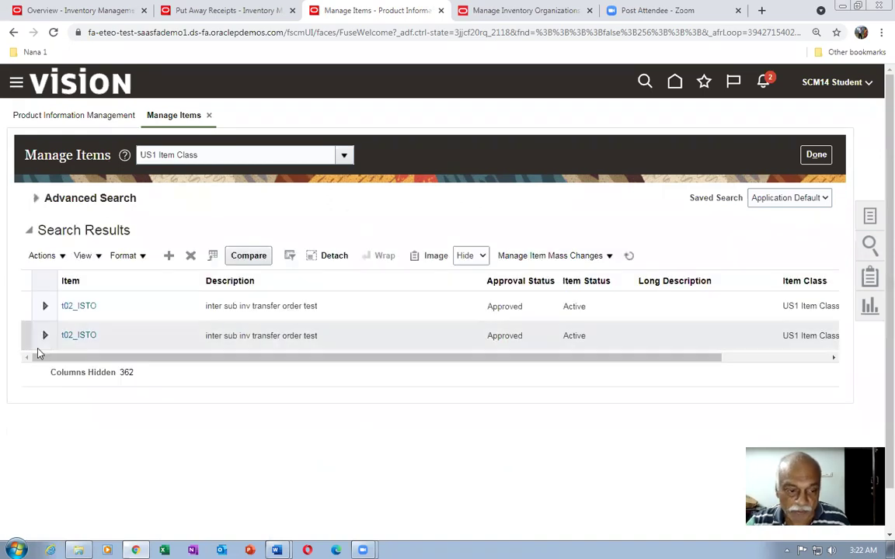
left_click_drag(128, 359, 269, 376)
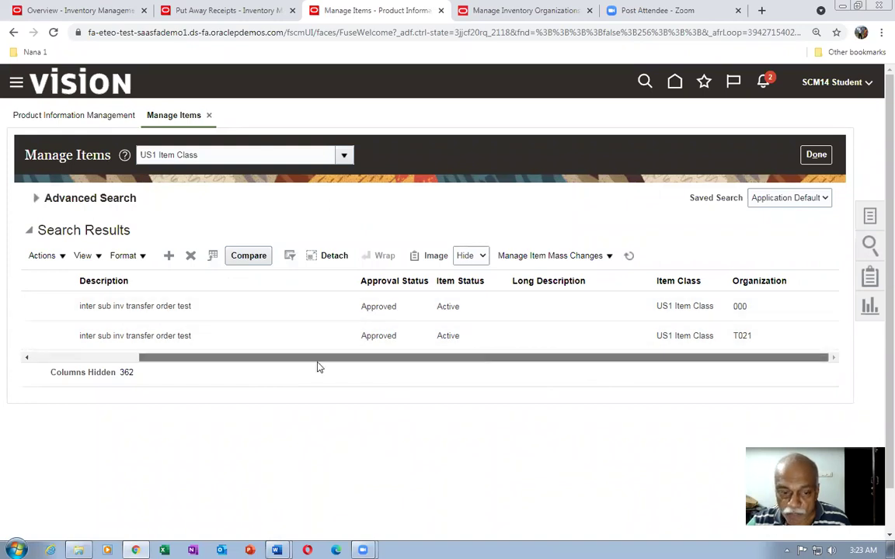
left_click_drag(315, 362, 202, 362)
left_click(74, 336)
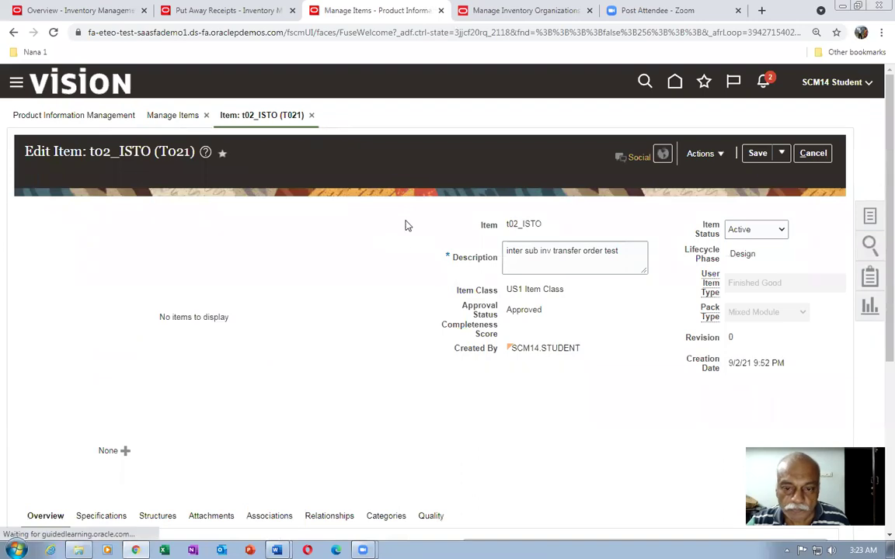
In the item's Inventory specifications, set Full lot control with starting prefix lot_ and starting number 101.
scroll(397, 259, "down", 3)
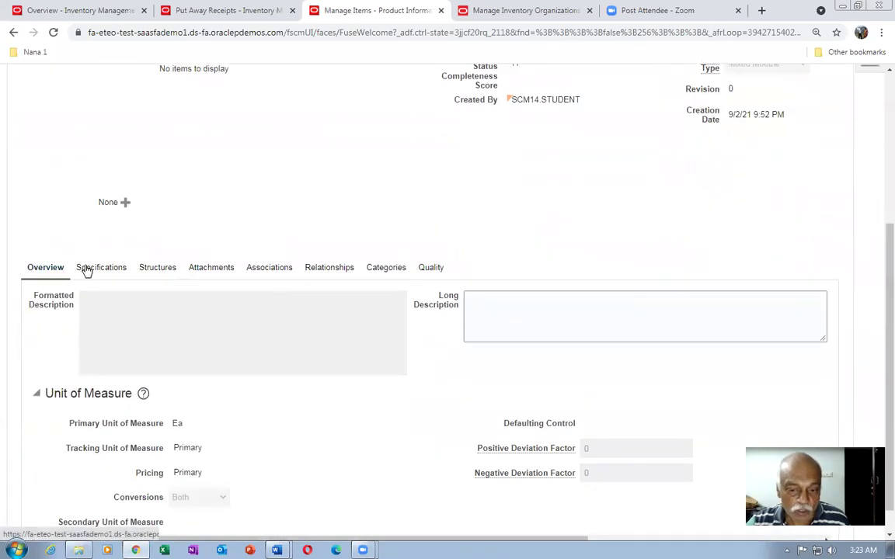
left_click(83, 268)
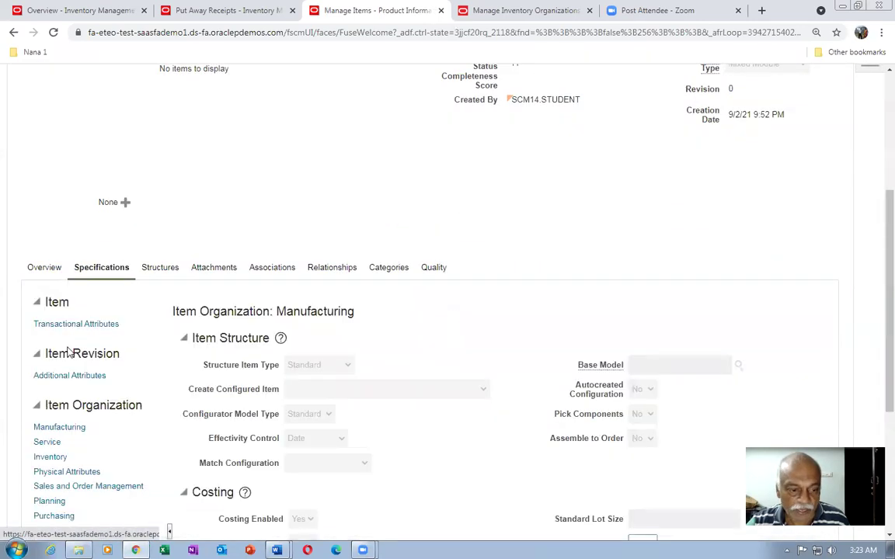
left_click(46, 456)
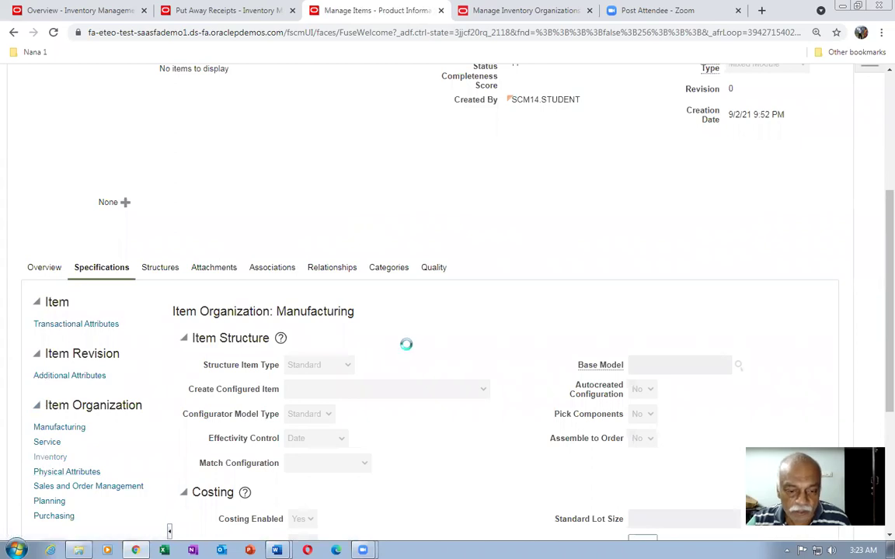
scroll(404, 350, "down", 2)
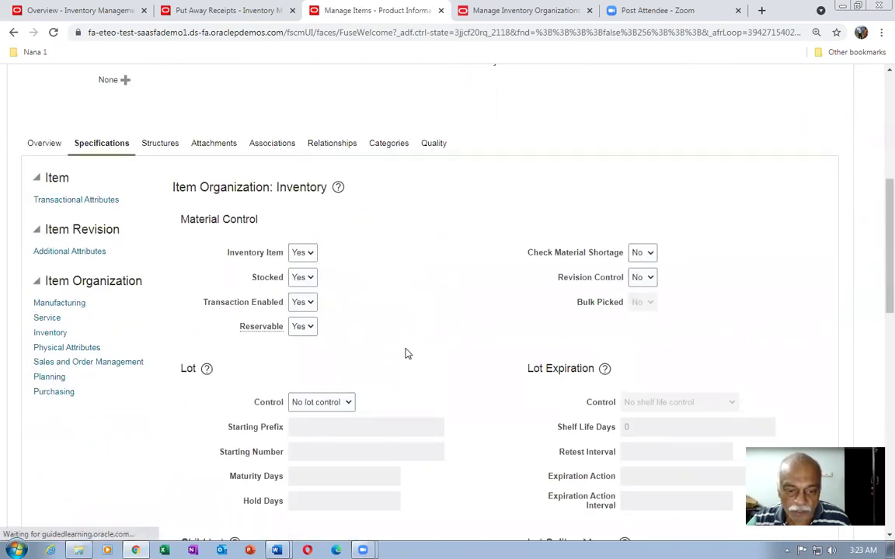
scroll(326, 231, "down", 3)
left_click(325, 216)
left_click(314, 230)
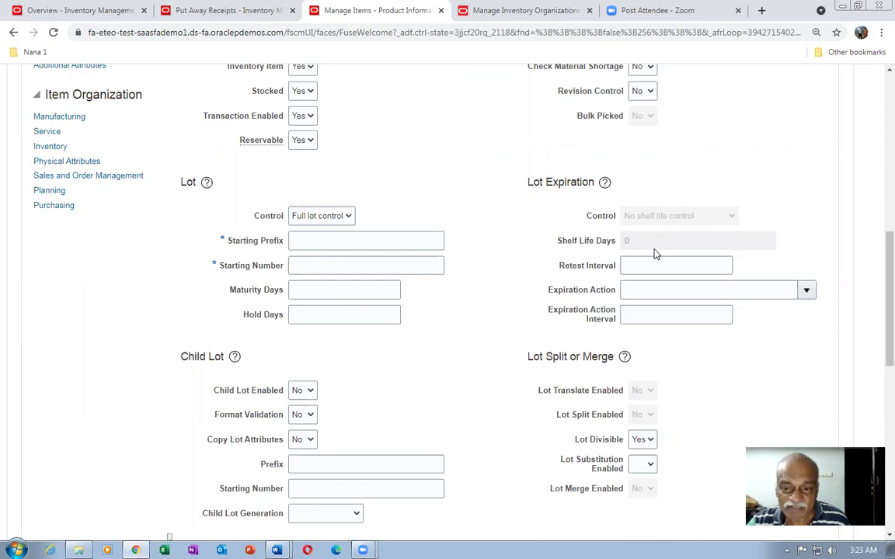
left_click(386, 236)
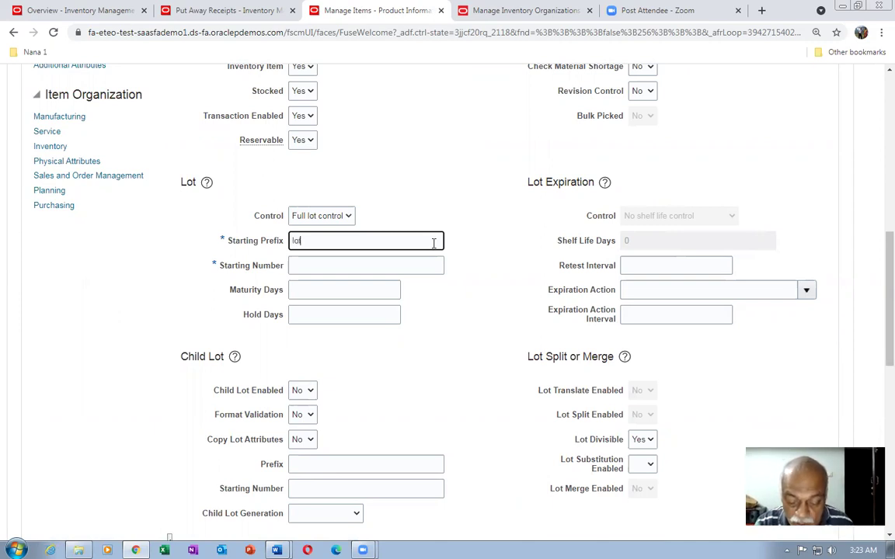
key("Tab")
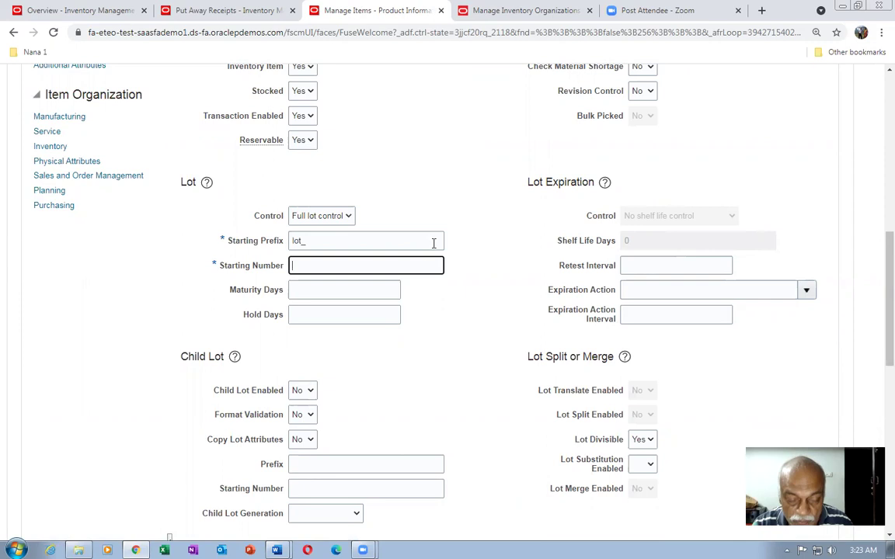
type("101")
key("Tab")
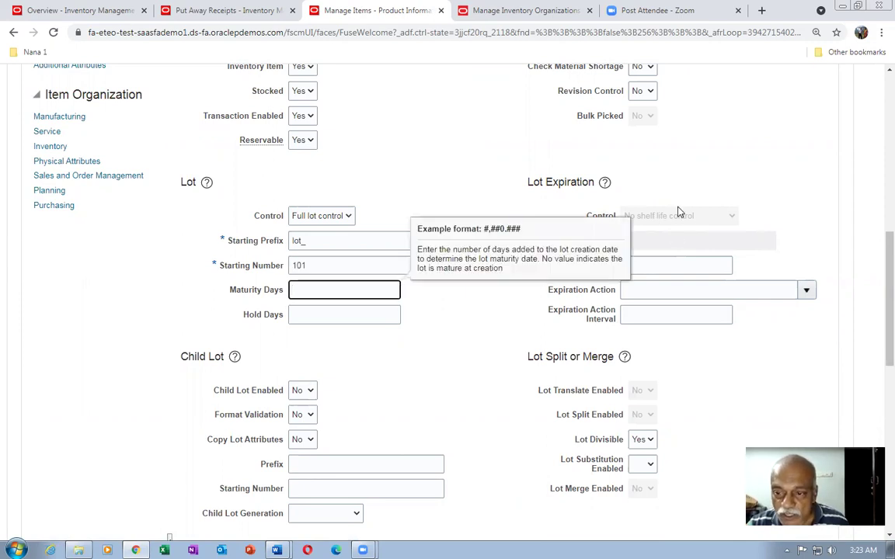
Save and close the T021 record of t02_ISTO.
left_click_drag(876, 295, 876, 139)
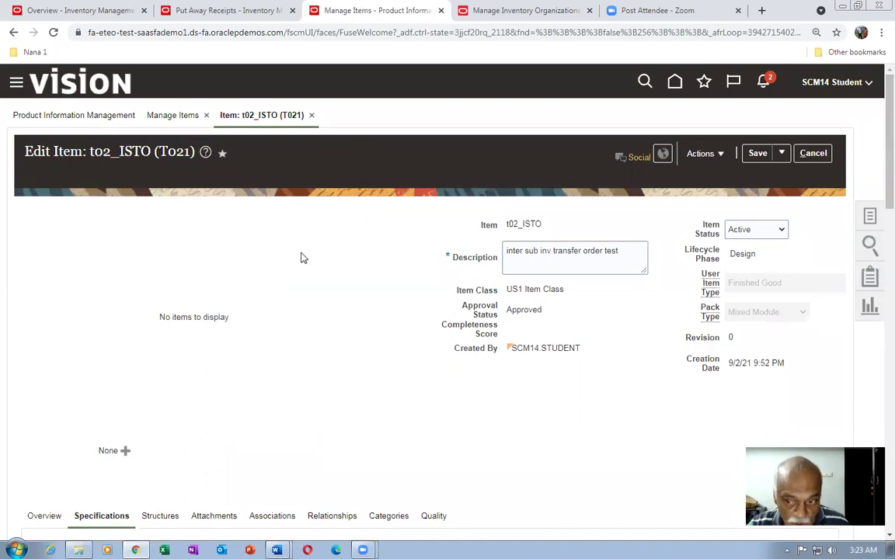
left_click_drag(877, 194, 878, 340)
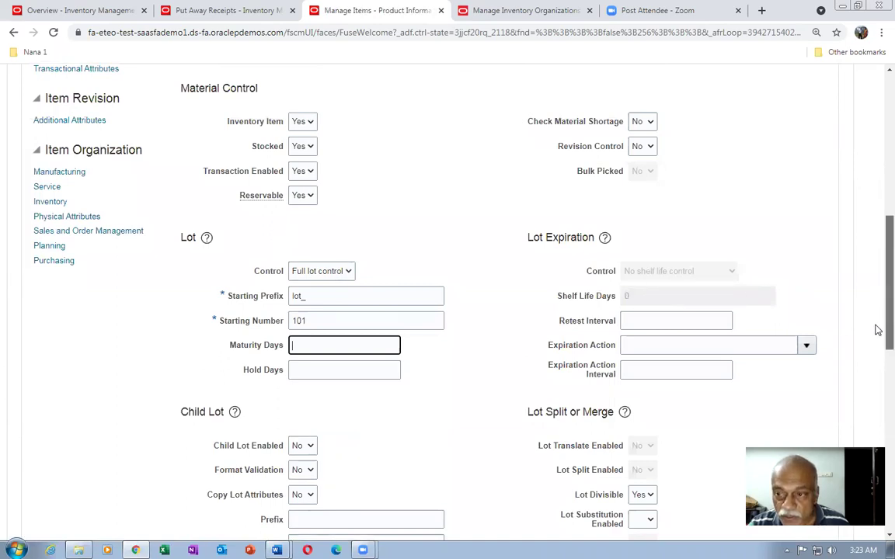
left_click_drag(875, 329, 876, 202)
left_click(780, 106)
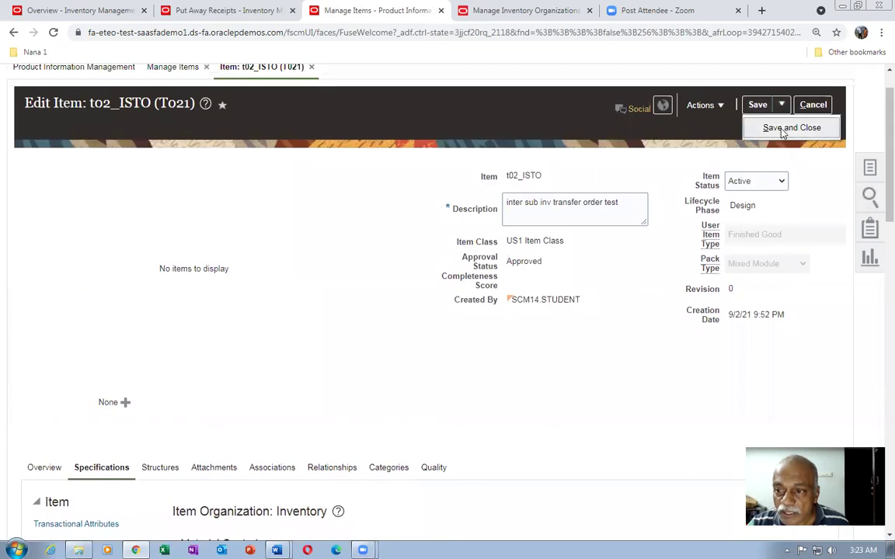
left_click(773, 126)
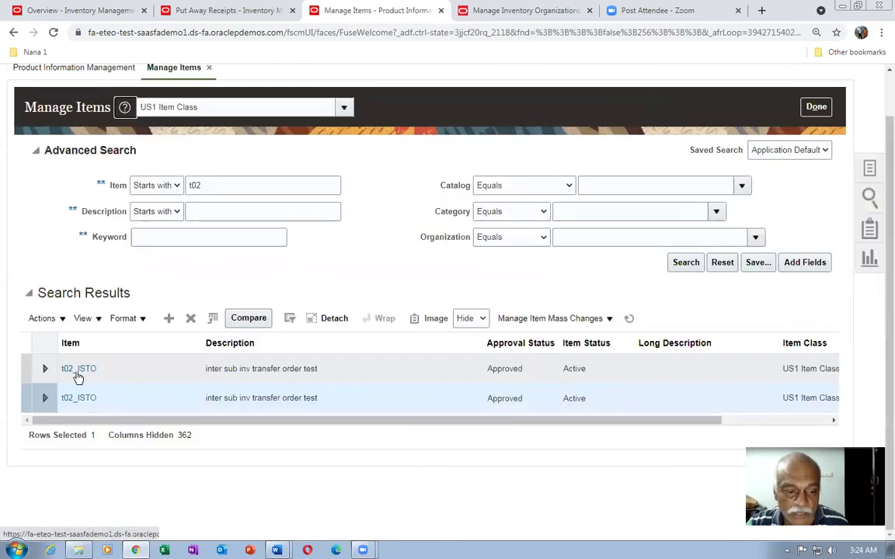
Open the organization 000 record of t02_ISTO and examine the lot settings in its Inventory specifications.
left_click(76, 371)
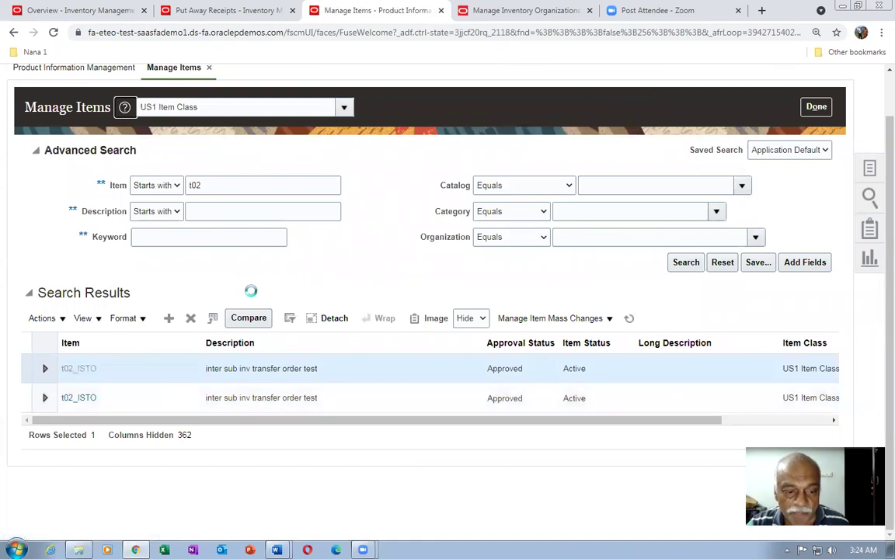
scroll(240, 304, "down", 4)
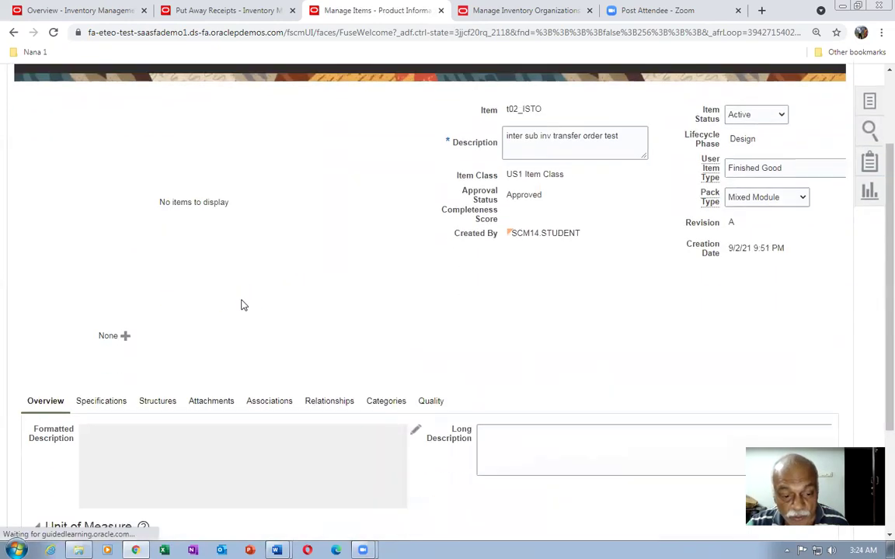
left_click(114, 249)
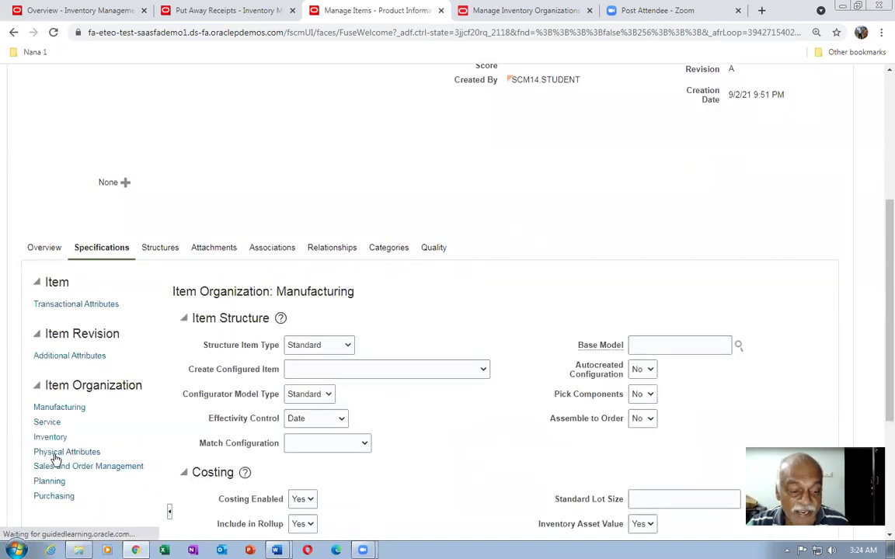
left_click(51, 437)
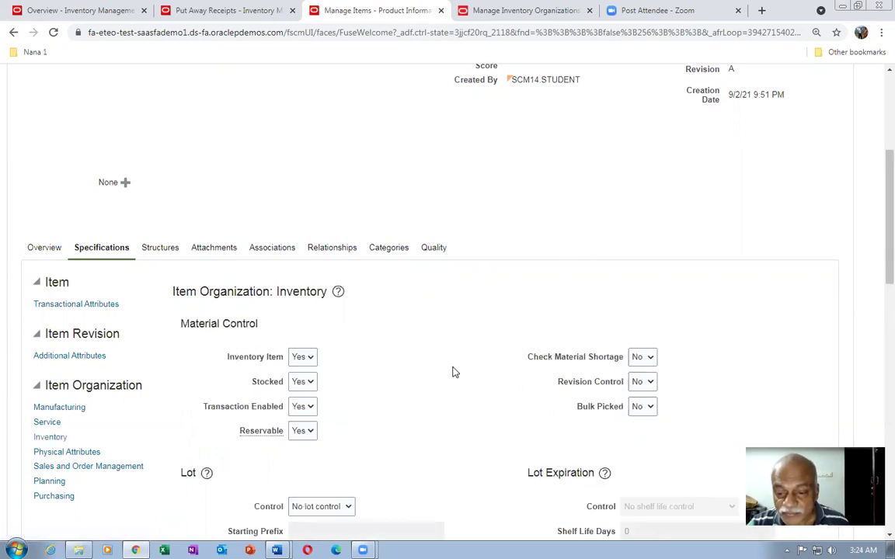
scroll(435, 403, "down", 2)
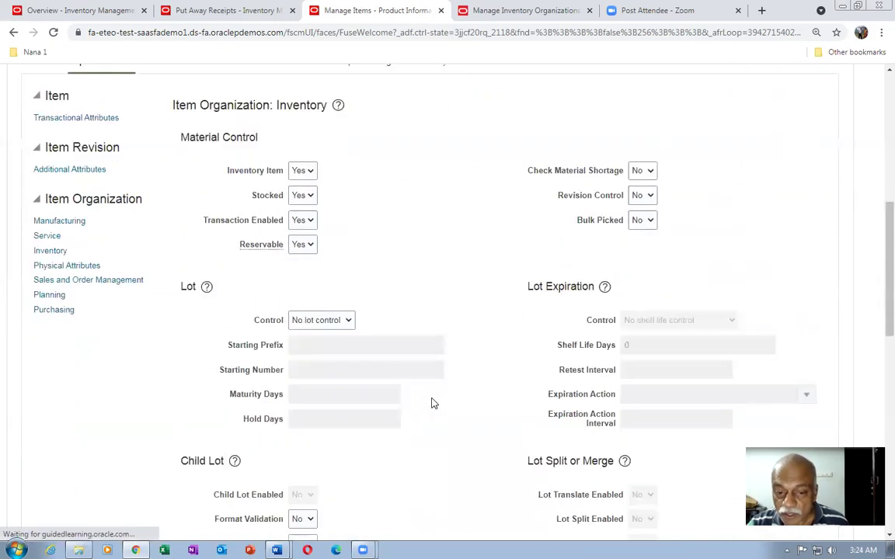
Set Full lot control with user-defined expiration date, starting prefix lot_ and starting number 101 in the organization 000 record.
left_click(314, 321)
left_click(314, 334)
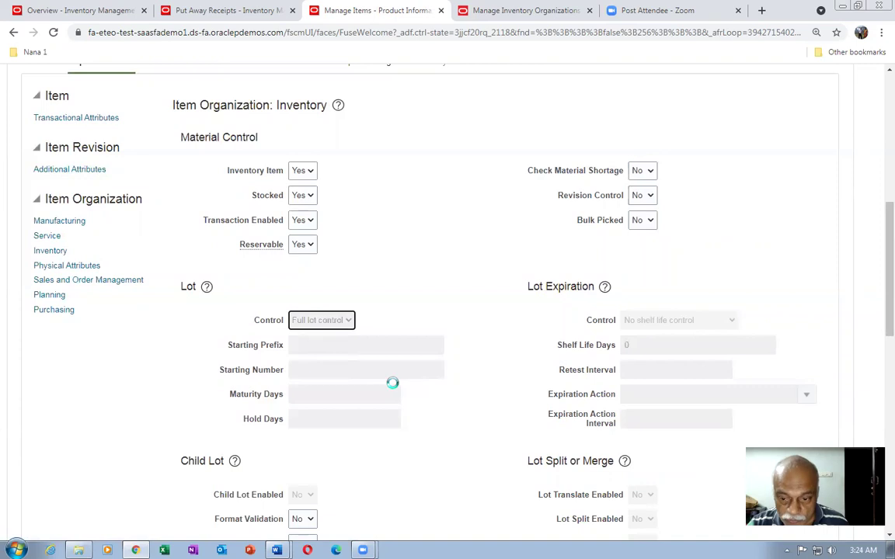
left_click(659, 326)
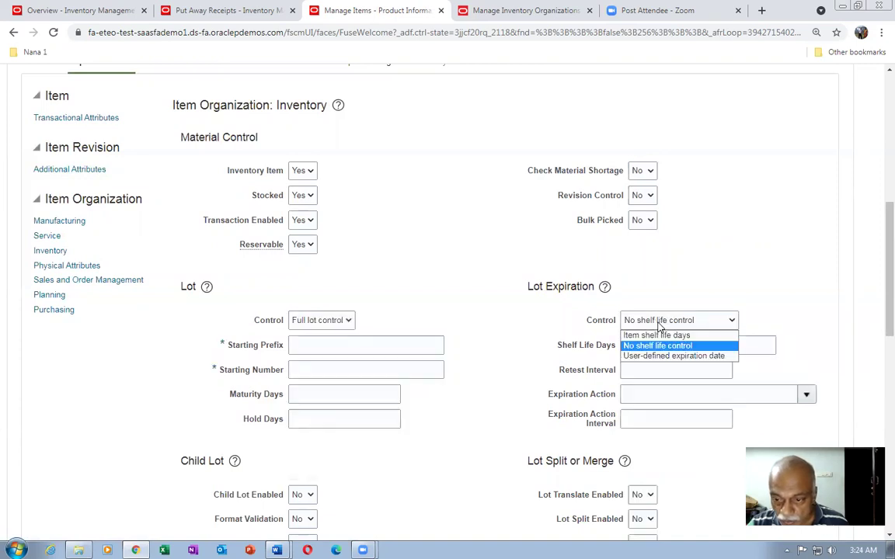
left_click(660, 355)
left_click(343, 346)
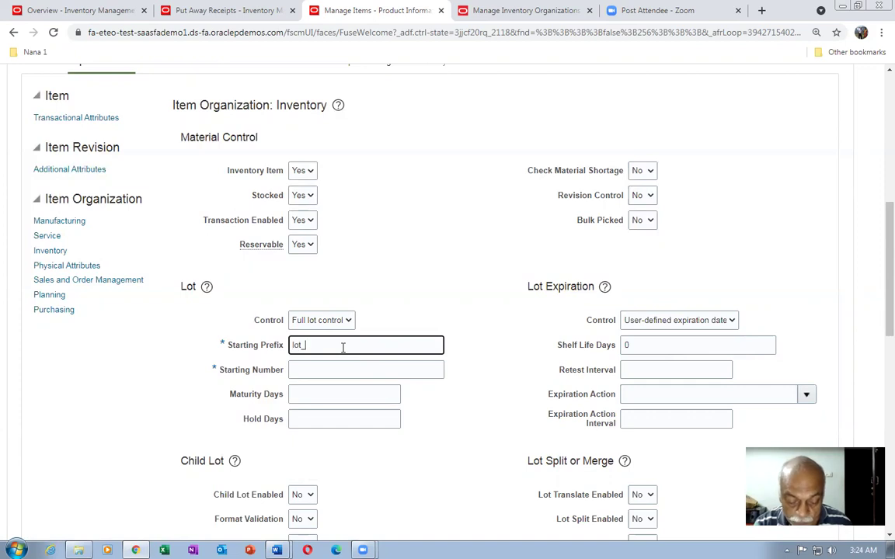
key("Tab")
type("101")
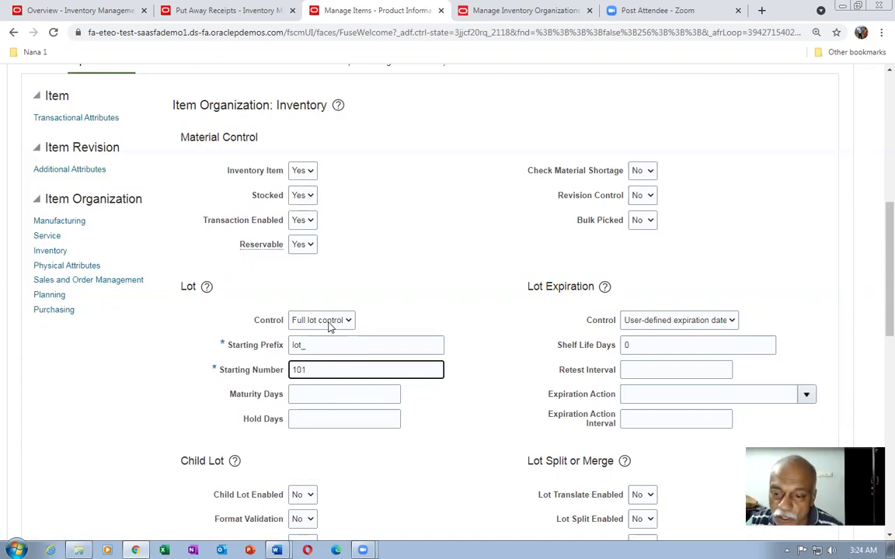
Save and close the organization 000 record of t02_ISTO.
scroll(783, 281, "up", 3)
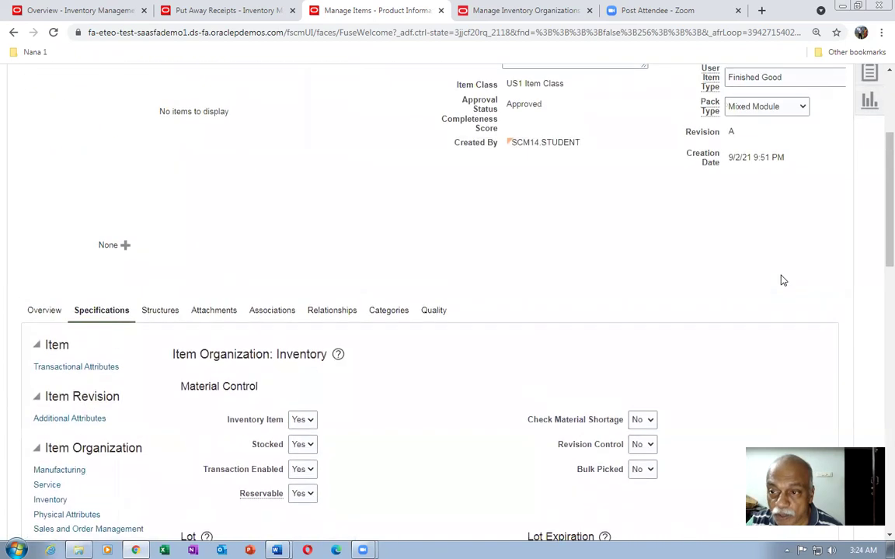
scroll(783, 281, "up", 3)
left_click(781, 153)
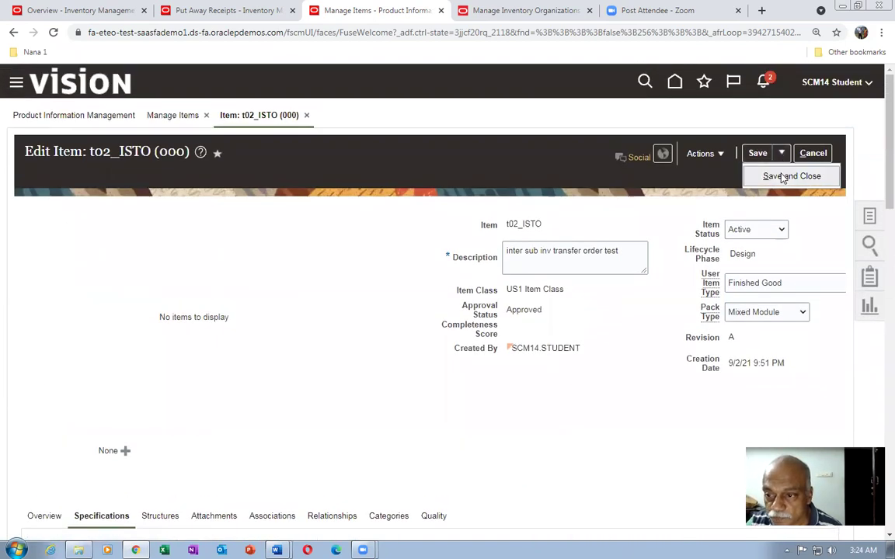
left_click(785, 177)
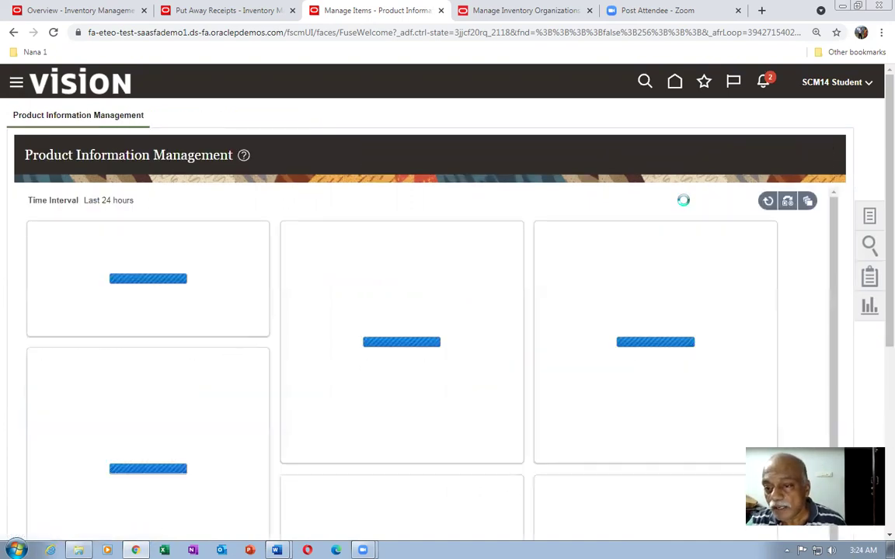
Go to Setup and Maintenance and open its task search page.
left_click(869, 220)
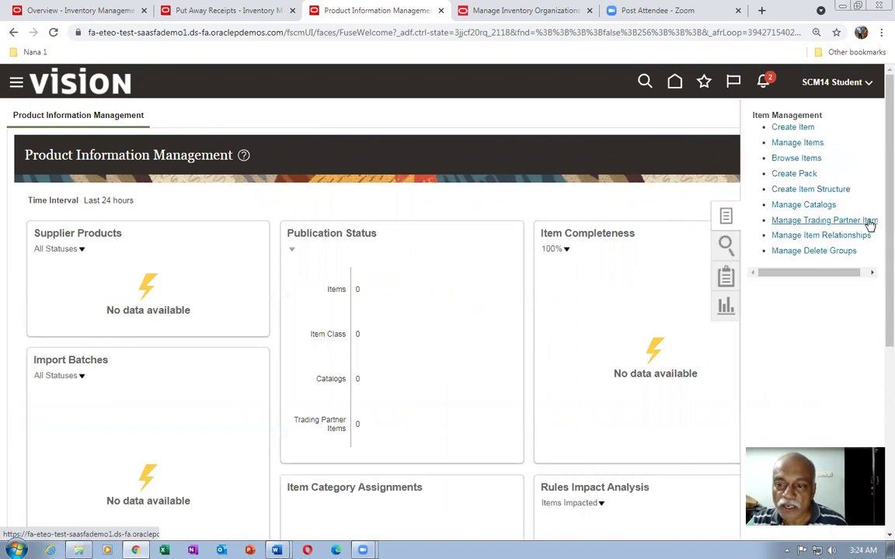
left_click(829, 84)
left_click(652, 286)
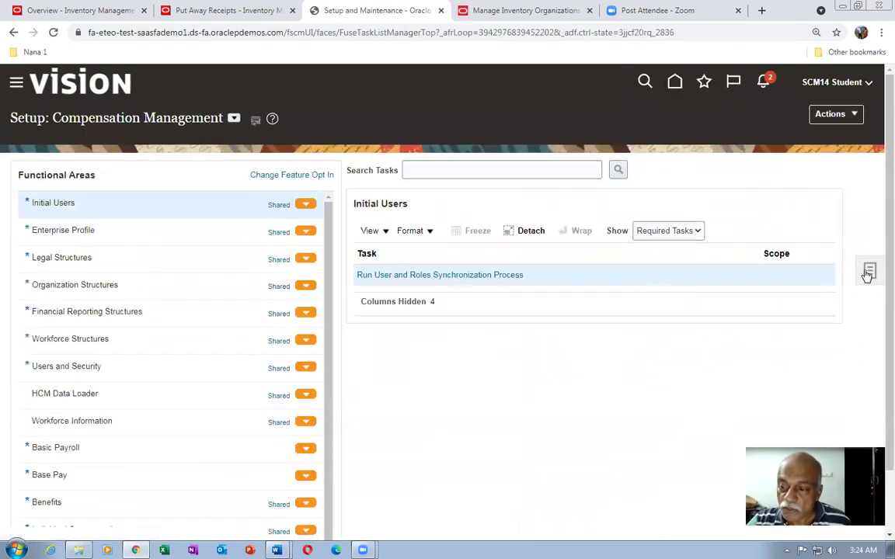
left_click(869, 272)
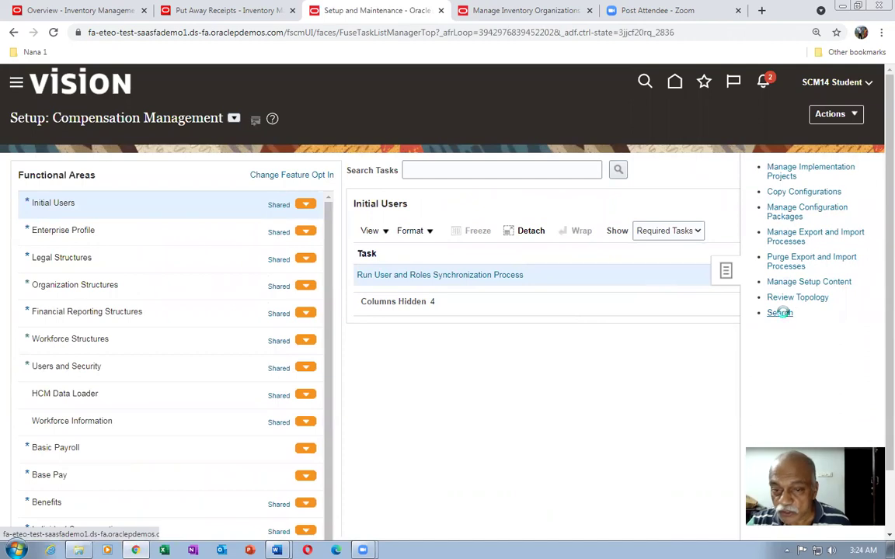
left_click(781, 313)
Search the setup tasks for man%pick%rule% and open Manage Picking Rules.
left_click(271, 169)
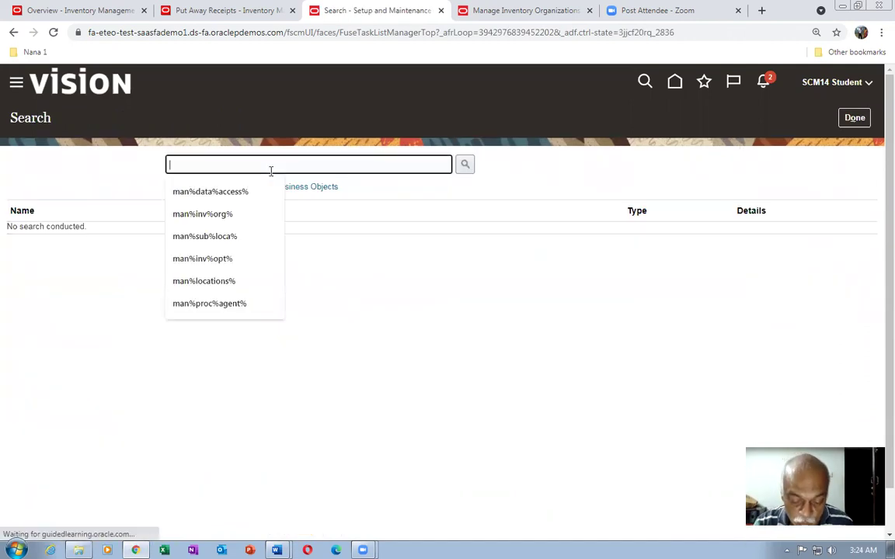
type("man%pick%")
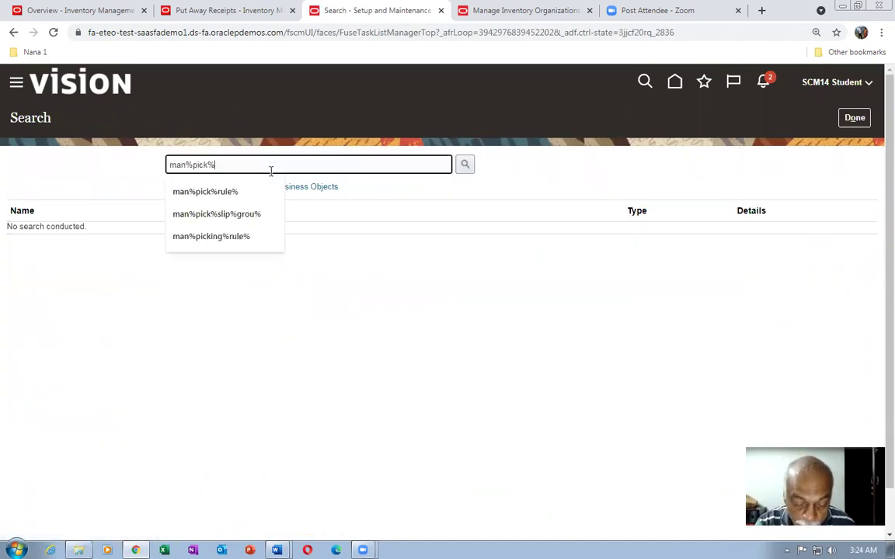
type("rule%")
key("Return")
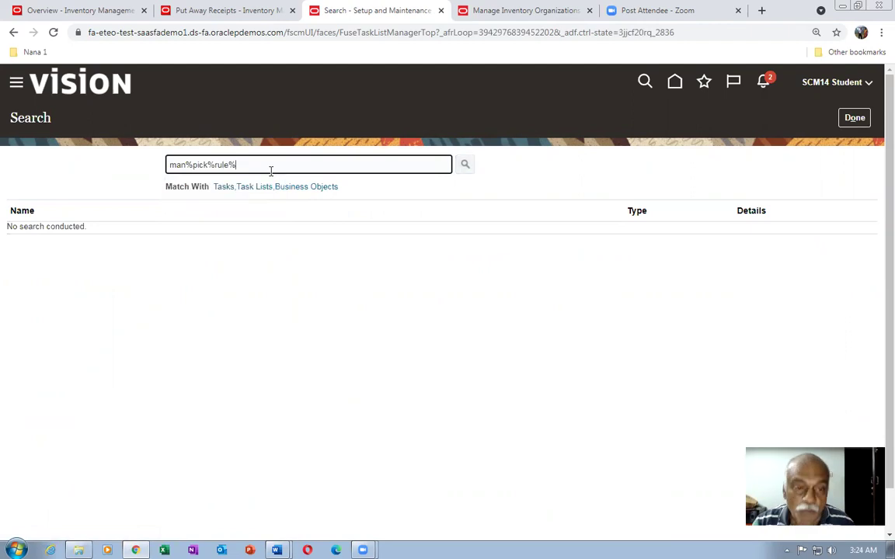
left_click(48, 296)
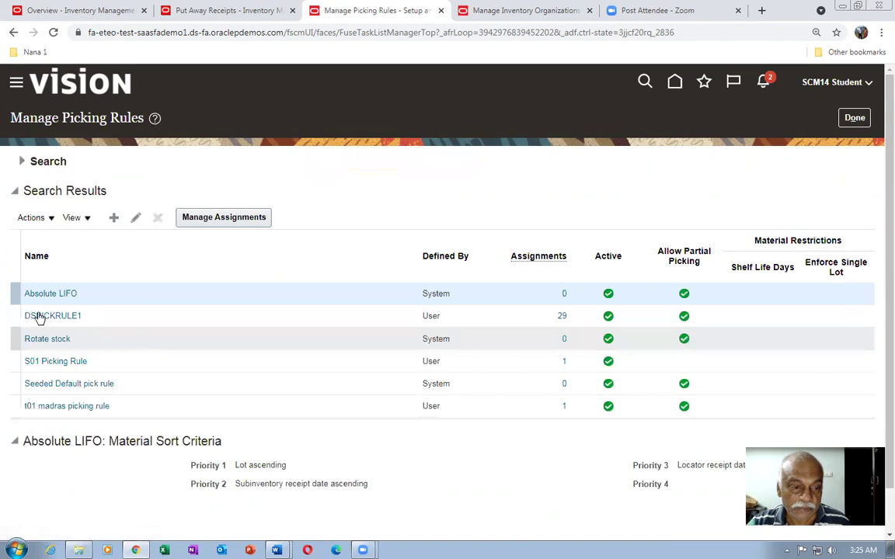
Create a picking rule named t02_pick_rule with Lot FEFO as sort priority 1, no priority 2 and partial picking allowed.
left_click(114, 220)
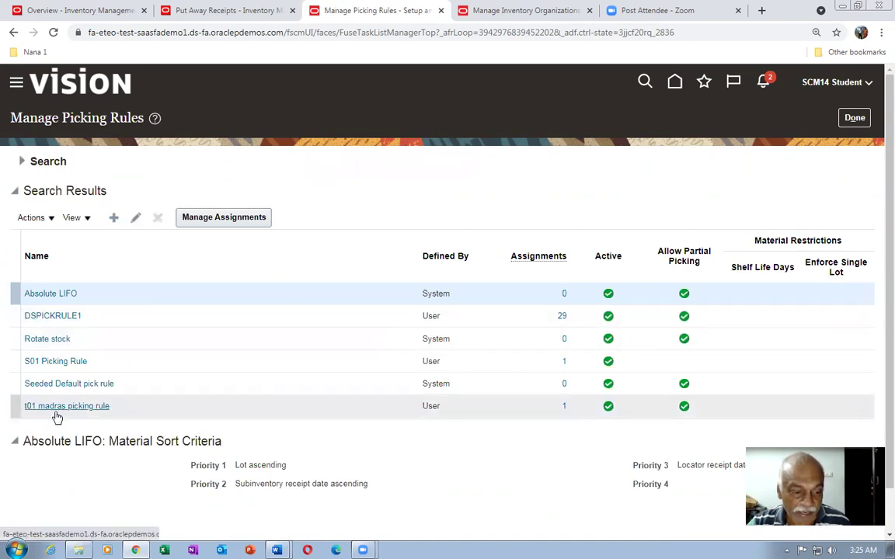
left_click(172, 191)
type("t02_pick_rule")
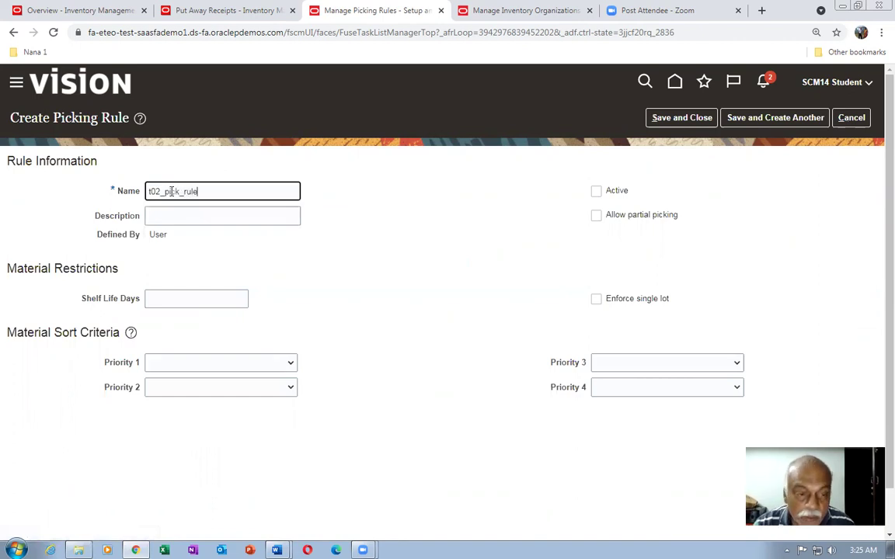
left_click(193, 365)
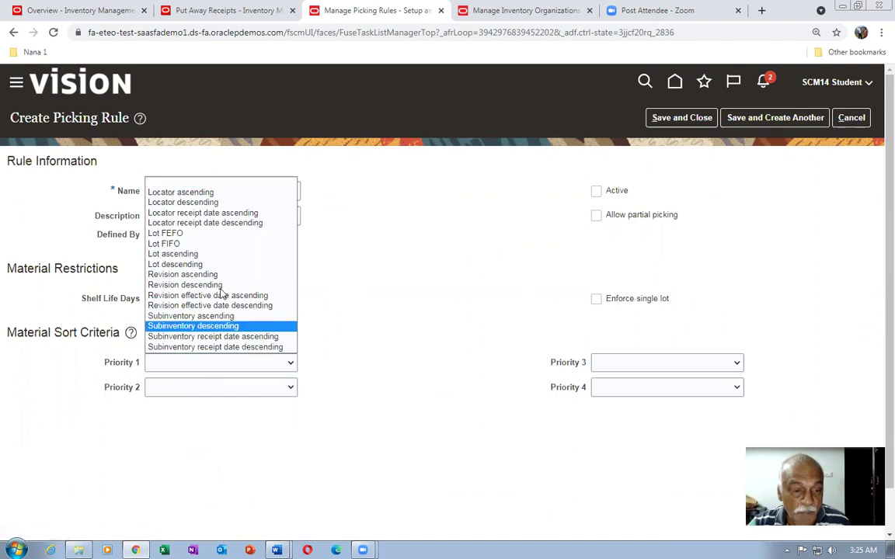
left_click(201, 234)
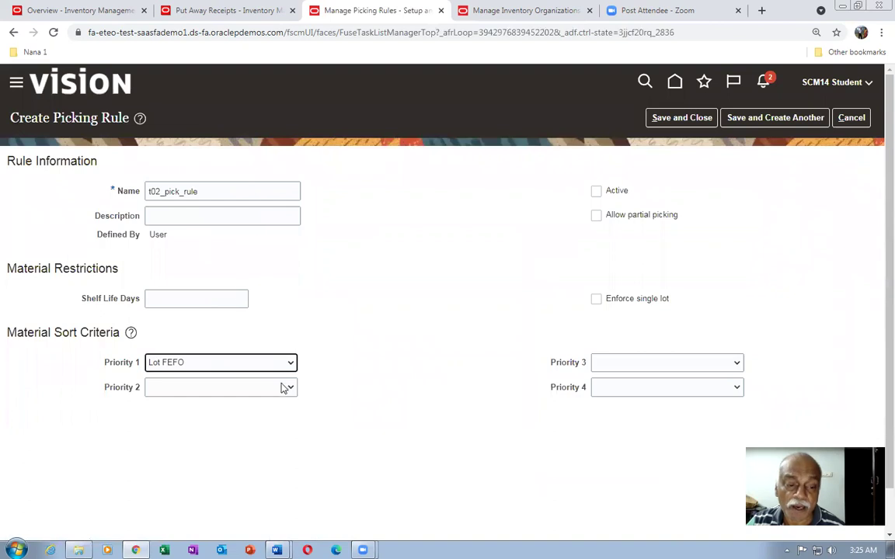
left_click(175, 390)
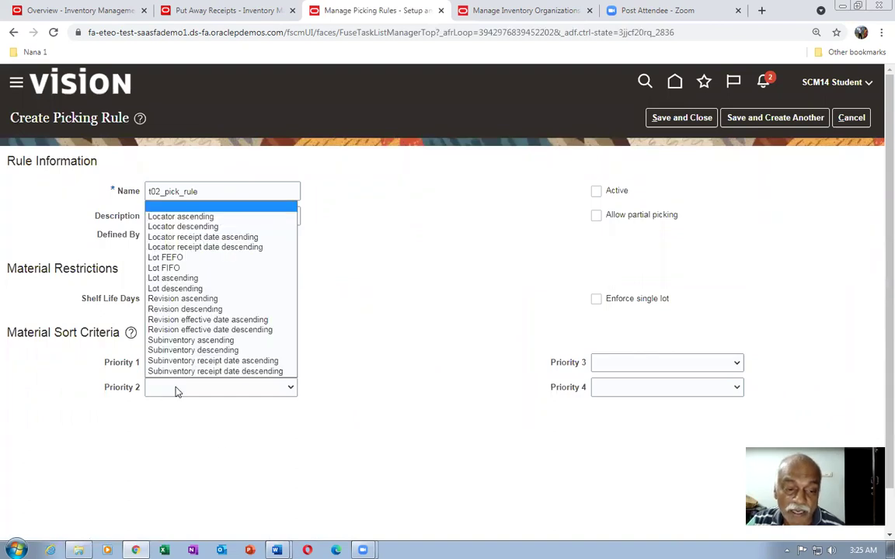
left_click(178, 378)
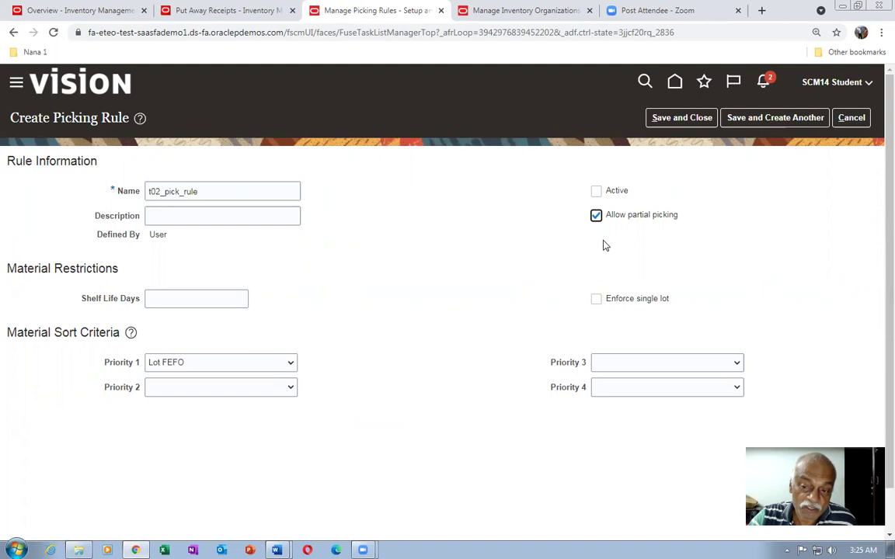
Make the picking rule active, copy its name t02_pick_rule into the description, and save and close it.
left_click(596, 194)
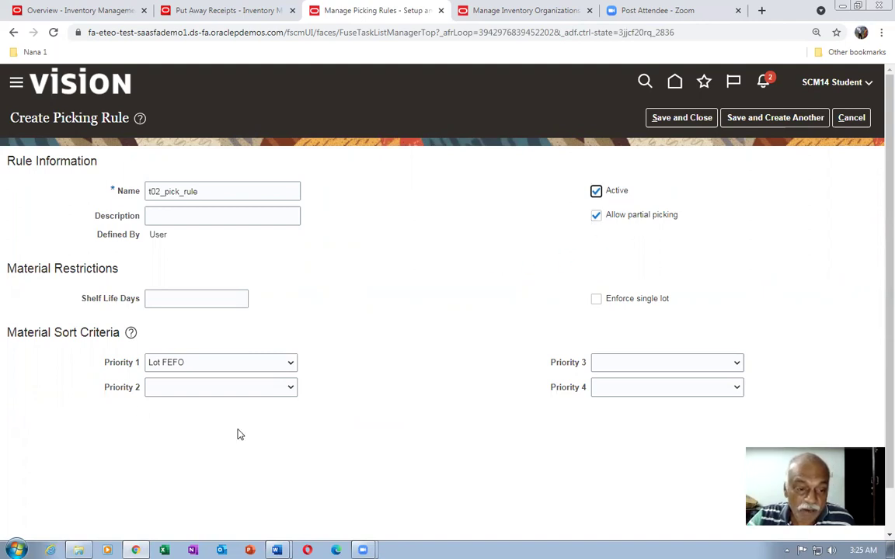
double_click(204, 190)
key("ctrl+c")
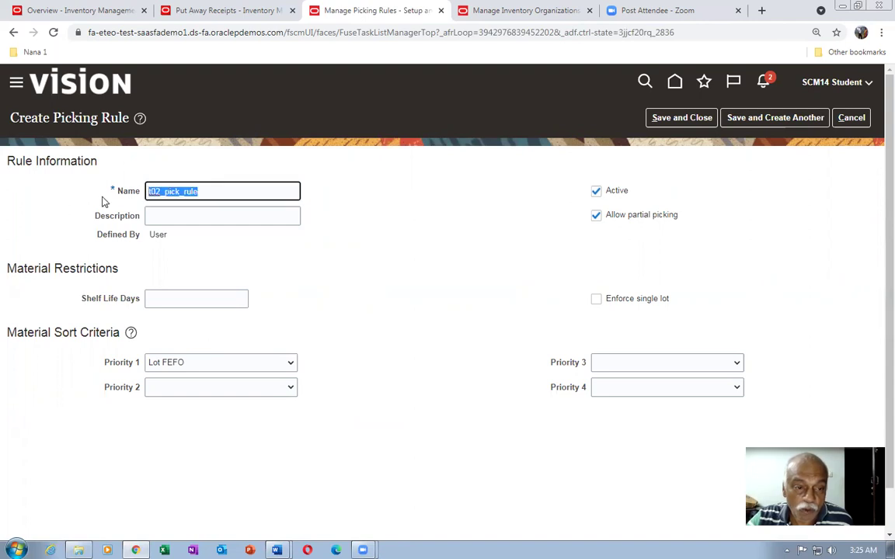
left_click(151, 215)
key("ctrl+v")
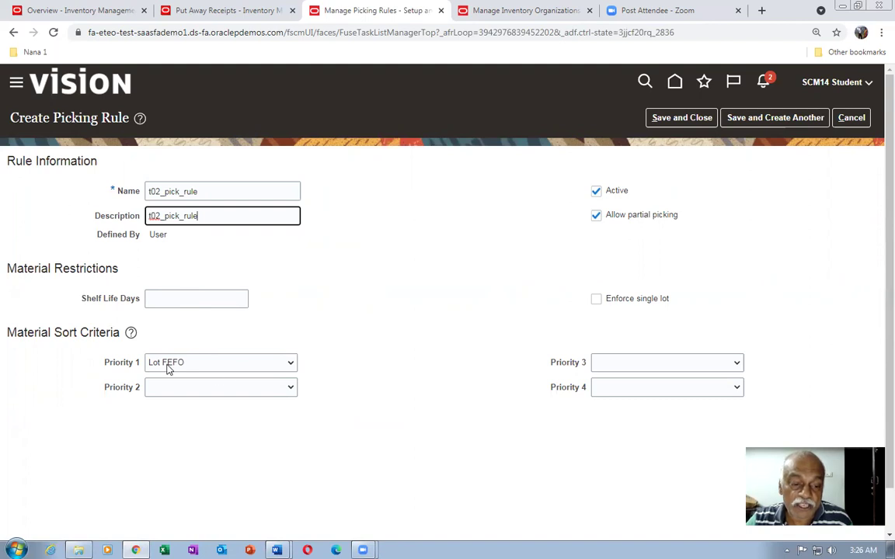
left_click(682, 118)
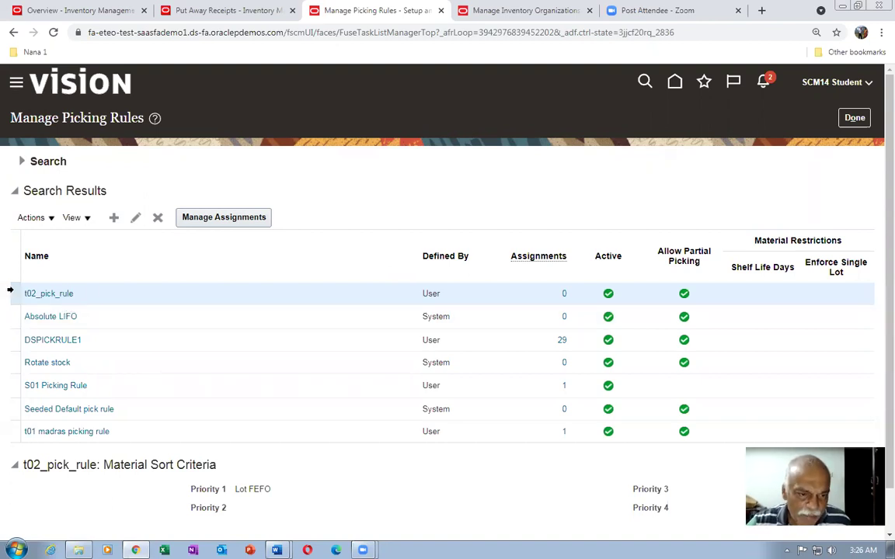
Start a new picking rule assignment for organization T021 with sequence 1 and picking rule t02_pick_rule.
left_click(264, 218)
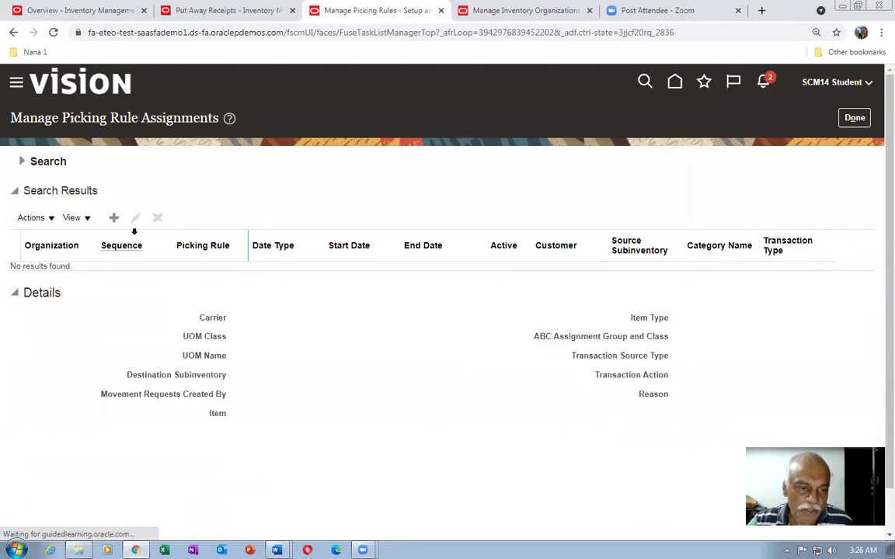
left_click(114, 218)
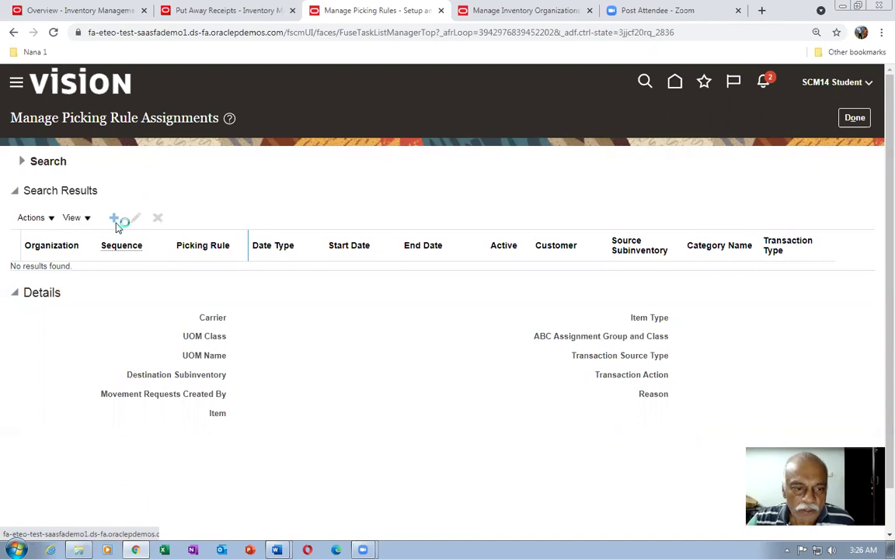
left_click(195, 192)
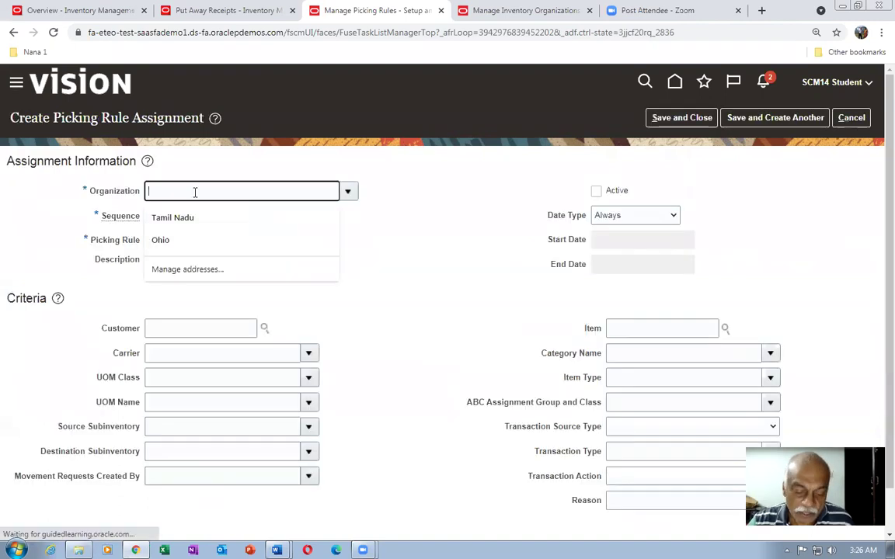
type("t02")
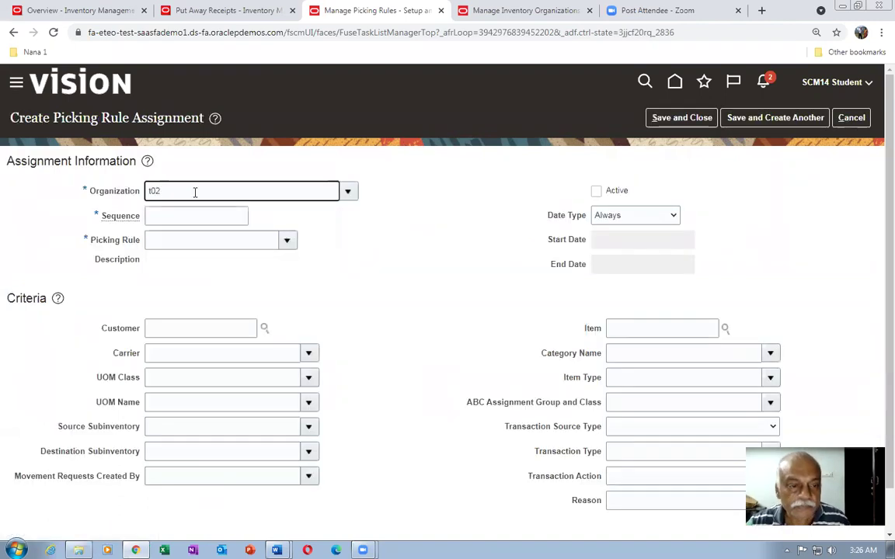
key("Tab")
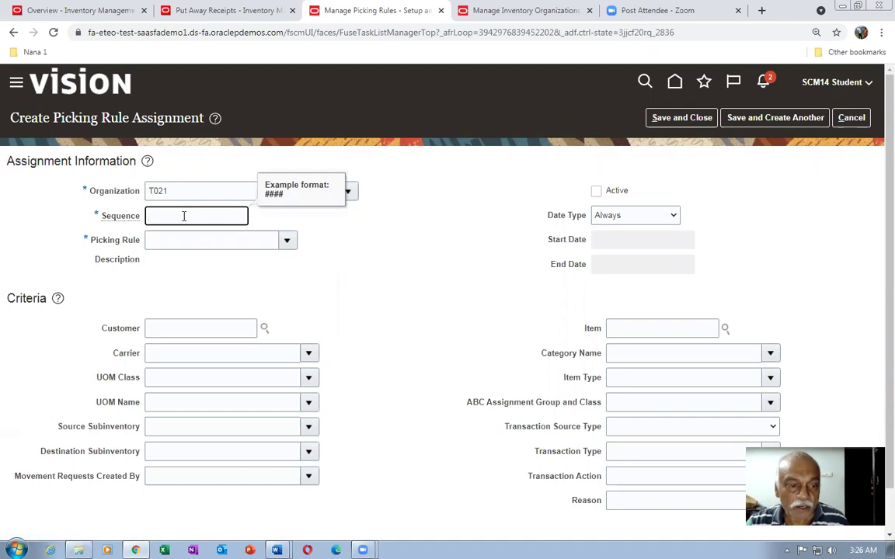
type("1")
key("Tab")
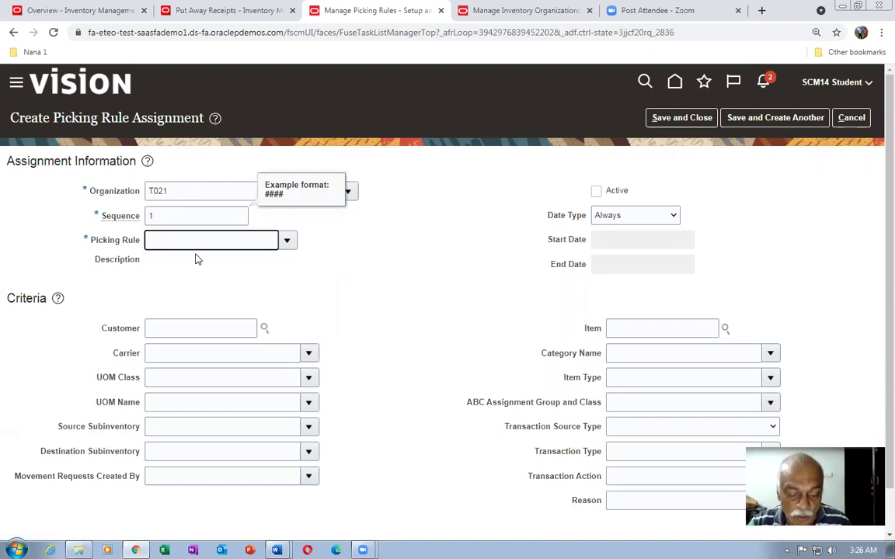
type("t02")
key("Tab")
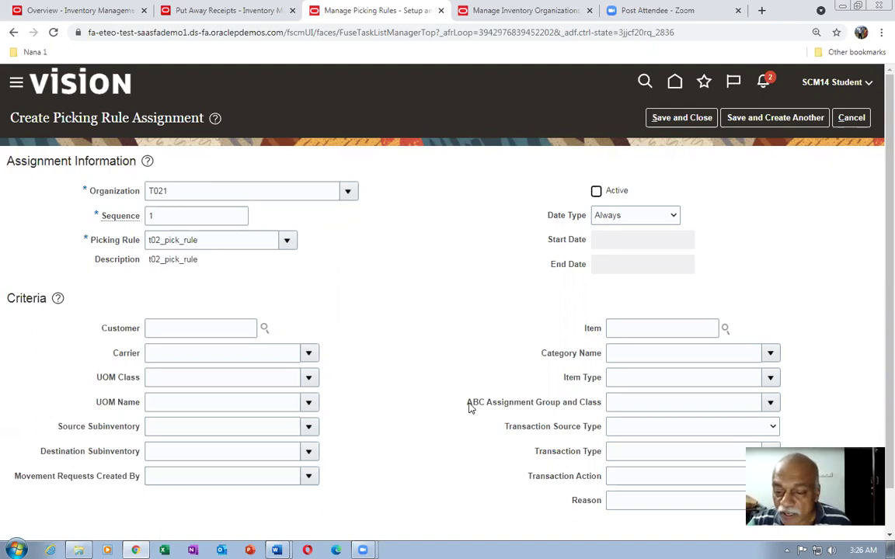
left_click(665, 378)
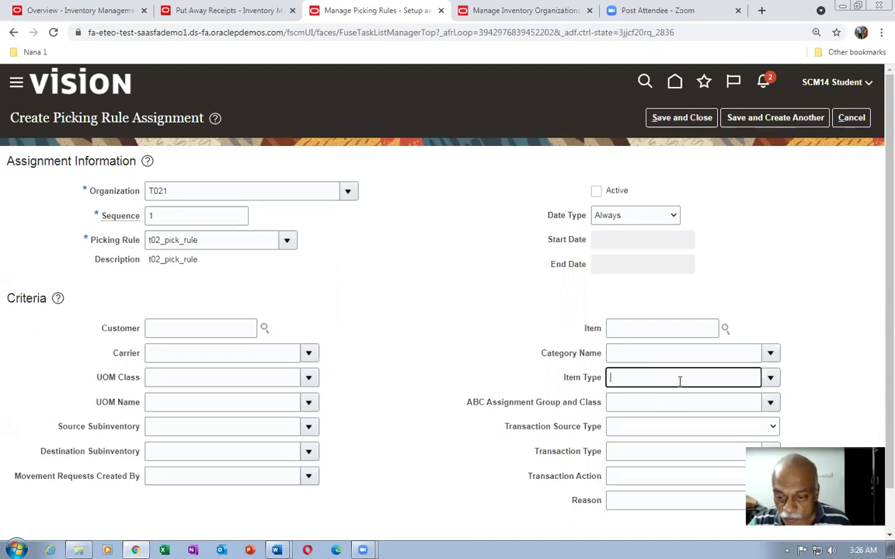
left_click(769, 377)
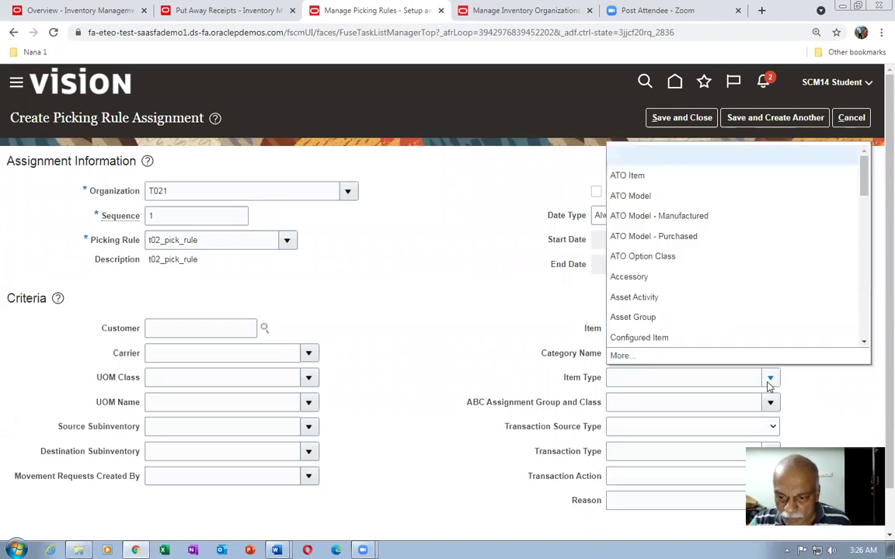
left_click(466, 324)
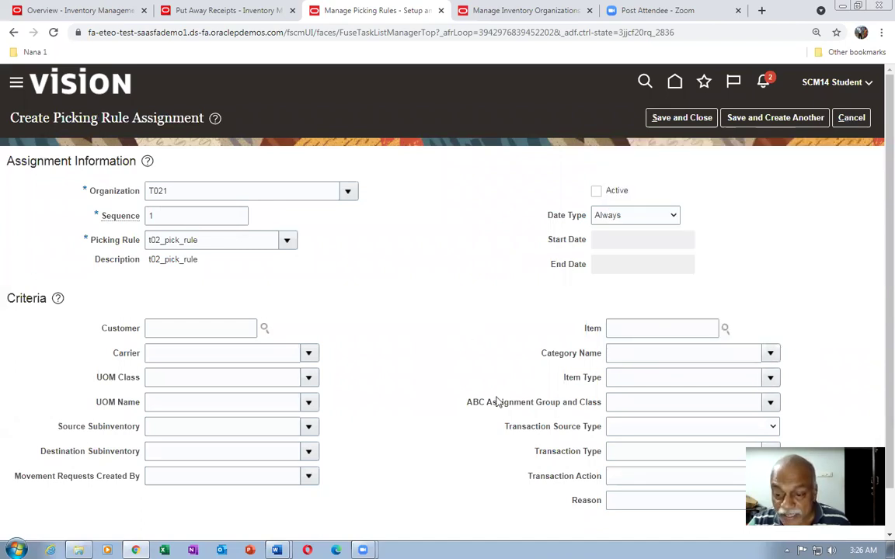
Set the assignment's transaction source type to Transfer Order, make it active, and save and close it.
left_click(774, 428)
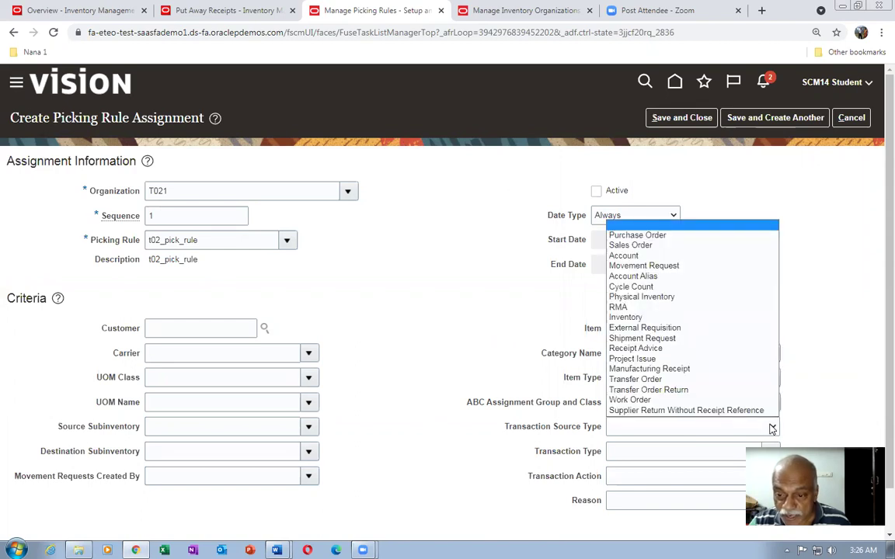
left_click(664, 380)
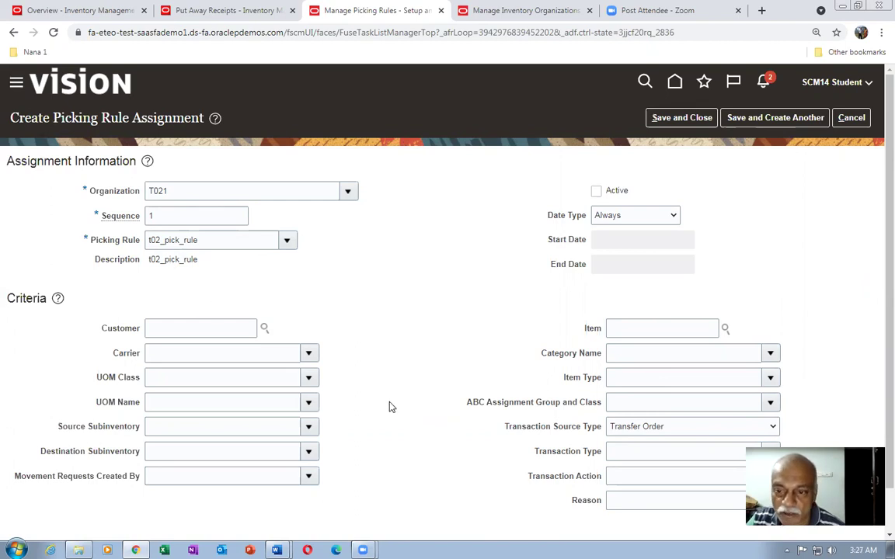
left_click(596, 192)
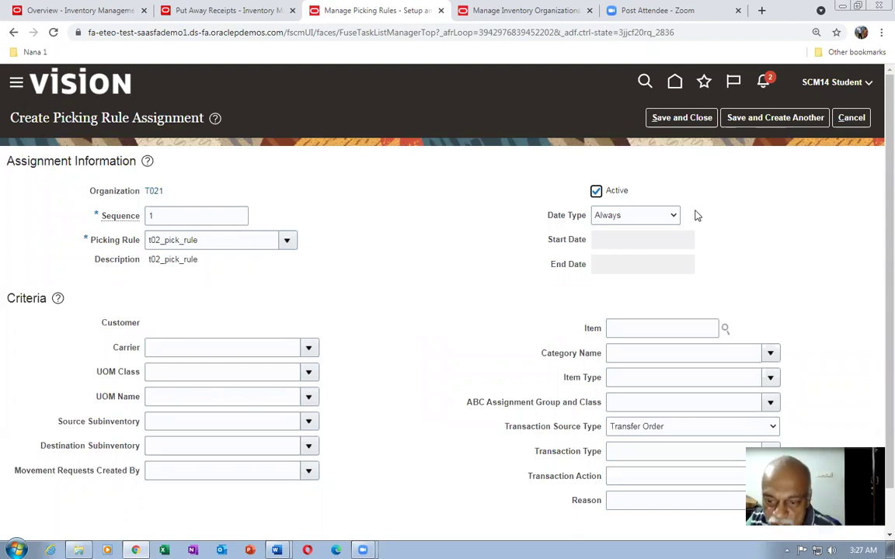
left_click(703, 118)
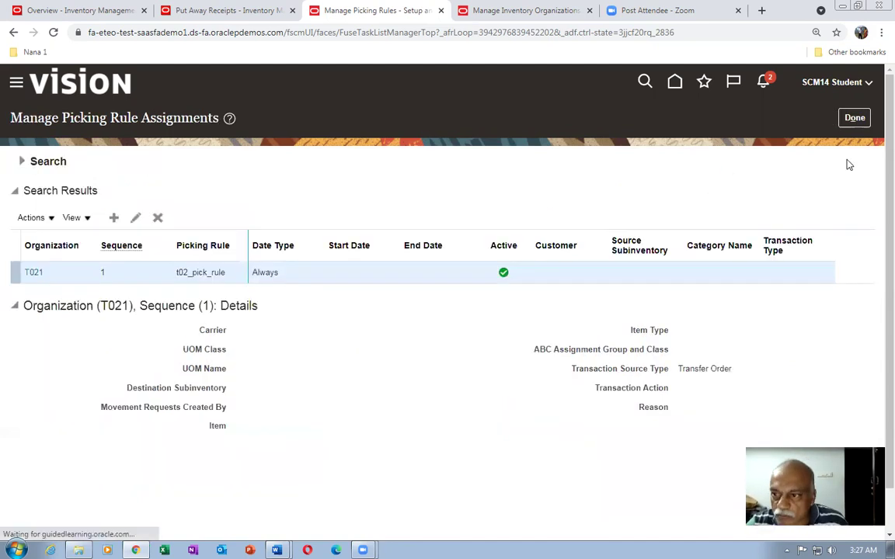
Finish the picking rule setup and open Create Miscellaneous Transaction in Inventory Management for organization T021.
left_click(855, 117)
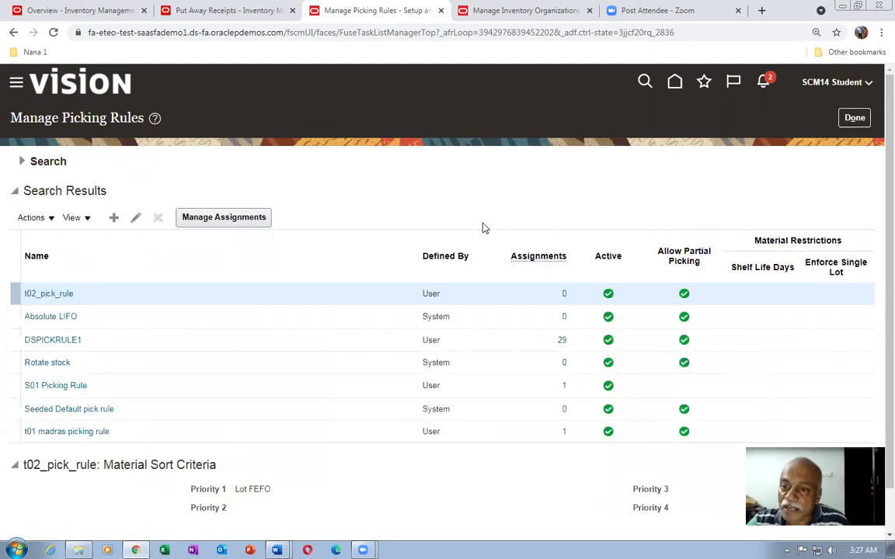
left_click(855, 118)
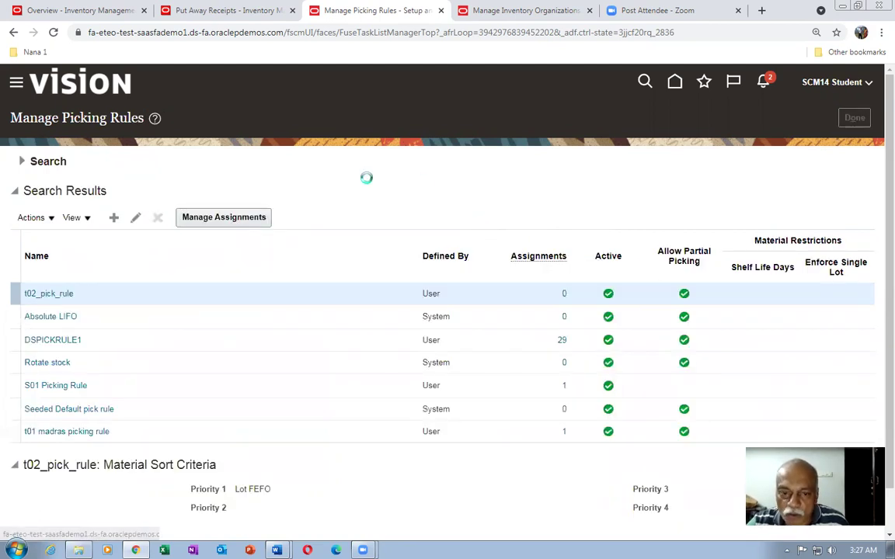
left_click(673, 84)
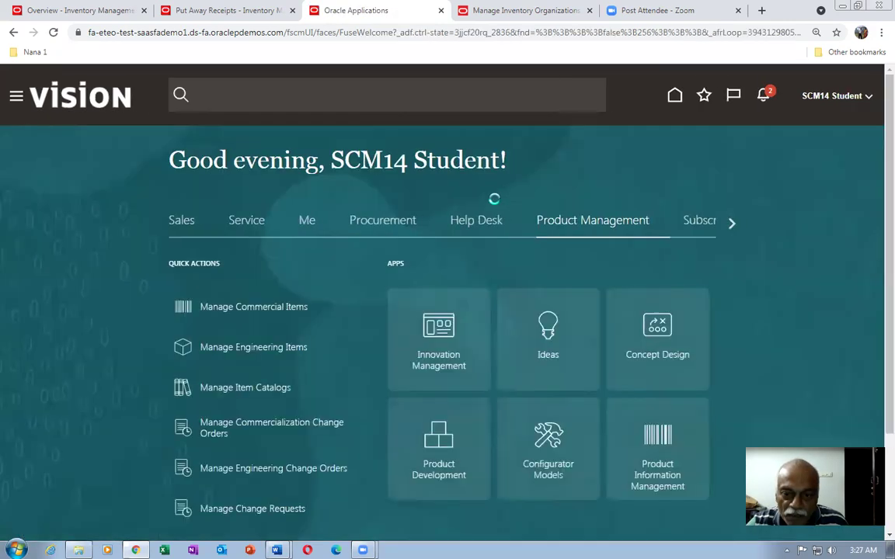
left_click(732, 223)
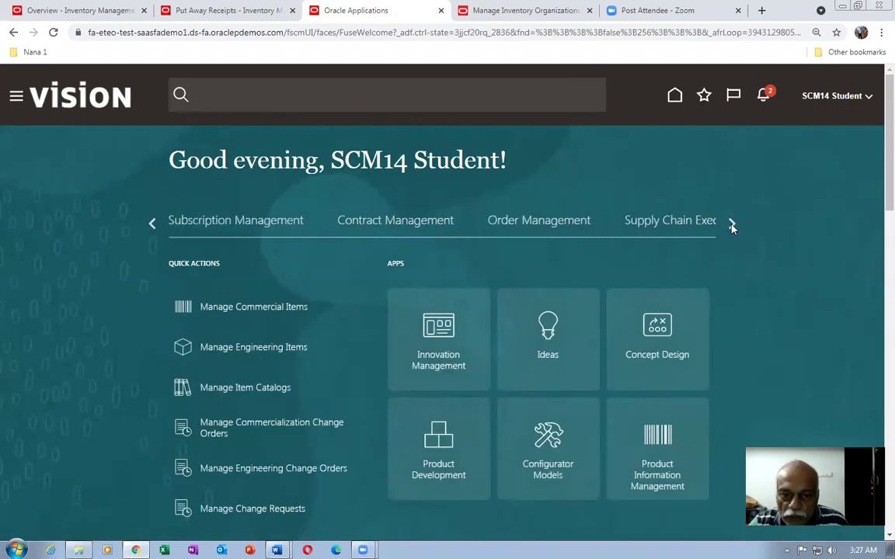
left_click(644, 230)
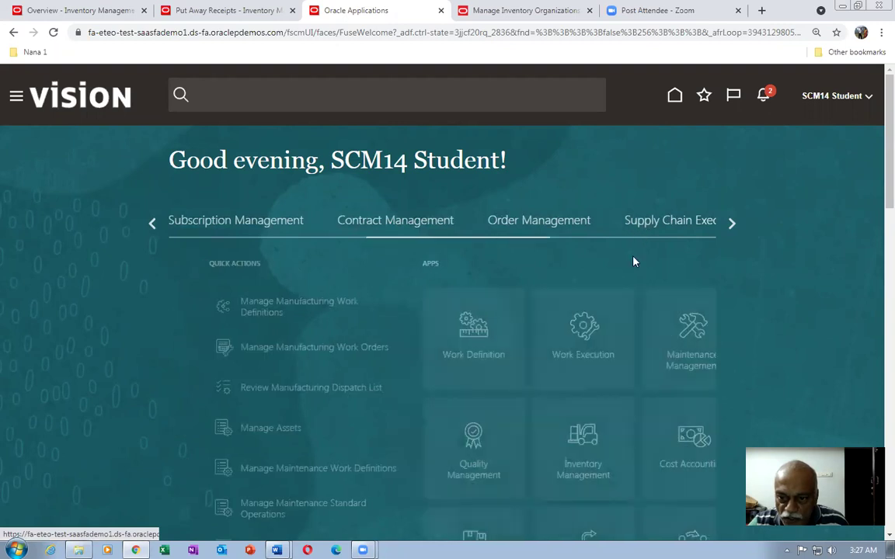
left_click(553, 453)
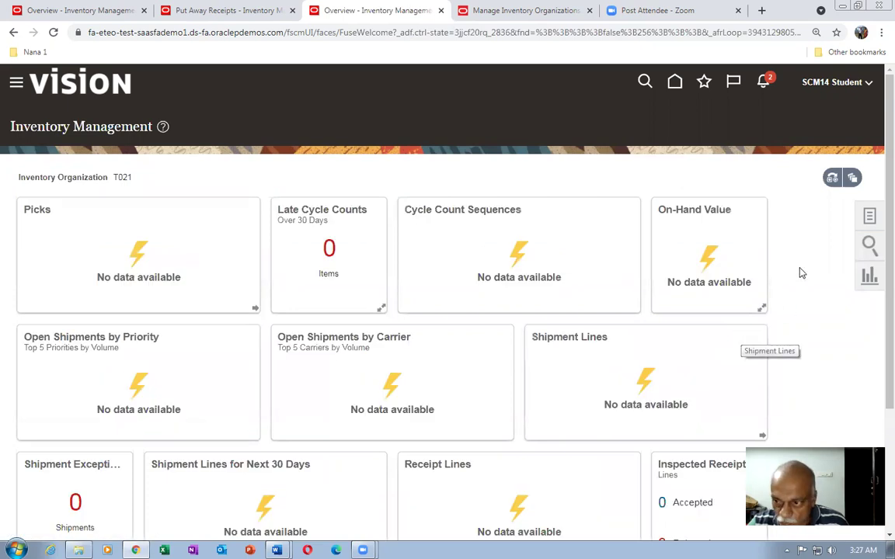
left_click(868, 217)
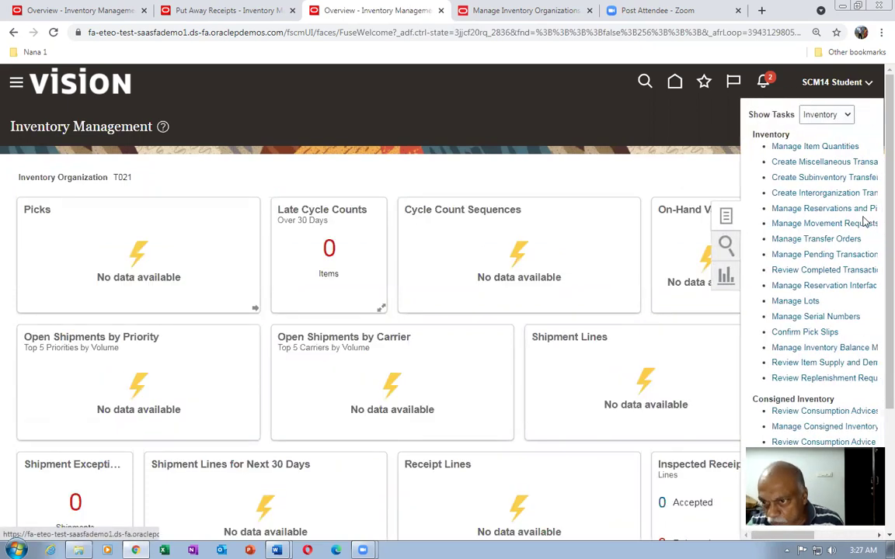
left_click(797, 163)
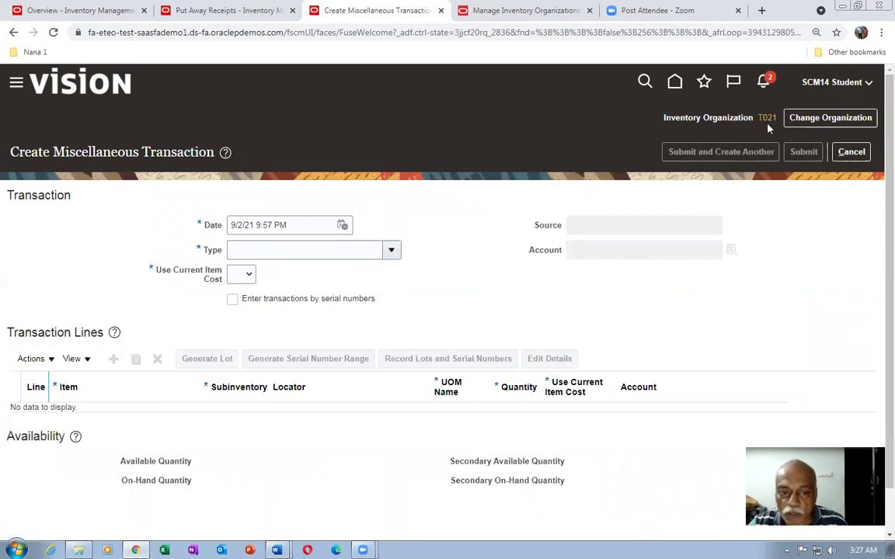
Set up a Miscellaneous Receipt with general ledger account 101.10.26225.000.000.000 and Use Current Item Cost set to Yes.
left_click(392, 250)
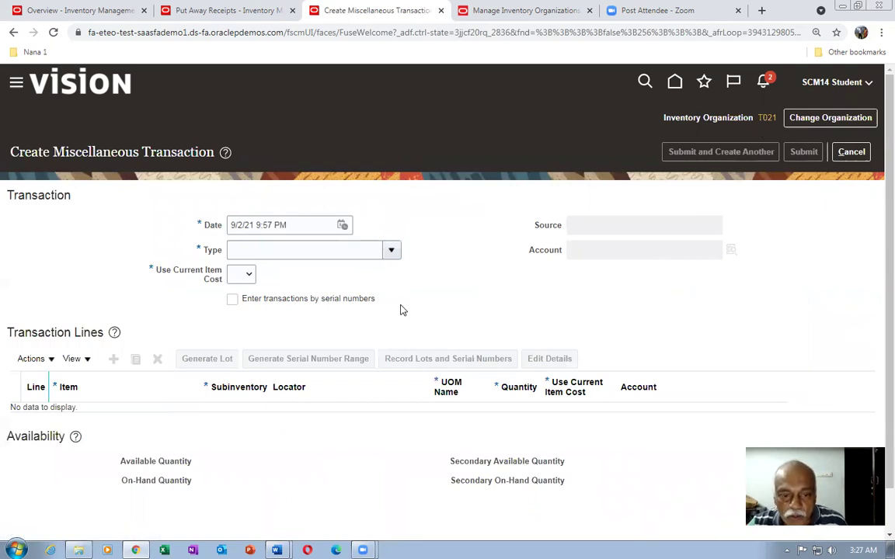
left_click(344, 415)
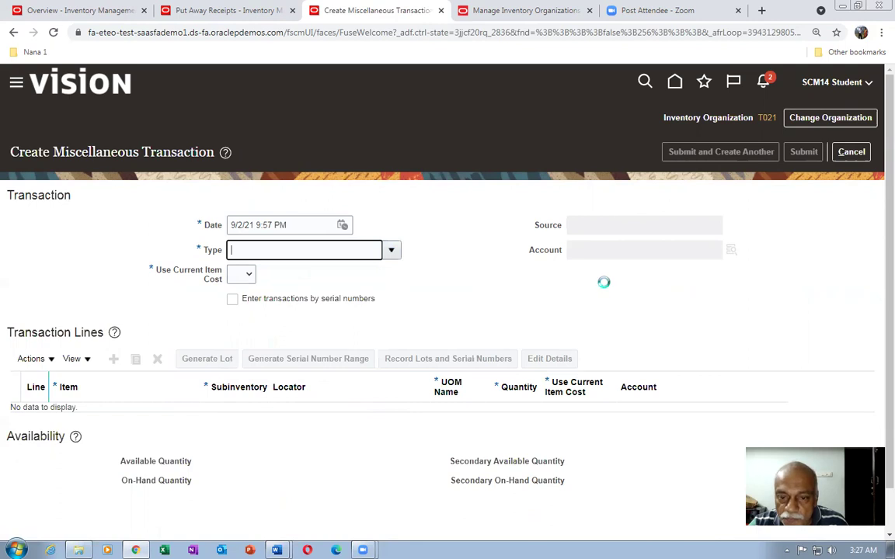
left_click(731, 250)
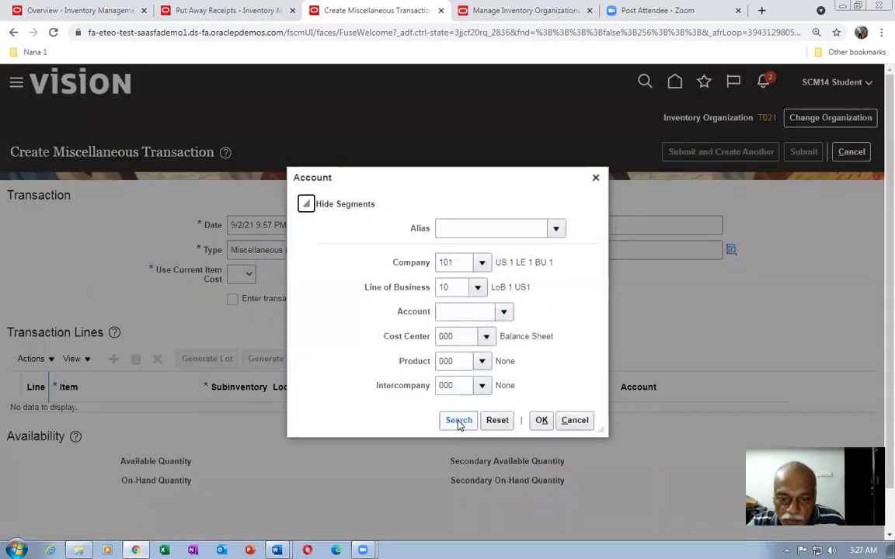
left_click(458, 421)
left_click(349, 268)
left_click(542, 510)
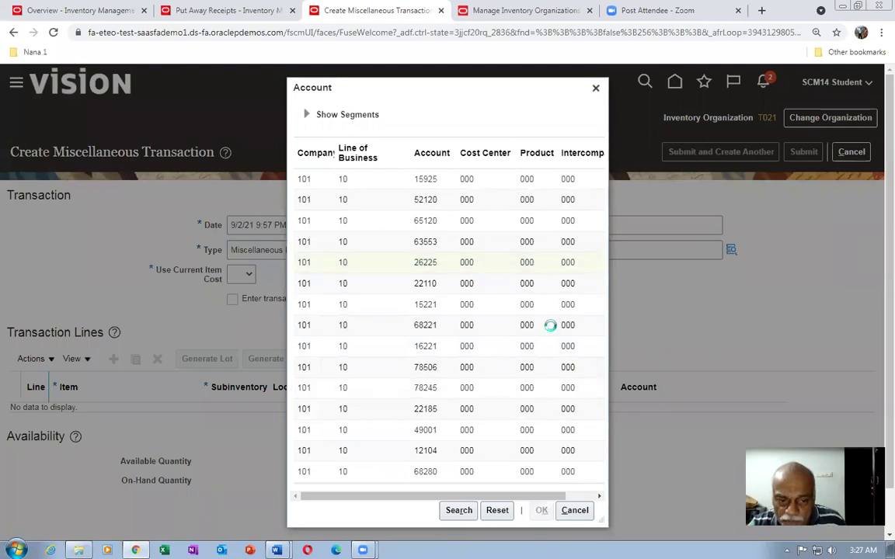
left_click(237, 274)
left_click(237, 310)
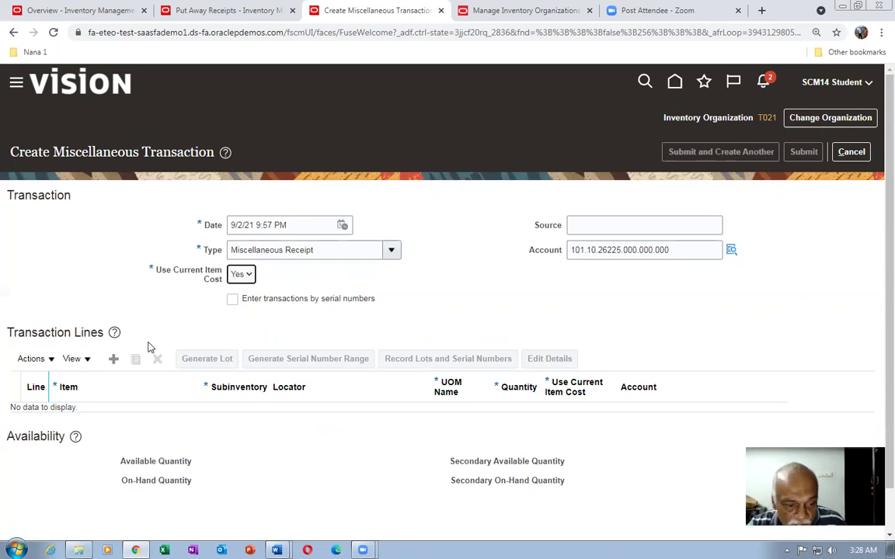
Add a transaction line for item t02_ISTO in subinventory Main and open the line's details.
left_click(114, 359)
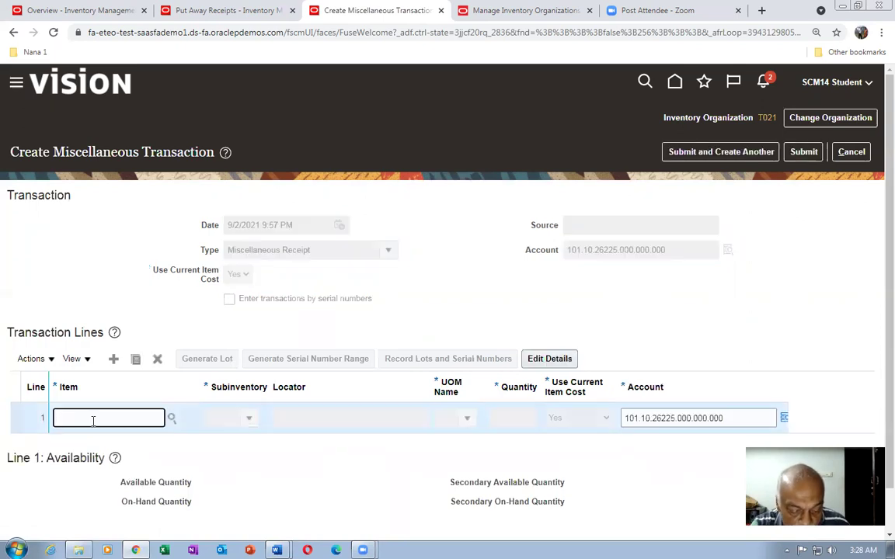
key("Tab")
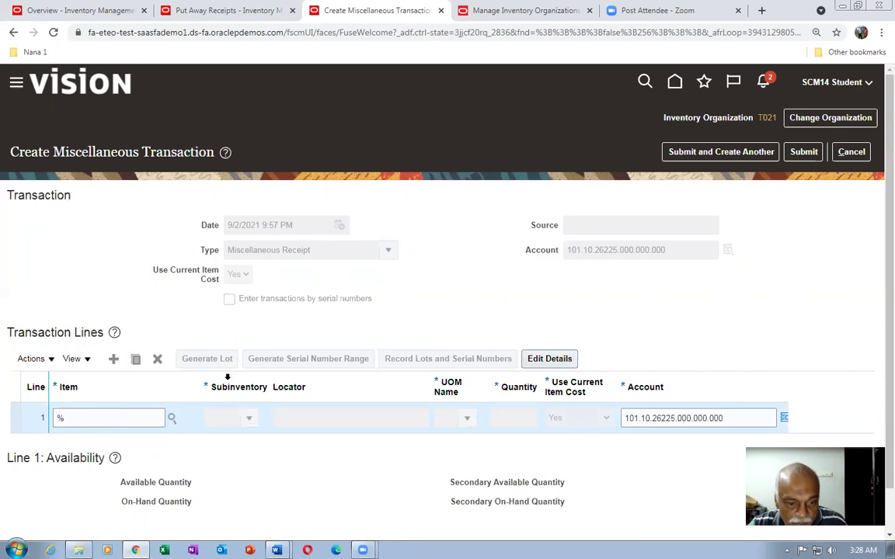
left_click(251, 418)
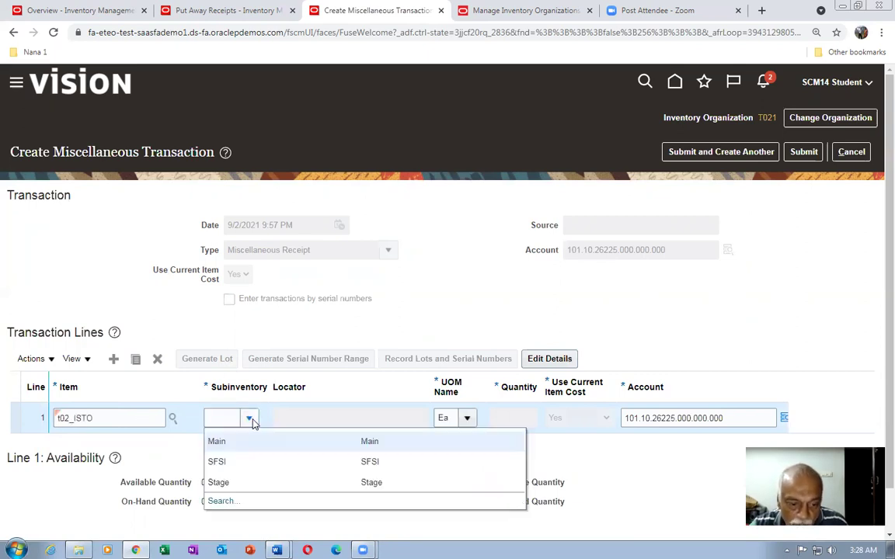
left_click(236, 446)
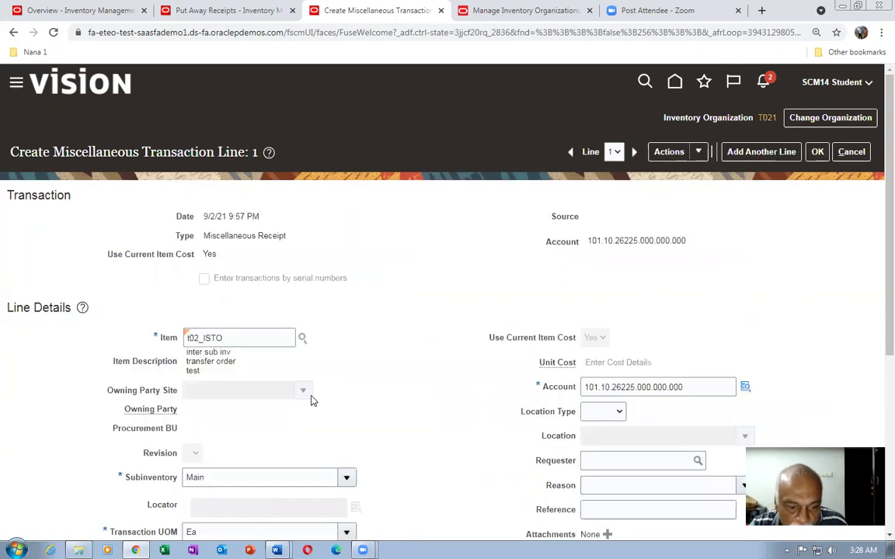
Enter a transaction quantity of 30 and assign lot 103 to the t02_ISTO line.
scroll(309, 398, "down", 3)
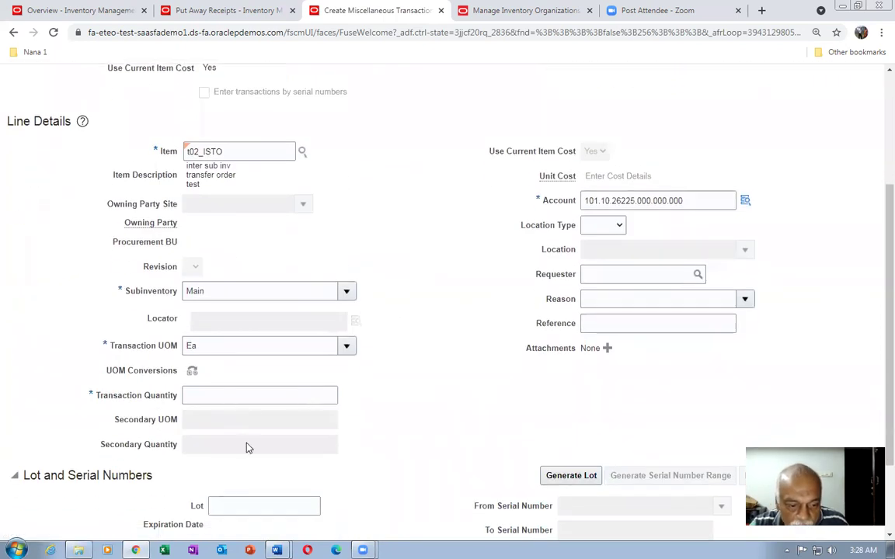
left_click(245, 505)
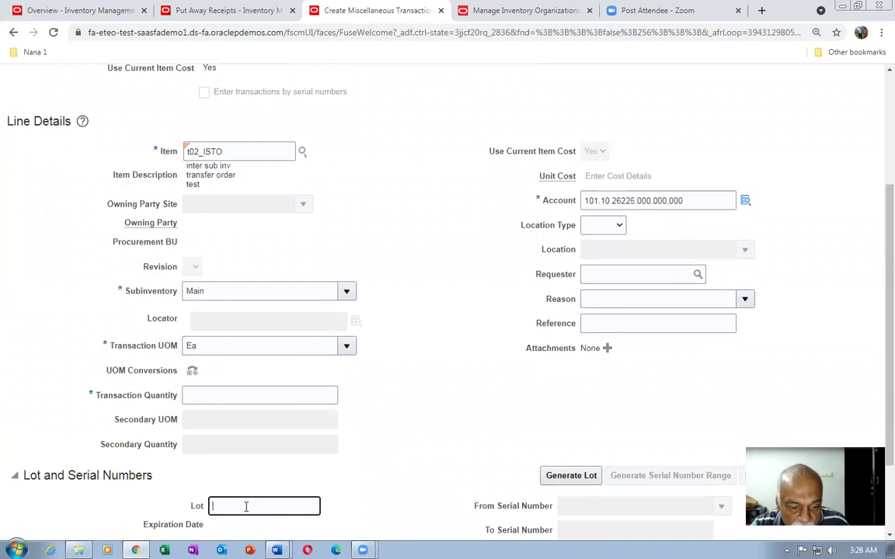
left_click(238, 397)
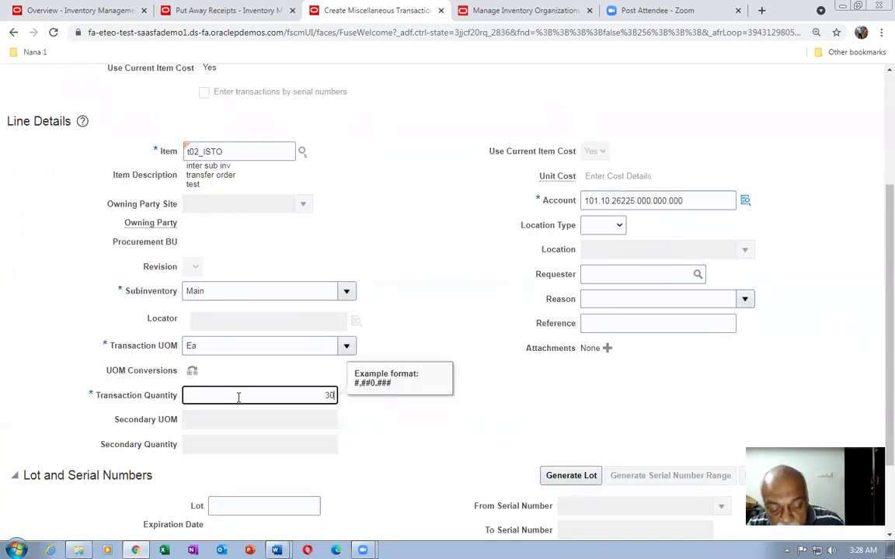
type("30")
key("Tab")
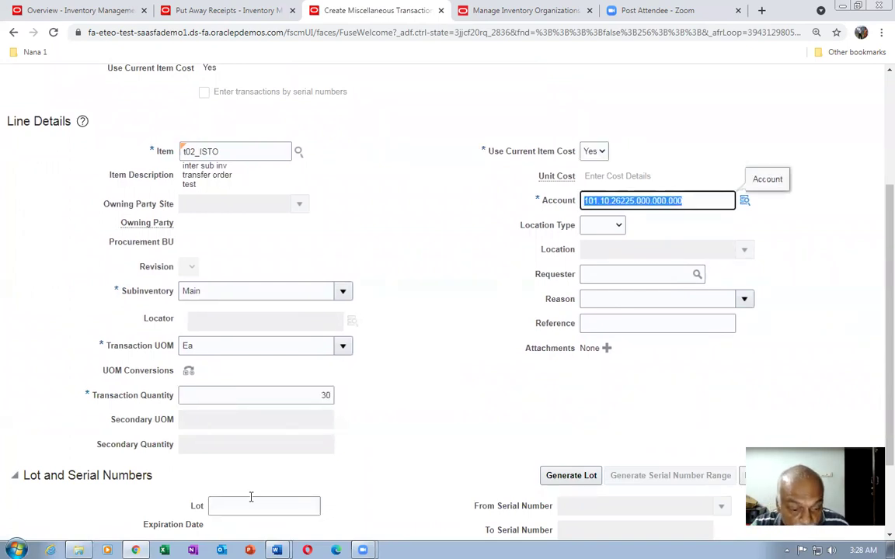
left_click(251, 506)
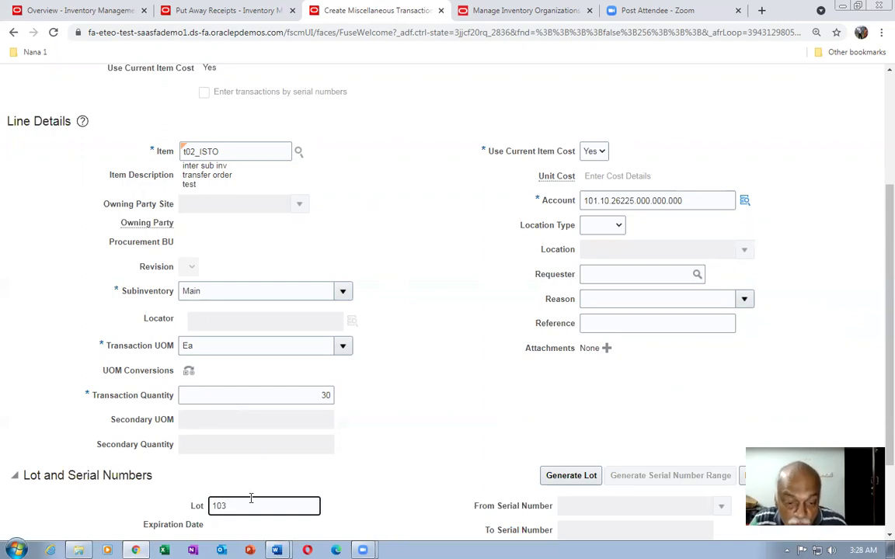
key("Tab")
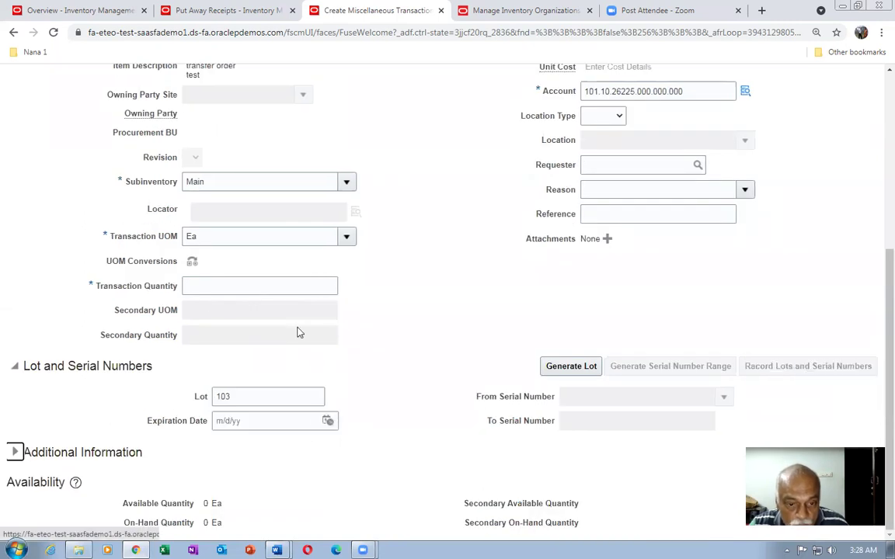
Try to re-enter a transaction quantity of 30 for lot 103 without an expiration date.
left_click(295, 289)
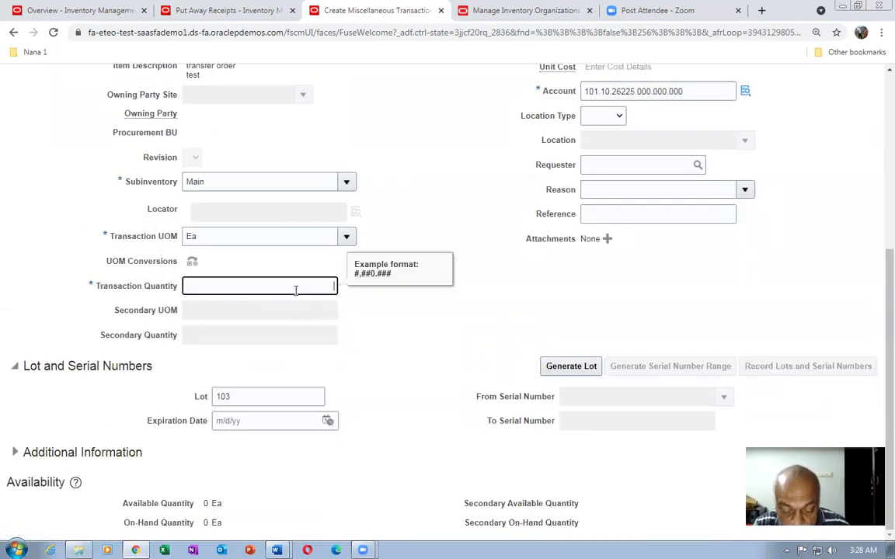
type("30")
key("Tab")
left_click(212, 288)
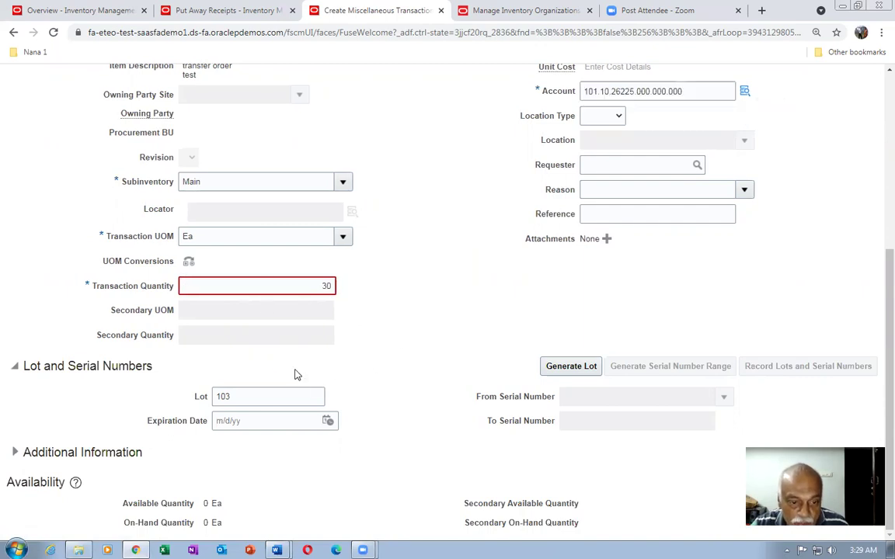
left_click(290, 286)
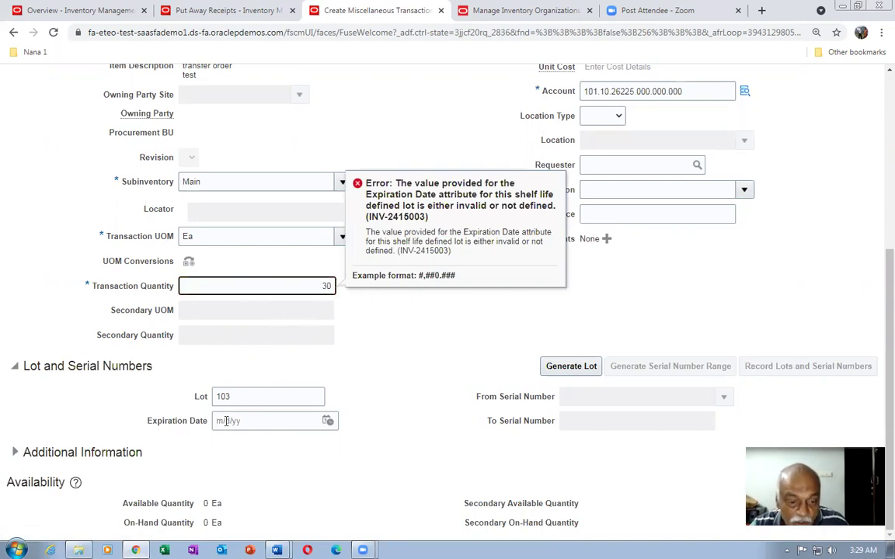
Set lot 103's expiration date to 9/6/21 and the transaction quantity to 30.
left_click(329, 424)
left_click(329, 423)
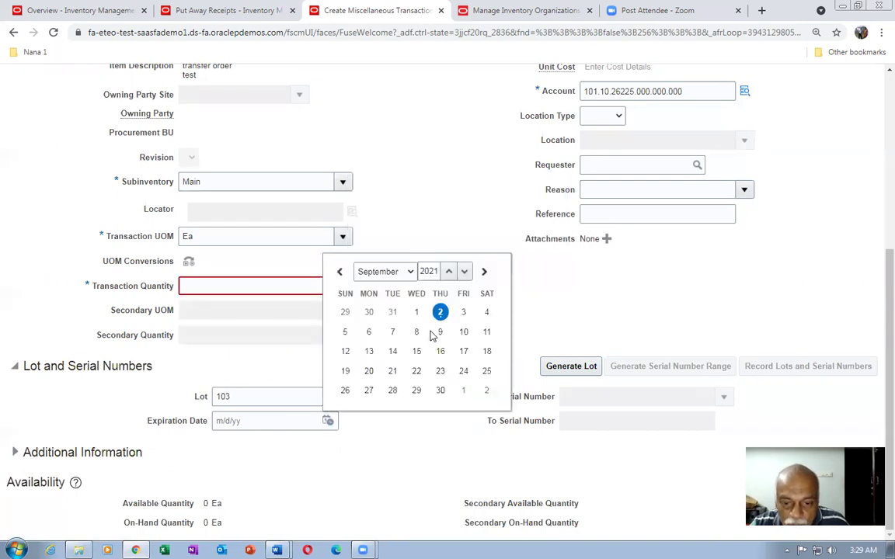
left_click(370, 334)
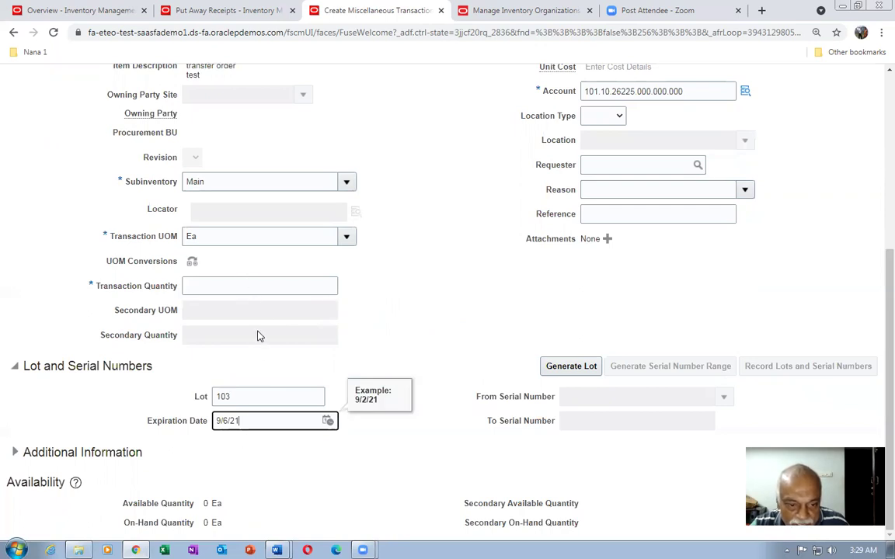
left_click(275, 281)
type("30")
key("Tab")
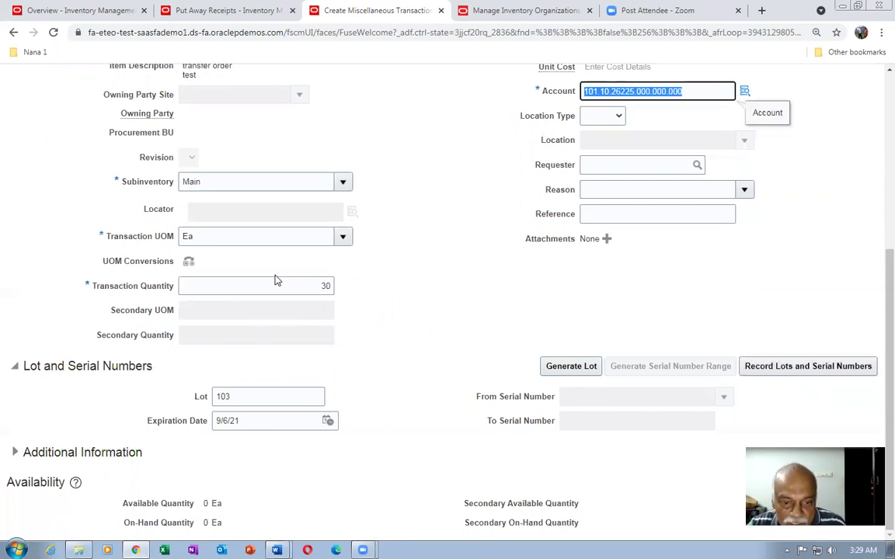
Confirm the details of the 30 Ea line with lot 103 and return to the transaction lines.
left_click(523, 323)
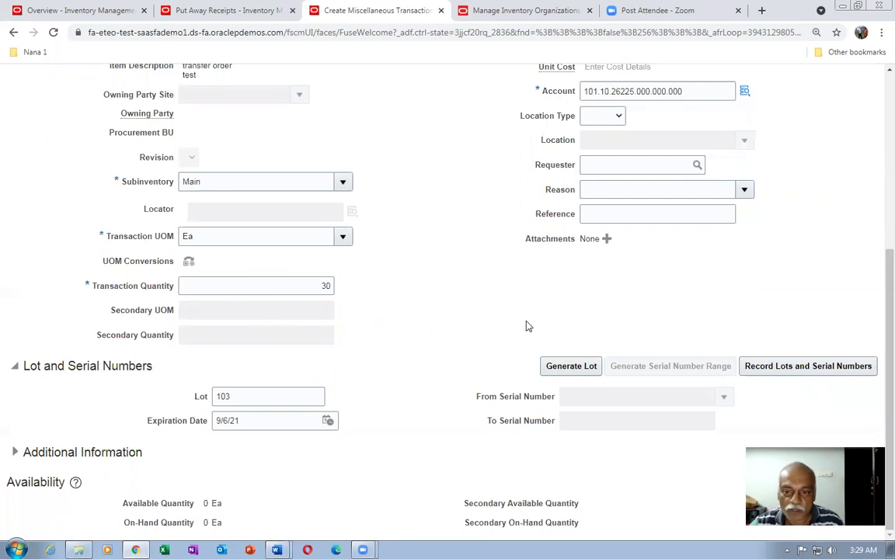
scroll(526, 326, "up", 4)
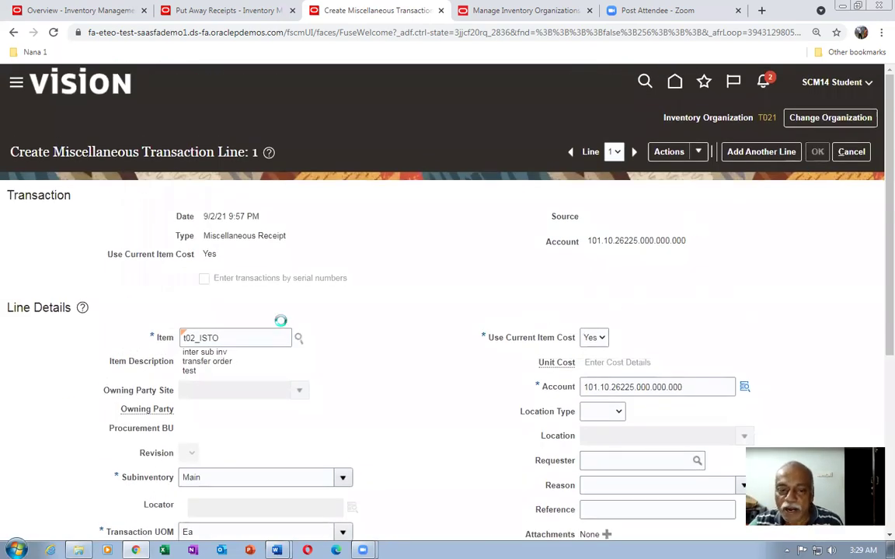
left_click_drag(156, 418, 0, 412)
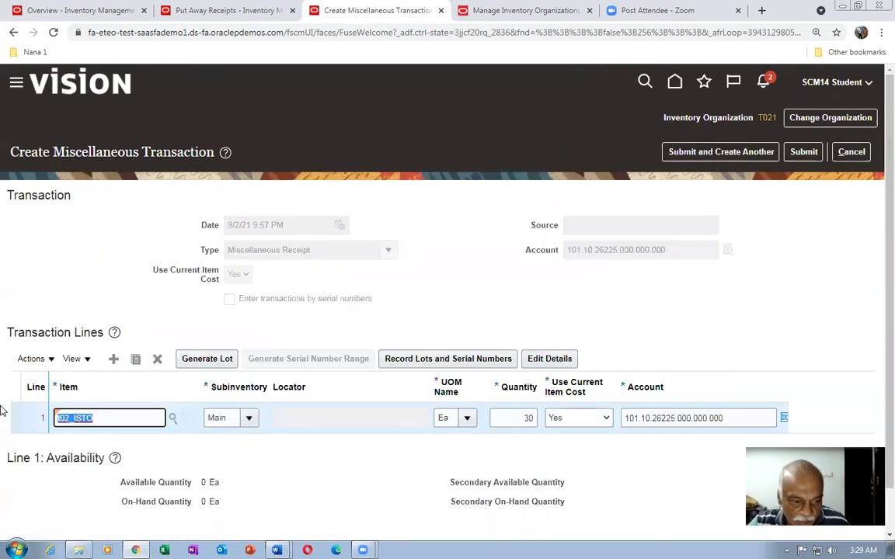
left_click(144, 282)
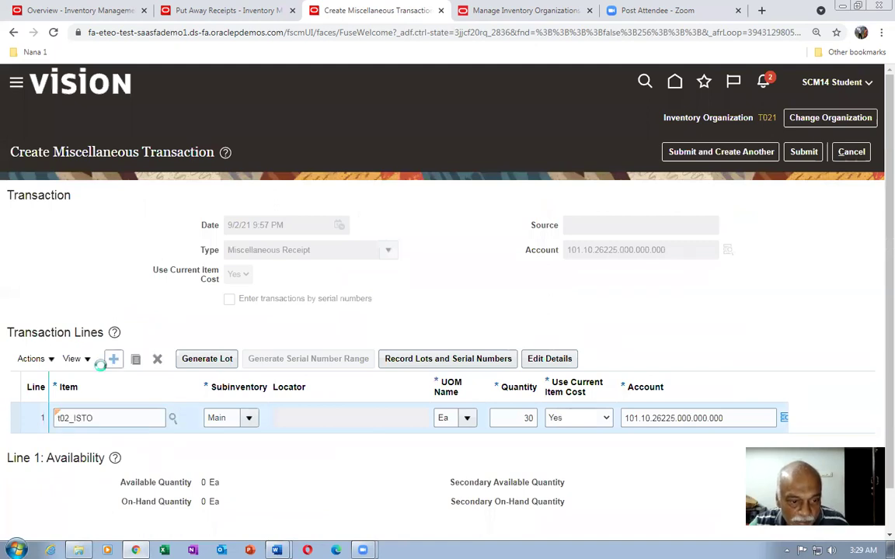
Add another miscellaneous receipt line for item t02_ISTO.
left_click(111, 362)
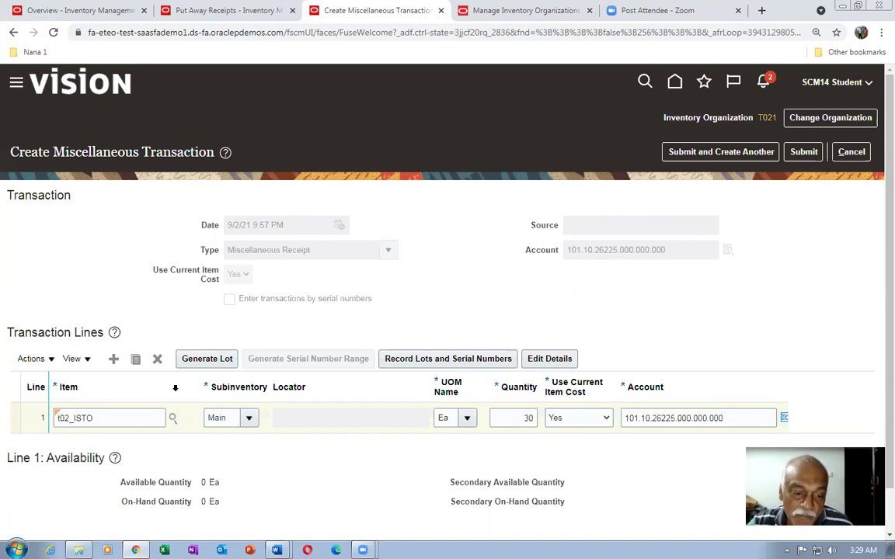
left_click(64, 418)
type("t02_ISTO")
key("Tab")
Set the new t02_ISTO line's subinventory to Main and its quantity to 20.
left_click(249, 419)
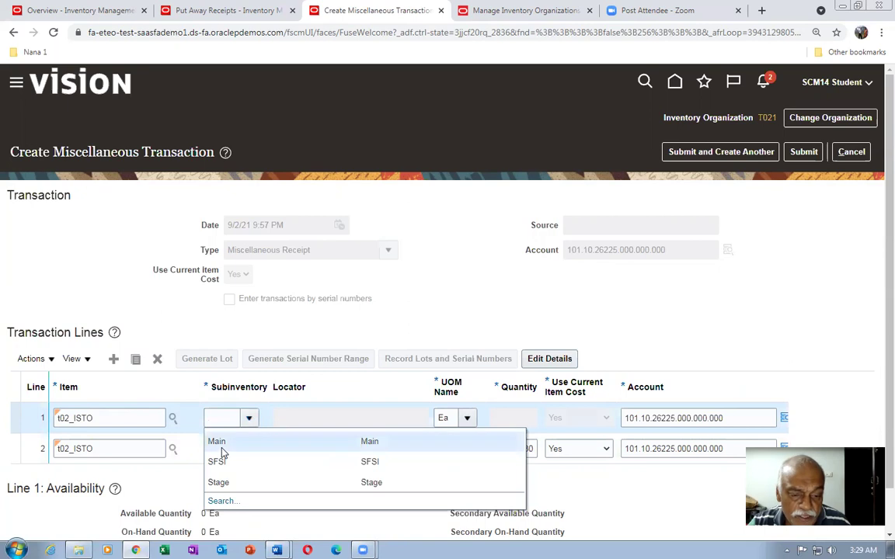
key("Escape")
type("Main")
left_click(503, 417)
type("10")
left_click_drag(502, 417, 542, 437)
type("20")
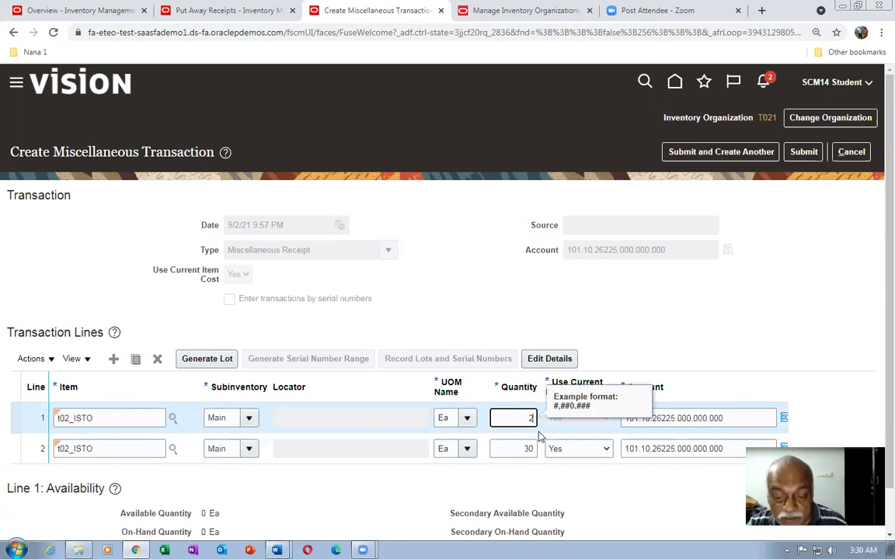
left_click(457, 320)
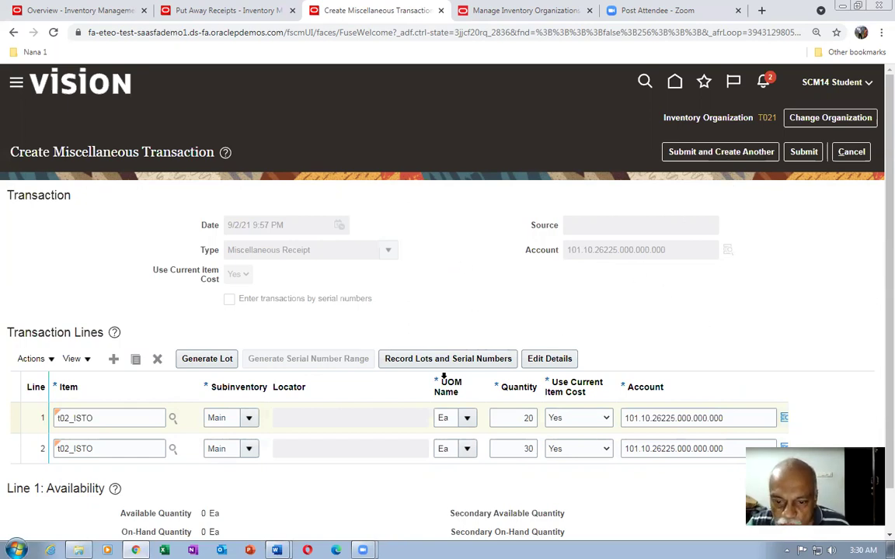
Open the details of the new 20 Ea line and enter lot 104.
left_click(549, 359)
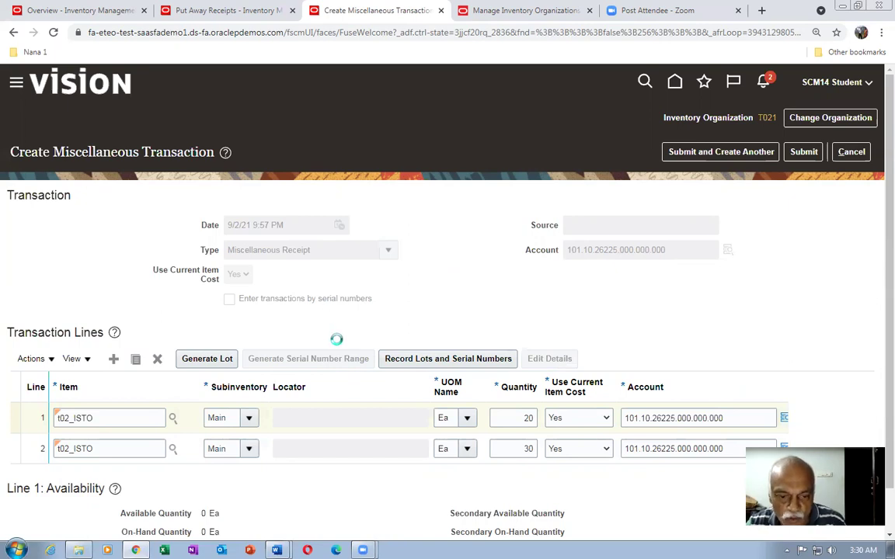
scroll(336, 347, "down", 3)
left_click(259, 445)
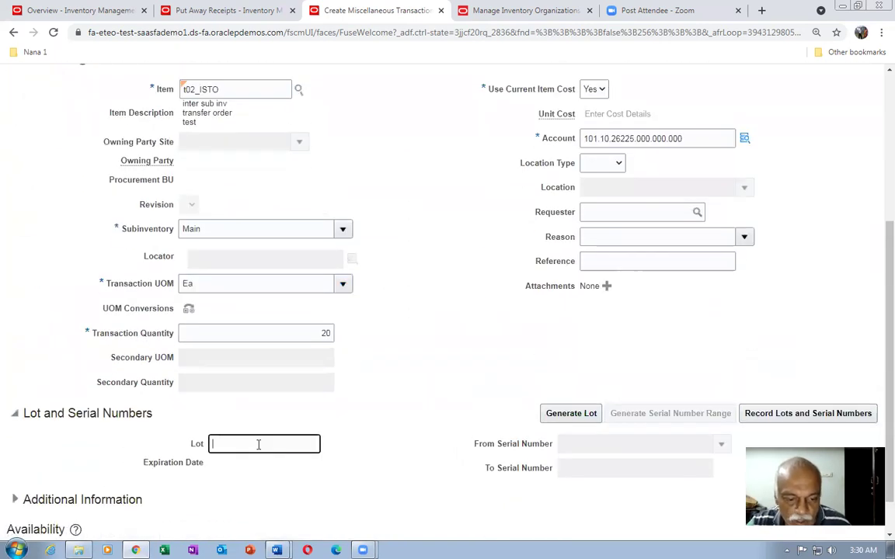
type("104")
key("Tab")
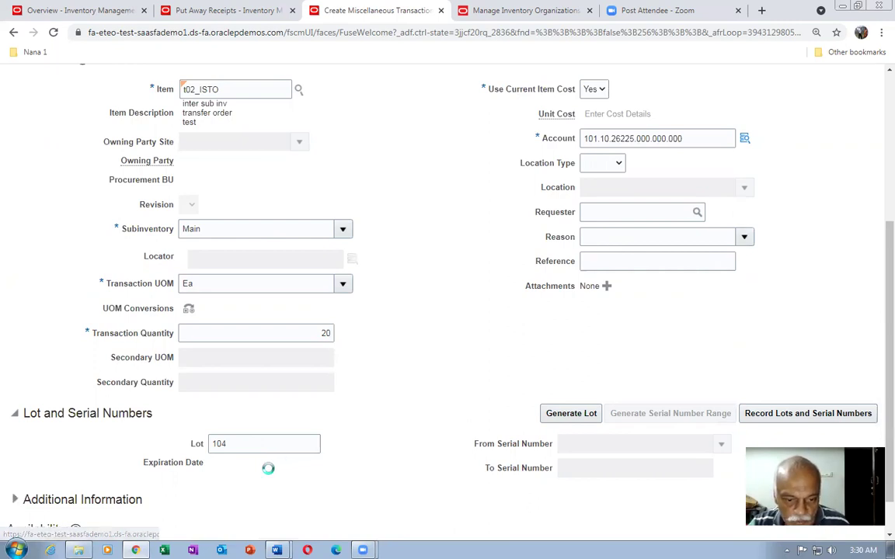
Clear the transaction quantity and set lot 104's expiration date to 9/10/21.
double_click(322, 333)
key("BackSpace")
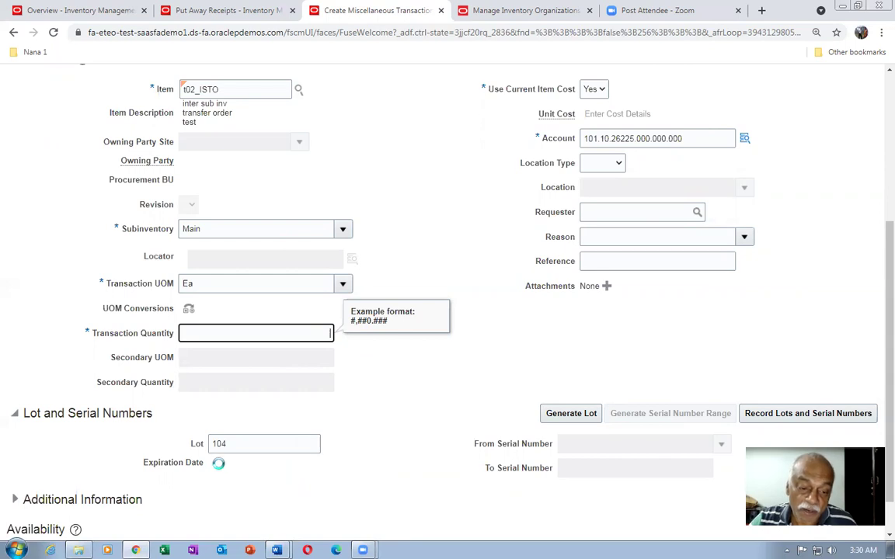
left_click(285, 451)
key("Tab")
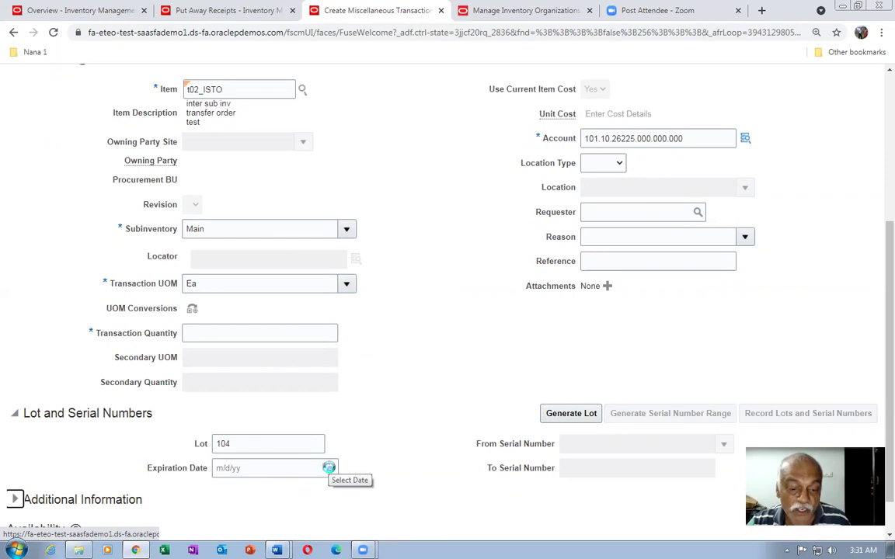
left_click(329, 468)
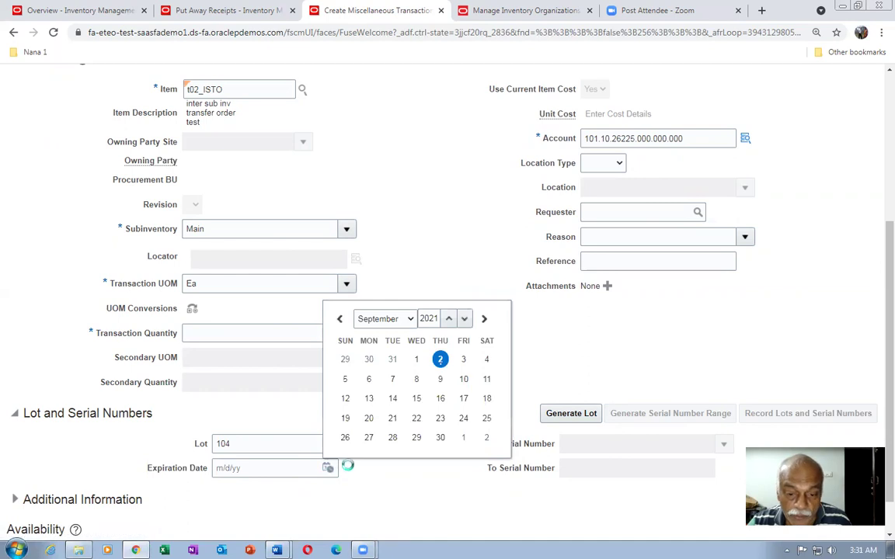
left_click(464, 379)
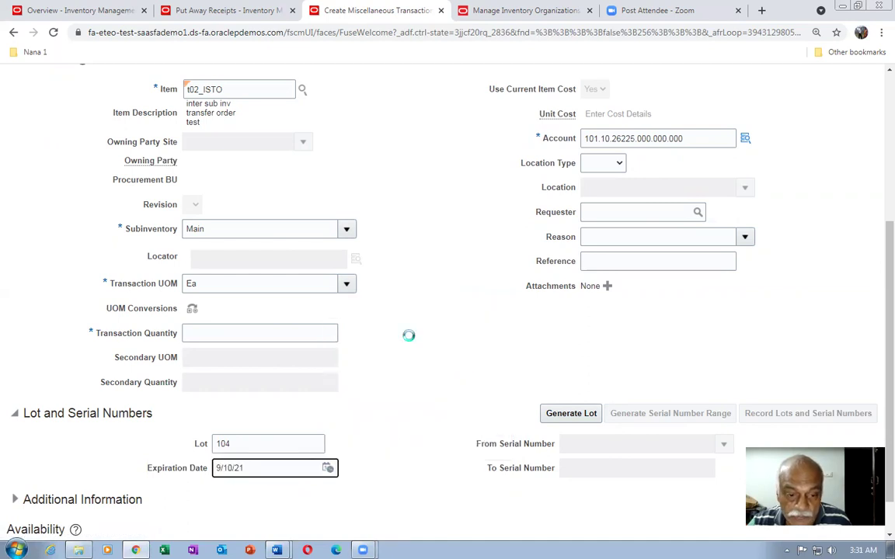
Set the transaction quantity to 20 and confirm the line details.
left_click(227, 332)
type("20")
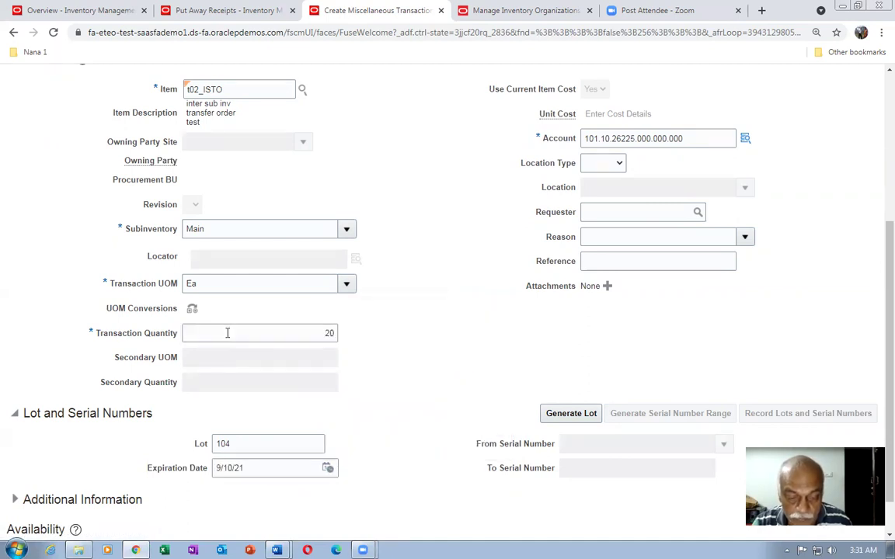
key("Tab")
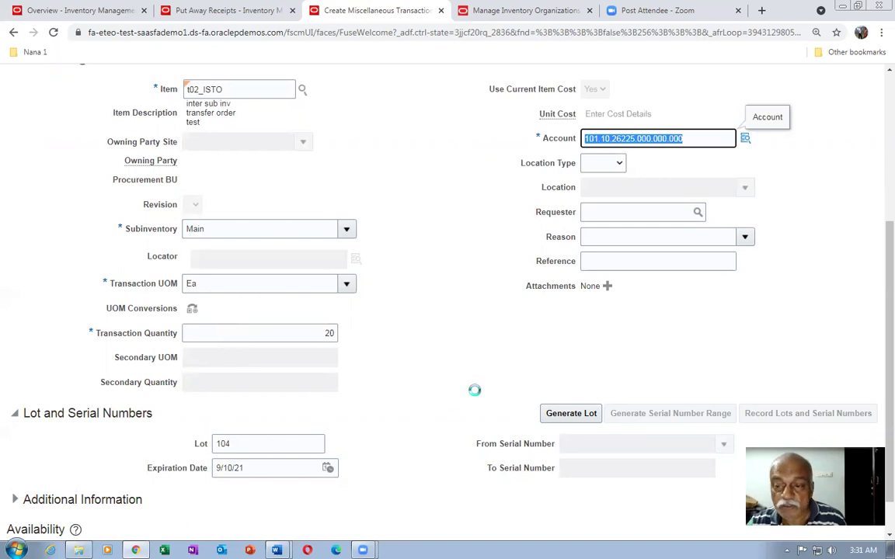
scroll(474, 390, "up", 5)
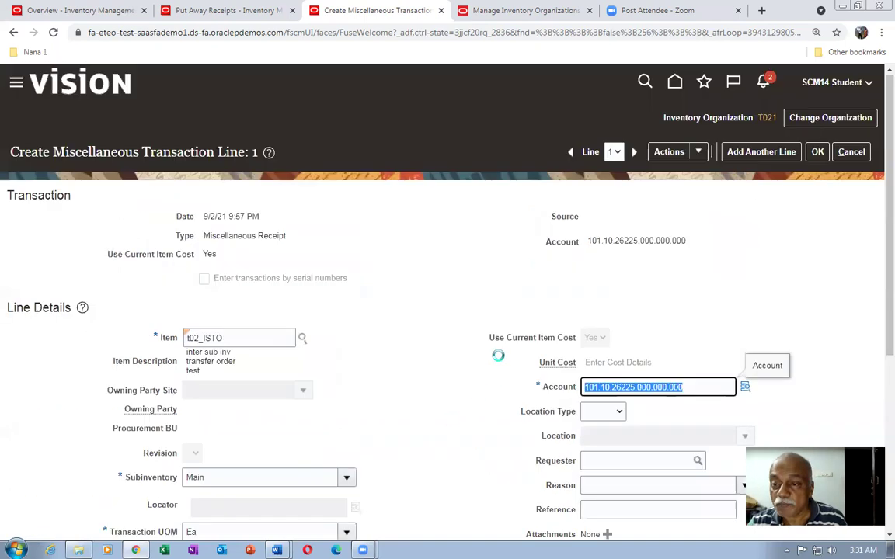
left_click(818, 152)
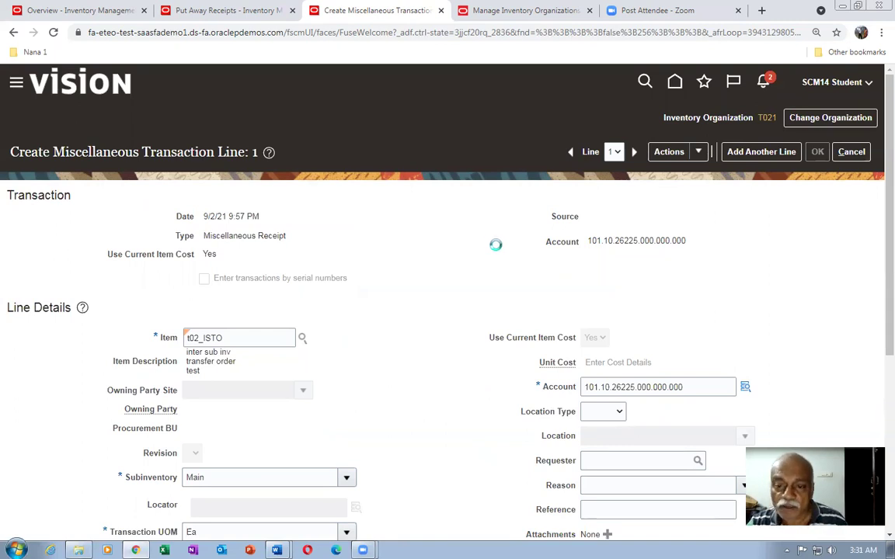
Switch to the Min_Max_Planning document in Word and examine the Main Sub Inventory stock and FLM, also checking the receipt line's details in the browser.
key("alt+Tab")
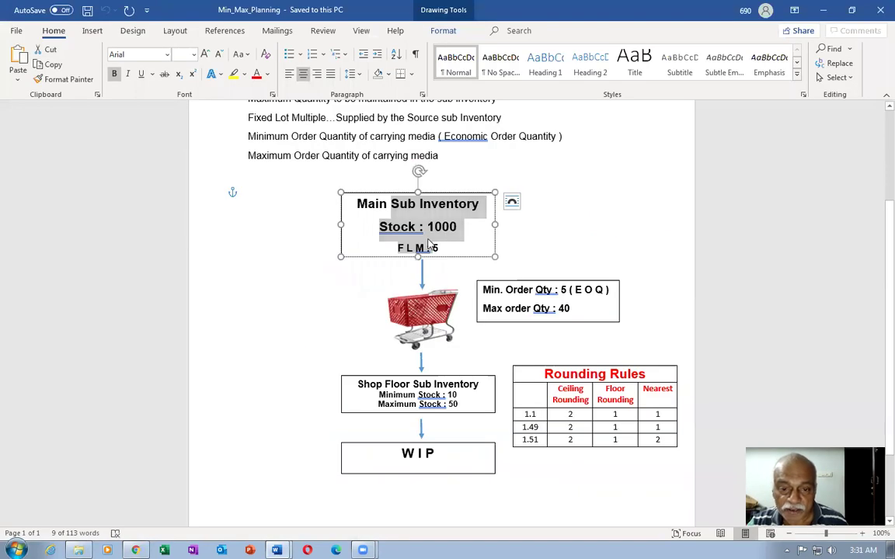
left_click_drag(393, 206, 415, 248)
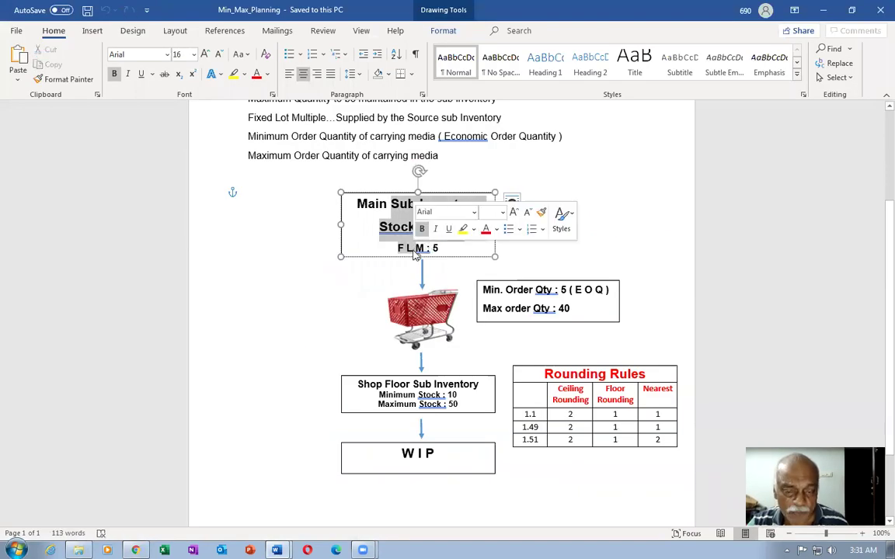
left_click(459, 247)
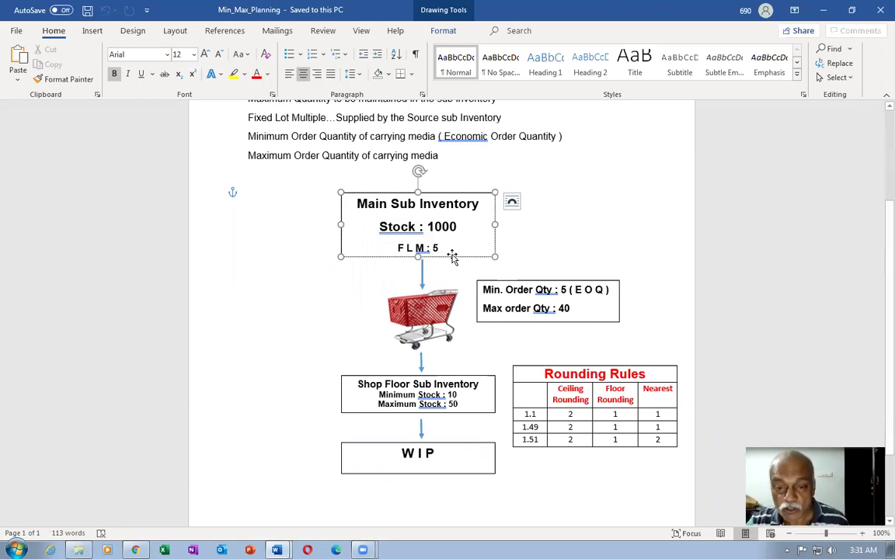
left_click_drag(439, 248, 419, 204)
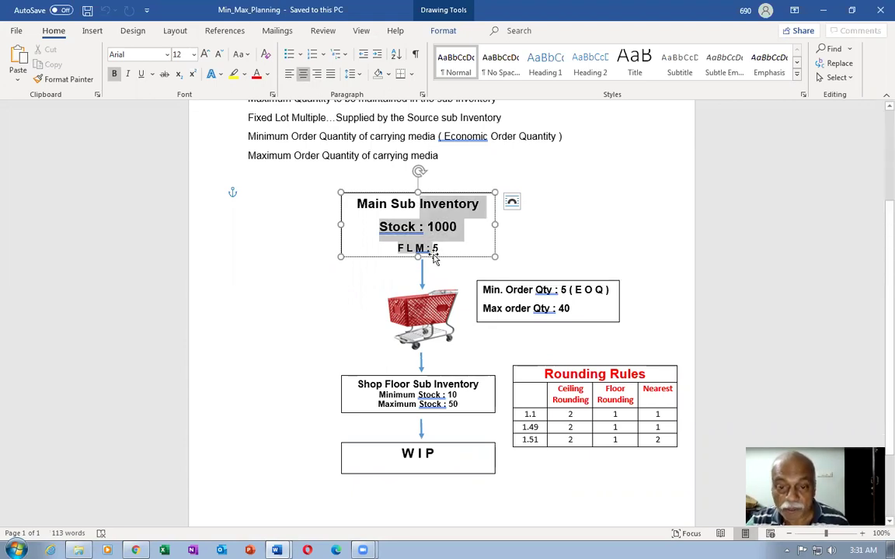
left_click(465, 253)
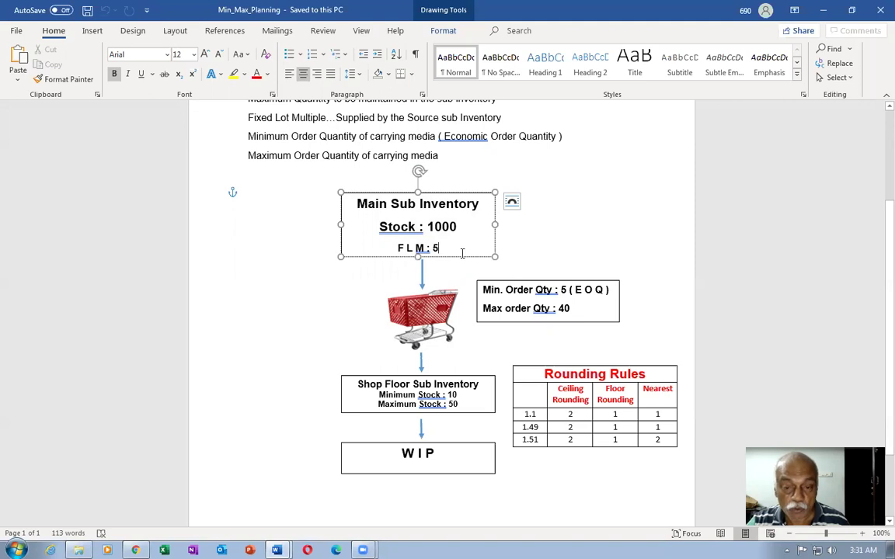
key("alt+Tab")
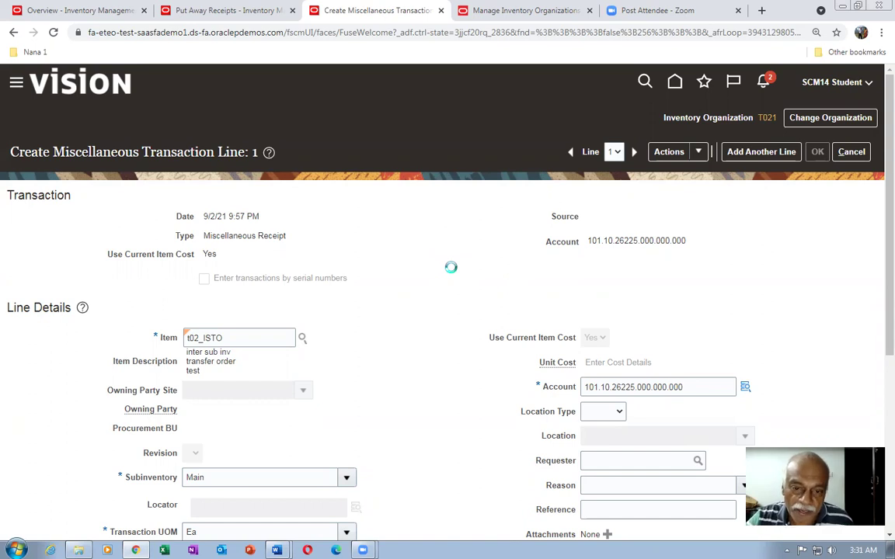
scroll(450, 268, "down", 4)
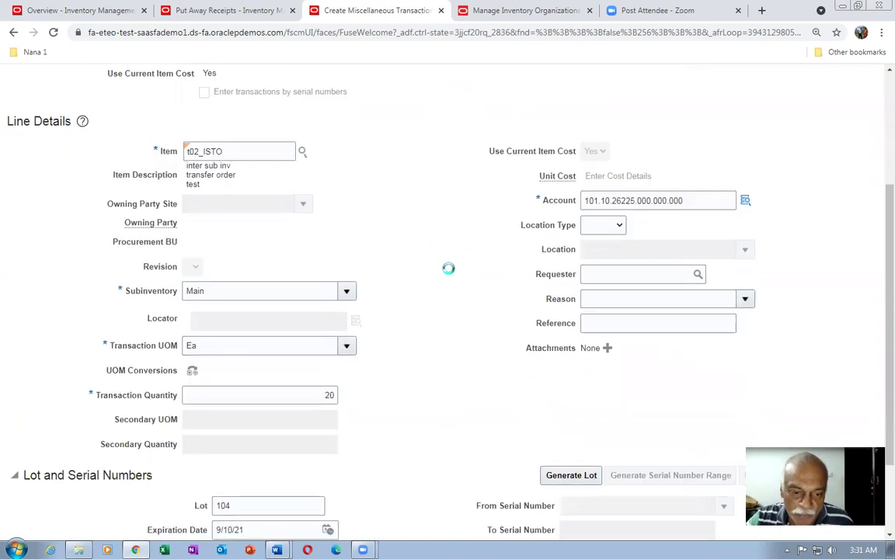
scroll(448, 268, "down", 3)
scroll(449, 268, "up", 5)
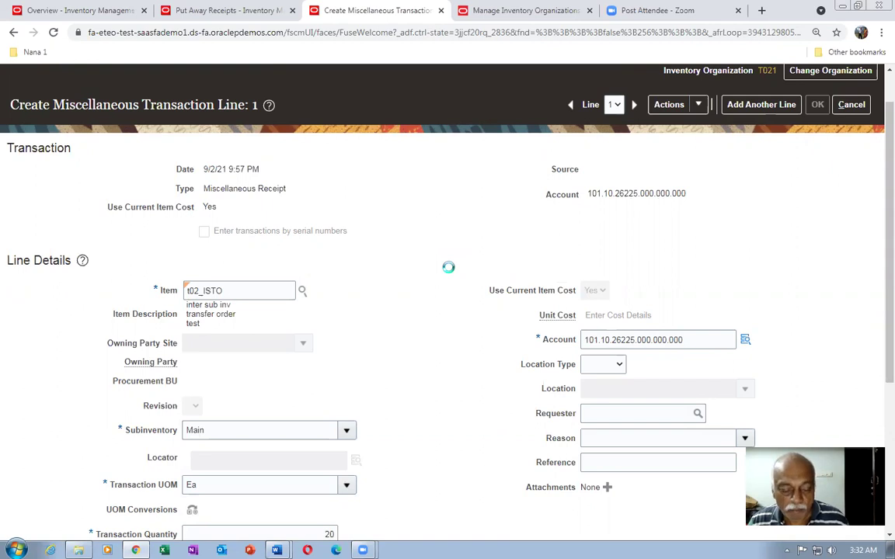
key("alt+Tab")
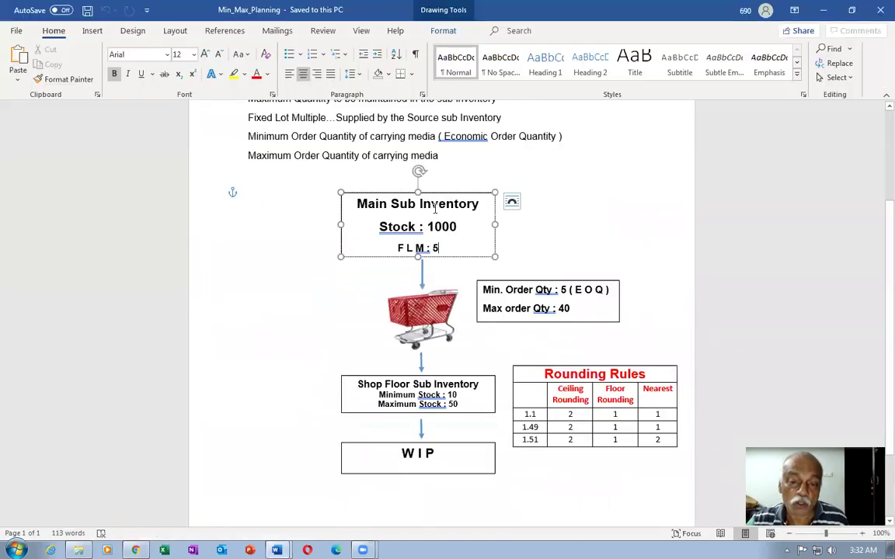
left_click_drag(420, 204, 423, 249)
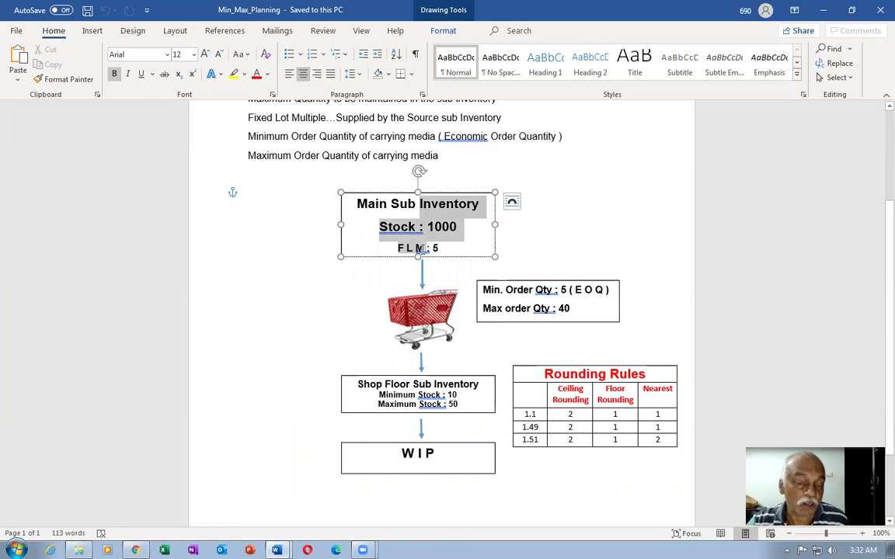
left_click(559, 256)
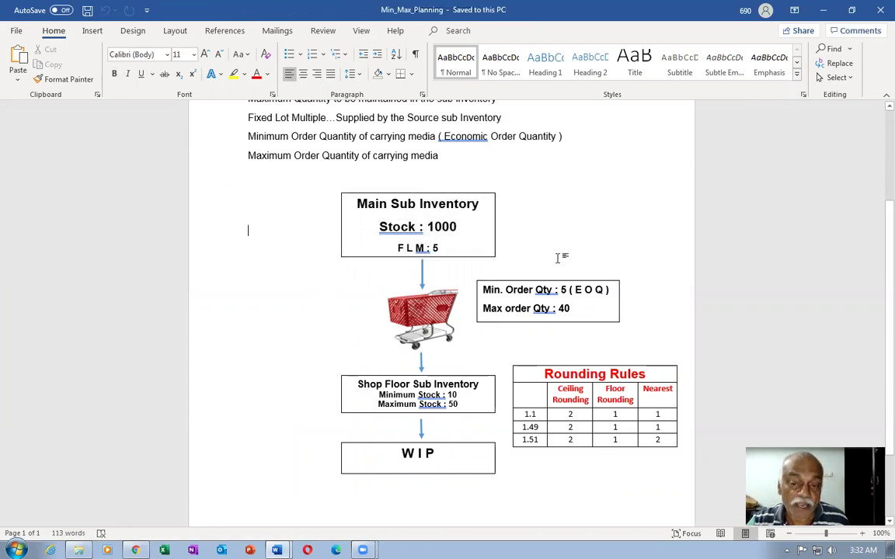
key("alt+Tab")
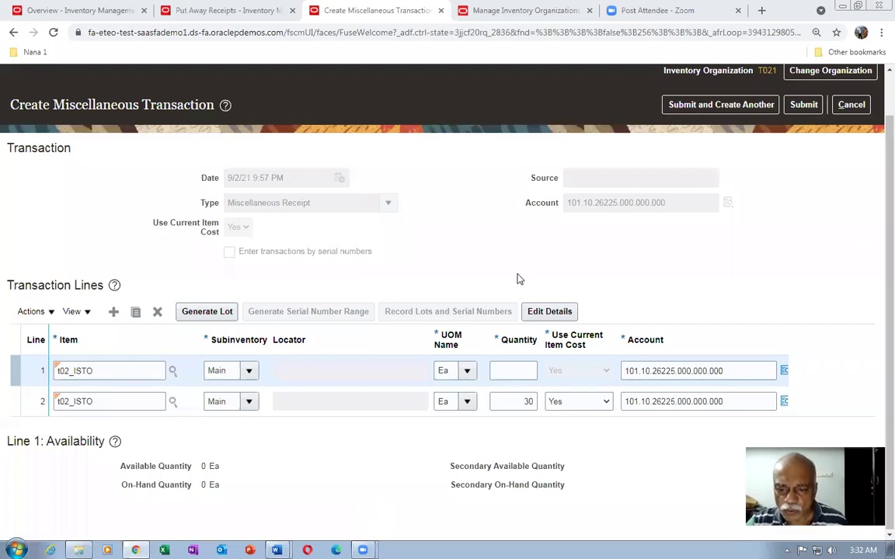
Set the quantity of transaction line 1 to 20 and try to submit the miscellaneous transaction.
left_click(506, 370)
type("20")
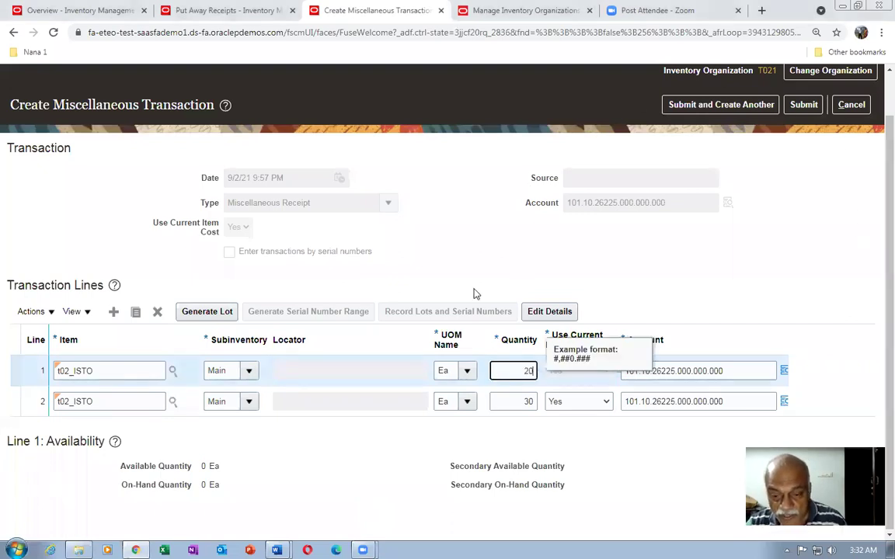
left_click(408, 221)
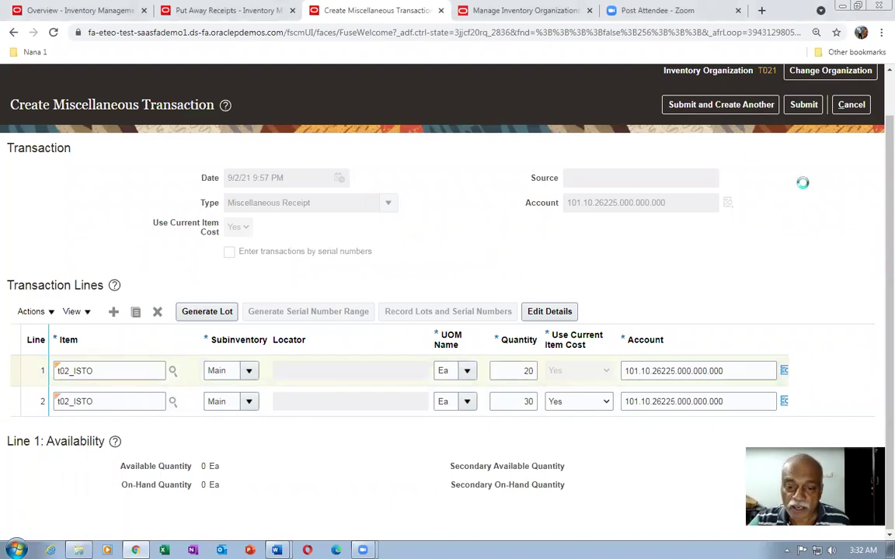
left_click(803, 105)
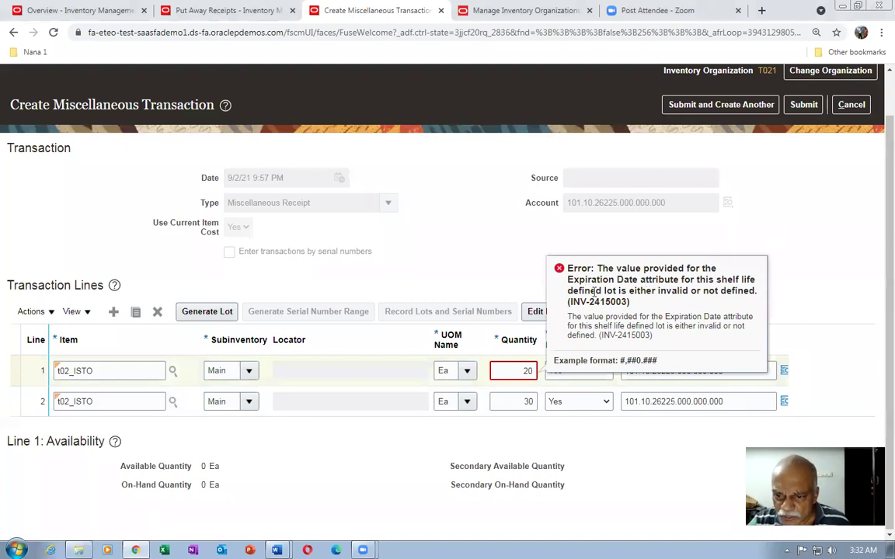
left_click(12, 372)
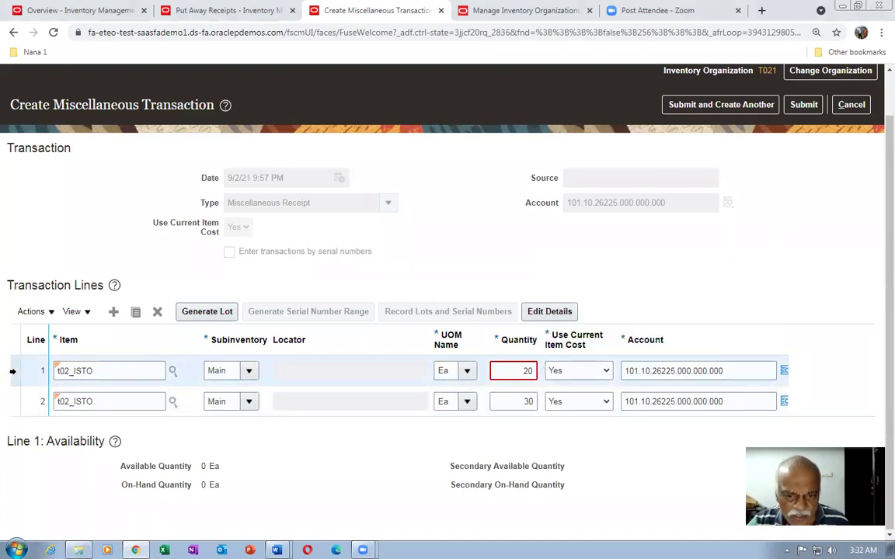
Open the details of transaction line 1 and set lot 104's expiration date to 9/10/21.
left_click(549, 312)
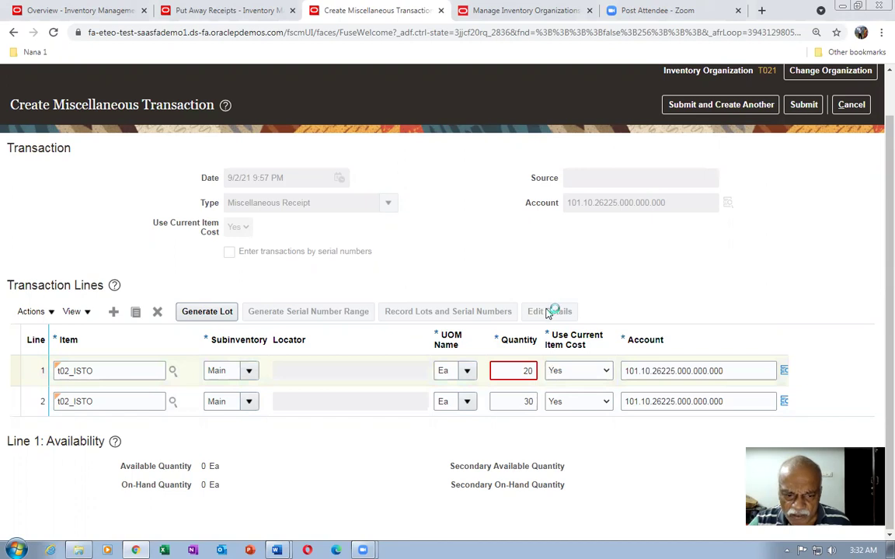
scroll(303, 423, "down", 5)
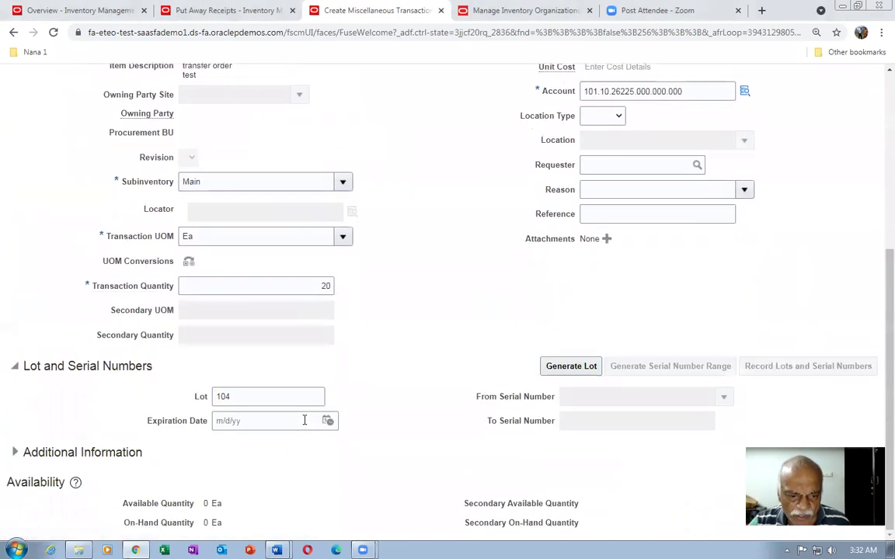
left_click(259, 420)
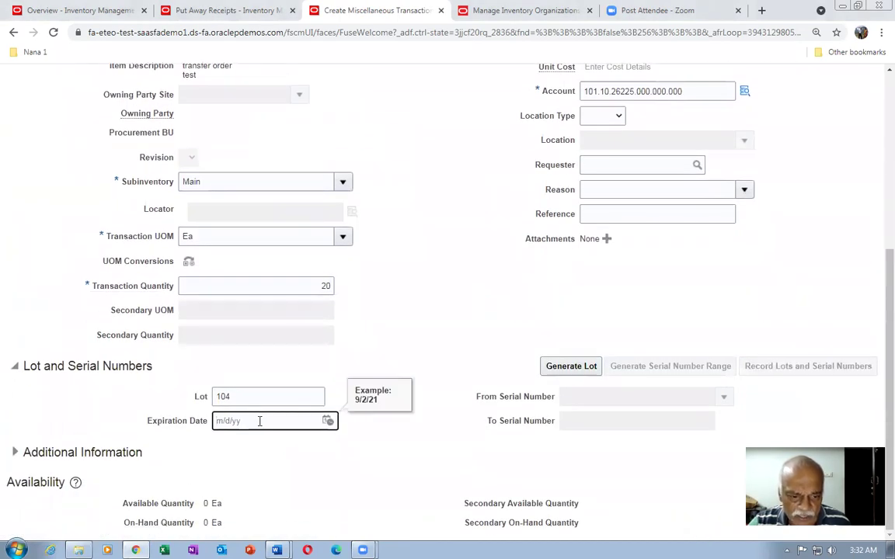
left_click(328, 421)
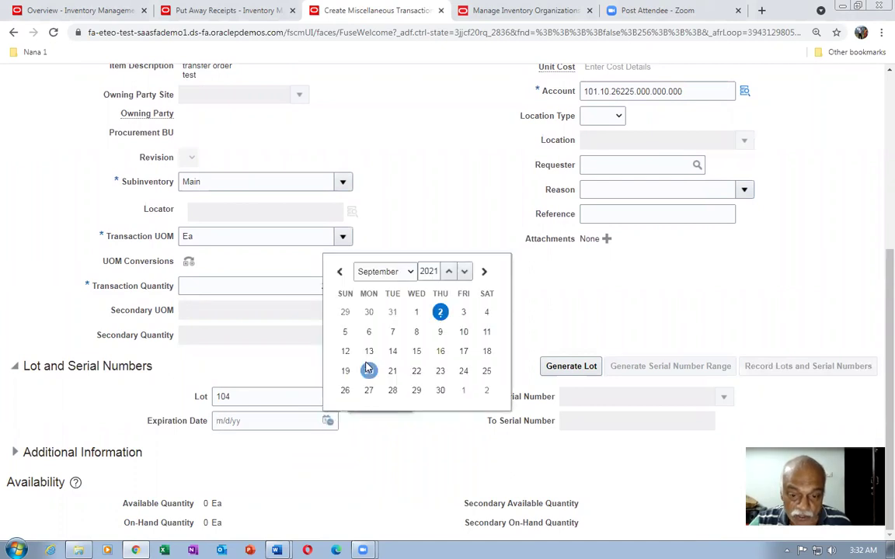
left_click(461, 334)
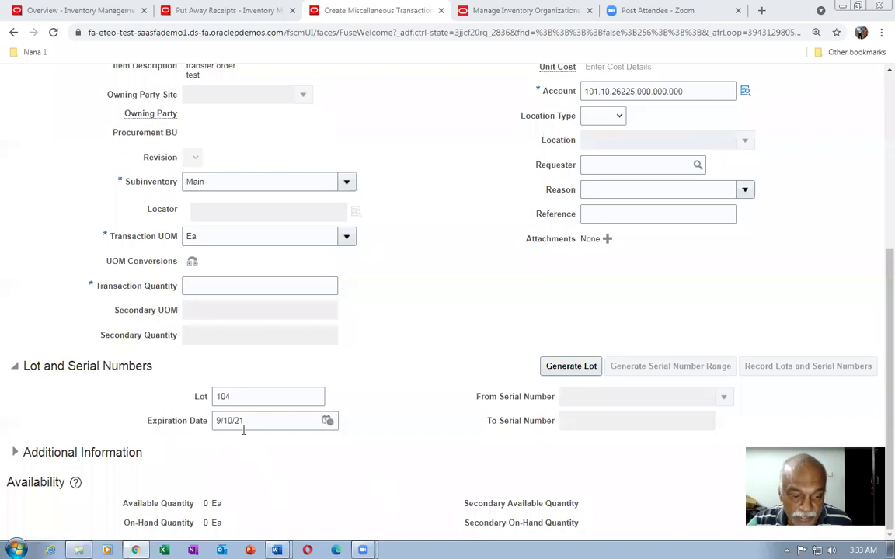
Set line 1's transaction quantity to 20 and confirm the line details.
left_click(284, 291)
type("25.0")
key("Tab")
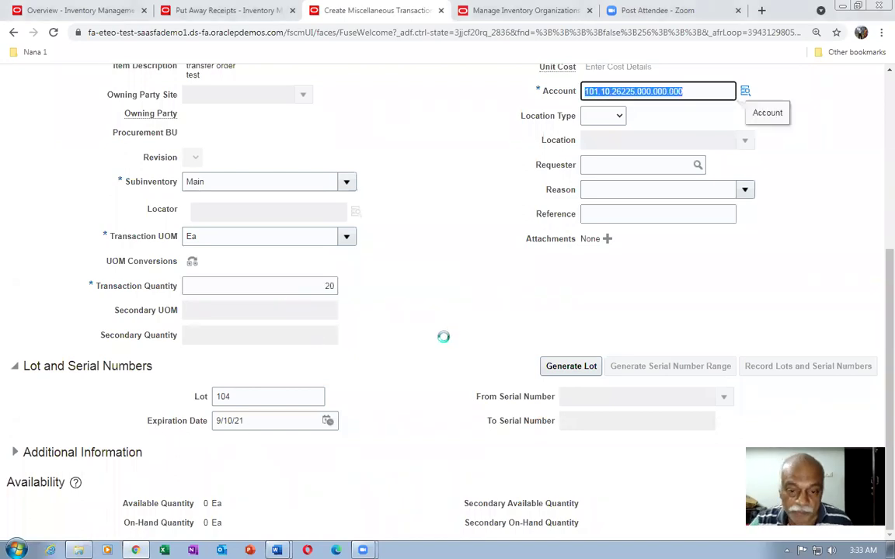
left_click(818, 152)
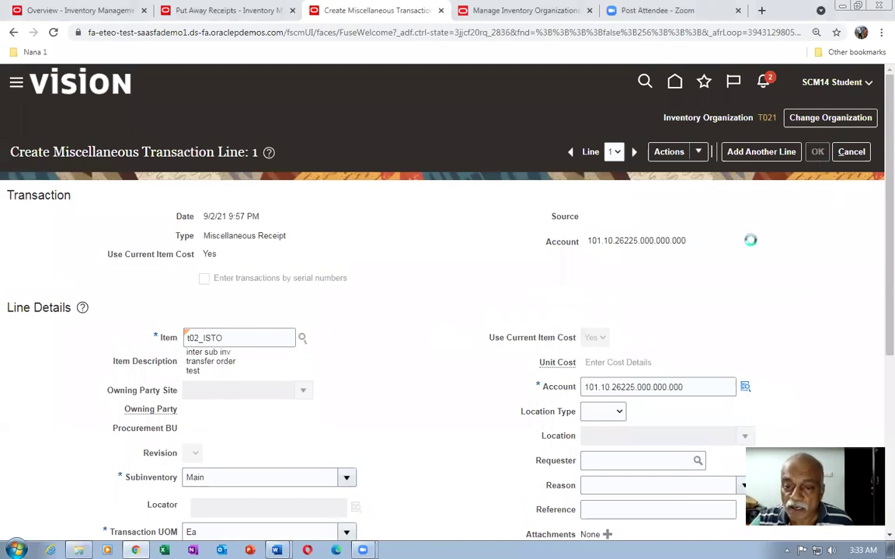
Submit the miscellaneous receipt and acknowledge its confirmation.
scroll(398, 336, "down", 3)
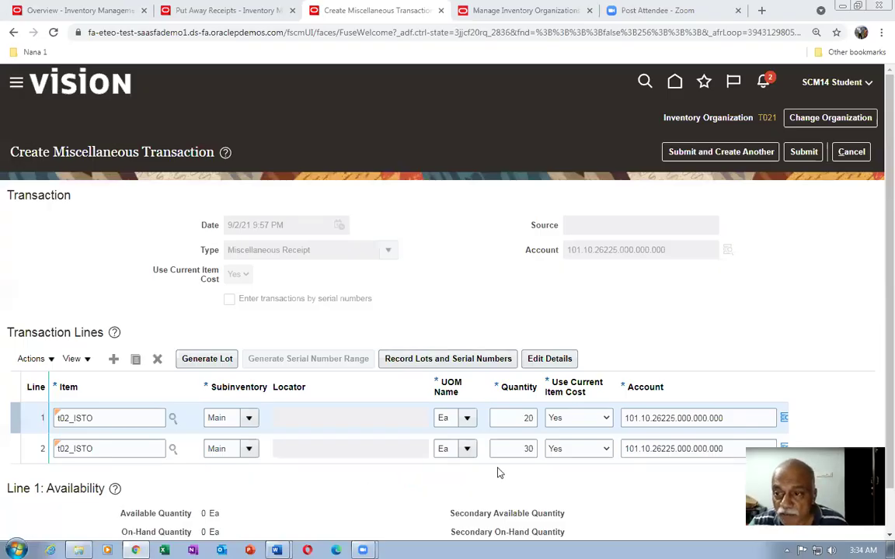
left_click(804, 151)
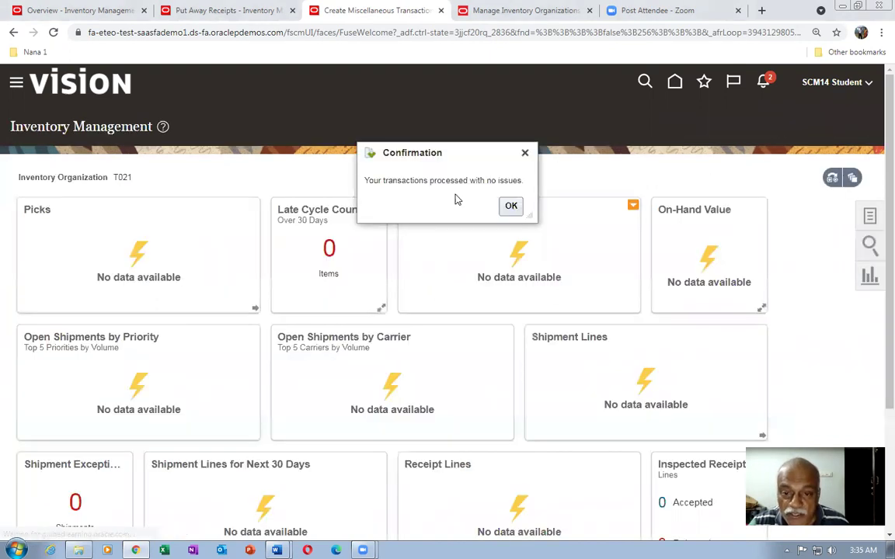
left_click(511, 206)
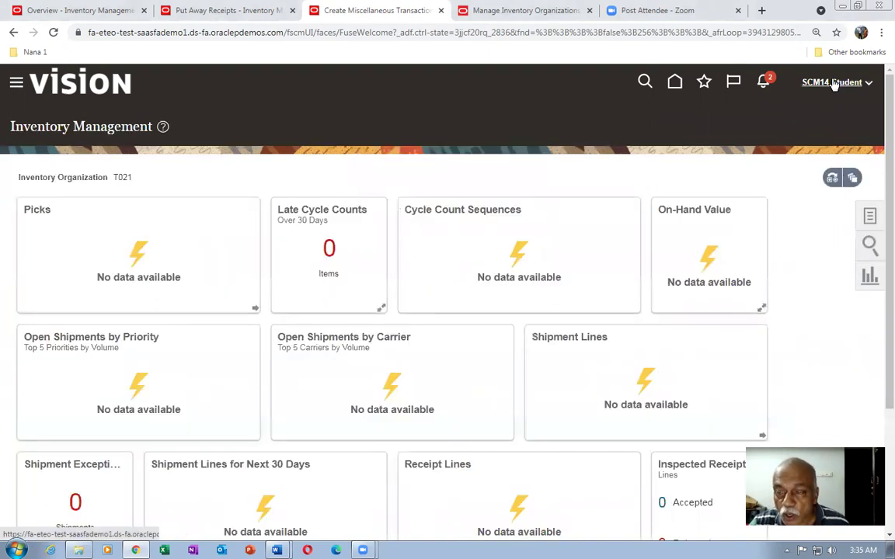
Sign out of Oracle Applications Cloud and sign back in.
left_click(835, 82)
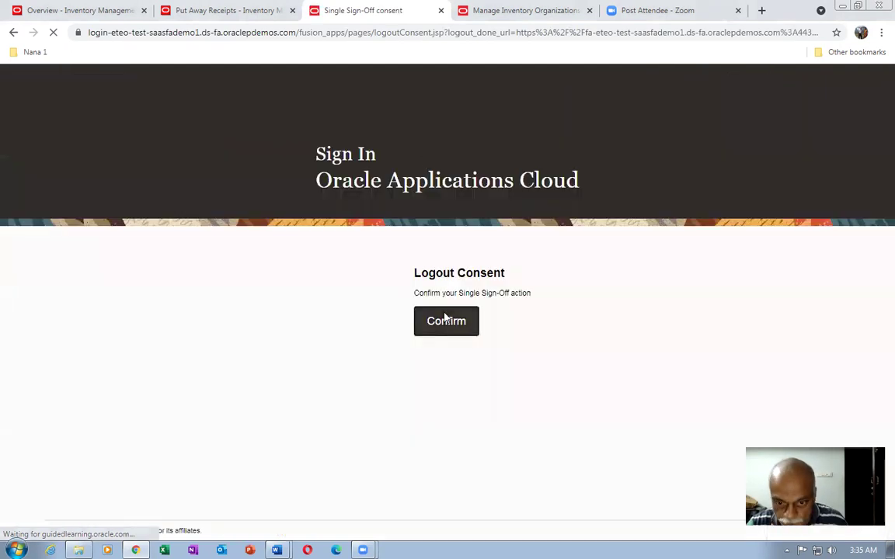
left_click(447, 325)
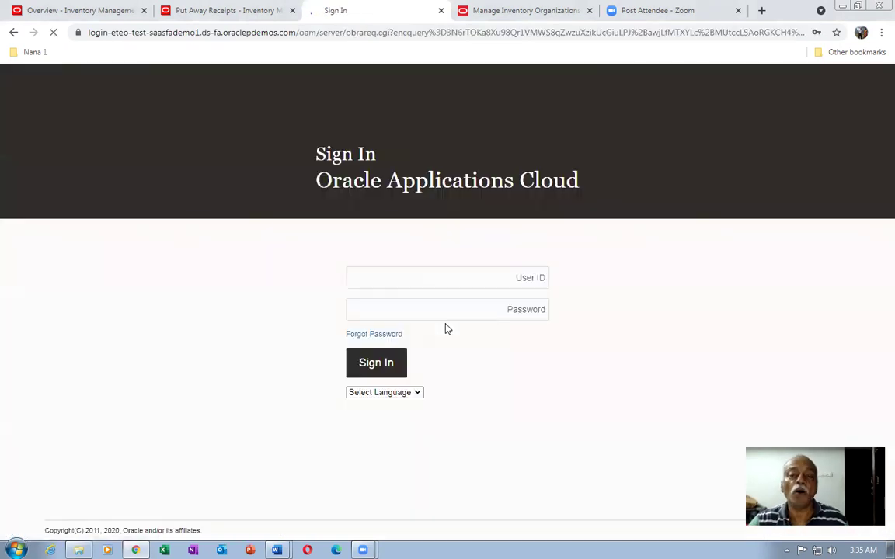
left_click(413, 371)
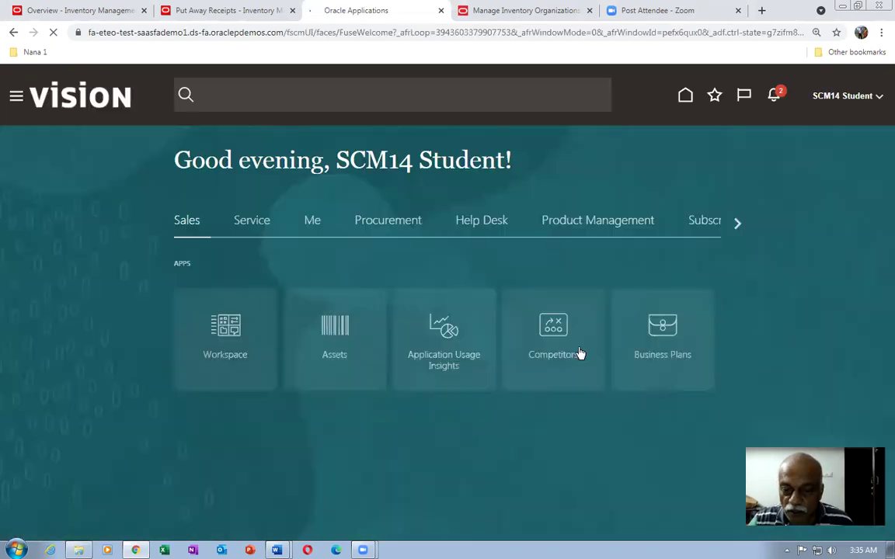
Go to Inventory Management under Supply Chain Execution and start the Manage Item Quantities task.
left_click(731, 225)
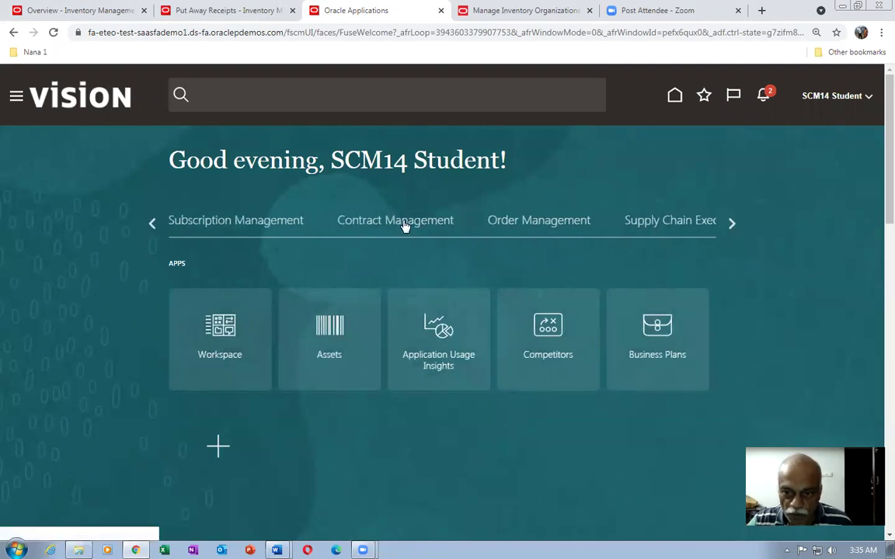
left_click(651, 229)
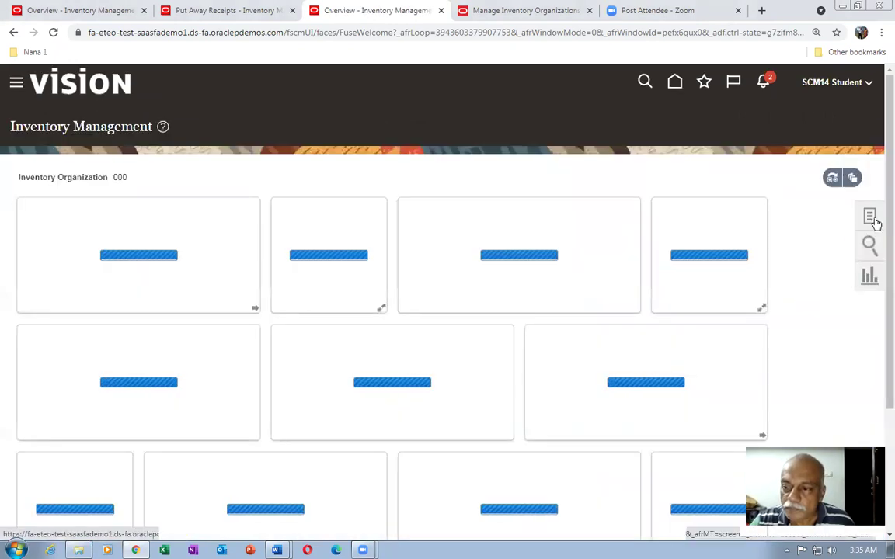
left_click(871, 218)
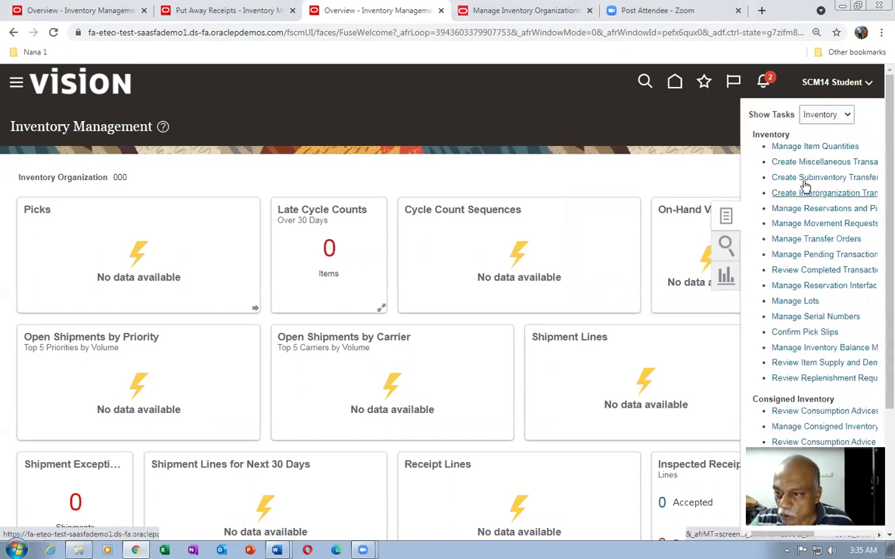
left_click(801, 148)
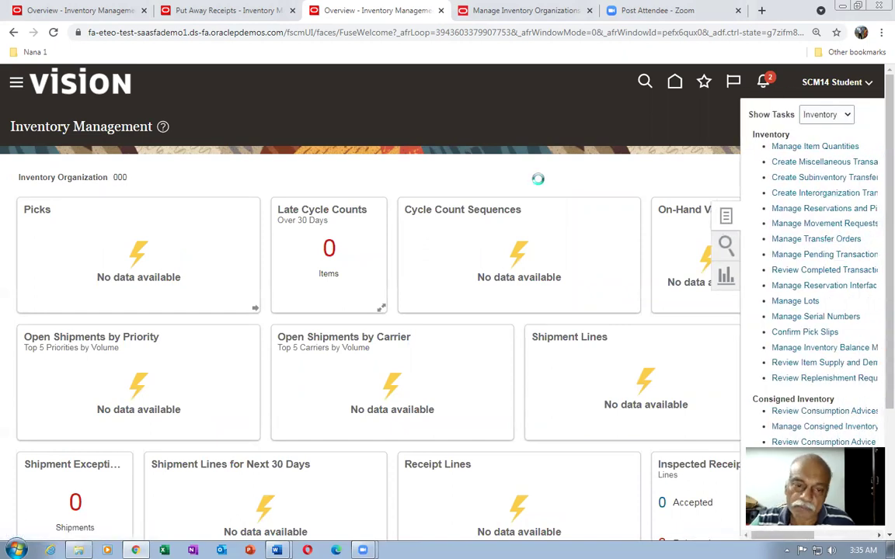
Change the inventory organization to T021.
left_click(792, 121)
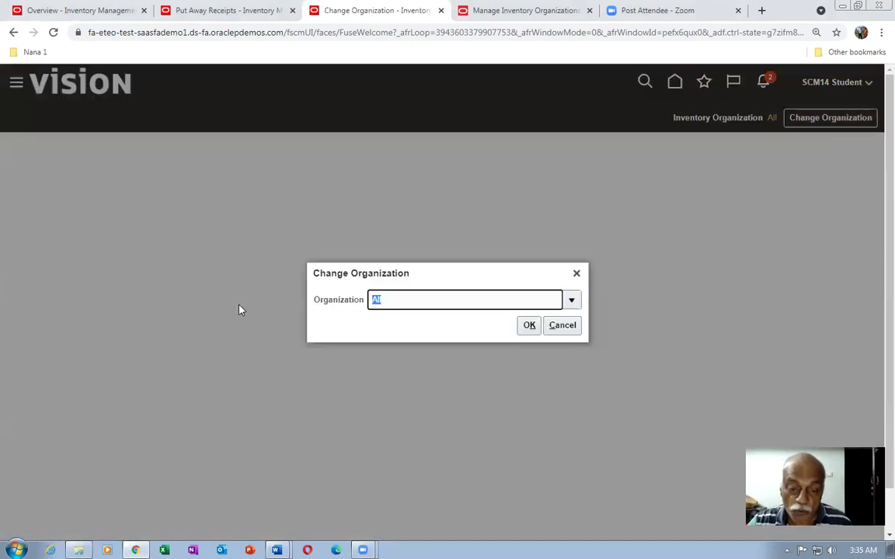
type("T021")
key("Tab")
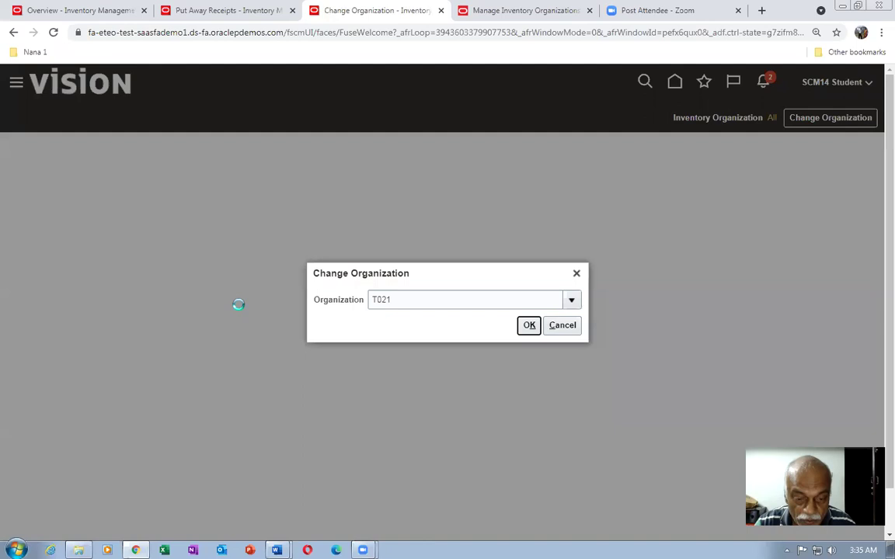
left_click(528, 325)
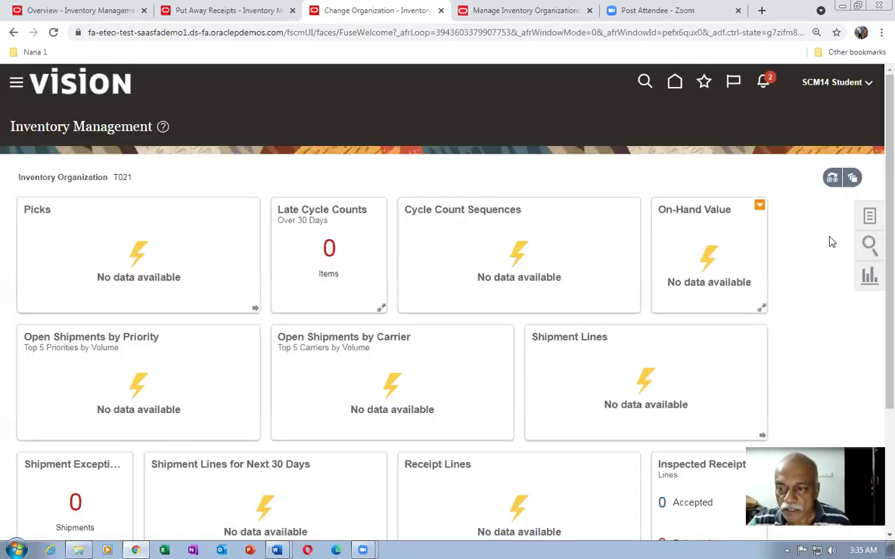
Look up item t02_ISTO in Manage Item Quantities and start a transfer order request for it.
left_click(868, 219)
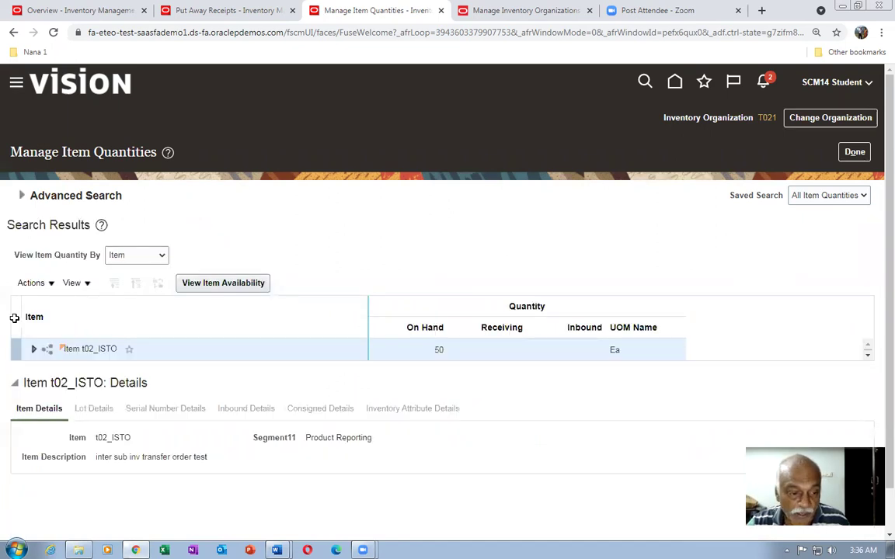
left_click(32, 284)
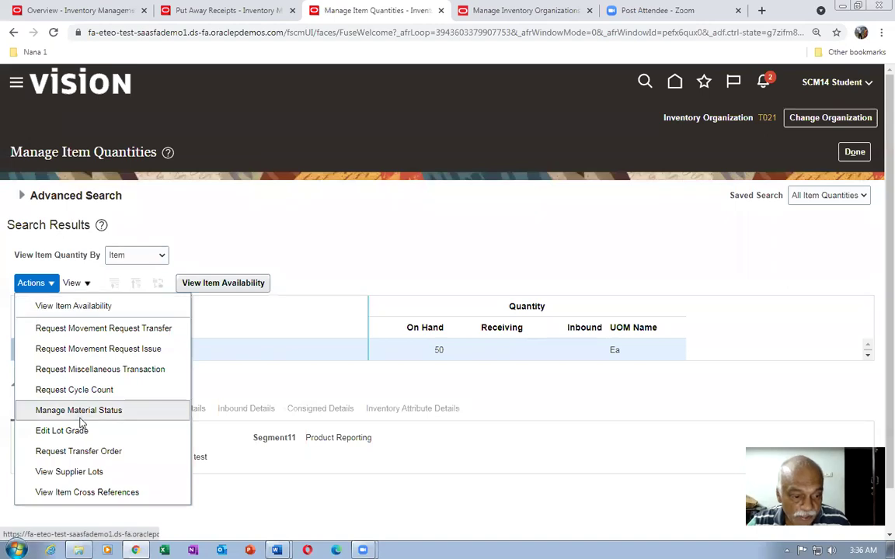
left_click(92, 456)
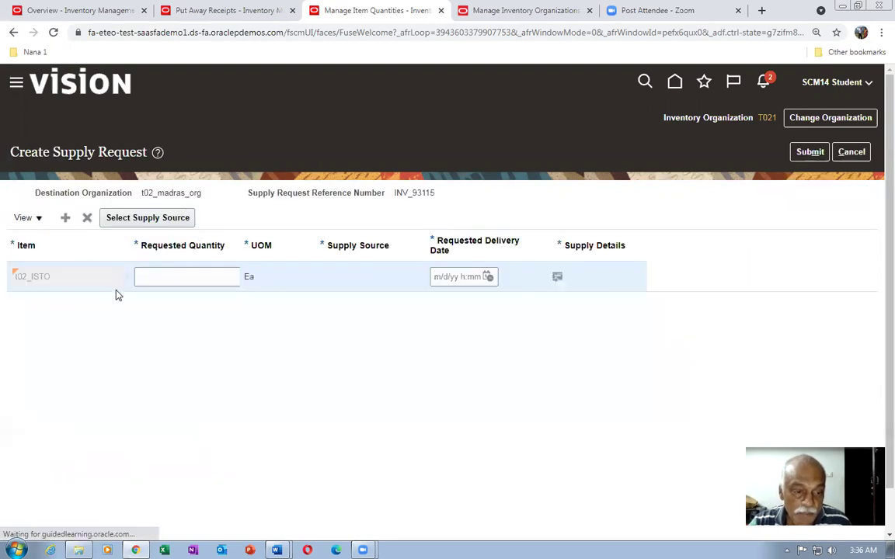
Set the supply request's quantity to 41 and its requested delivery date to 9/15/21 10:06 PM.
left_click(184, 280)
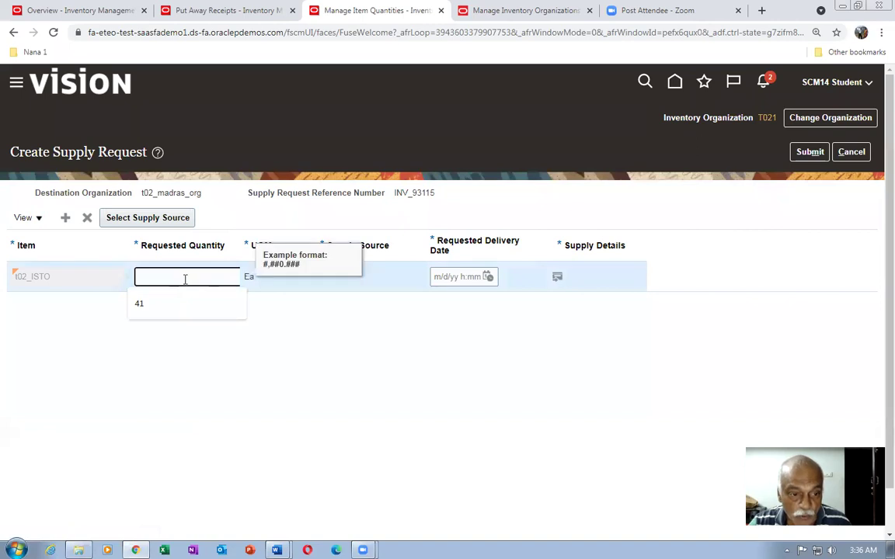
type("41")
key("Tab")
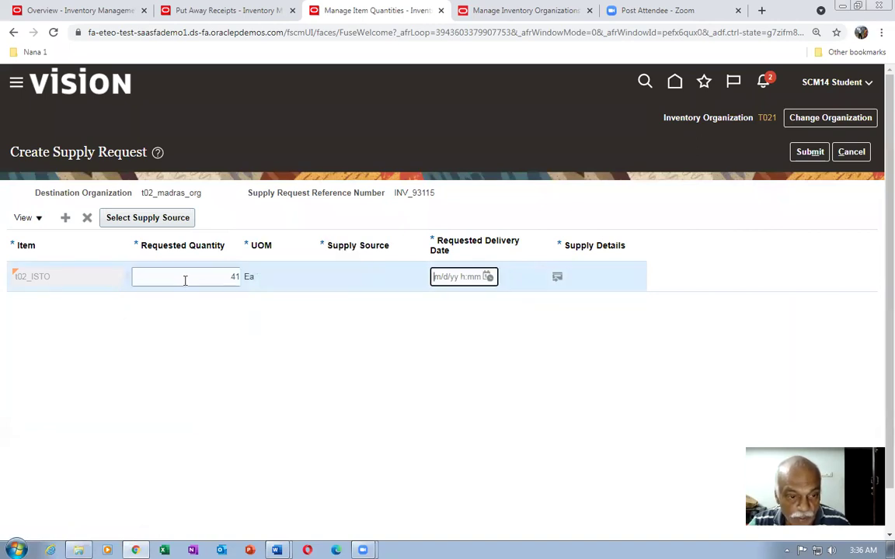
left_click(487, 277)
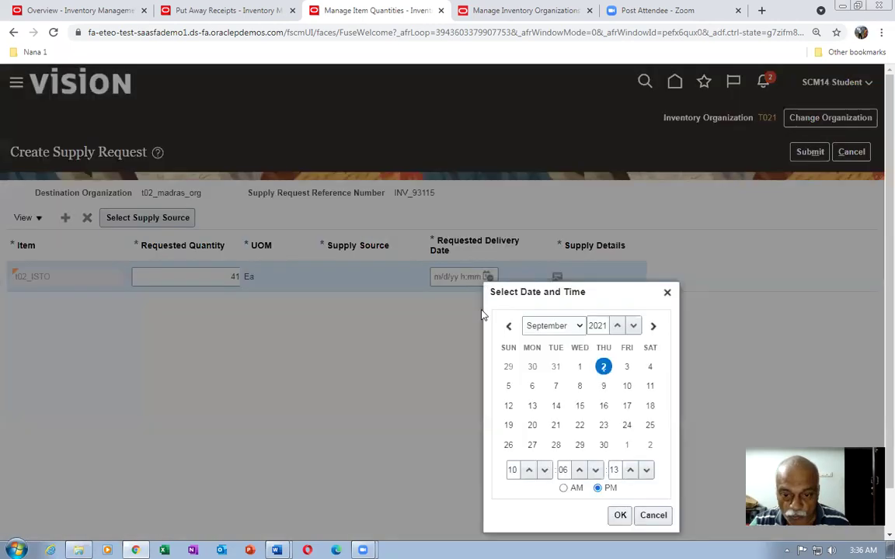
left_click(580, 405)
left_click(620, 515)
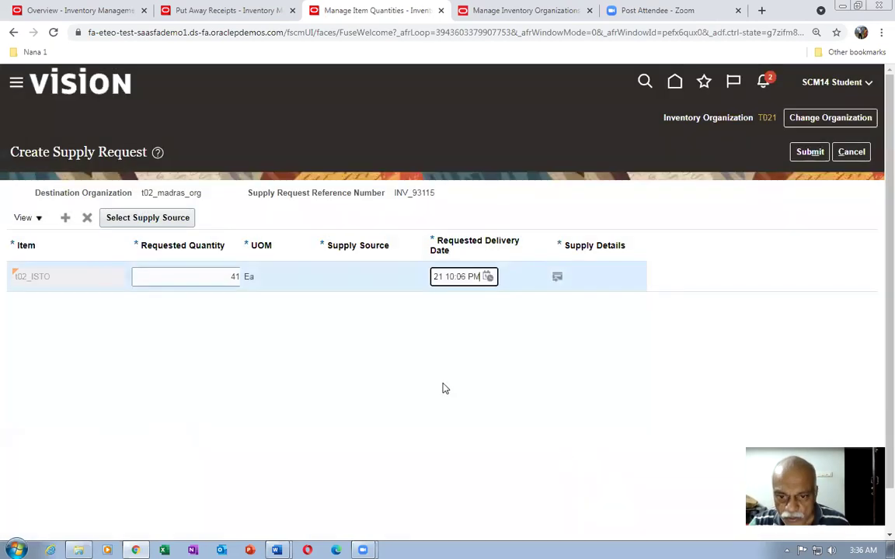
Open the request line's supply details and enter SFSI as the destination subinventory.
left_click(555, 277)
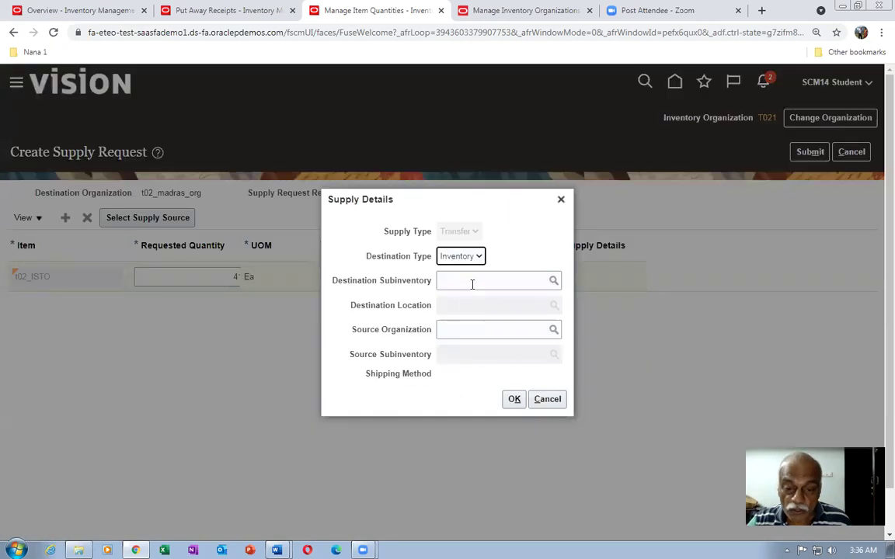
left_click(472, 282)
type("SGFS")
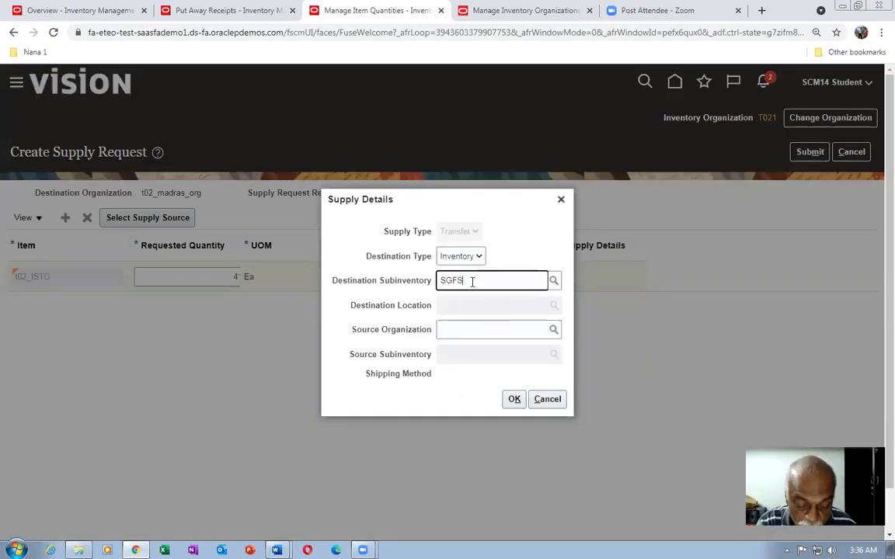
key("BackSpace")
key("BackSpace")
key("BackSpace")
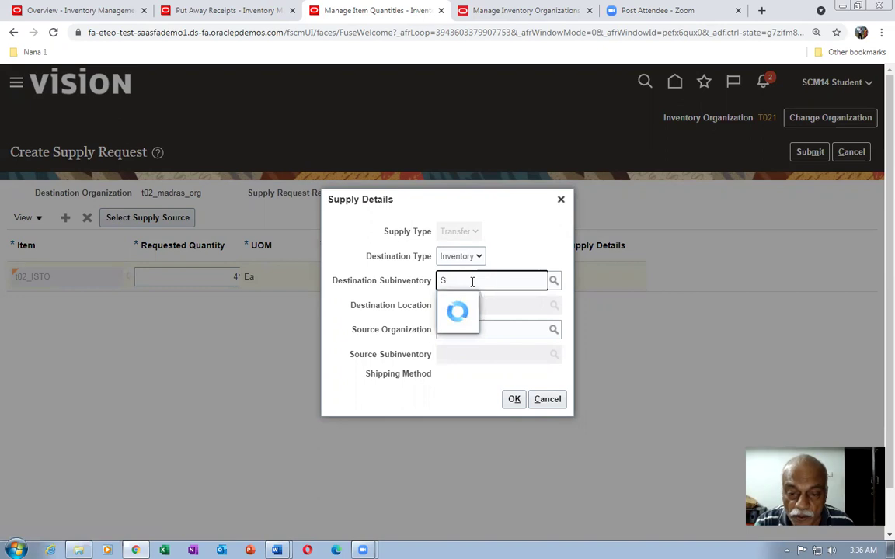
type("FS")
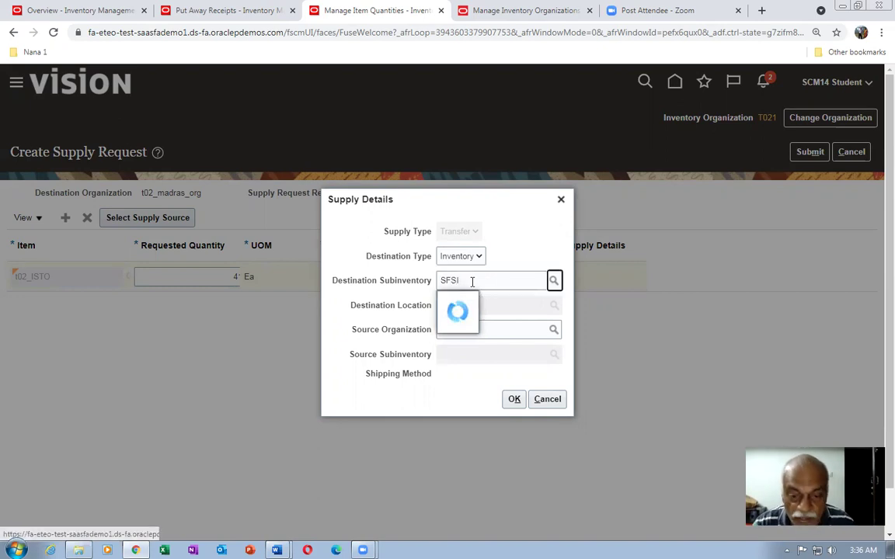
type("I")
Search for source organizations named t02, then cancel the search and the supply details.
left_click(499, 330)
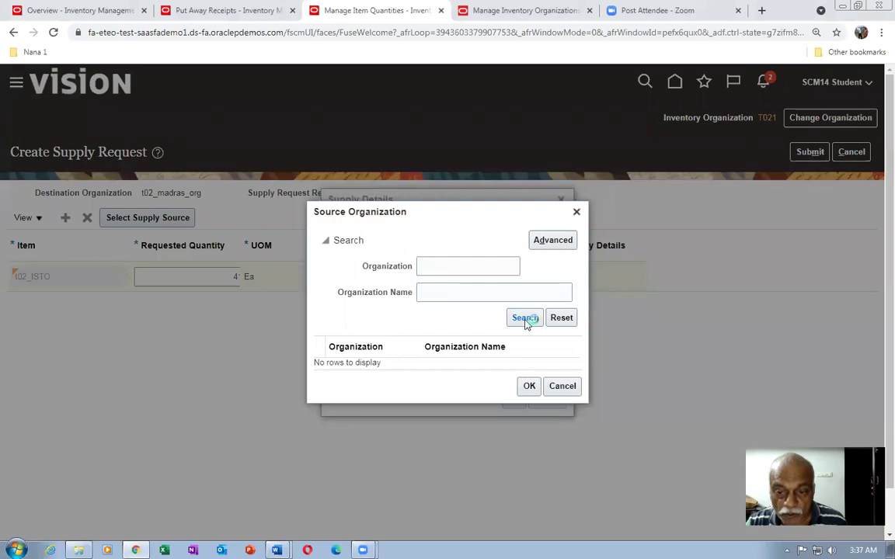
left_click(444, 292)
type("t02")
left_click(520, 320)
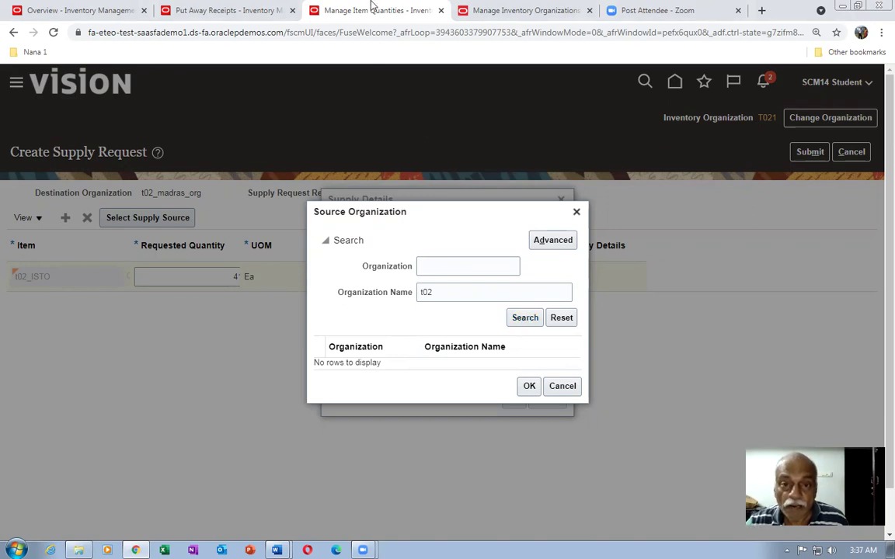
left_click(553, 386)
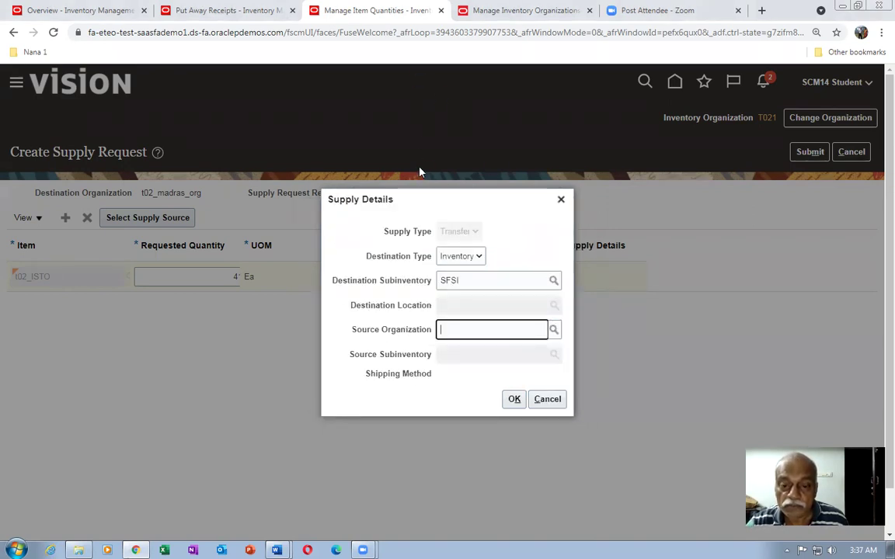
left_click(548, 400)
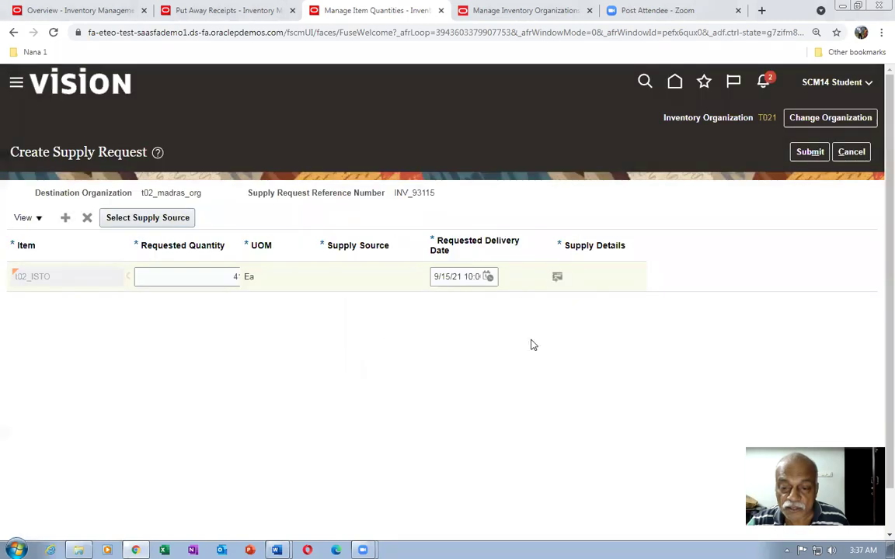
Open Product Information Management in a duplicate browser tab and go to Browse Items.
right_click(357, 11)
left_click(385, 99)
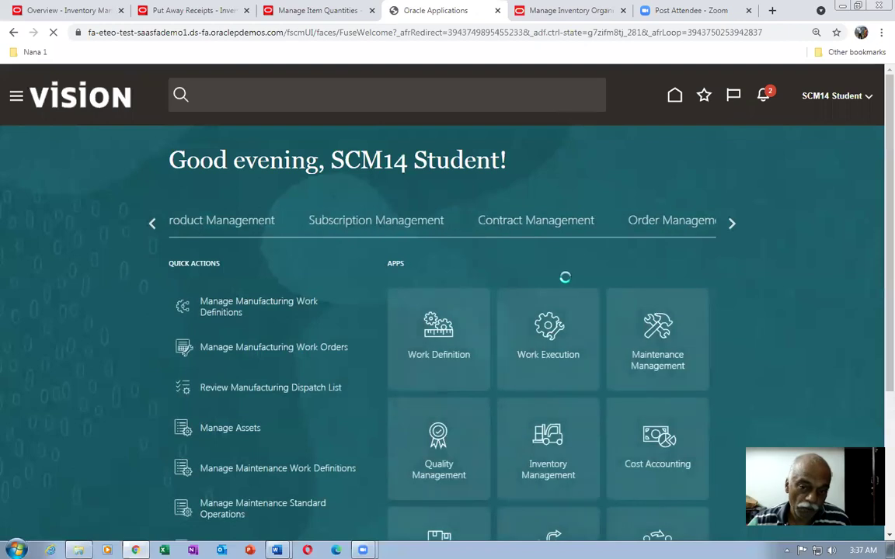
left_click(152, 223)
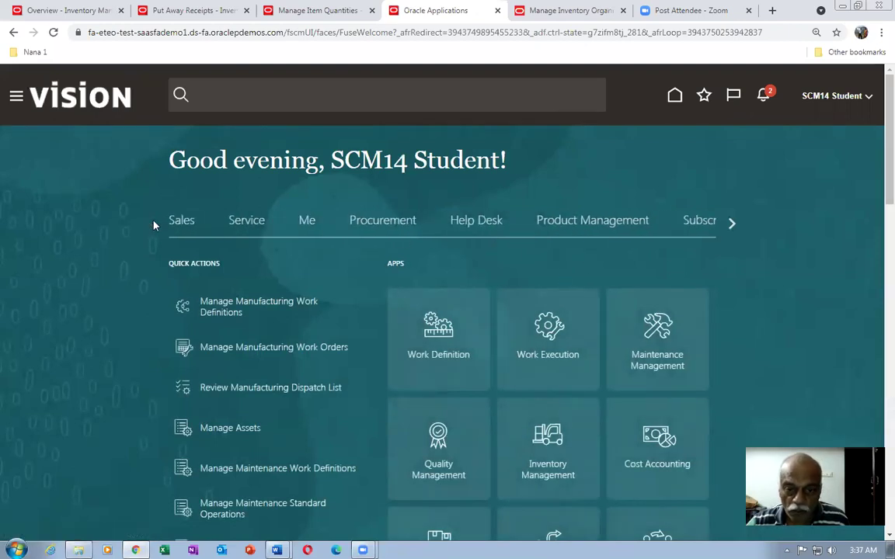
left_click(589, 223)
left_click(679, 465)
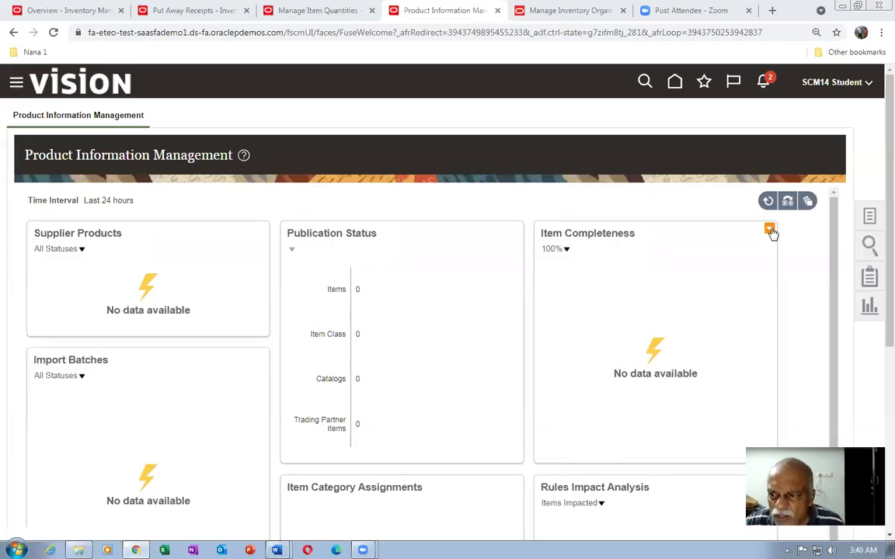
left_click(871, 220)
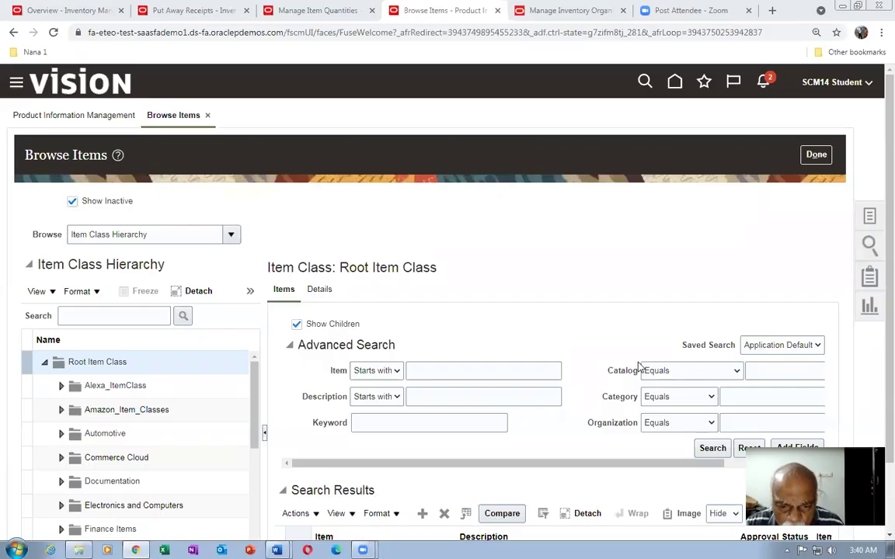
Search Browse Items for item names starting with t02_ISTO.
left_click(458, 371)
type("t")
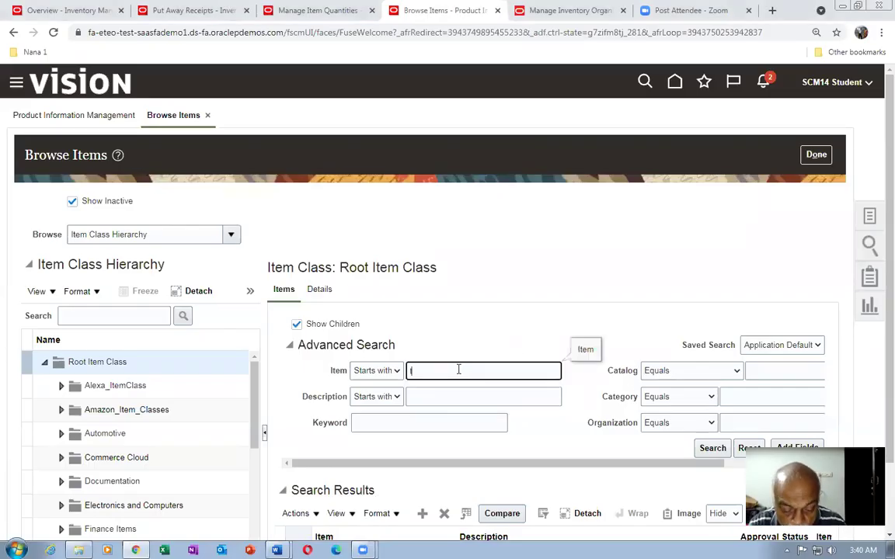
type("02_ISTO")
key("Tab")
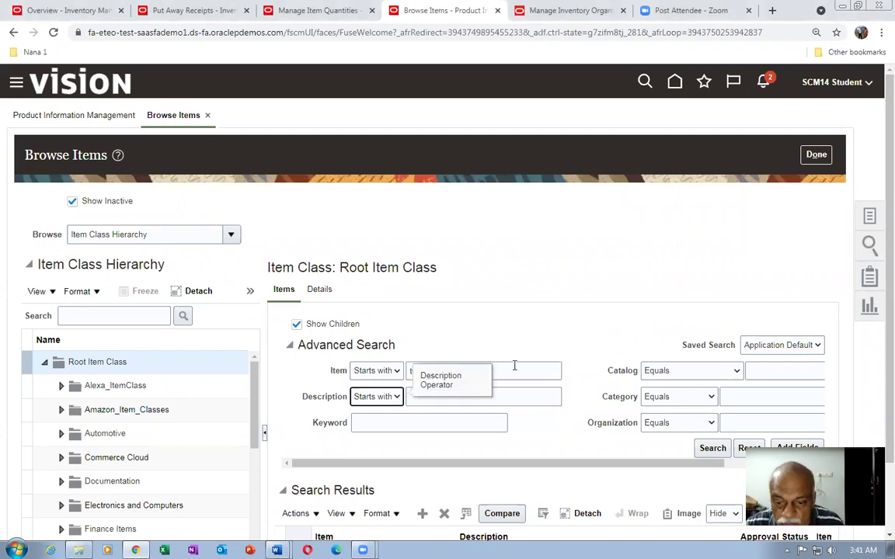
left_click(711, 448)
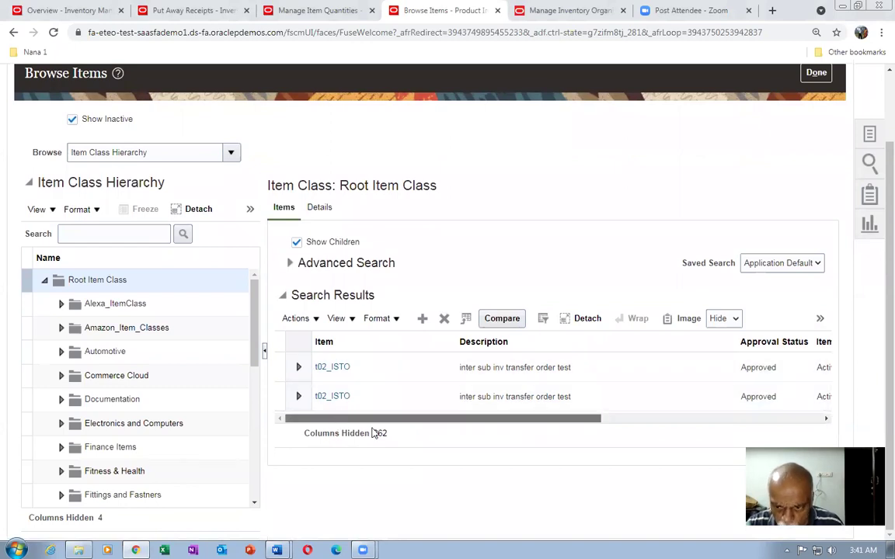
Open the T021 organization's t02_ISTO item and show its Sales and Order Management specifications.
scroll(374, 431, "right", 5)
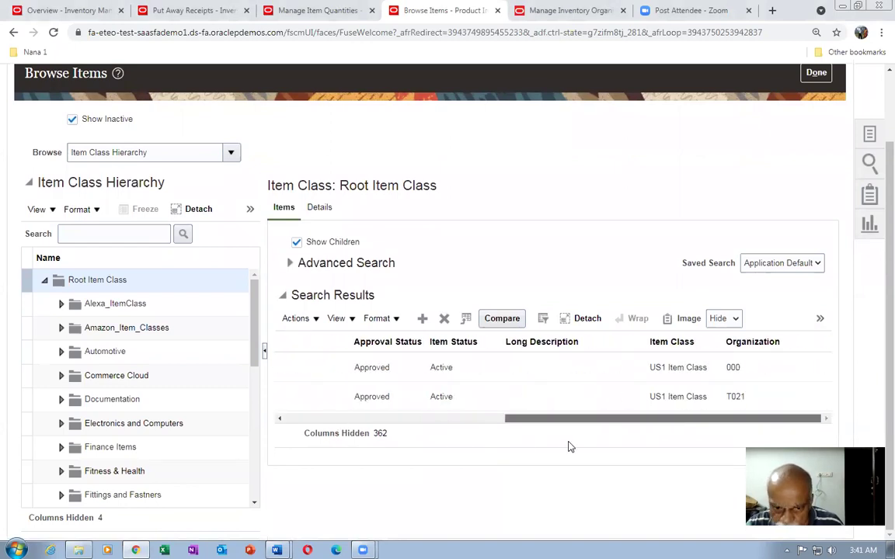
scroll(315, 435, "left", 5)
left_click(331, 398)
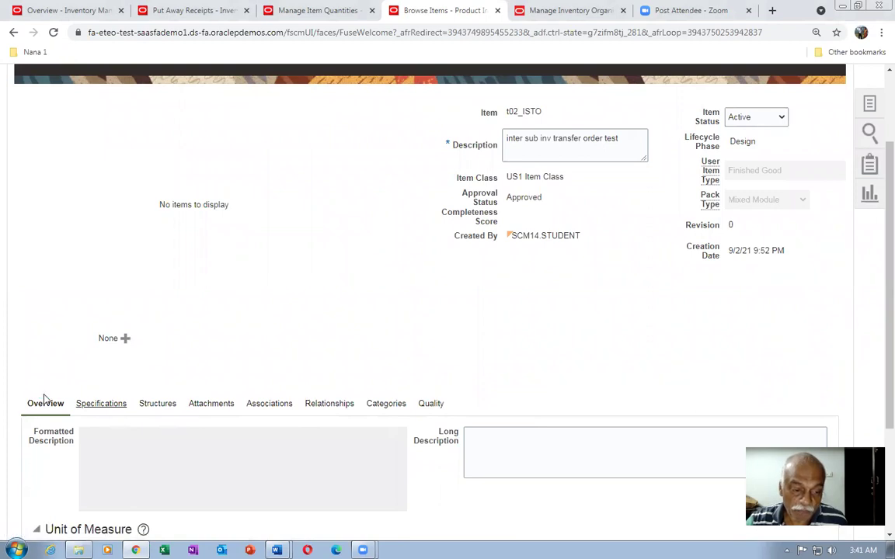
scroll(44, 398, "down", 3)
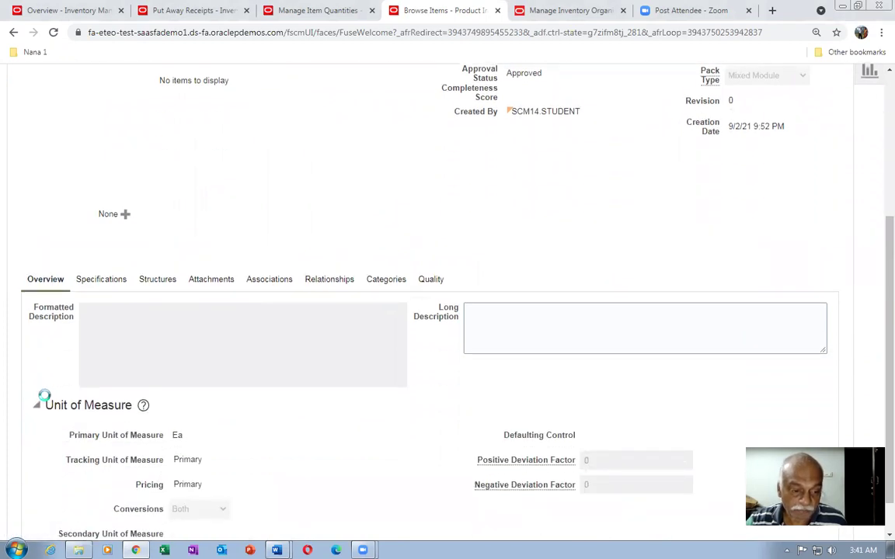
scroll(44, 397, "down", 1)
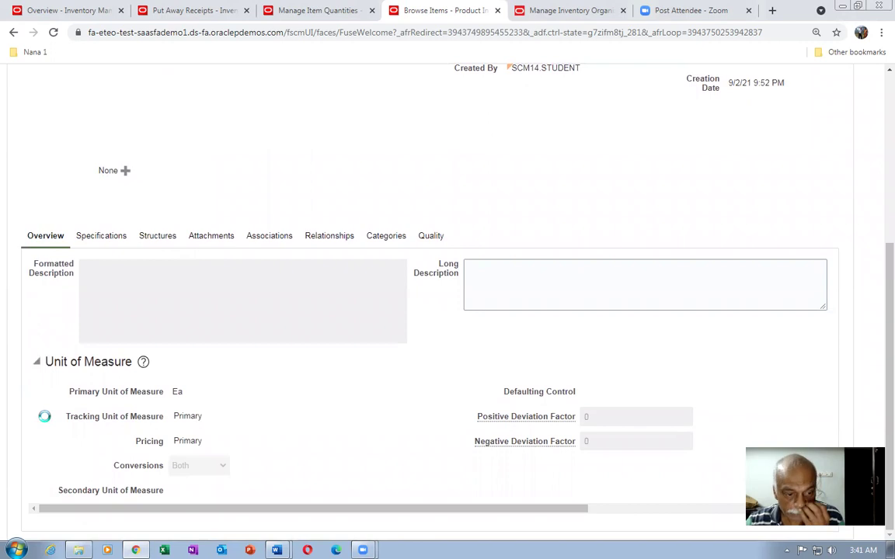
left_click(62, 457)
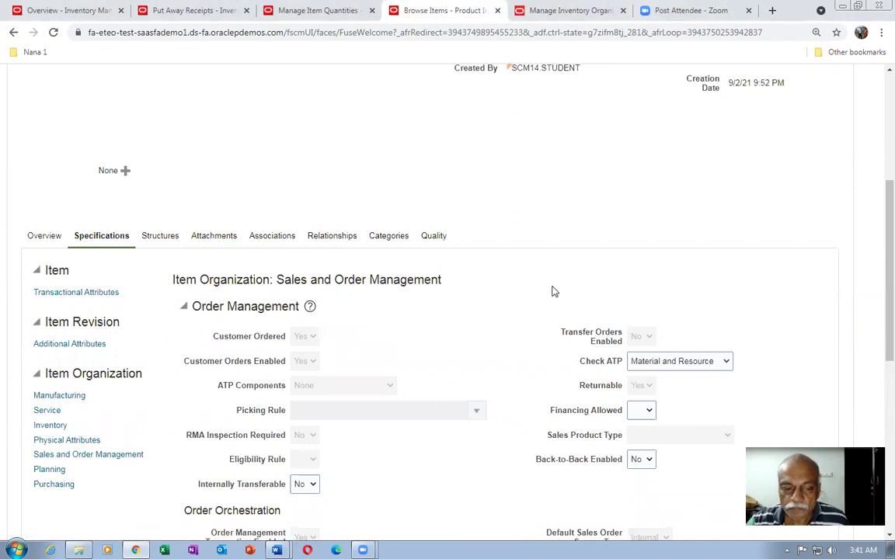
Set the item's Internally Transferable and Transfer Orders Enabled attributes to Yes, then save and close the item.
left_click(305, 484)
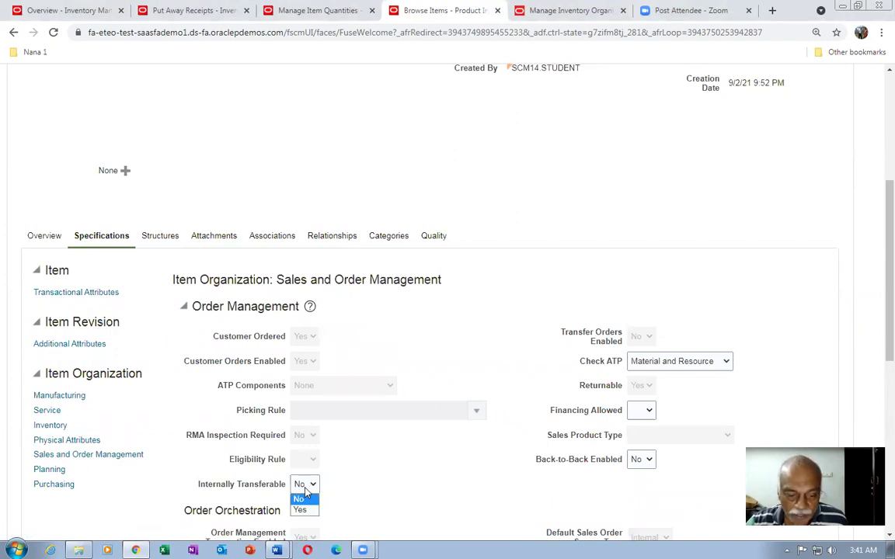
left_click(303, 508)
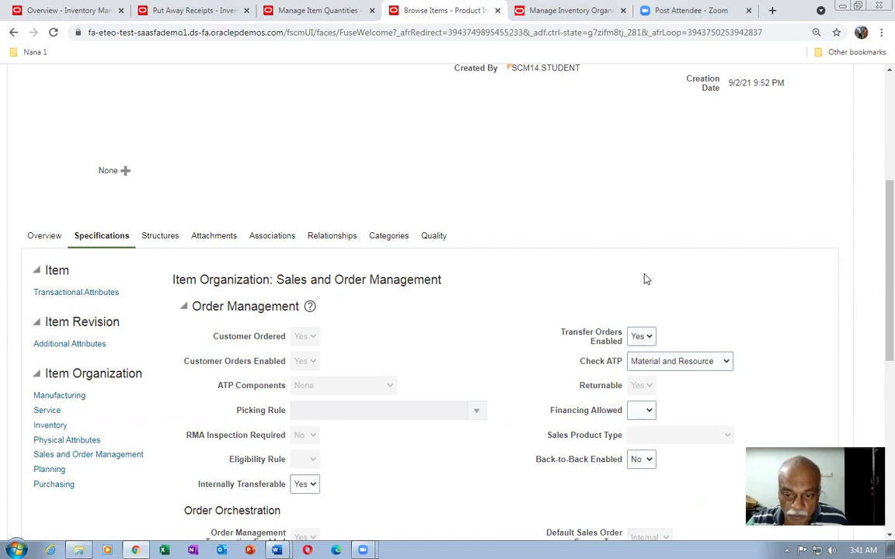
scroll(682, 282, "up", 5)
left_click(782, 158)
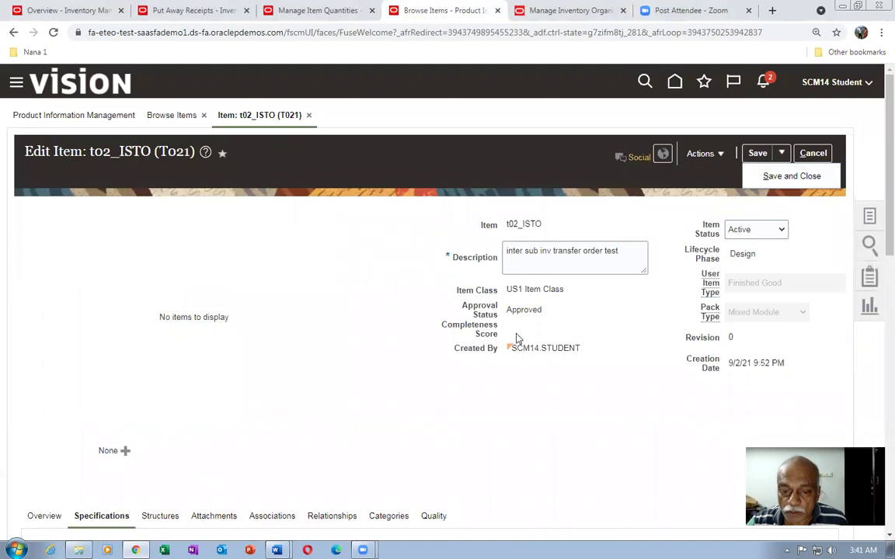
scroll(365, 430, "down", 3)
scroll(365, 430, "down", 3)
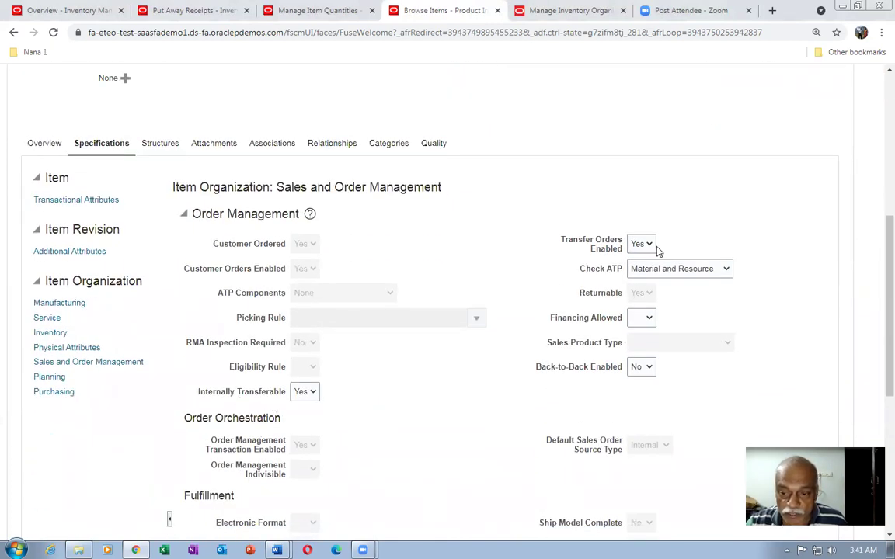
scroll(670, 242, "up", 3)
scroll(753, 193, "up", 2)
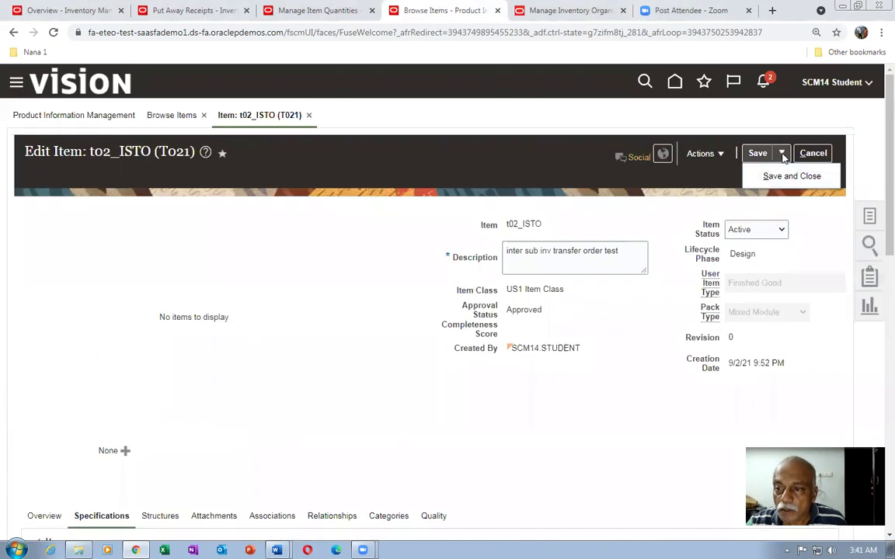
left_click(778, 178)
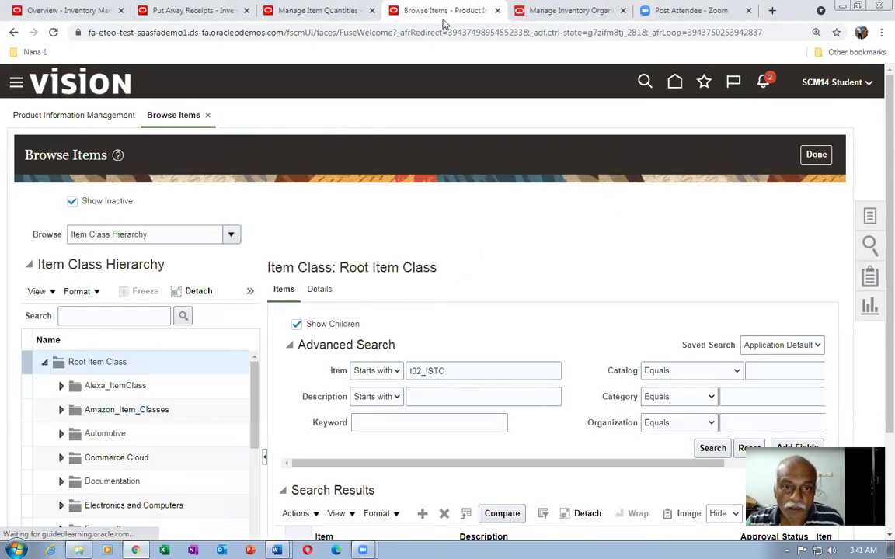
Set t02_madras_org (T021) as the source organization in the supply request line's supply details and submit the request.
left_click(329, 14)
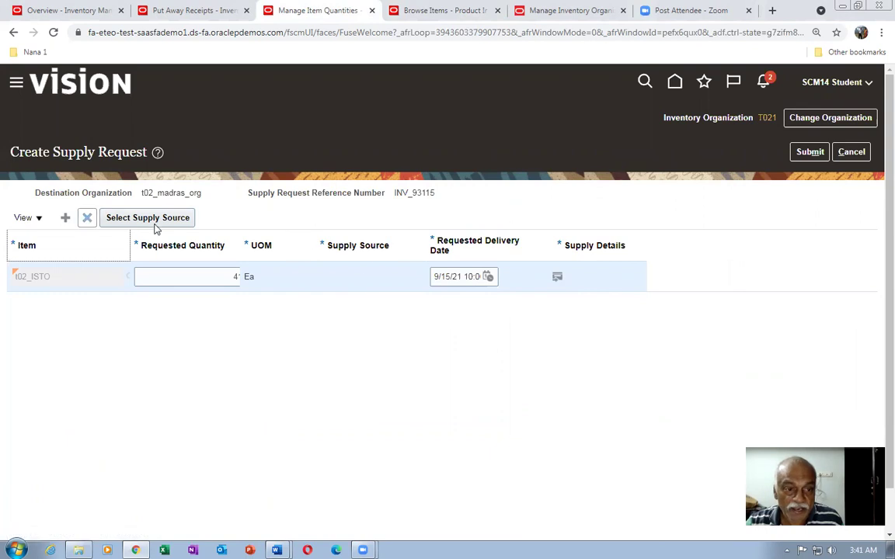
left_click(557, 277)
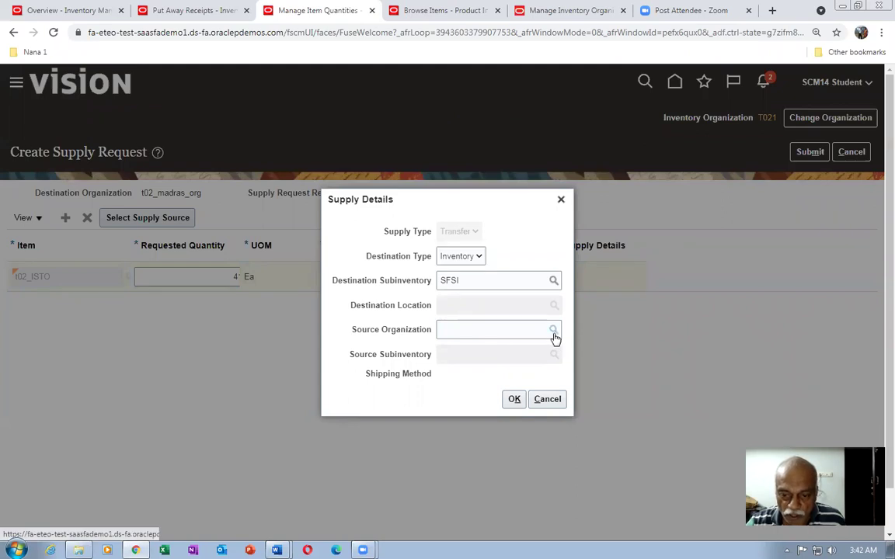
left_click(554, 332)
left_click(525, 319)
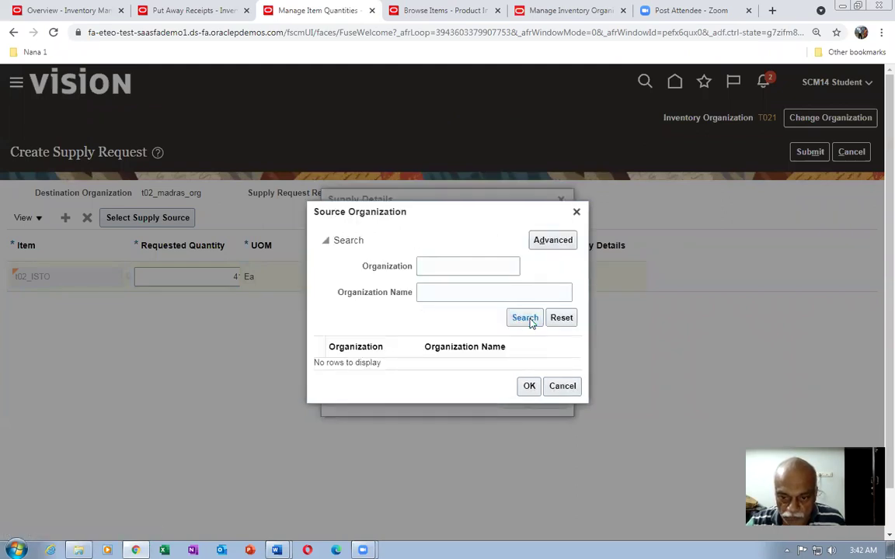
left_click(509, 368)
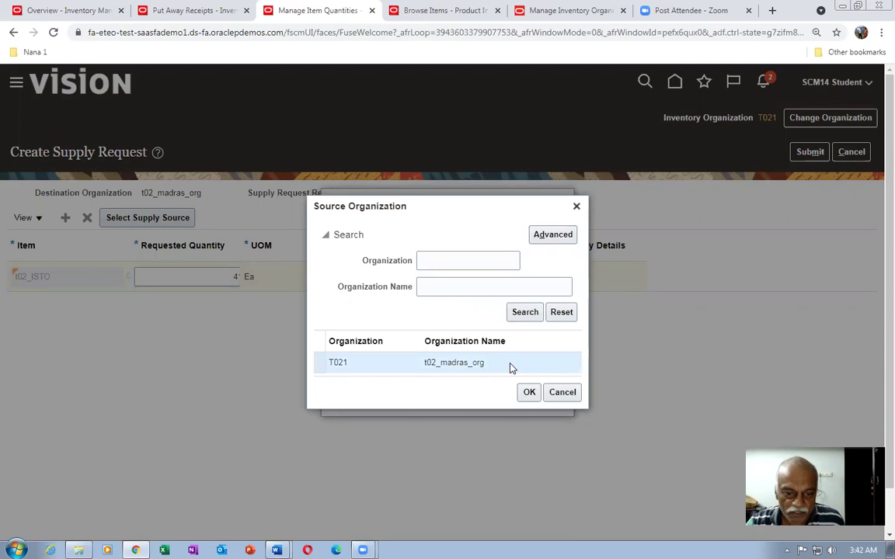
left_click(529, 392)
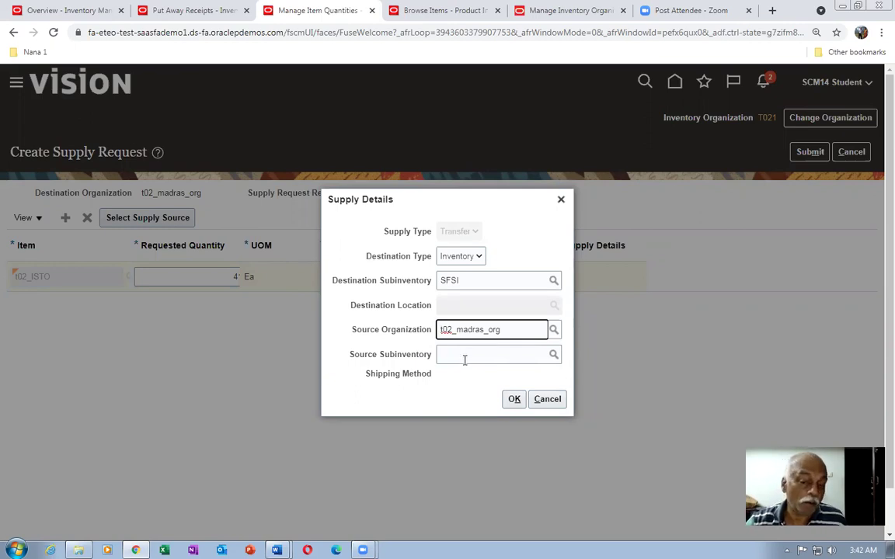
left_click(513, 399)
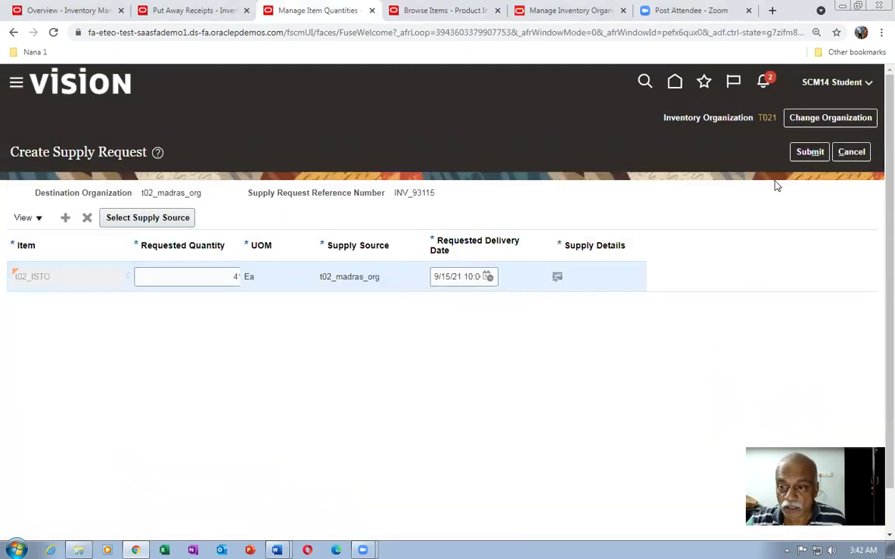
left_click(809, 153)
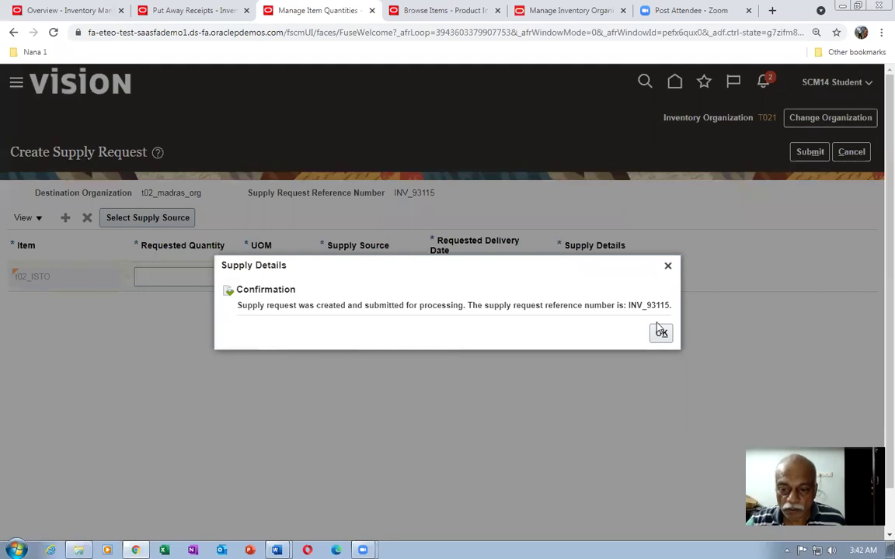
left_click(661, 333)
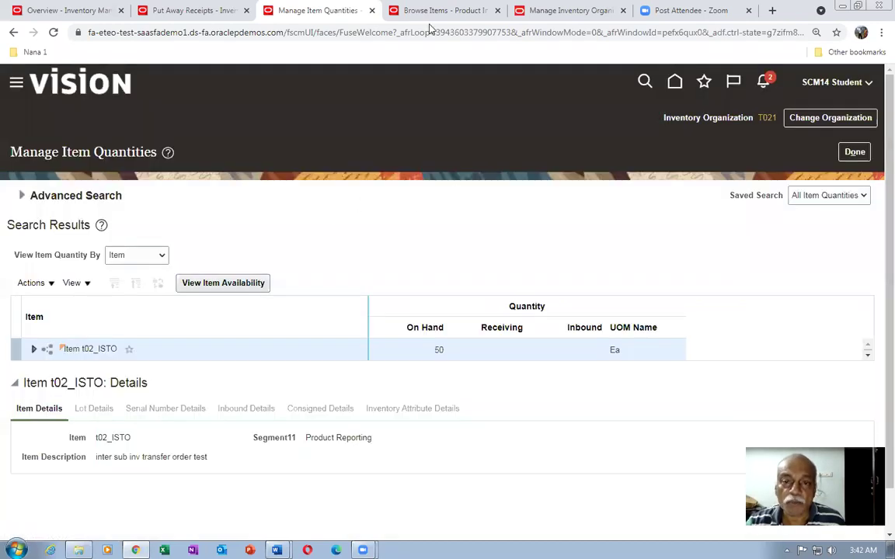
Close Browse Items and open Manage Transfer Orders in Inventory Management.
left_click(386, 10)
left_click(809, 158)
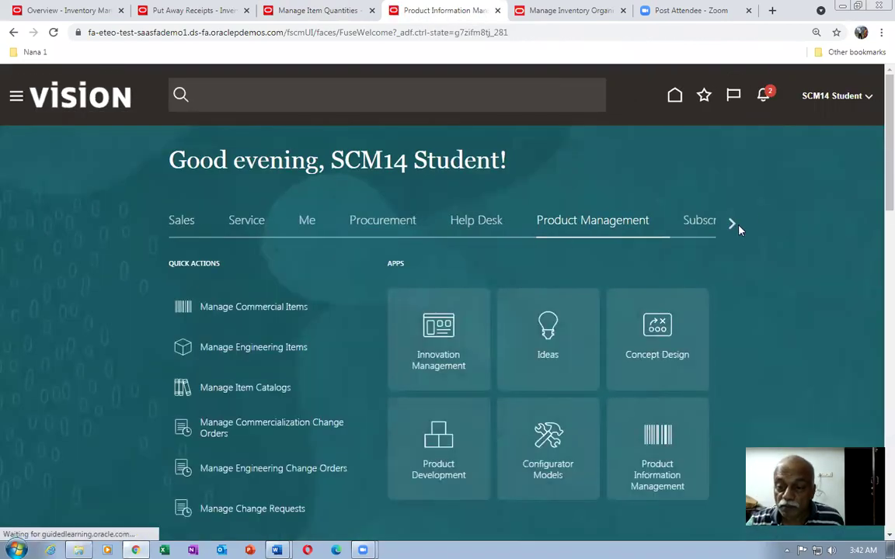
left_click(732, 225)
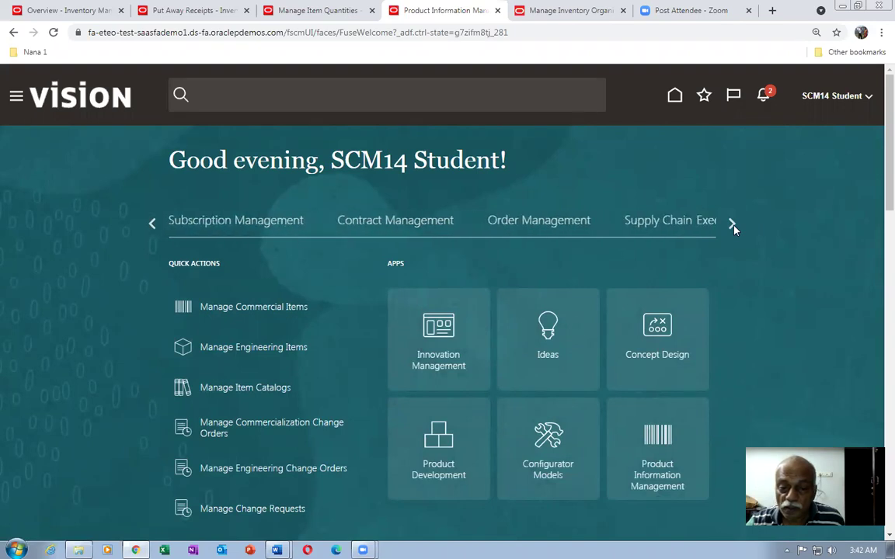
left_click(693, 232)
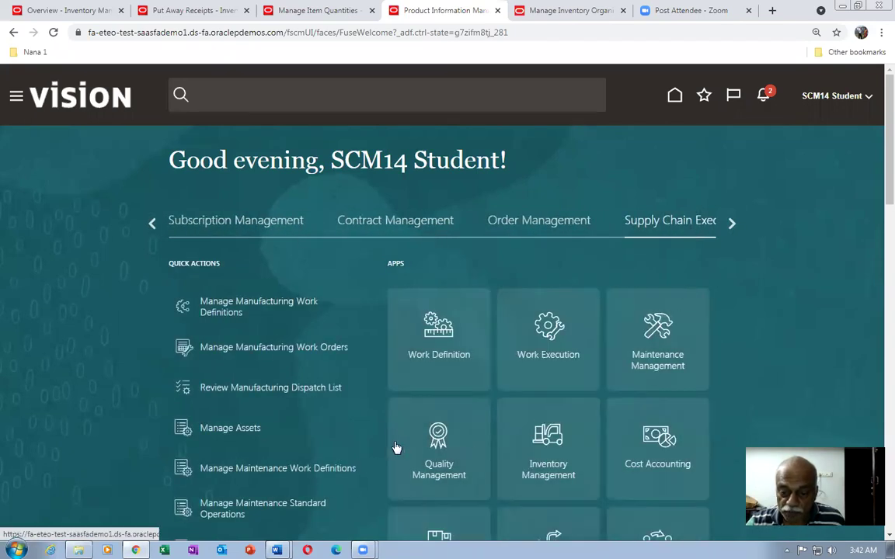
left_click(544, 456)
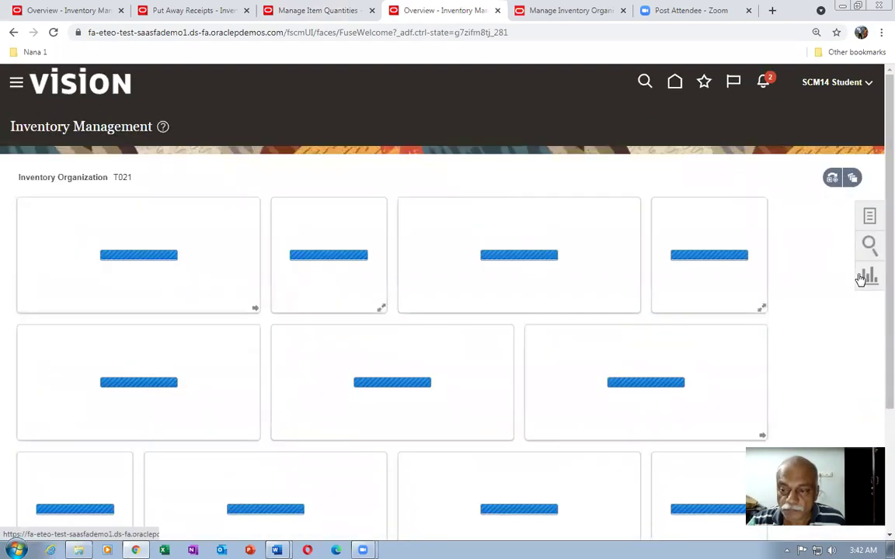
left_click(871, 217)
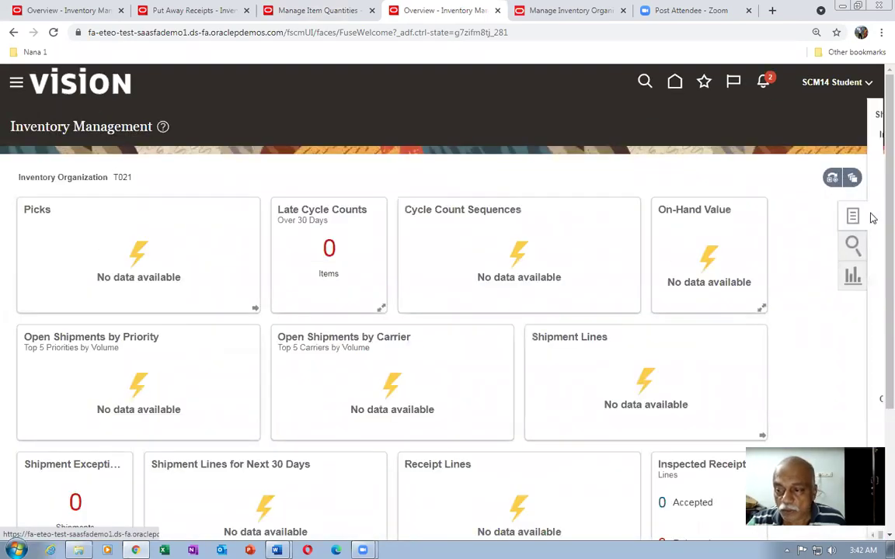
left_click(822, 240)
Search for open transfer orders whose source organization is T021.
left_click(203, 263)
type("T0")
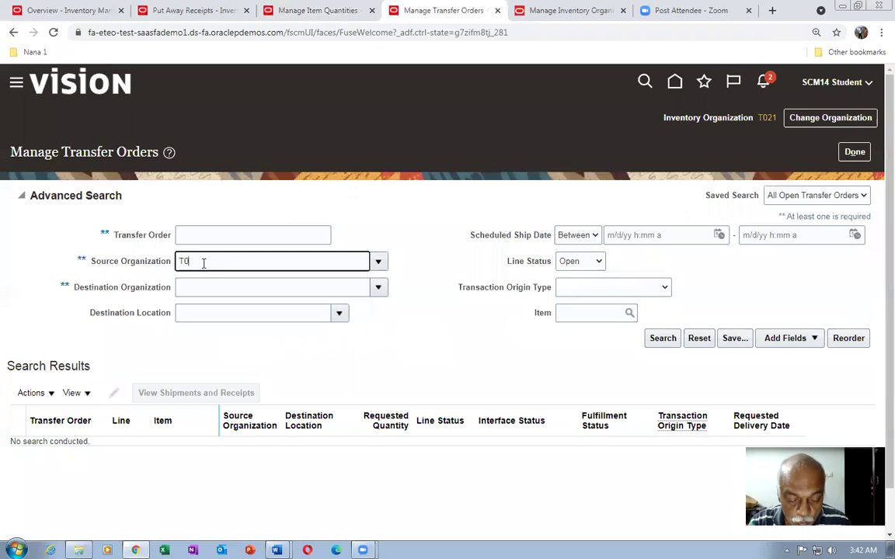
type("21")
key("Tab")
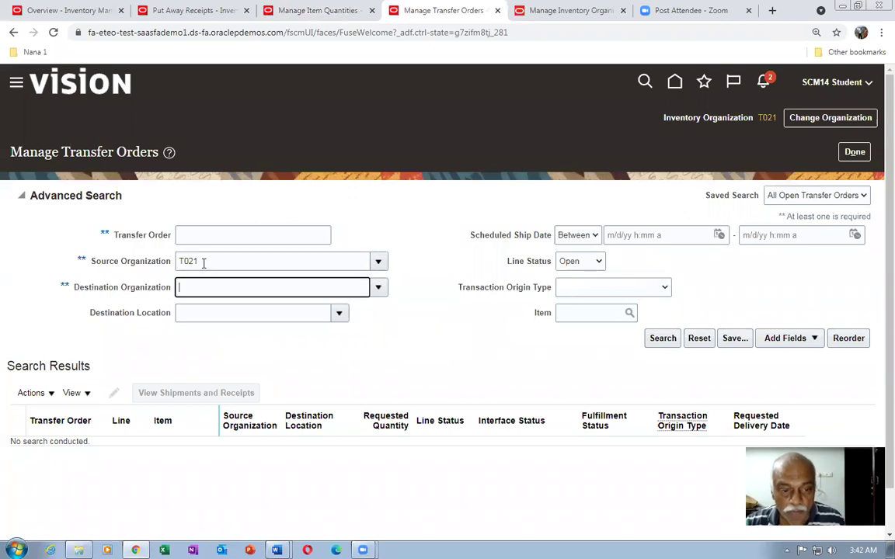
left_click(665, 339)
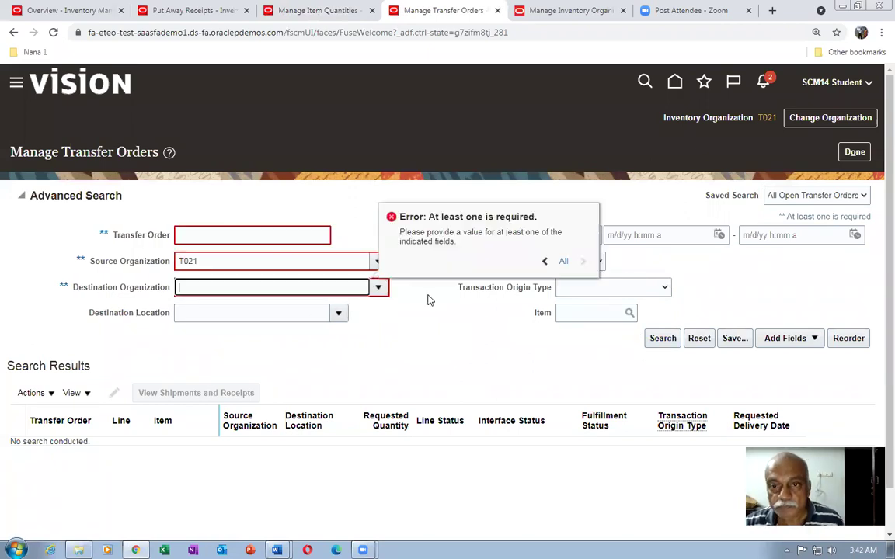
left_click(380, 330)
left_click(653, 342)
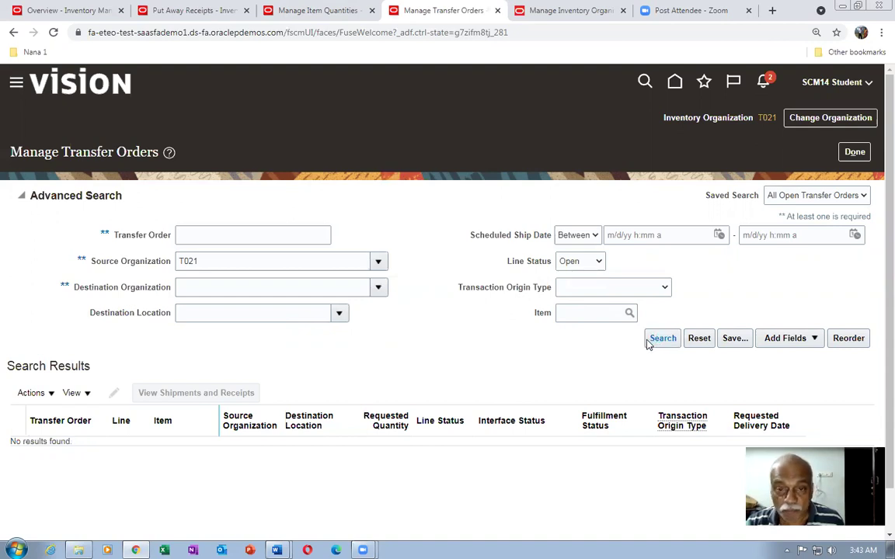
Recover the timed-out Manage Inventory Organizations session by shortening its page address to the server's base URL and loading the home page.
left_click(541, 18)
left_click(676, 82)
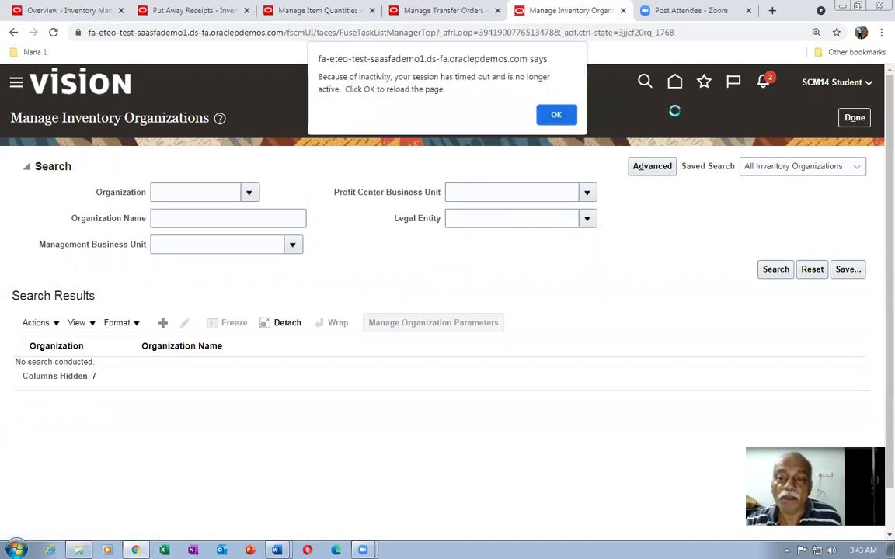
left_click(558, 116)
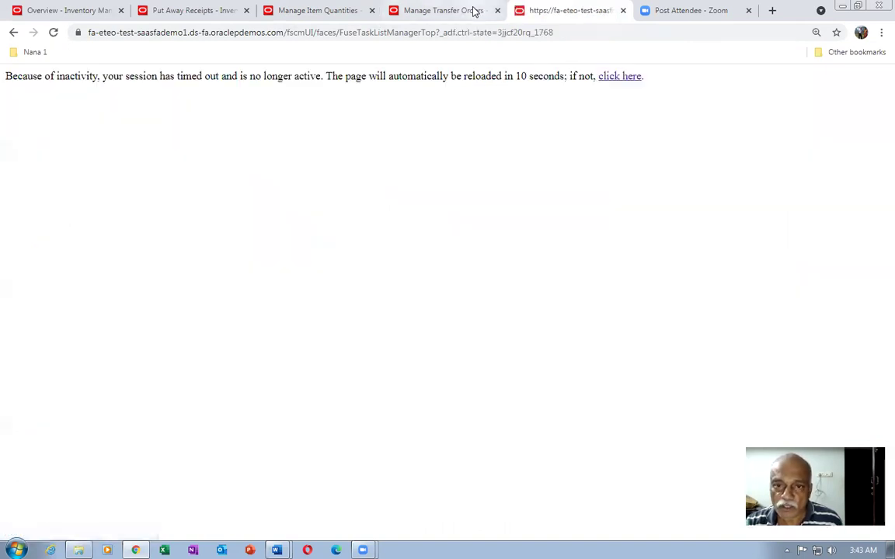
left_click(333, 32)
left_click(594, 33)
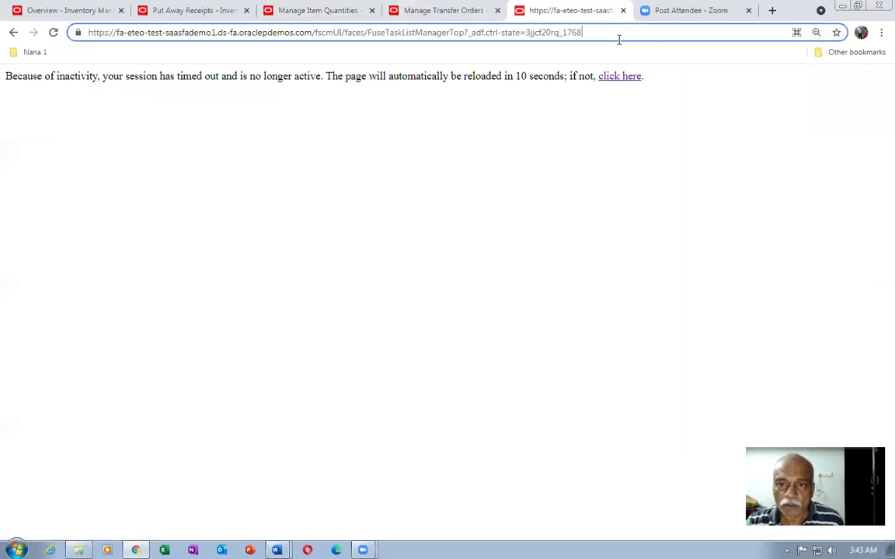
key("BackSpace")
key("BackSpace")
key("BackSpace")
key("BackSpace")
key("BackSpace")
key("BackSpace")
key("BackSpace")
key("BackSpace")
key("BackSpace")
key("BackSpace")
key("BackSpace")
key("BackSpace")
key("BackSpace")
key("BackSpace")
key("BackSpace")
key("BackSpace")
key("BackSpace")
key("BackSpace")
key("BackSpace")
key("BackSpace")
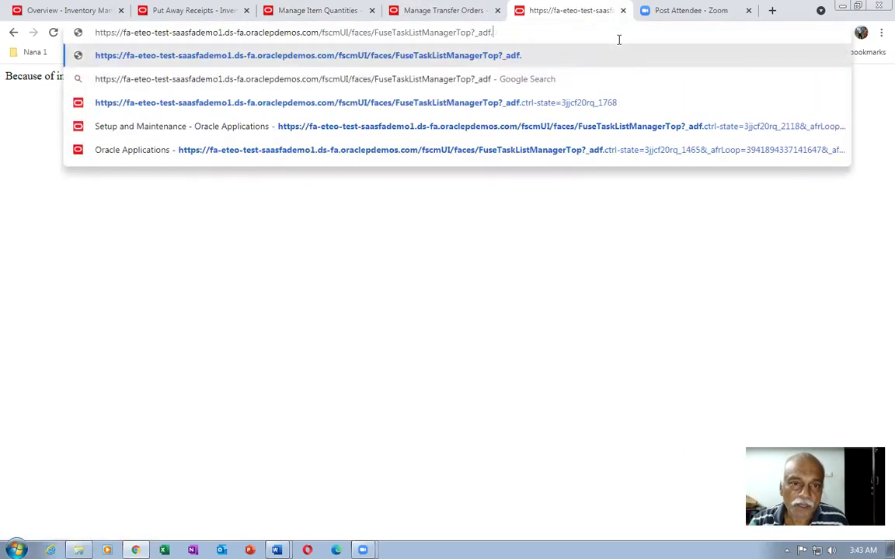
key("BackSpace")
key("BackSpace")
key("BackSpace")
key("BackSpace")
key("BackSpace")
key("BackSpace")
key("BackSpace")
key("BackSpace")
key("BackSpace")
key("BackSpace")
key("BackSpace")
key("BackSpace")
key("BackSpace")
key("BackSpace")
key("BackSpace")
key("BackSpace")
key("BackSpace")
key("BackSpace")
key("BackSpace")
key("BackSpace")
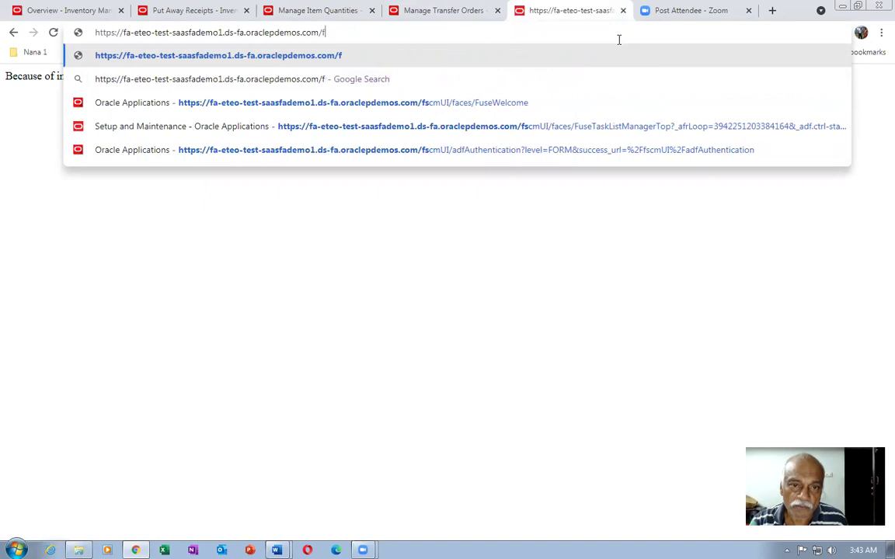
key("Return")
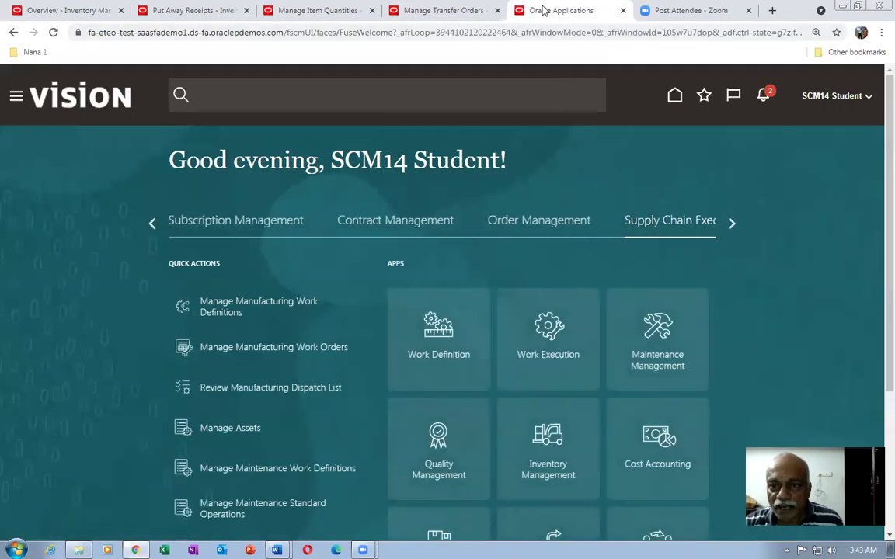
Duplicate the home page in a second browser tab and open Inventory Management in the original one.
right_click(544, 10)
left_click(575, 97)
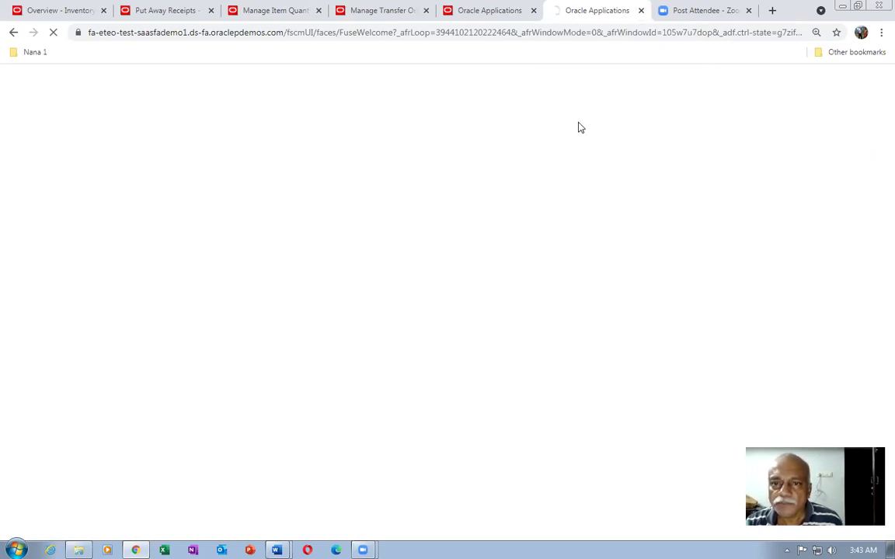
left_click(485, 10)
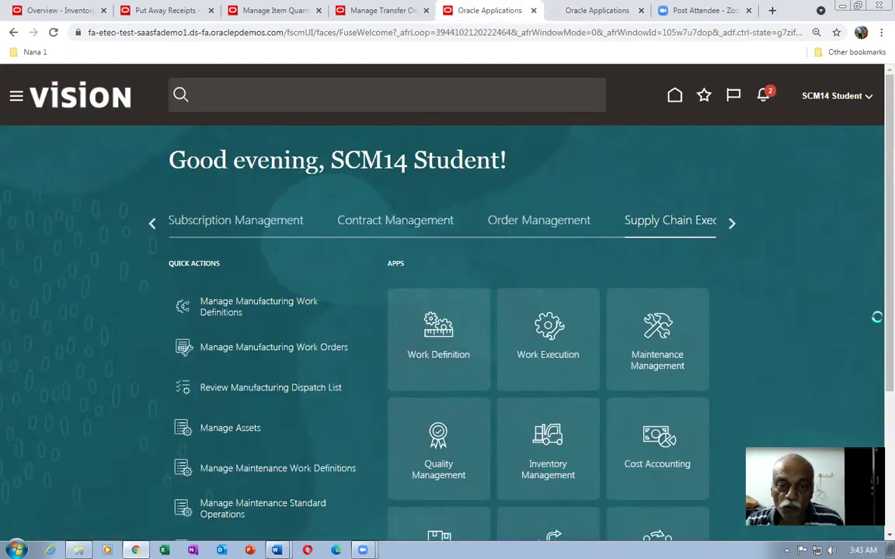
Rerun the open transfer order search for source organization T021 in Manage Transfer Orders.
left_click(334, 10)
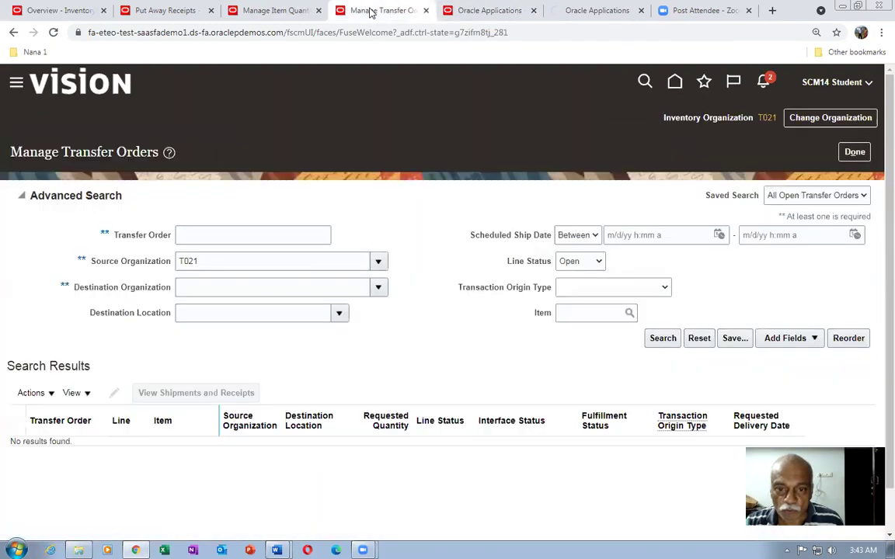
left_click(666, 339)
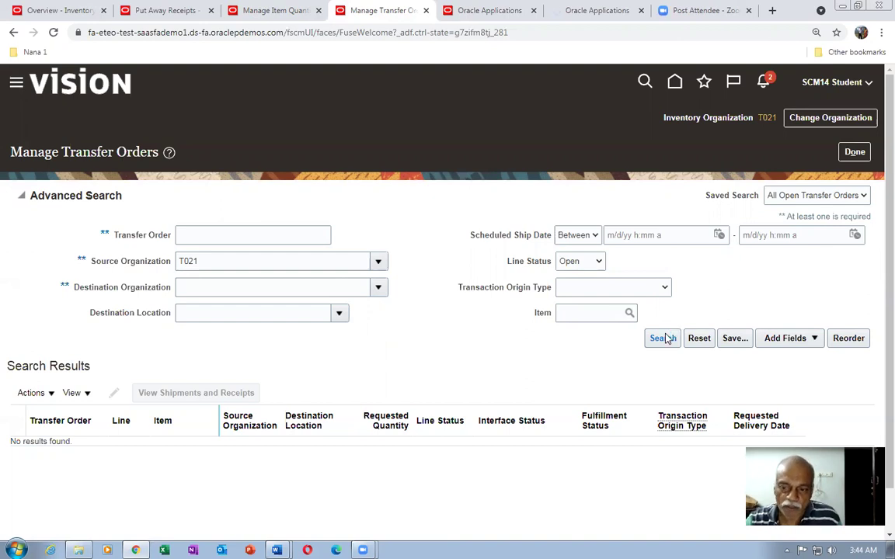
left_click(482, 10)
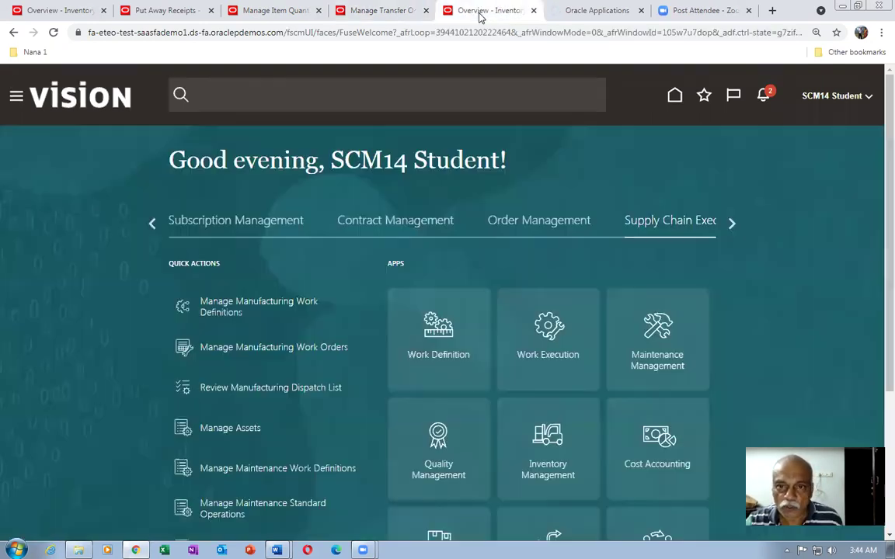
Duplicate the spare home page once more and open Inventory Management in the tab it was copied from.
left_click(619, 14)
right_click(610, 15)
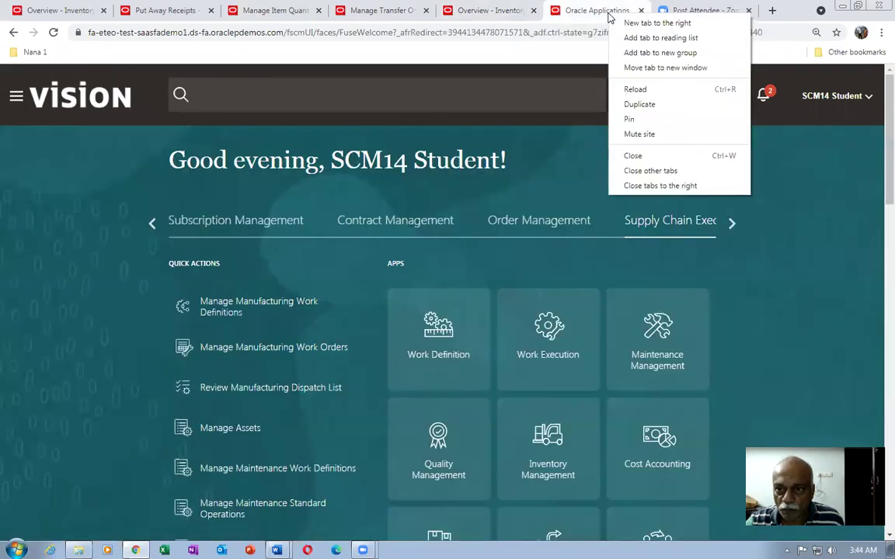
left_click(636, 104)
left_click(522, 13)
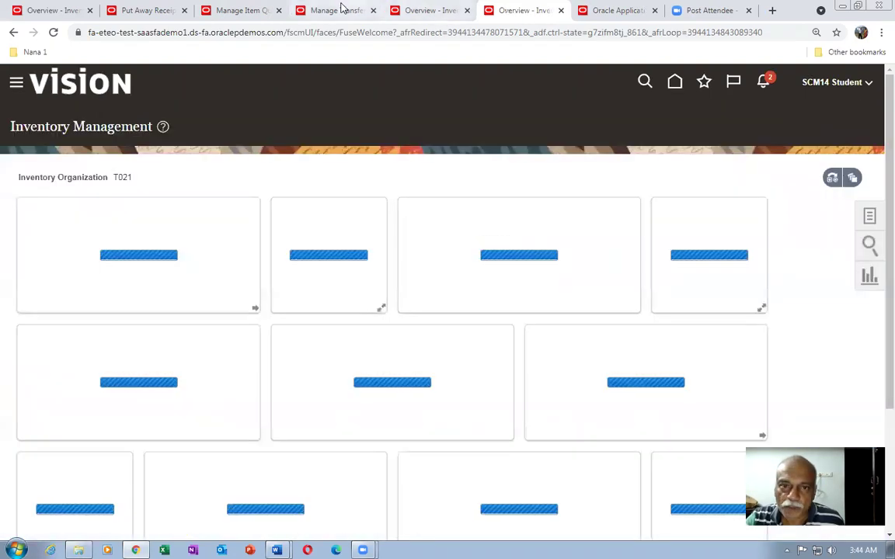
Repeat the T021 transfer order search several times, checking t02_ISTO in Manage Item Quantities in between.
left_click(342, 11)
left_click(661, 346)
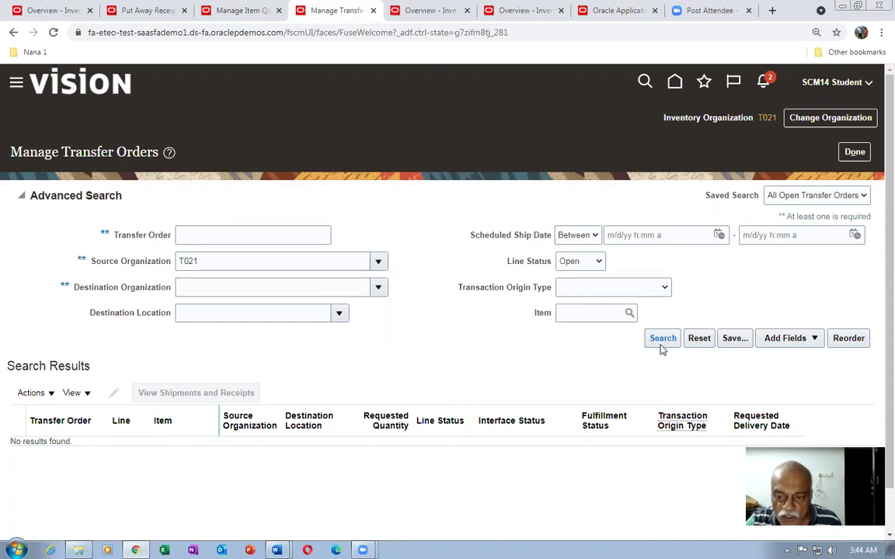
left_click(665, 342)
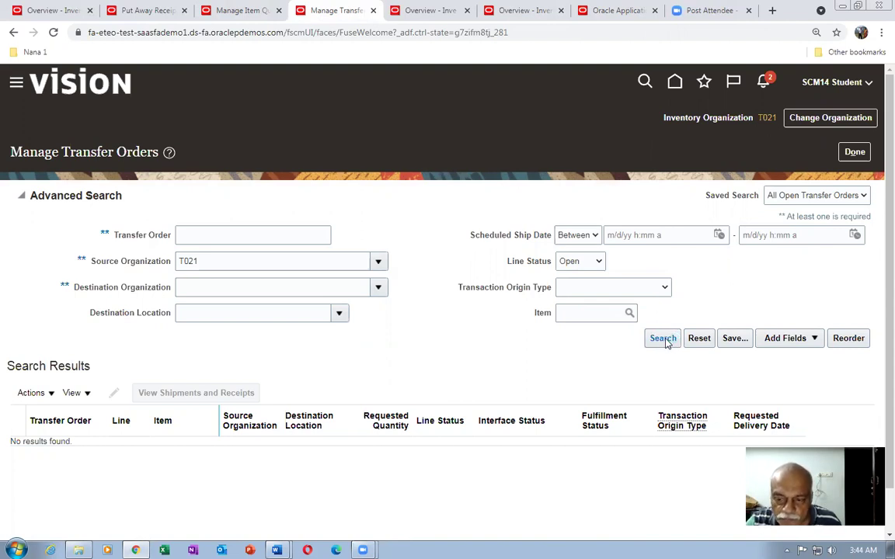
left_click(665, 342)
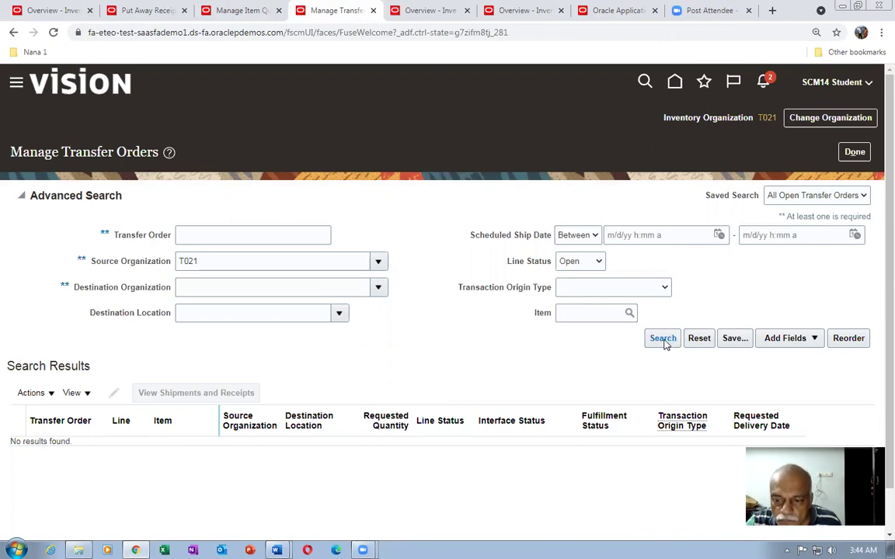
left_click(237, 11)
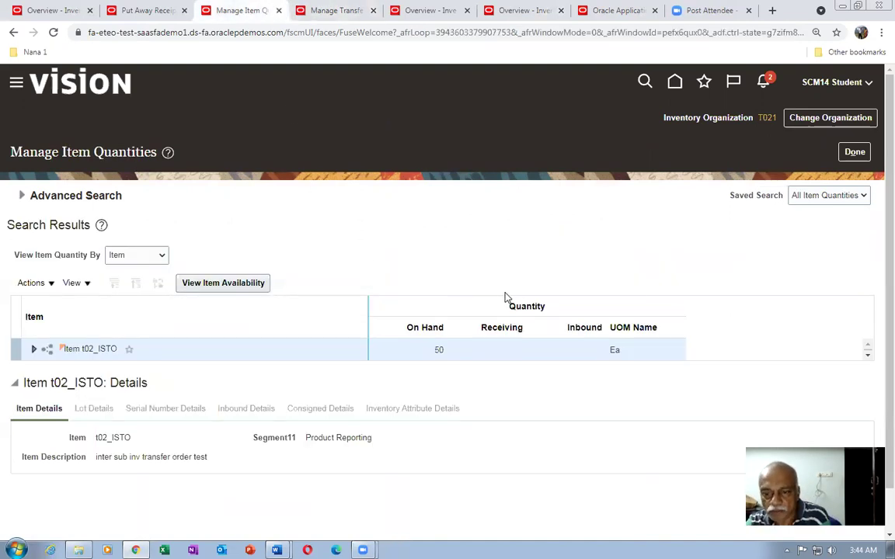
left_click(318, 11)
left_click(672, 343)
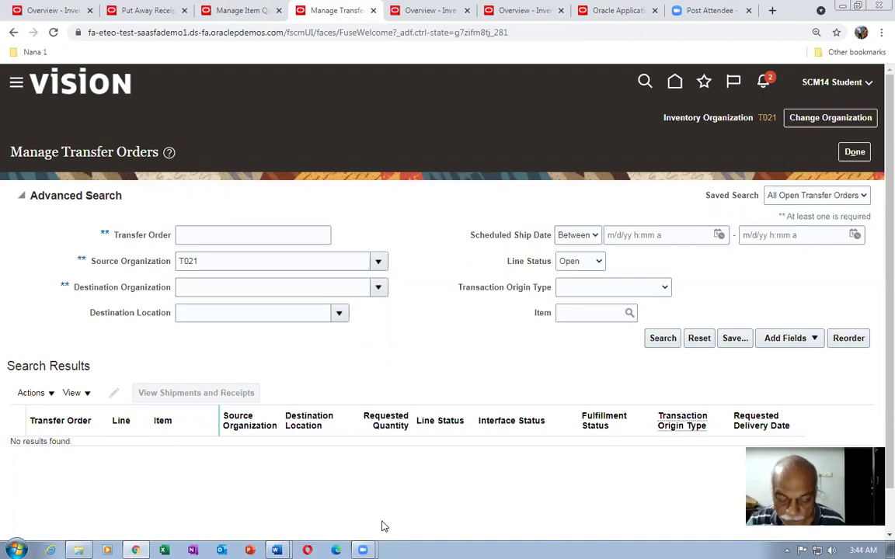
Search a fresh Manage Transfer Orders page for source organization T021 and view the t02_ISTO order's shipments and receipts.
key("alt+Left")
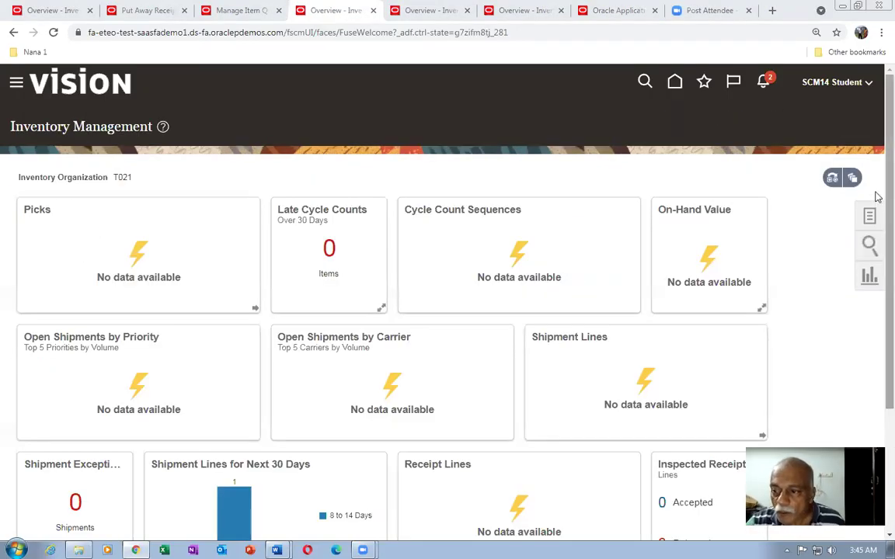
left_click(869, 215)
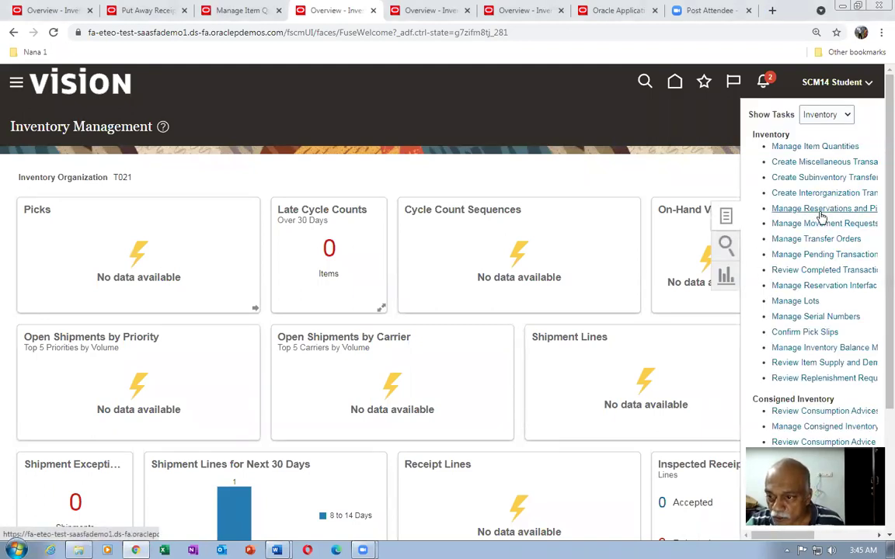
left_click(816, 240)
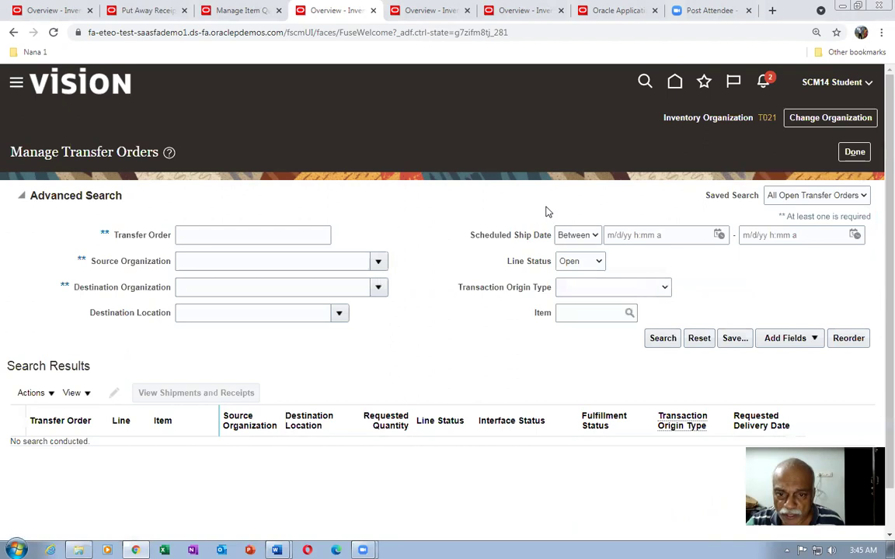
left_click(296, 264)
type("T021")
key("Tab")
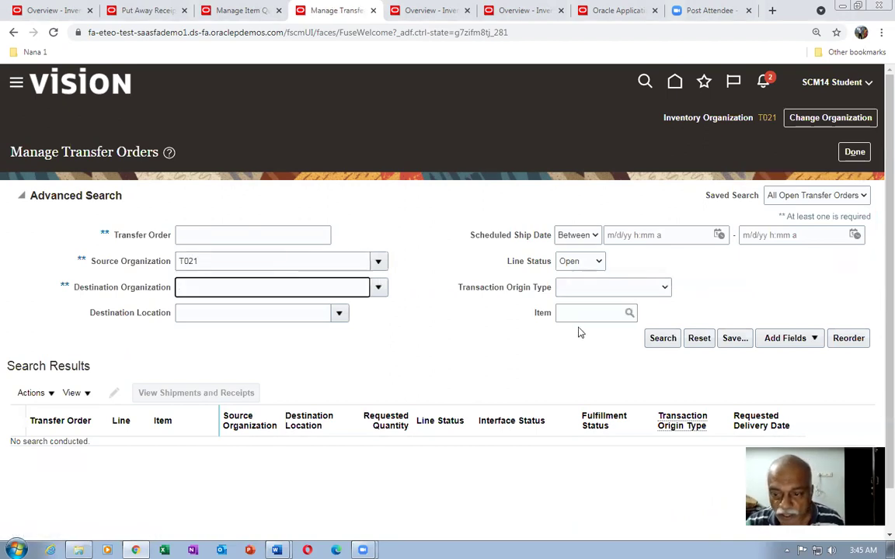
left_click(661, 338)
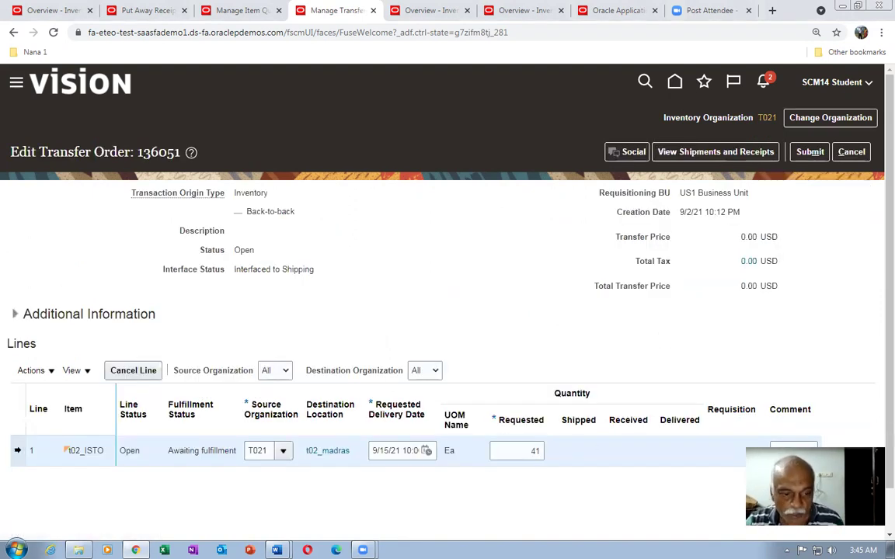
left_click(717, 152)
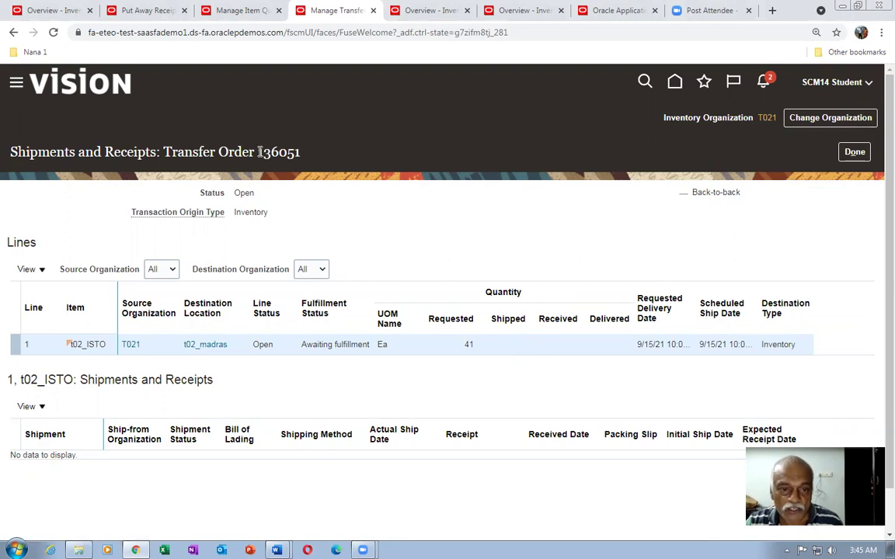
Open Manage Shipment Lines from the Shipments tasks on a separate Inventory Management page.
left_click(429, 10)
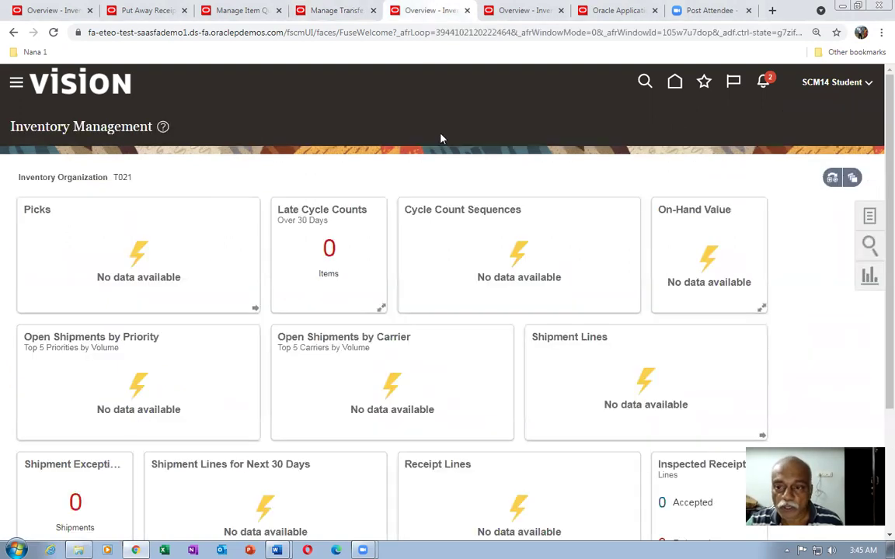
left_click(868, 217)
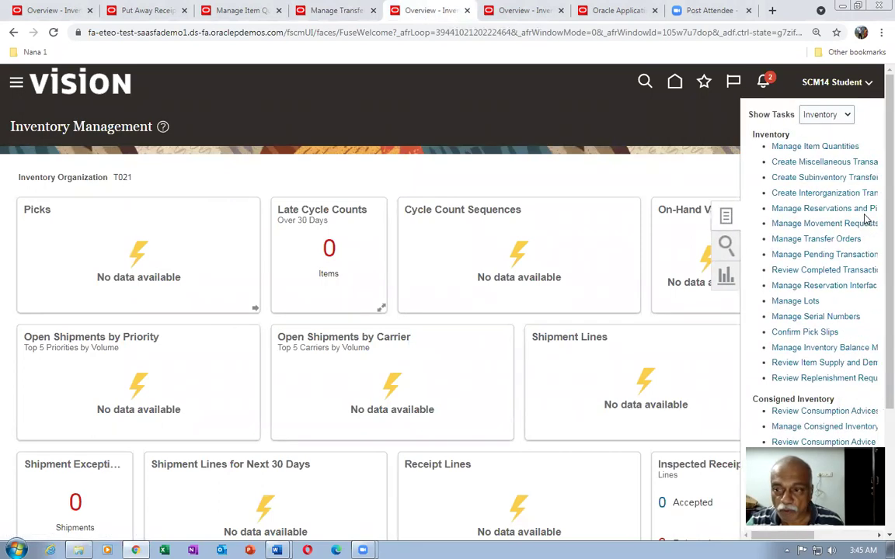
left_click(843, 115)
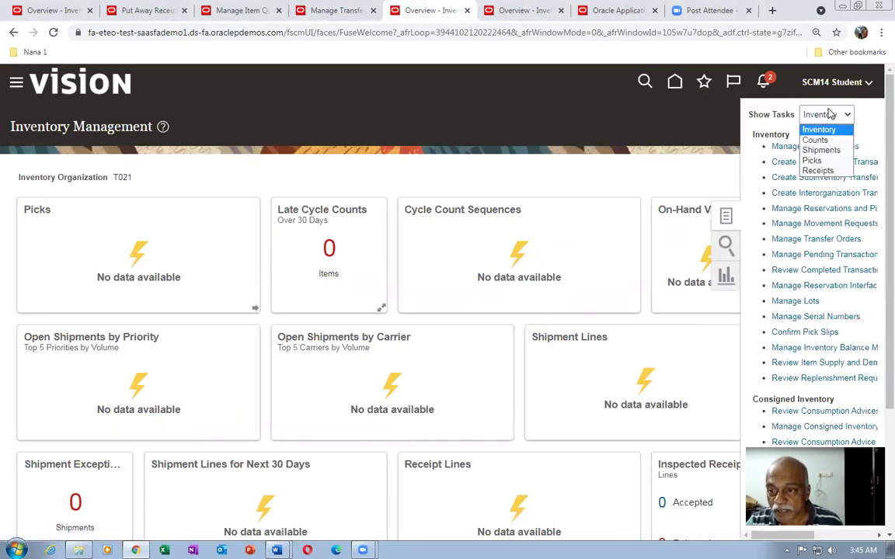
left_click(833, 151)
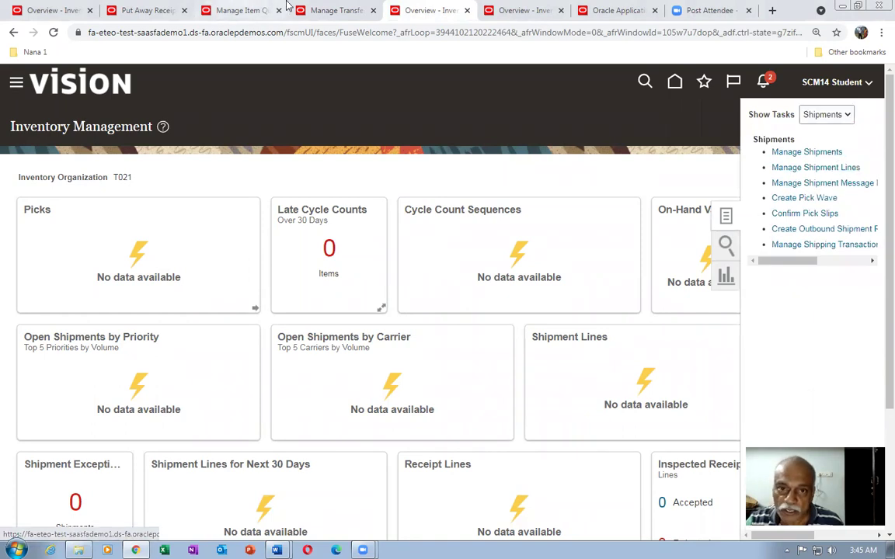
Search the shipment lines due today in T021 by the t02_ISTO transfer order's number.
left_click(337, 10)
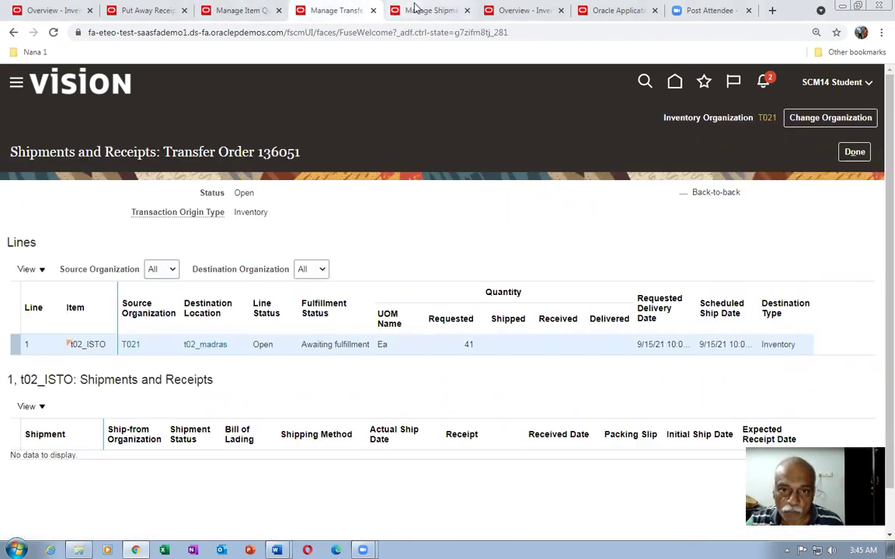
left_click(392, 10)
left_click(270, 232)
type("1")
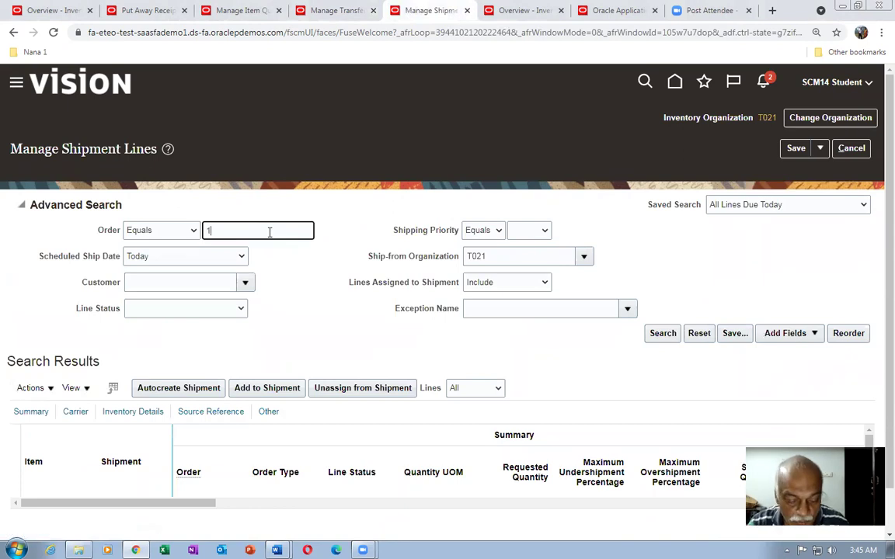
type("36051")
key("Tab")
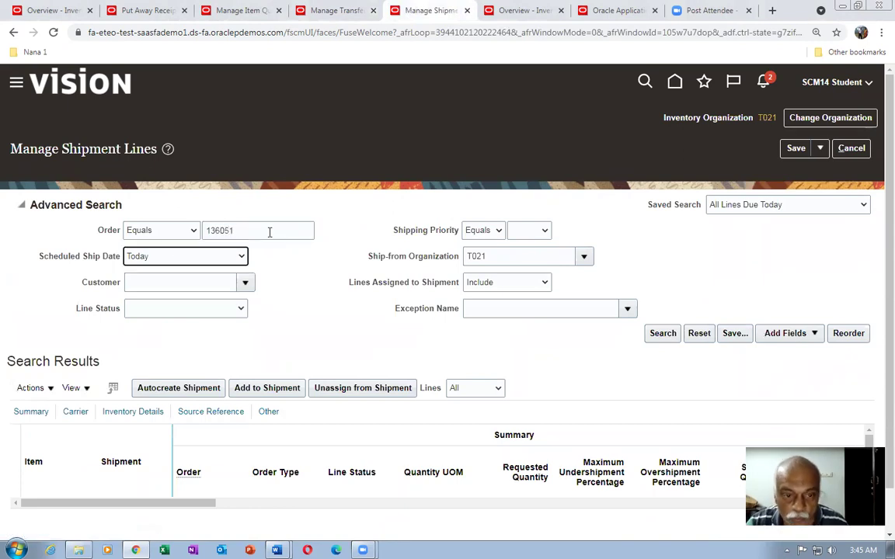
left_click(663, 333)
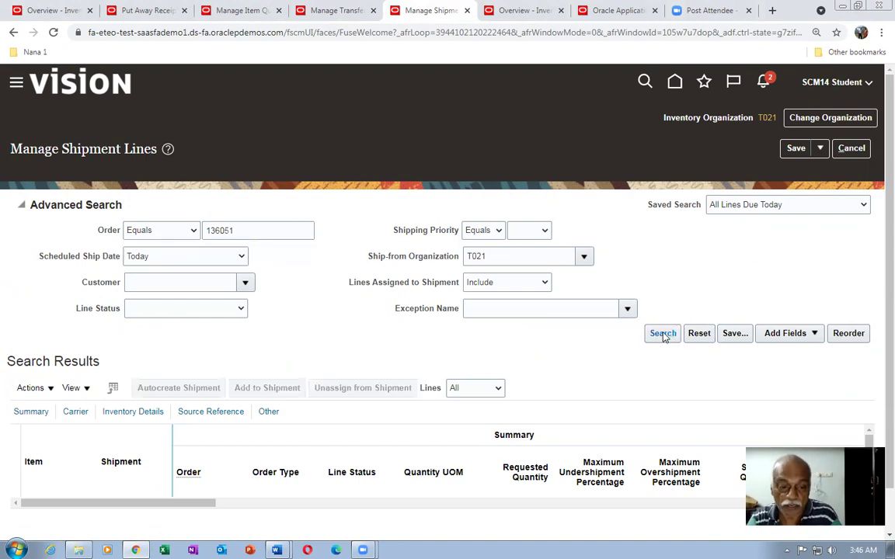
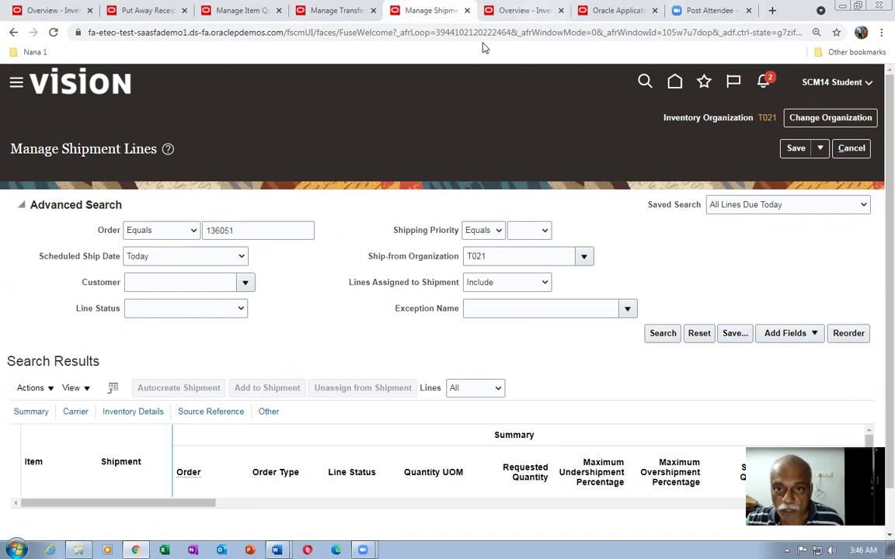
Open Setup and Maintenance from the other Inventory Management page.
left_click(527, 11)
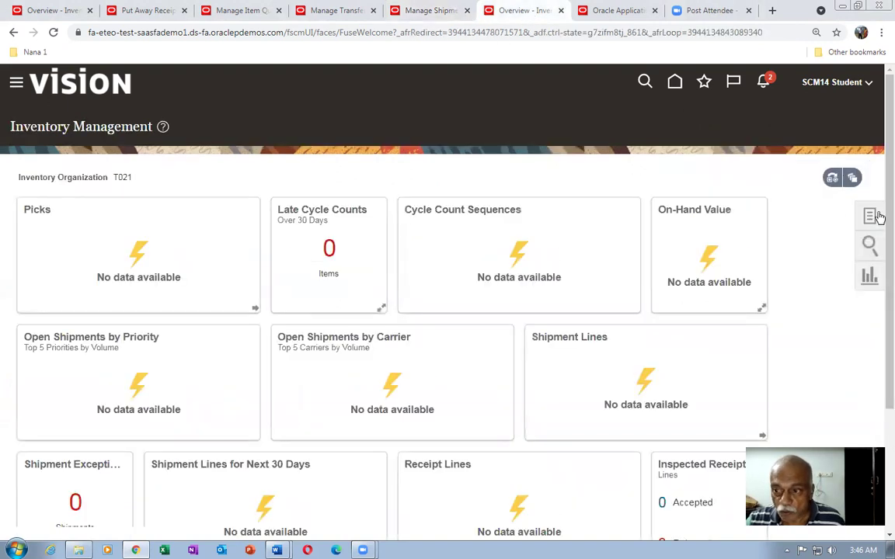
left_click(838, 84)
left_click(666, 289)
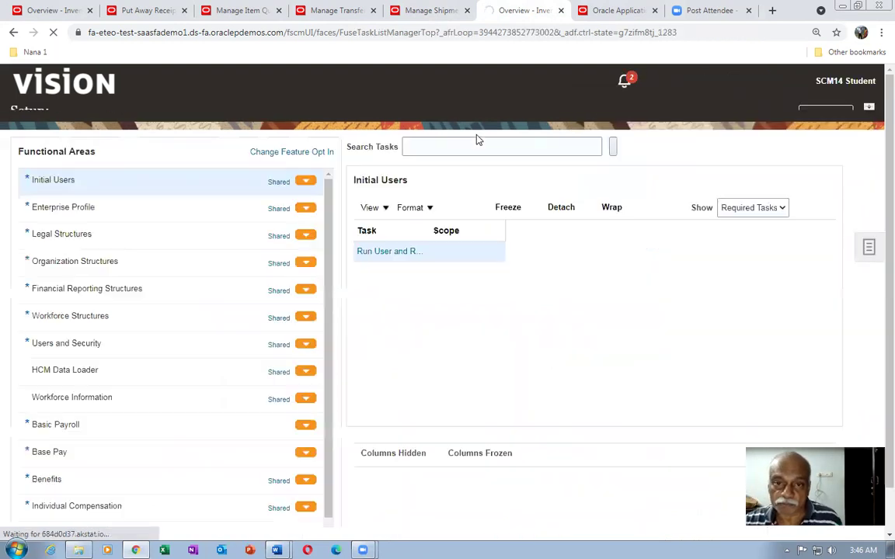
Search the setup tasks for man%ship%para% and open Manage Shipping Parameters.
left_click(870, 272)
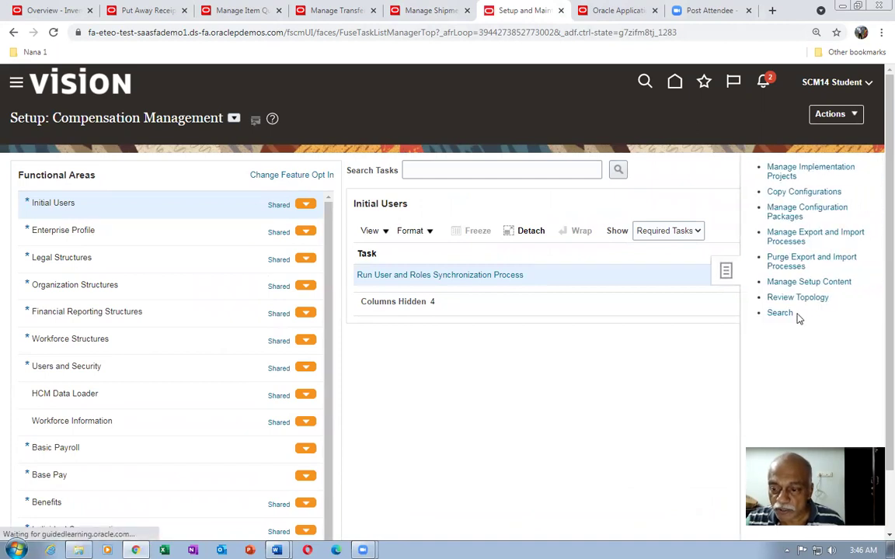
left_click(783, 313)
left_click(278, 164)
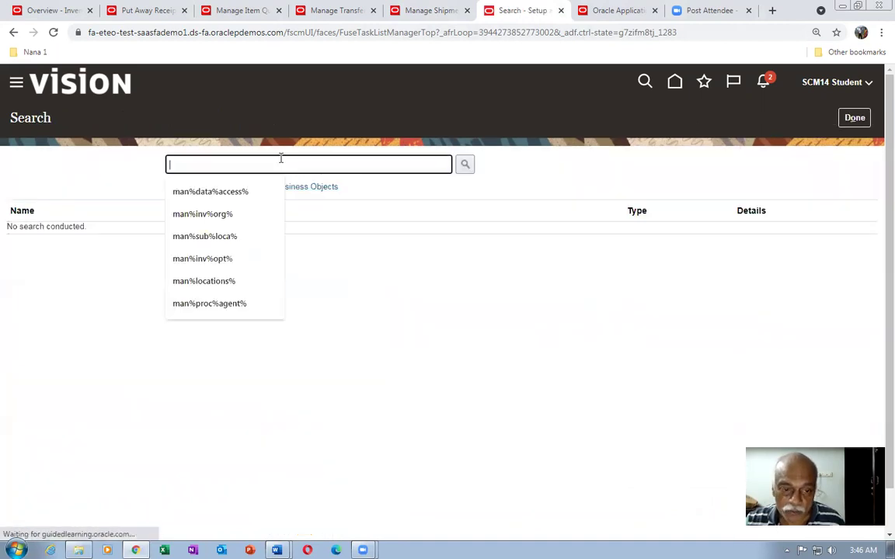
type("man%s")
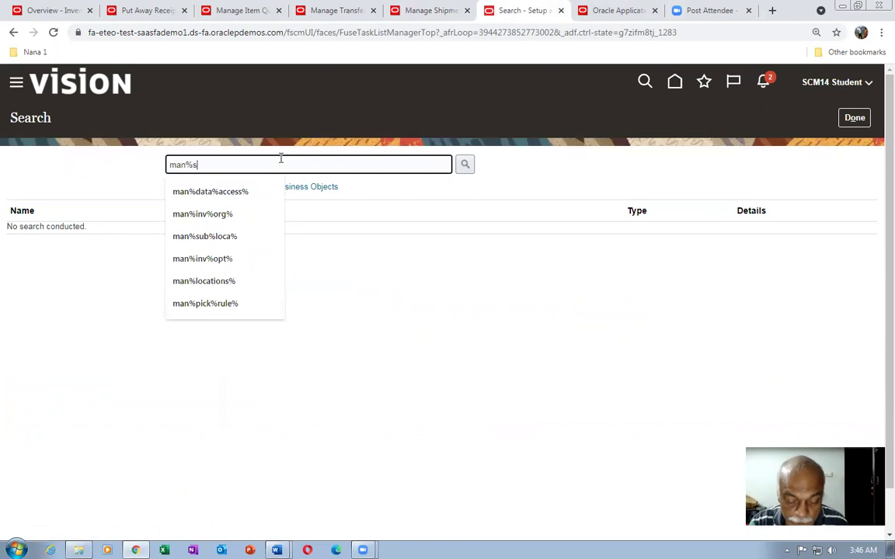
type("hip%para%")
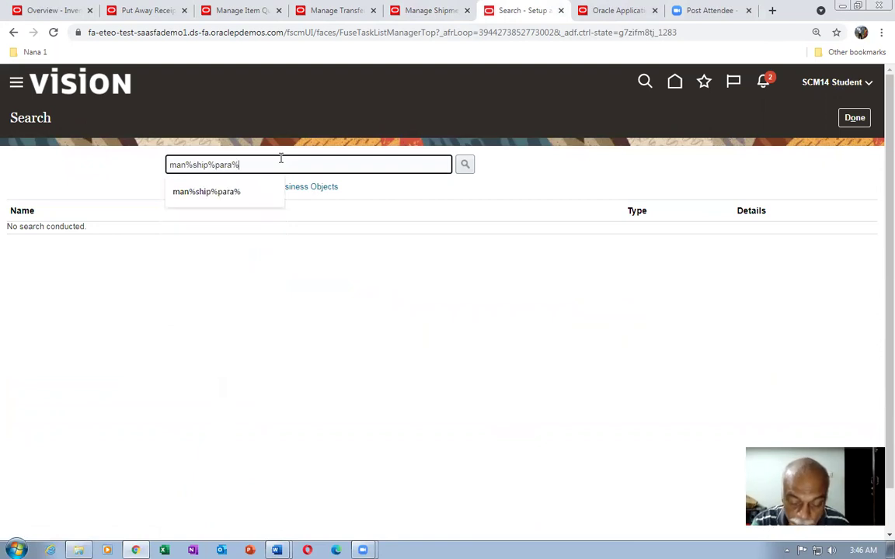
key("Return")
key("Return")
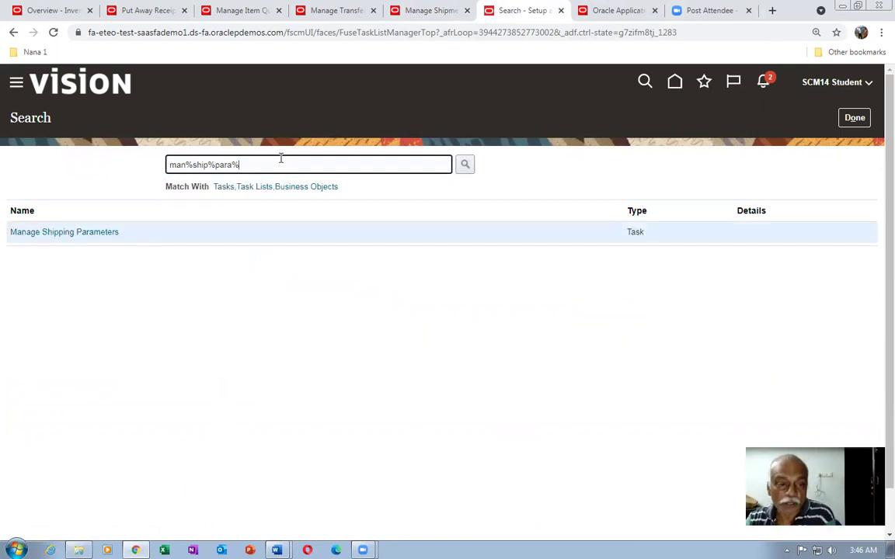
left_click(87, 233)
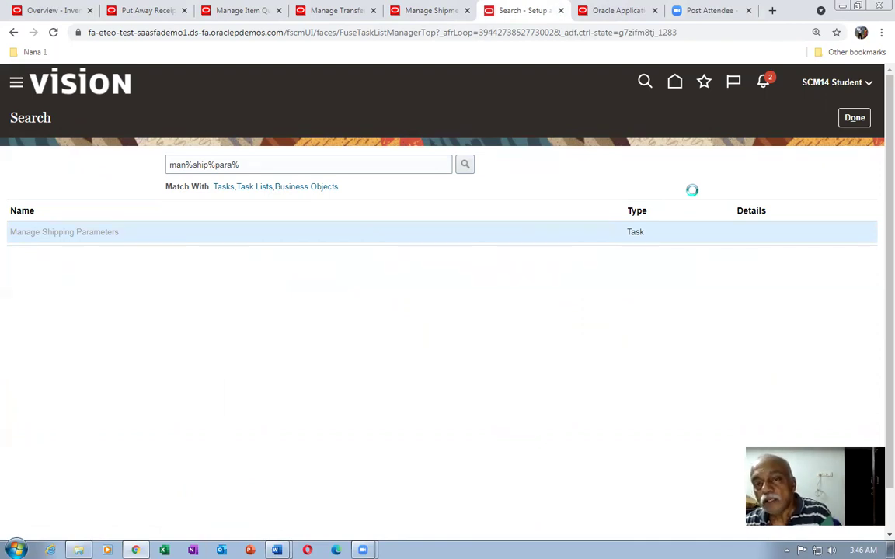
On the Manage Shipment Lines page, search the transfer order's lines with a scheduled ship date before 9/30/21 10:16 PM.
left_click(424, 11)
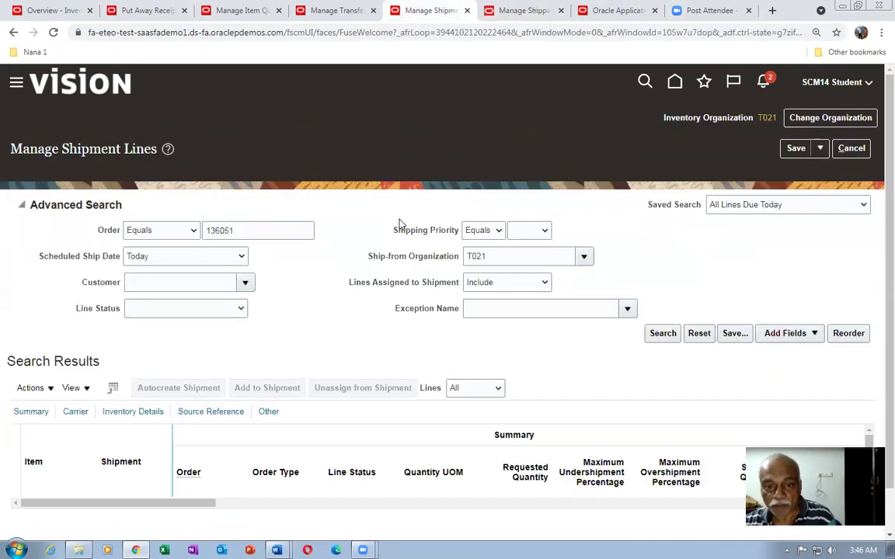
left_click(662, 339)
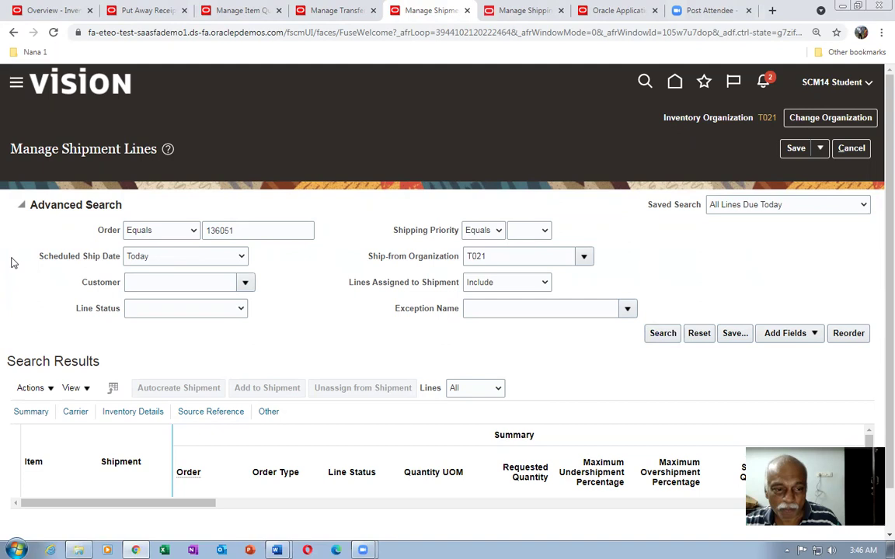
left_click(150, 264)
left_click(141, 267)
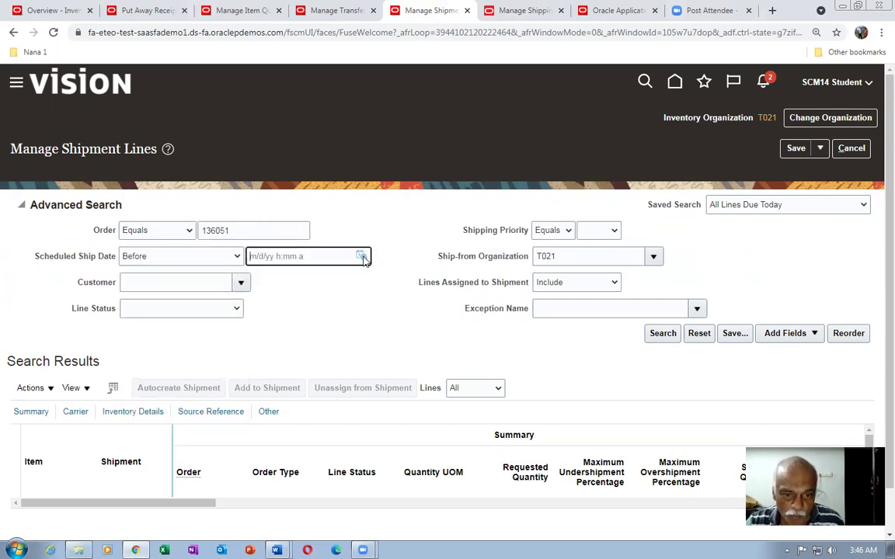
left_click(361, 256)
left_click(477, 424)
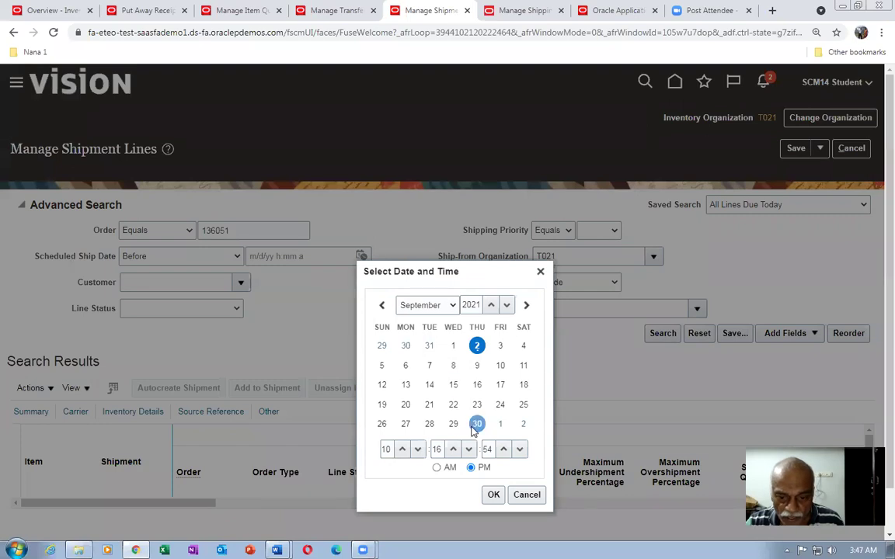
left_click(493, 495)
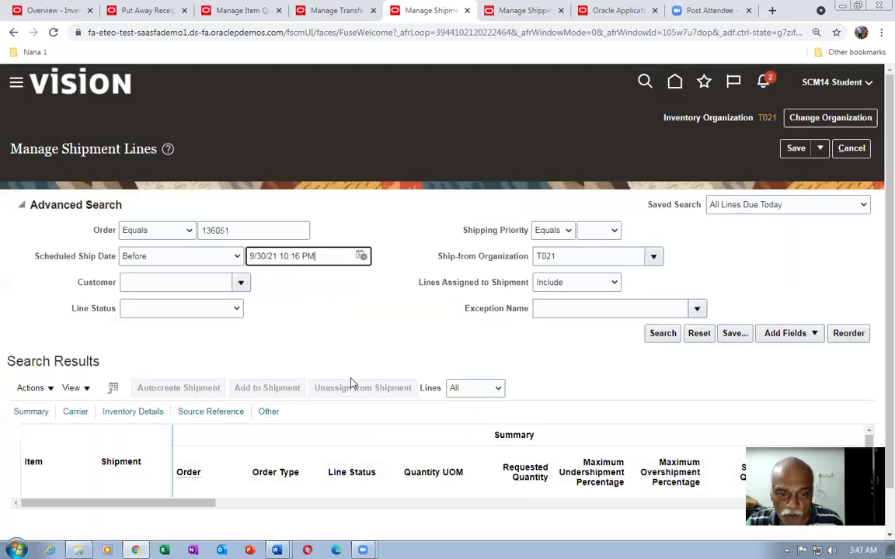
left_click(384, 320)
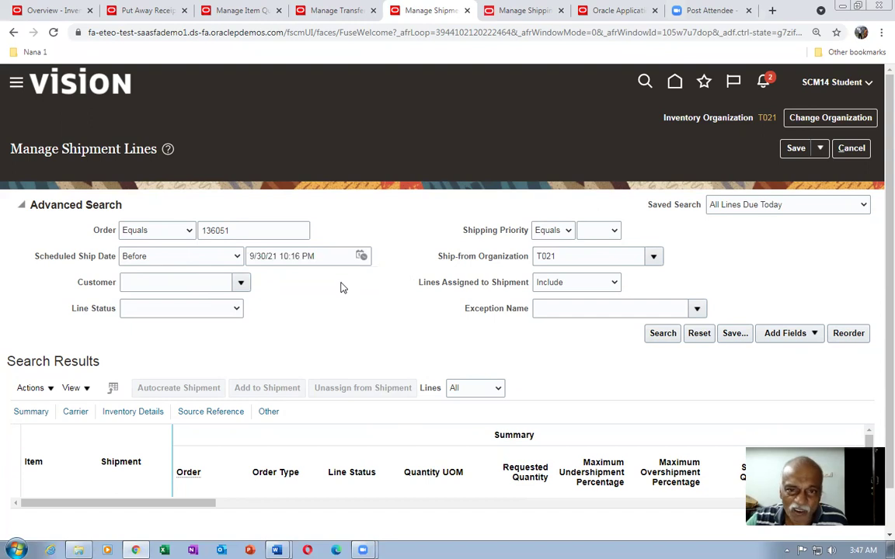
In T021's shipping parameters, set the ship confirm rule to Auto Ship and the UOM classes to Weight and Volume.
left_click(514, 11)
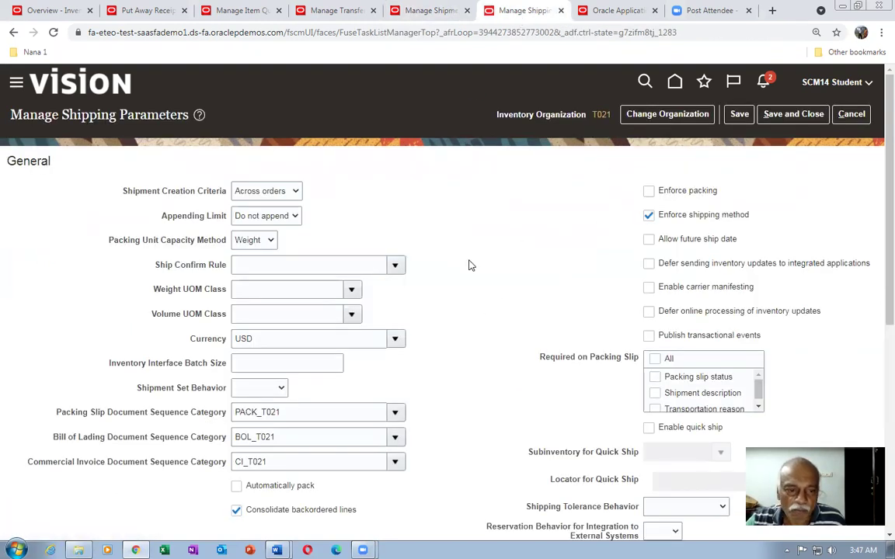
left_click(393, 266)
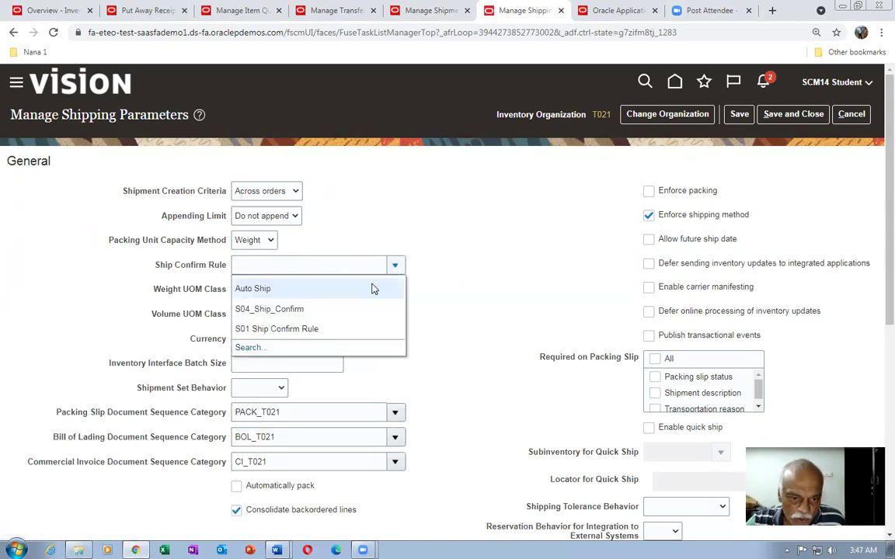
left_click(368, 284)
left_click(271, 292)
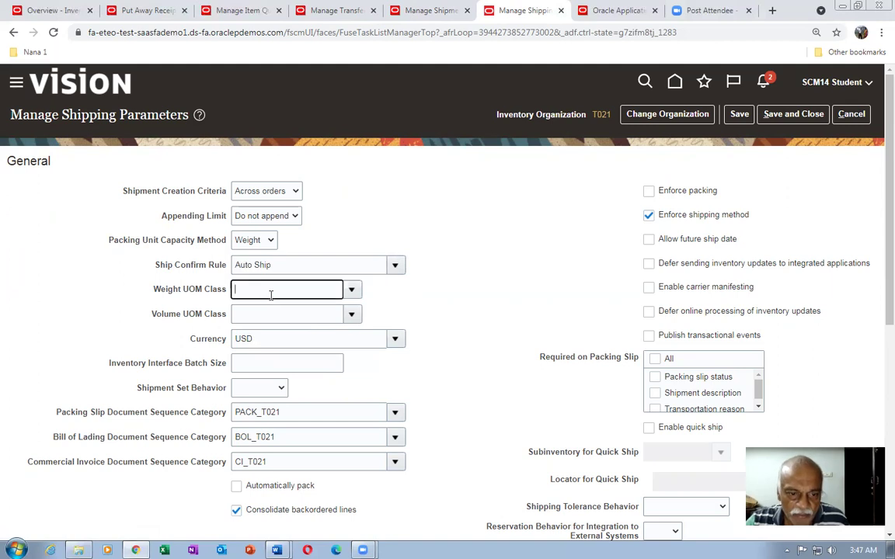
type("Weigh")
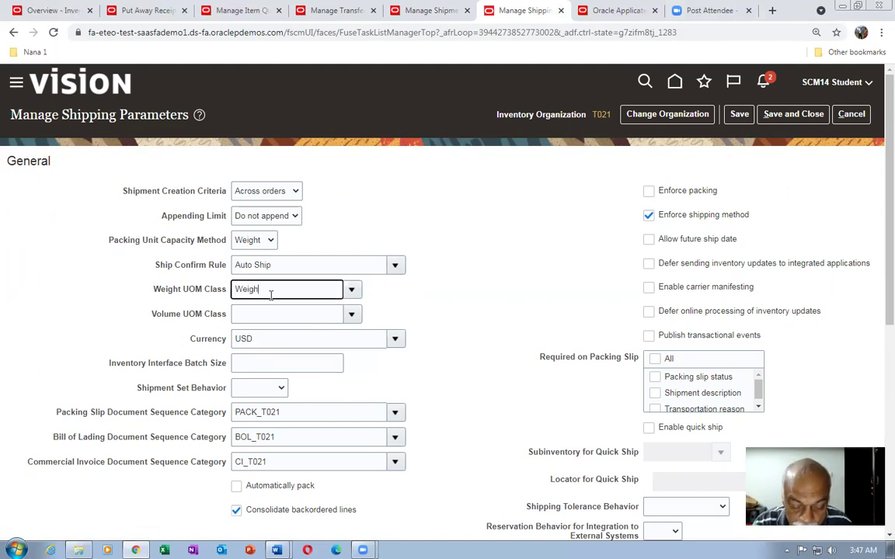
type("t")
key("Tab")
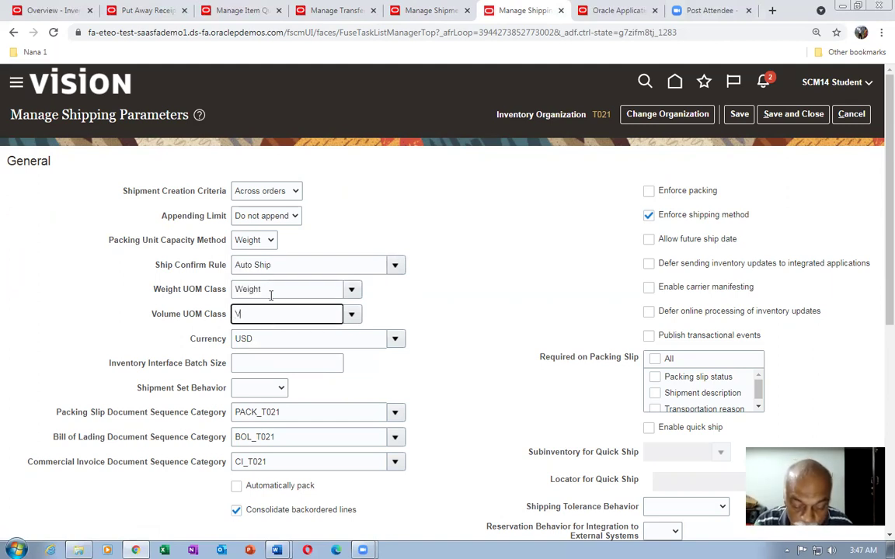
type("Volume")
key("Tab")
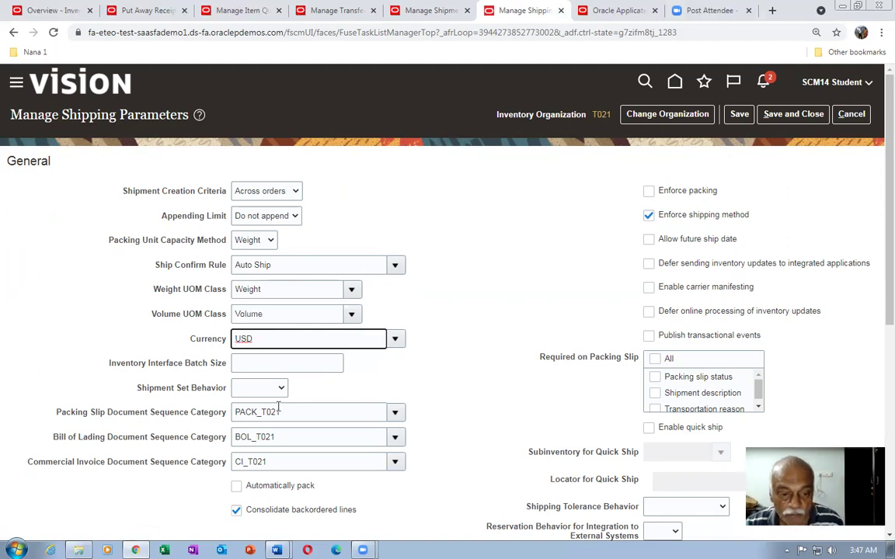
Set the Shipment Set Behavior to Information in the general shipping parameters.
scroll(307, 397, "down", 3)
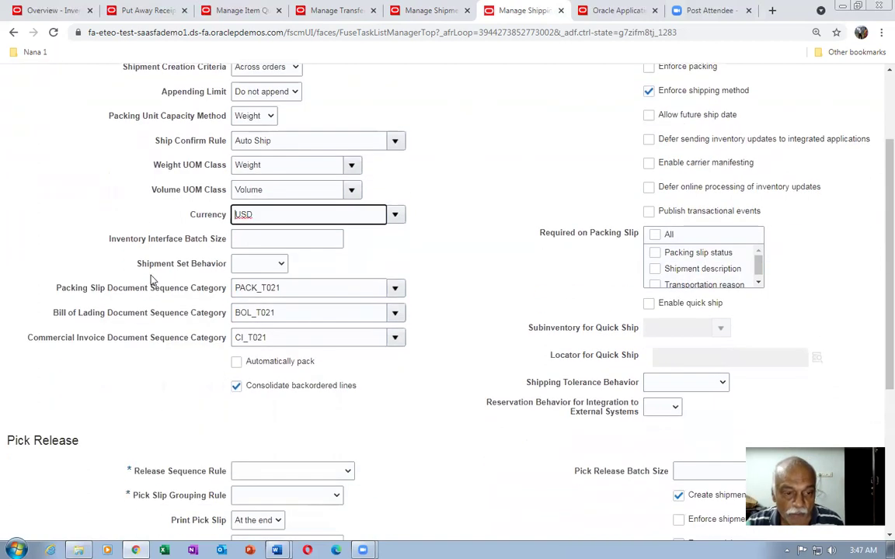
left_click(256, 268)
left_click(255, 300)
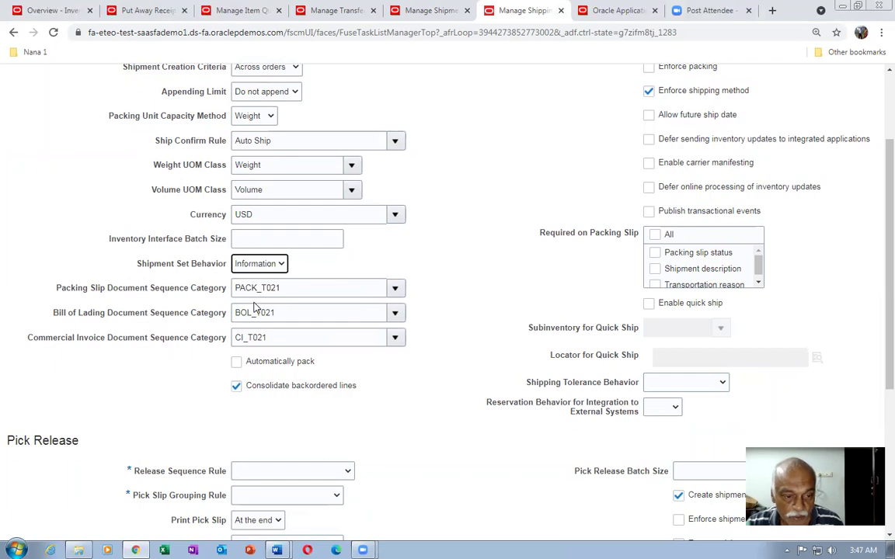
For pick release, choose All Standard Orders as the release sequence rule and Order Number as the pick slip grouping rule.
scroll(343, 419, "down", 3)
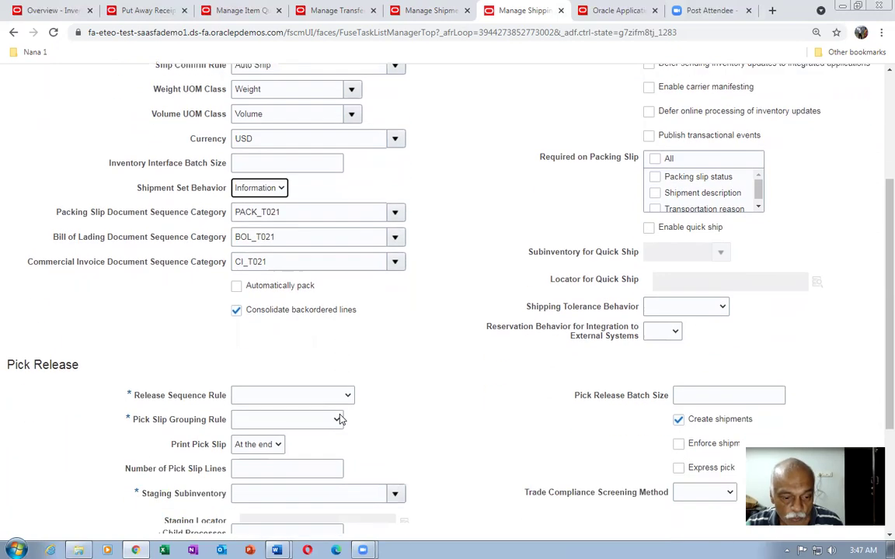
left_click(298, 353)
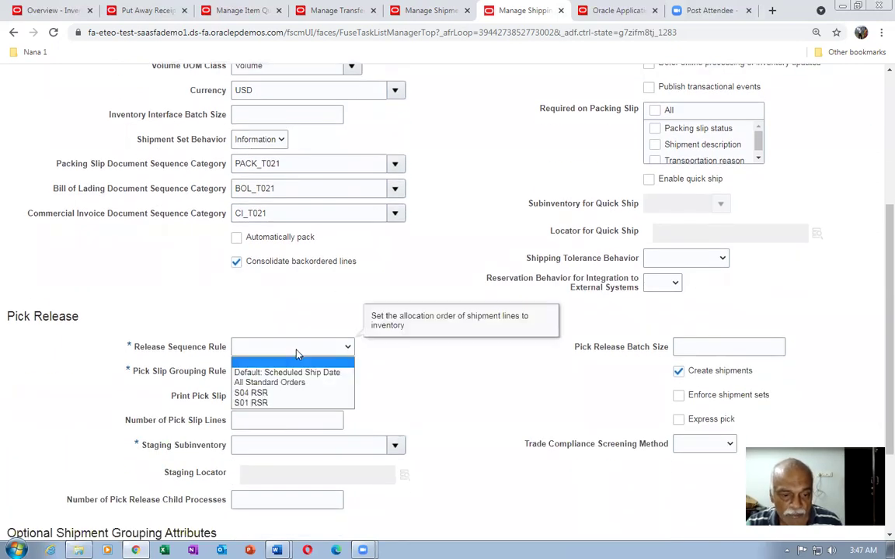
left_click(295, 382)
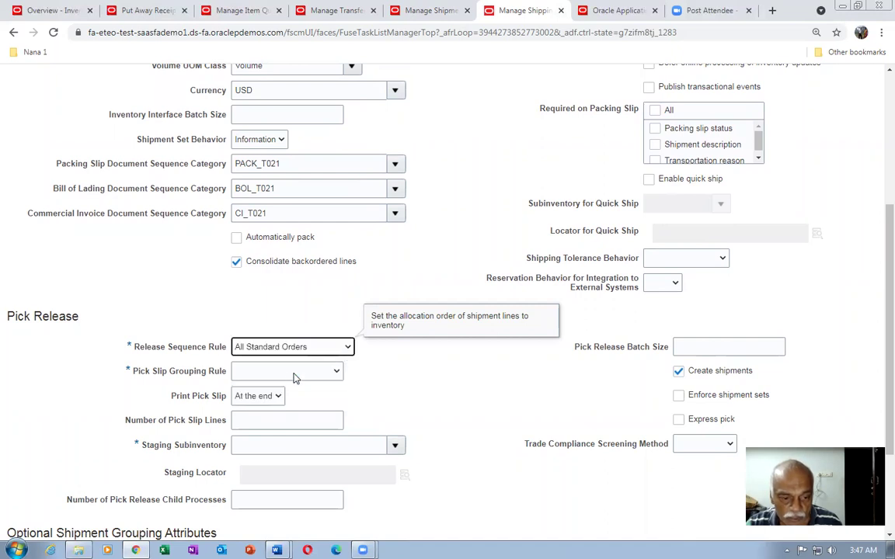
left_click(295, 378)
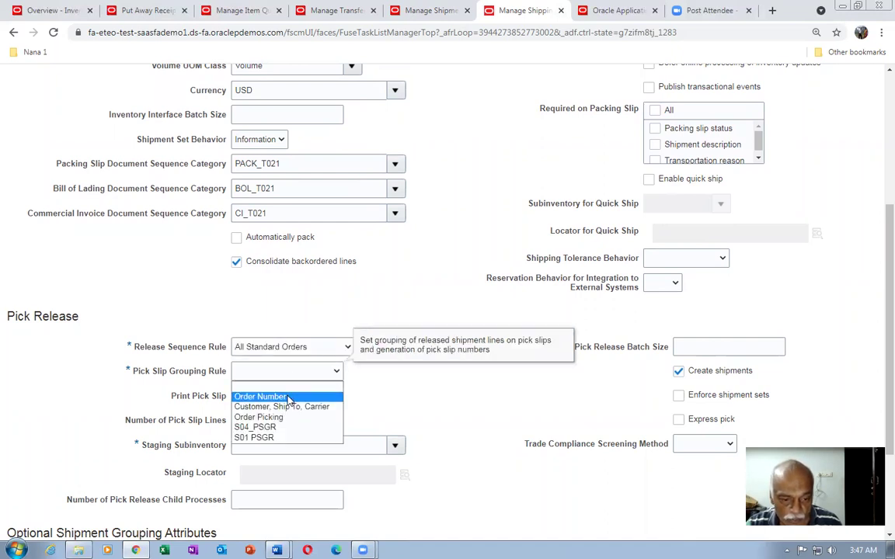
left_click(291, 396)
left_click(410, 418)
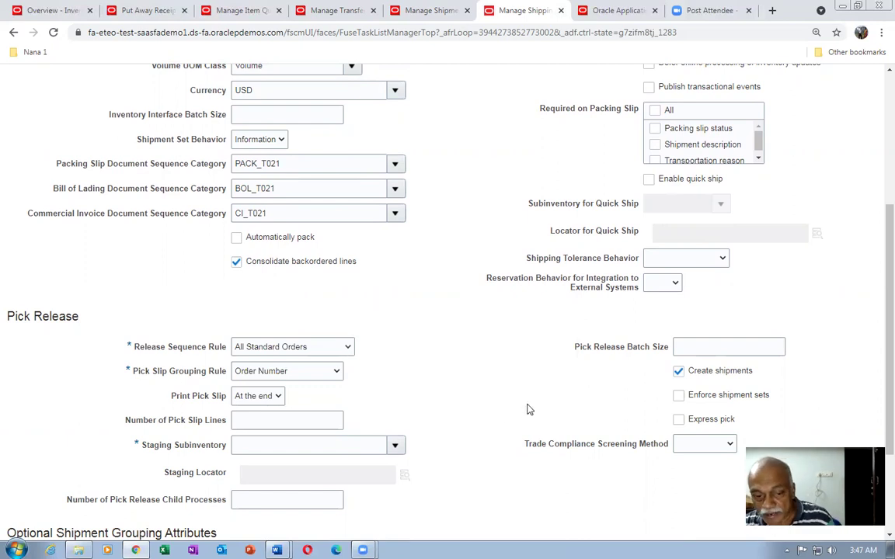
Set the staging subinventory to Stage and turn off Enforce shipping method.
left_click(304, 446)
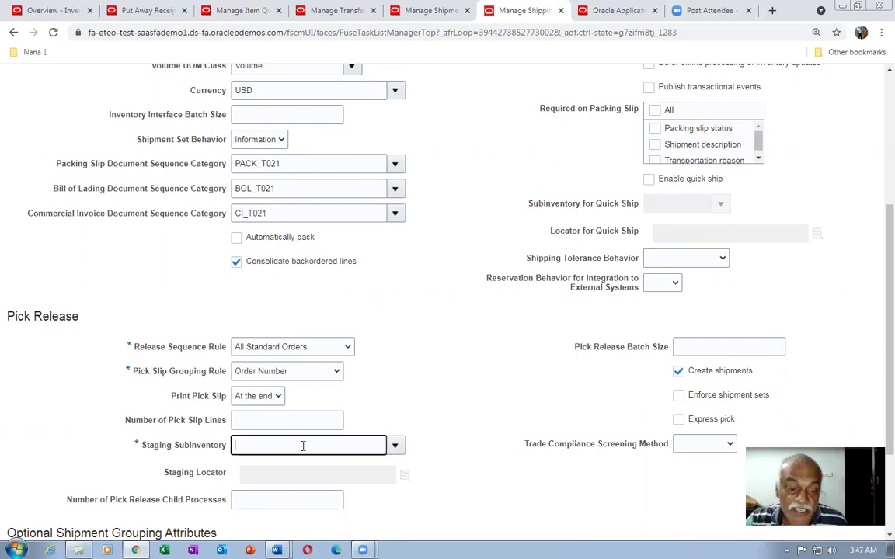
type("sta")
key("Tab")
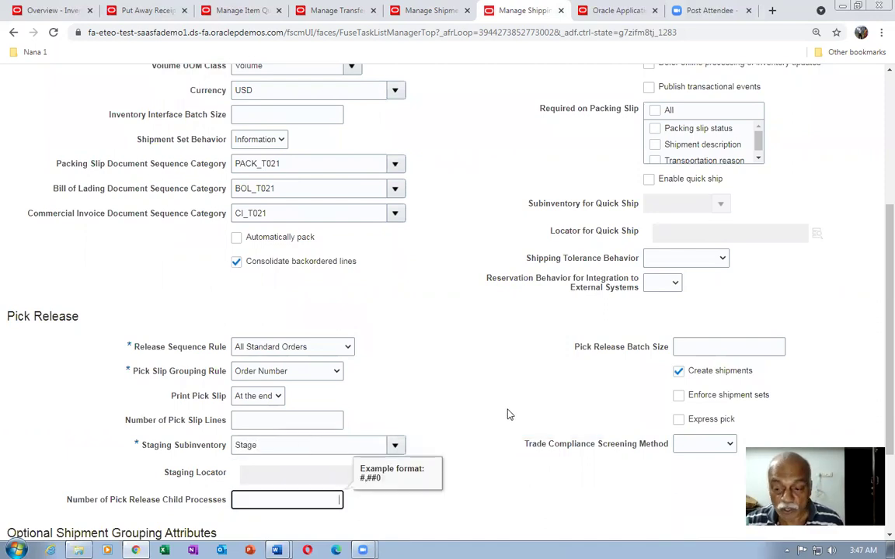
scroll(507, 412, "up", 5)
left_click(651, 215)
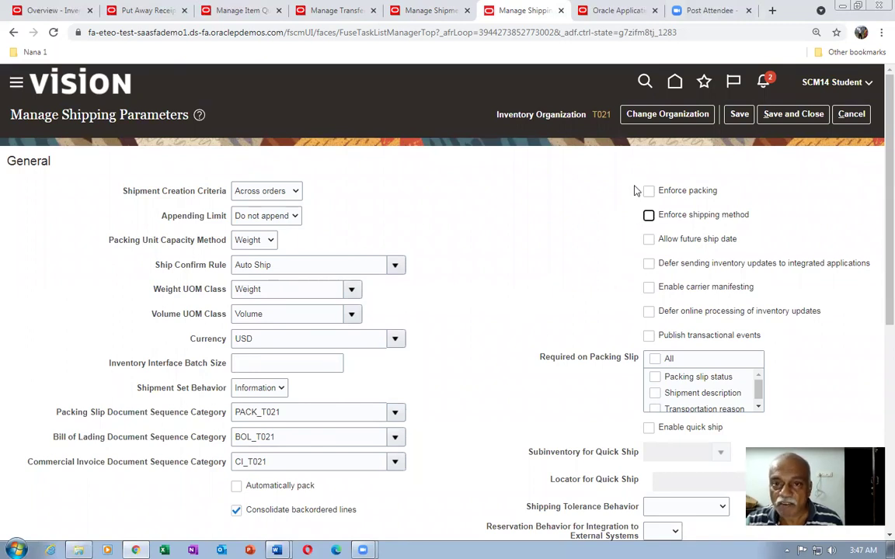
Pick release the t02_ISTO shipment line and acknowledge the confirmation.
left_click(412, 10)
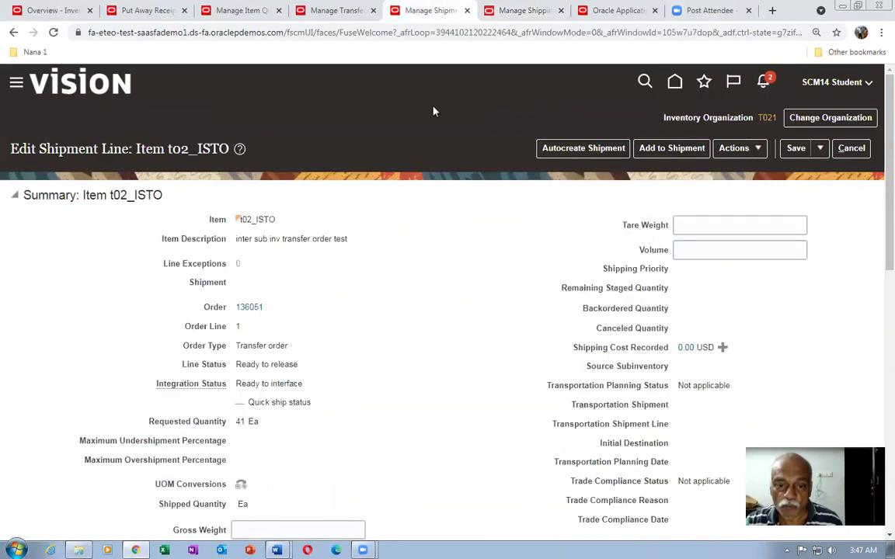
left_click(736, 148)
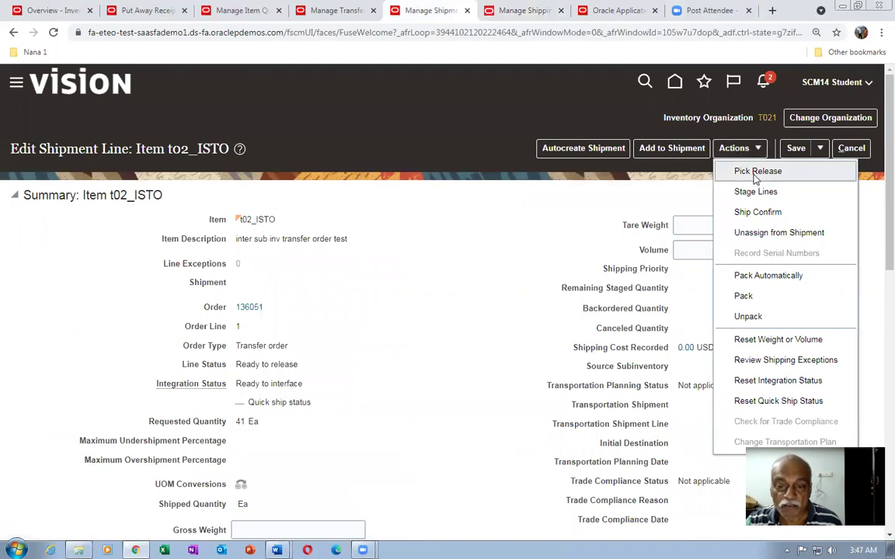
left_click(754, 173)
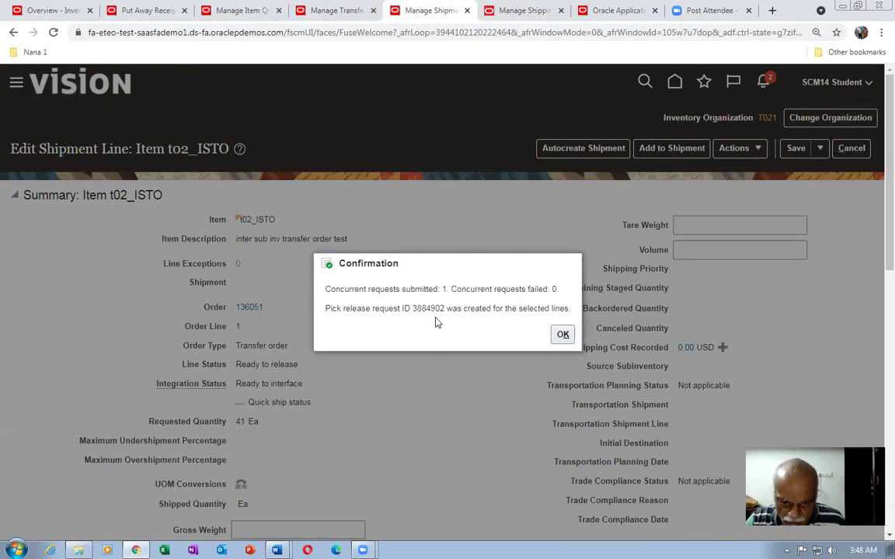
left_click(563, 335)
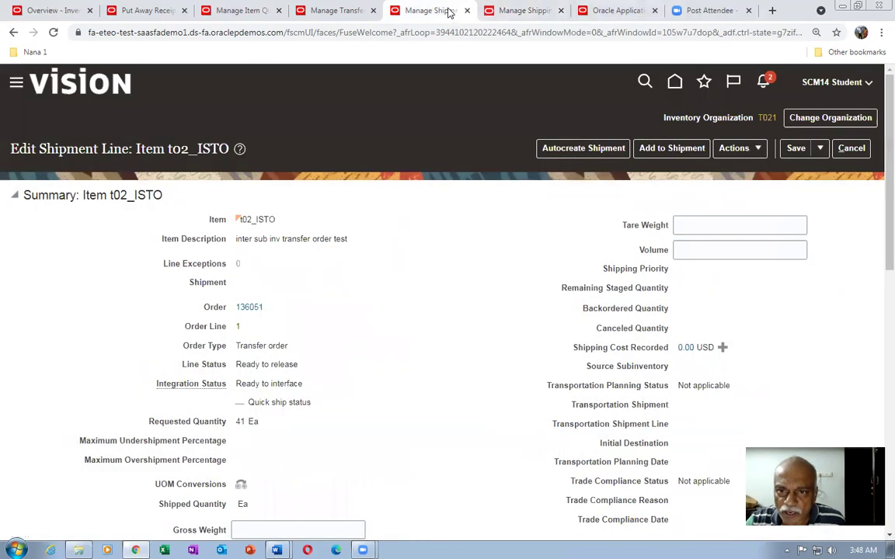
Leave the Manage Item Quantities page and return to the Inventory Management overview for T021.
left_click(510, 13)
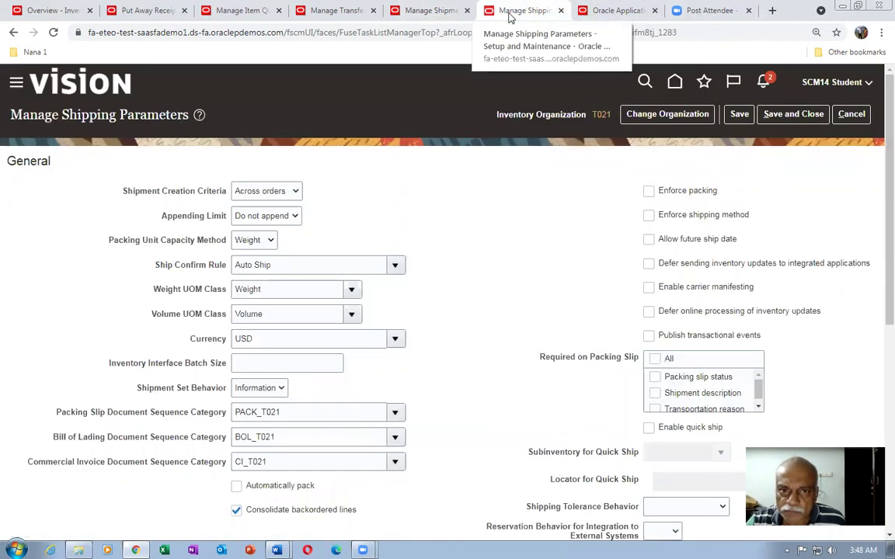
left_click(326, 13)
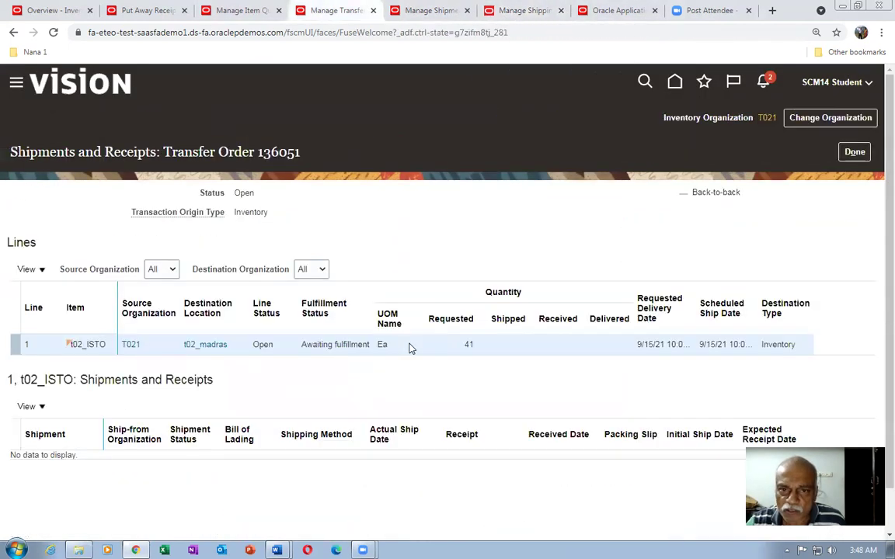
left_click(225, 14)
left_click(851, 154)
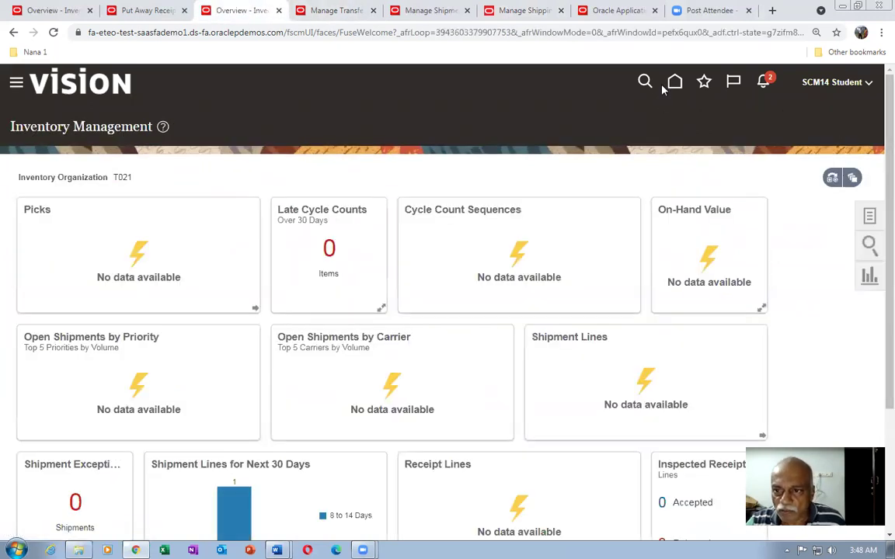
Open the Scheduled Processes overview to check the status of the pick release request.
left_click(675, 82)
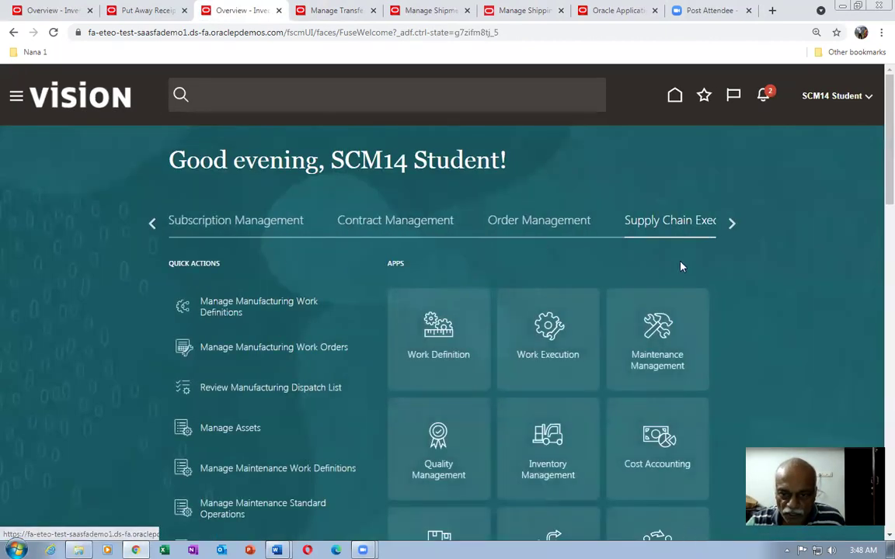
left_click(557, 474)
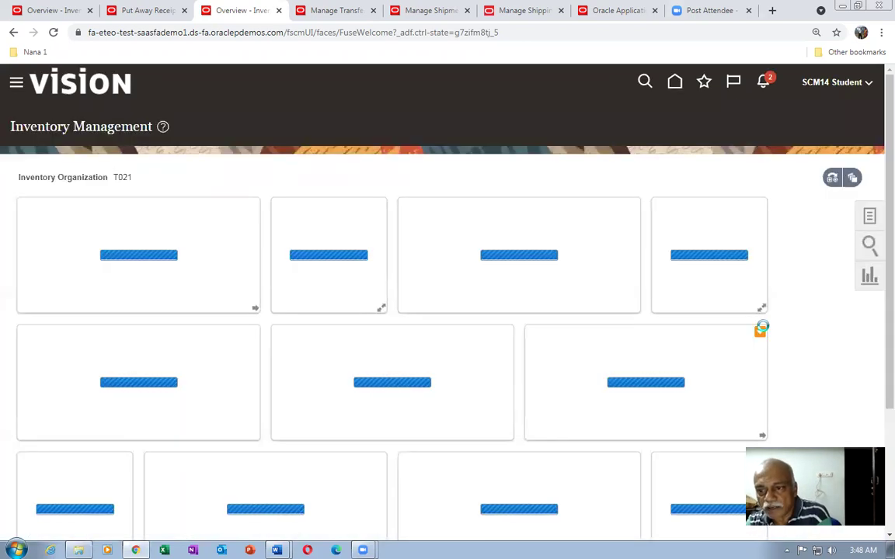
left_click(675, 82)
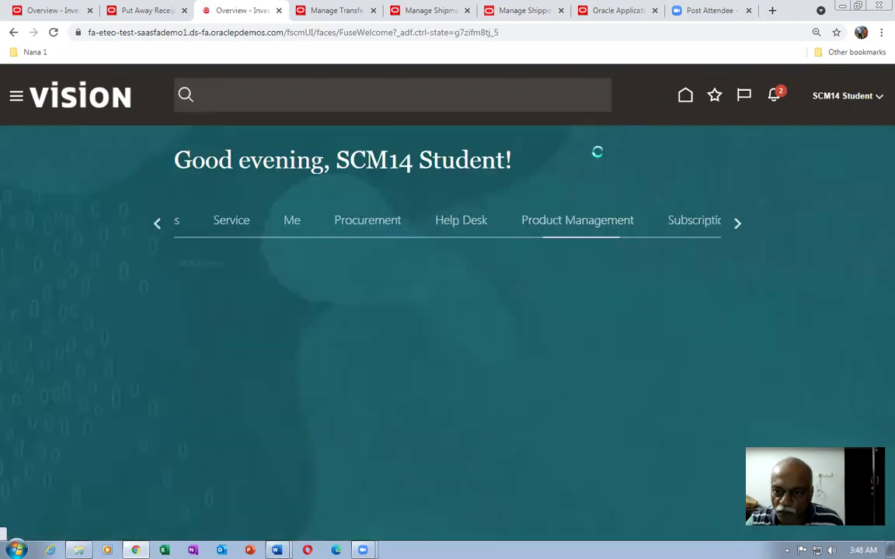
left_click(731, 223)
left_click(732, 226)
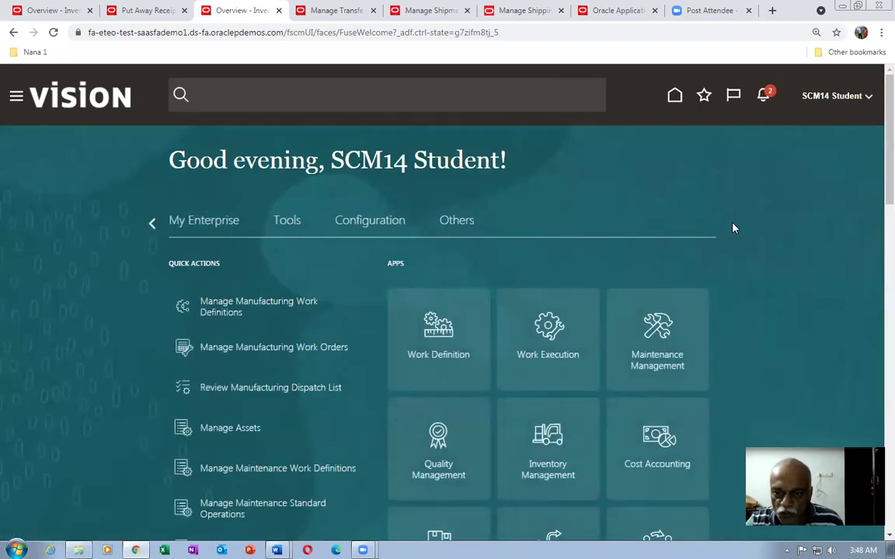
left_click(287, 221)
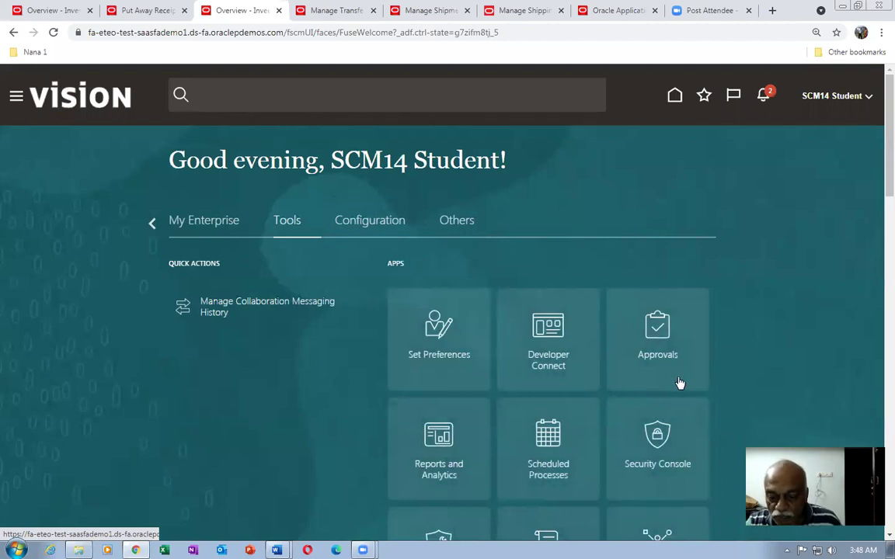
scroll(679, 384, "down", 3)
left_click(553, 282)
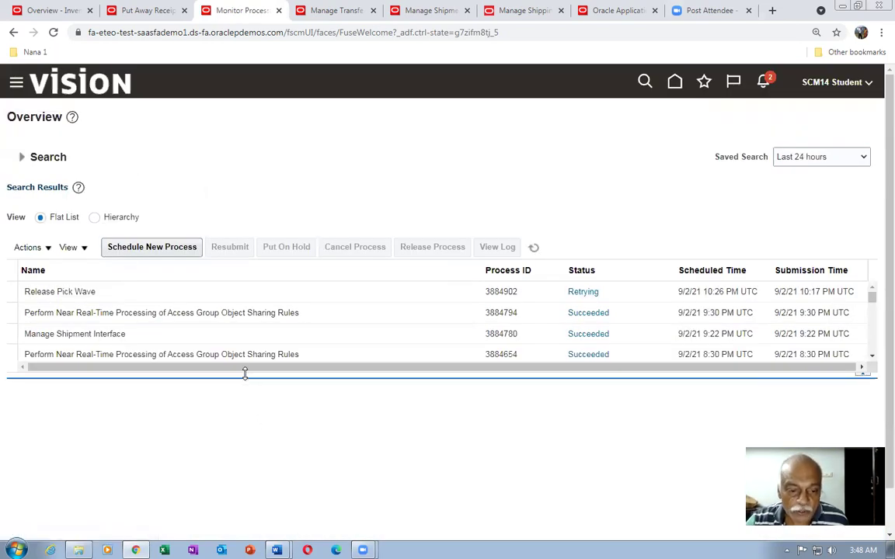
key("ctrl+a")
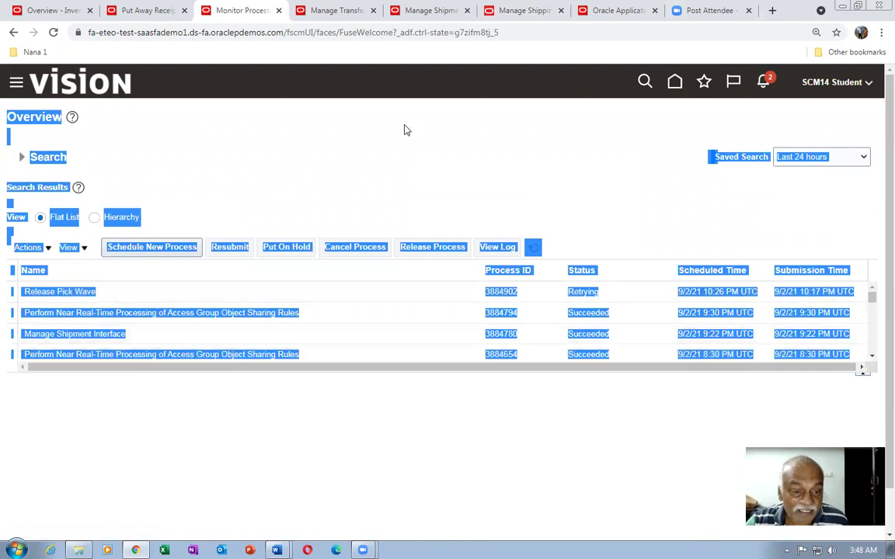
left_click(324, 115)
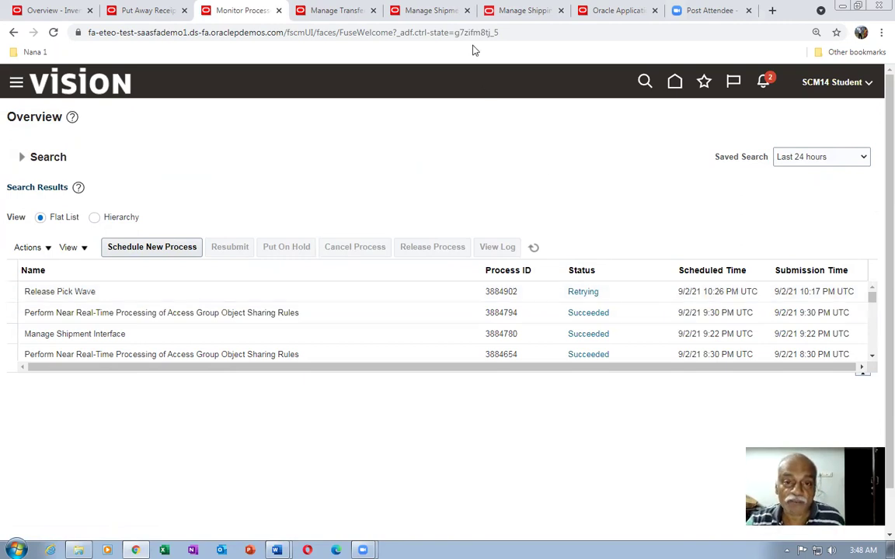
Review the t02_ISTO shipment line and the T021 shipping parameters, and save and close the shipping parameters.
left_click(432, 11)
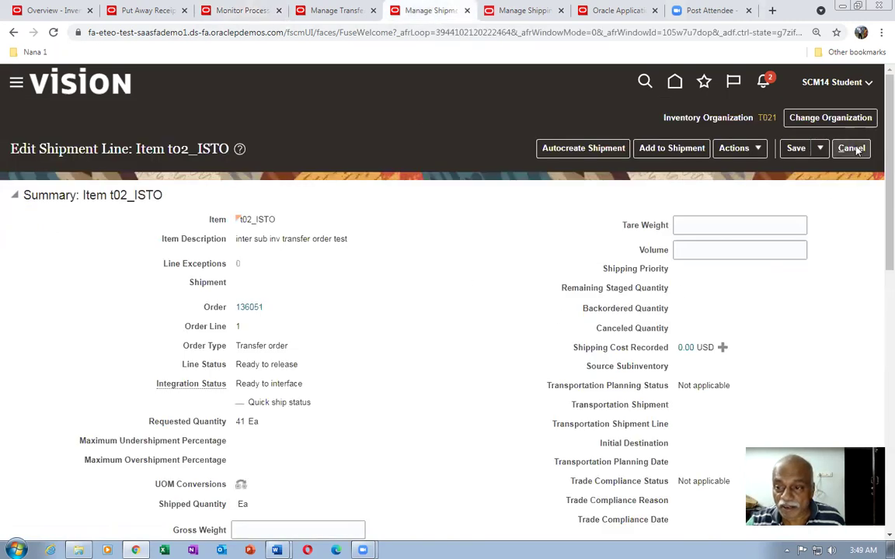
scroll(456, 343, "down", 2)
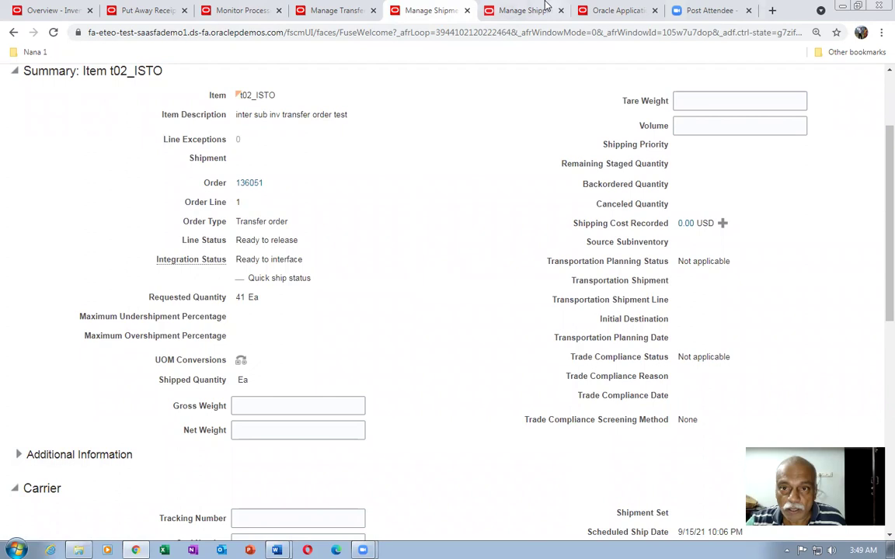
left_click(501, 10)
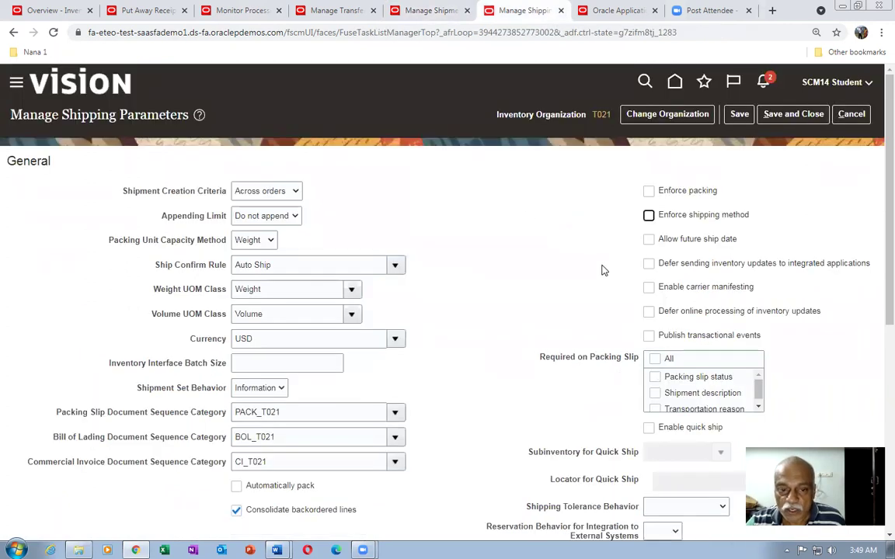
scroll(469, 271, "down", 3)
scroll(469, 272, "up", 3)
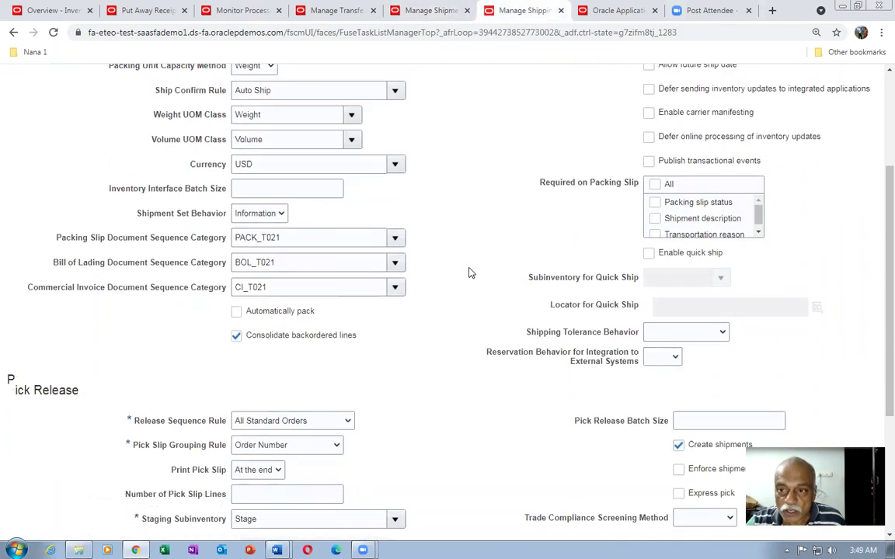
left_click(791, 116)
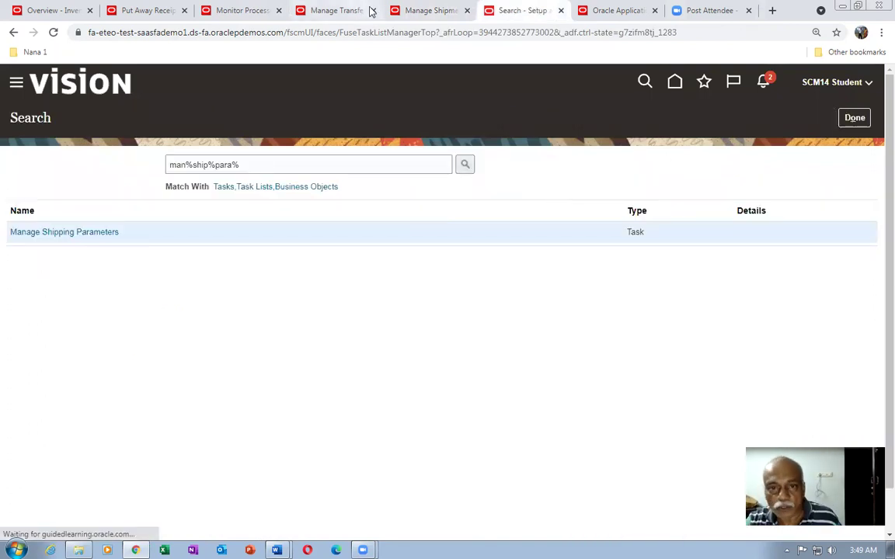
Pick release the t02_ISTO shipment line again and acknowledge the confirmation.
left_click(411, 10)
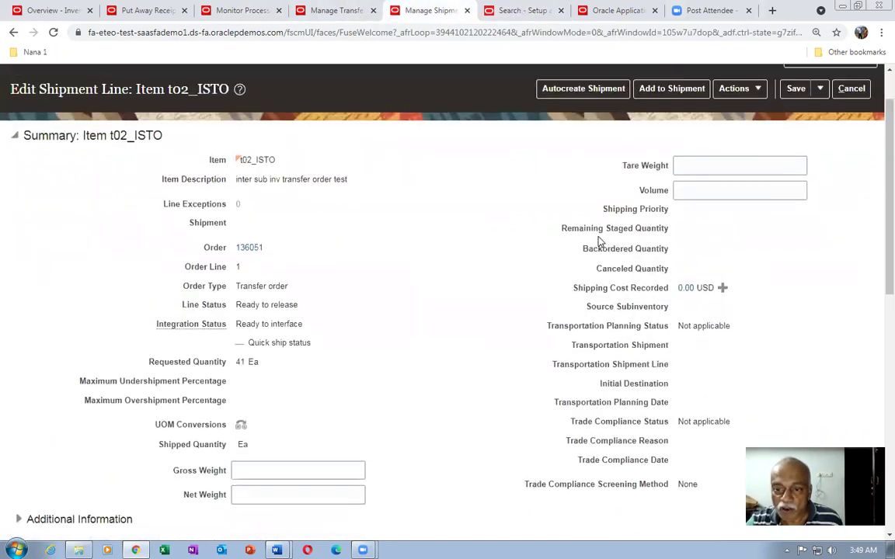
scroll(598, 242, "up", 1)
left_click(735, 148)
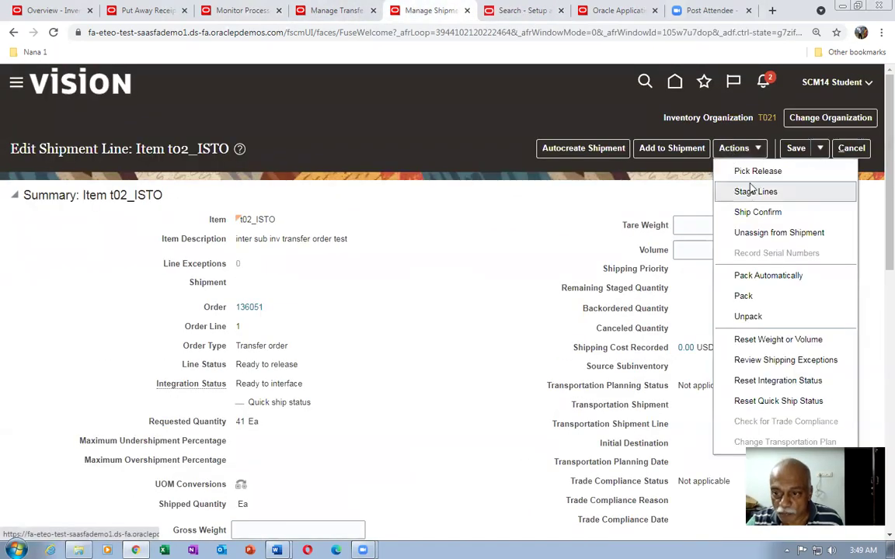
left_click(755, 172)
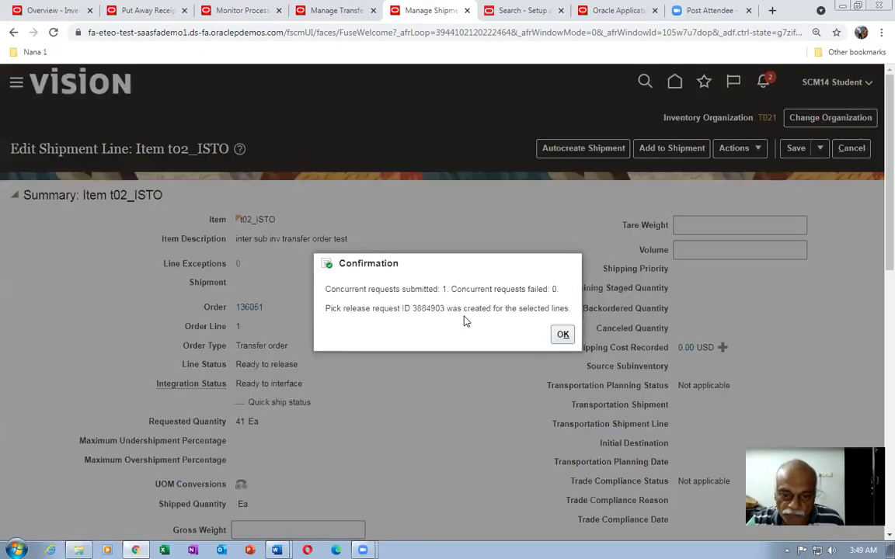
left_click(563, 335)
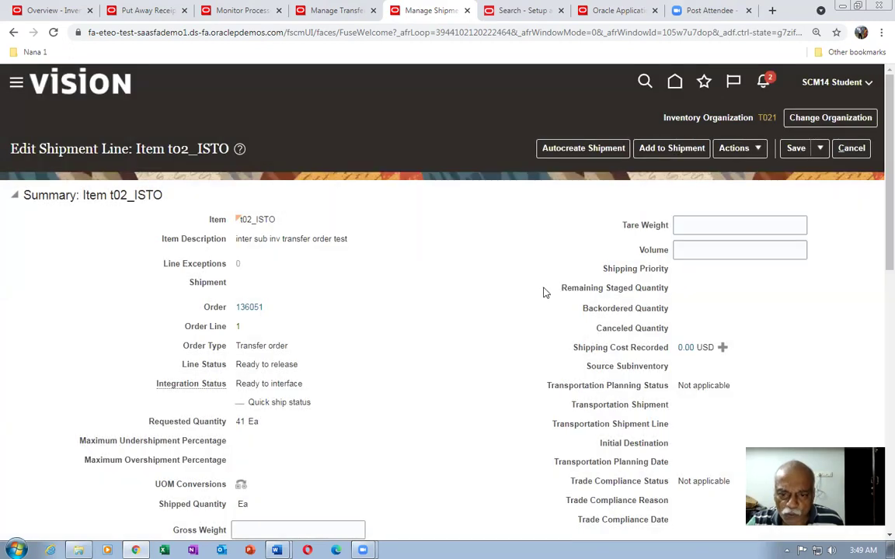
Check the transfer order's shipments and refresh the scheduled processes list to monitor the new Release Pick Wave request.
left_click(325, 11)
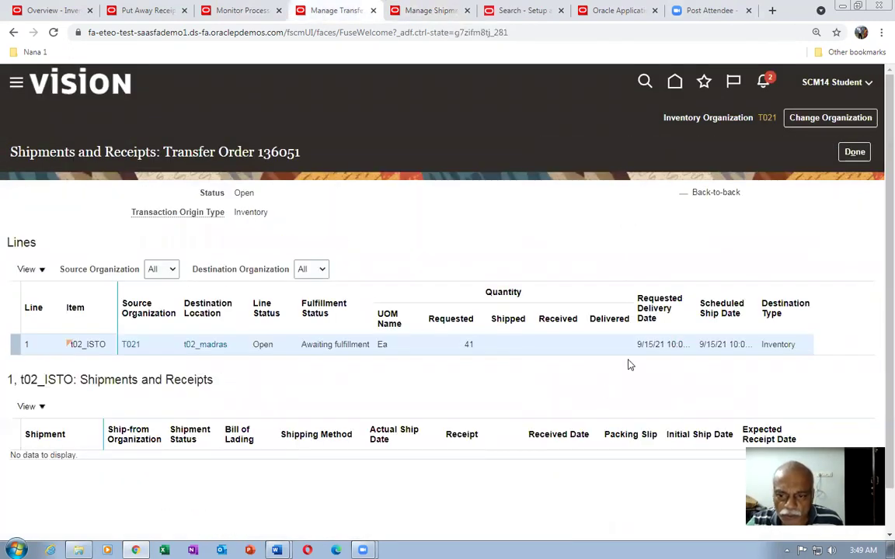
left_click(223, 14)
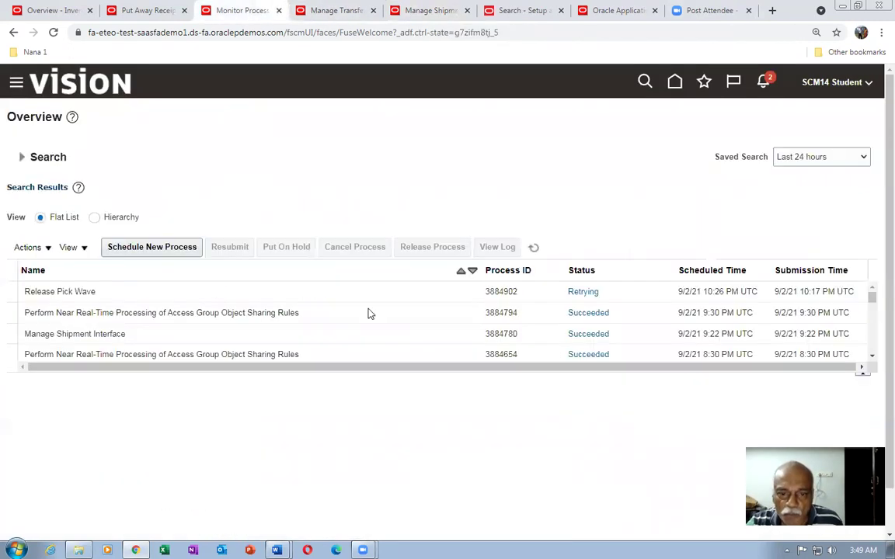
left_click(532, 252)
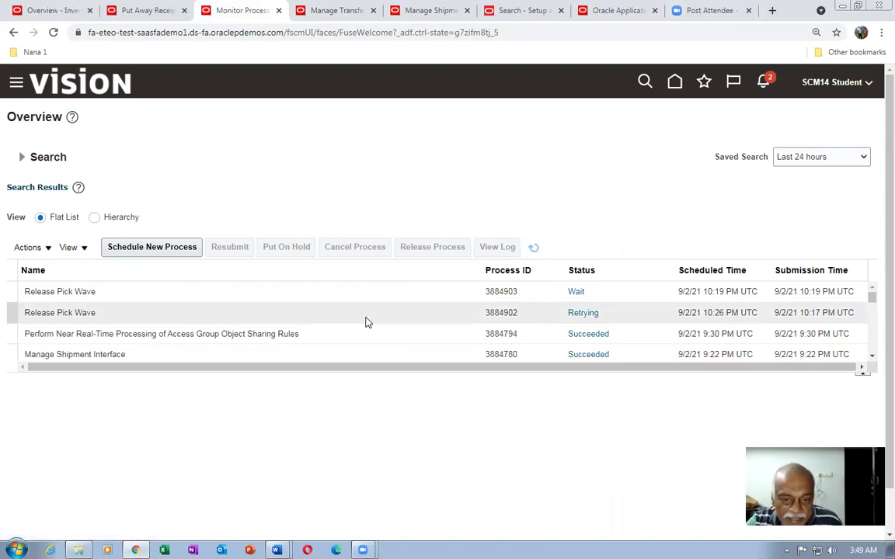
left_click(534, 249)
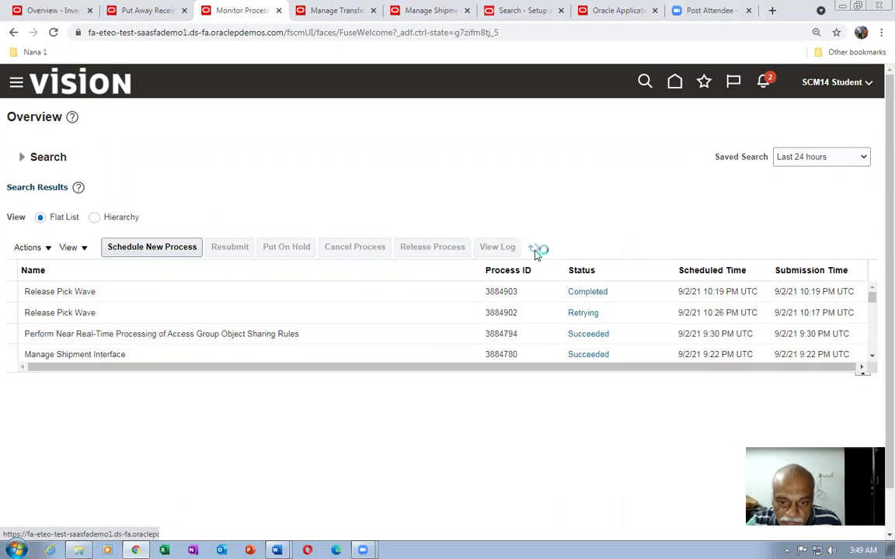
left_click(536, 249)
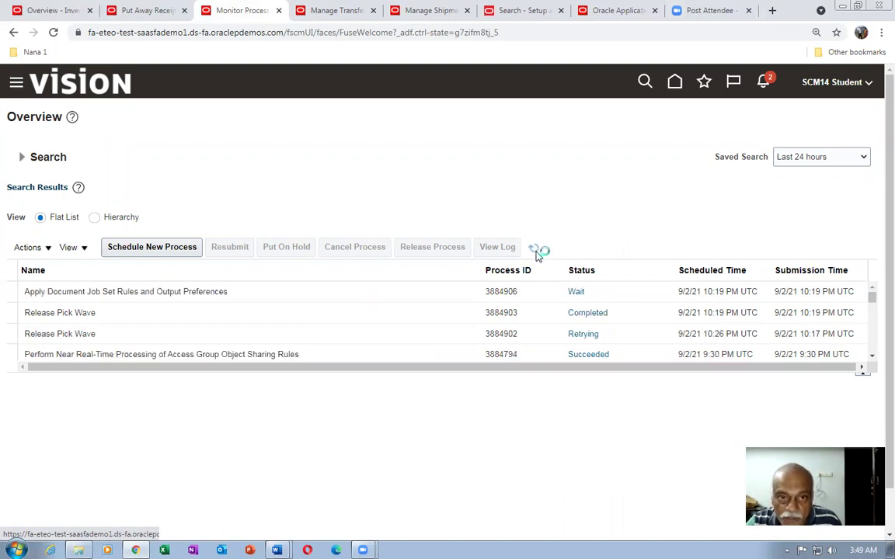
Close and reopen the transfer order's Shipments and Receipts page to check for the created shipment.
left_click(299, 8)
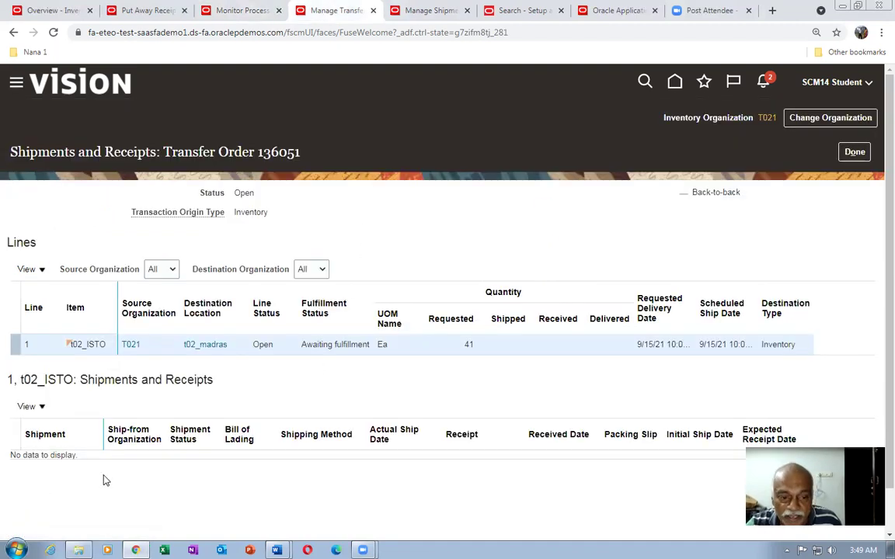
left_click(854, 151)
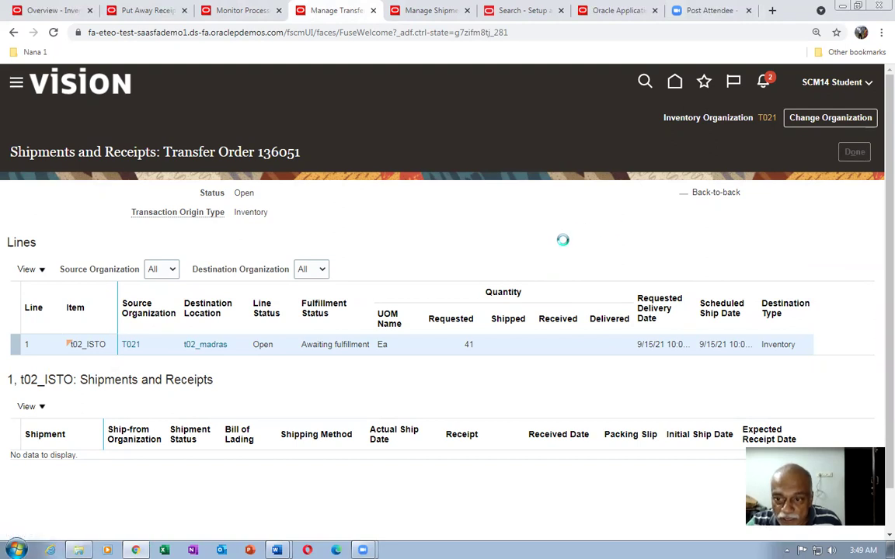
left_click(734, 156)
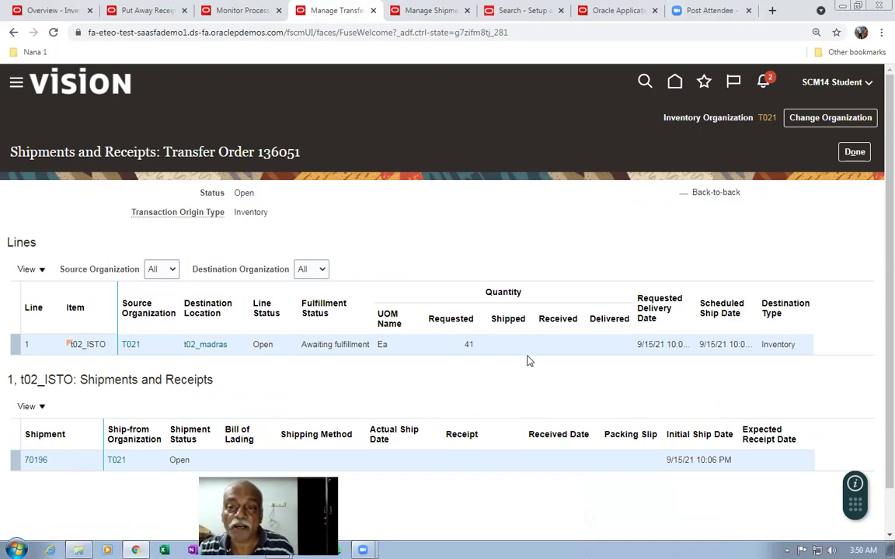
Save and close the t02_ISTO shipment line.
left_click(424, 10)
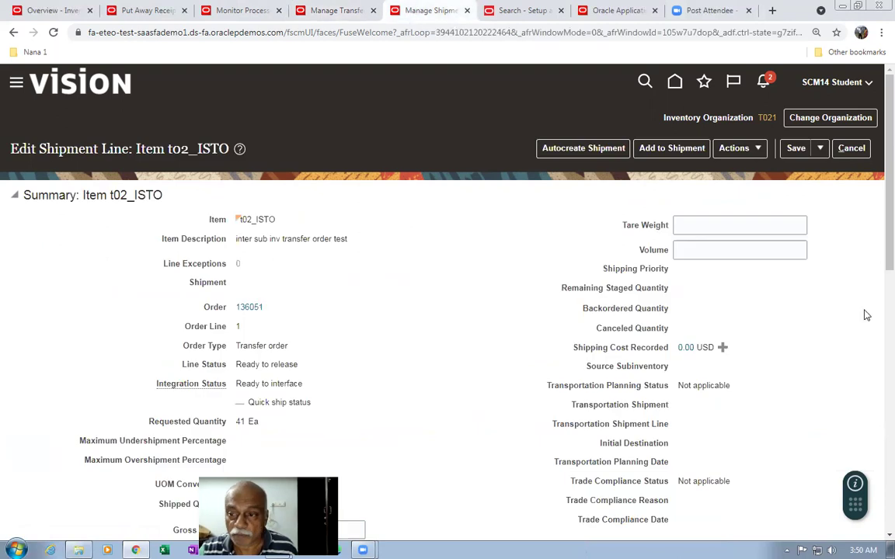
left_click(820, 148)
left_click(829, 170)
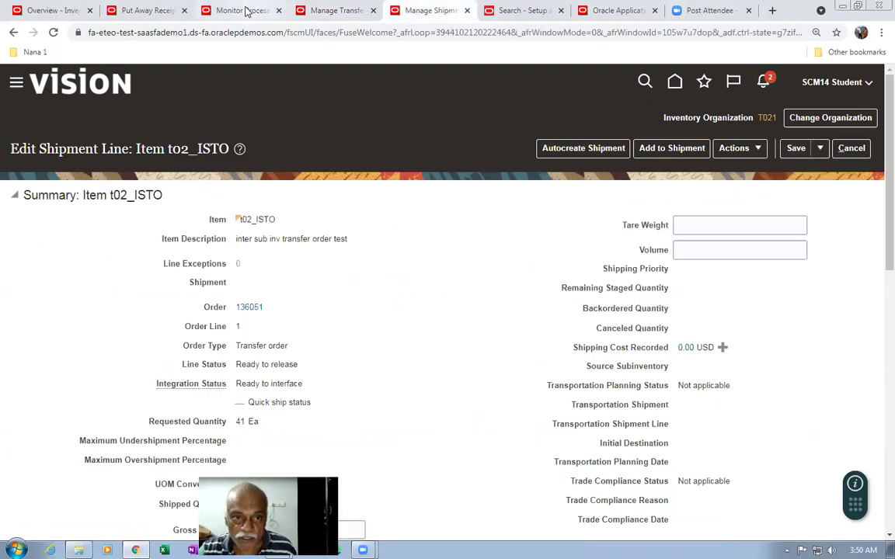
Check the transfer order's shipment number and copy the movement request number from the inventory details of the 30-unit shipment line.
left_click(362, 11)
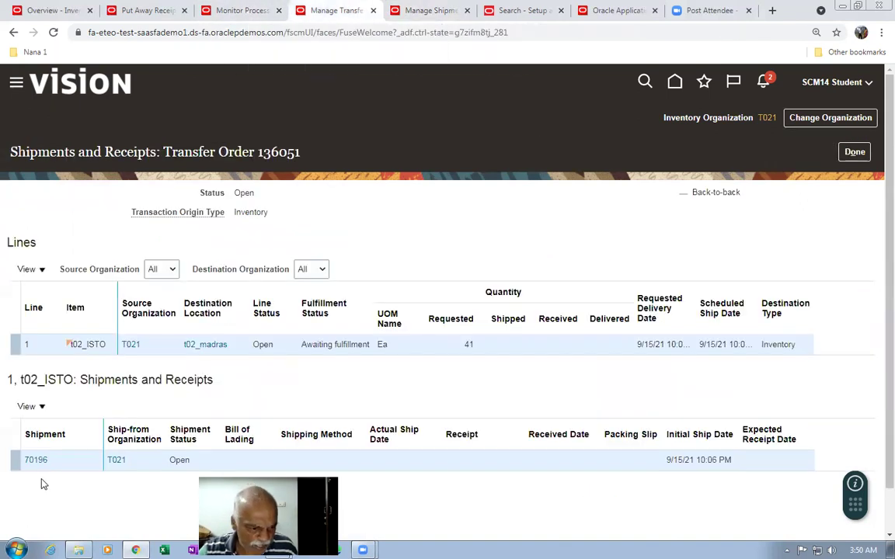
left_click(435, 12)
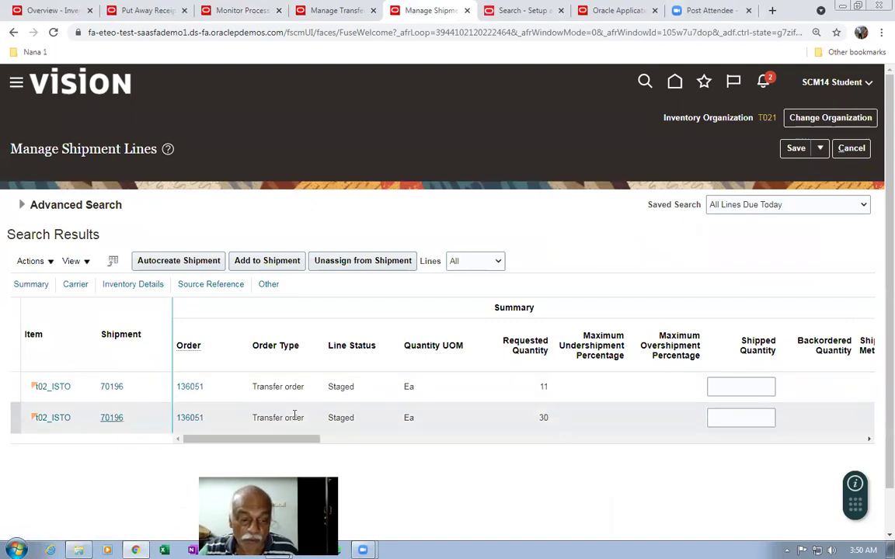
left_click_drag(248, 440, 497, 460)
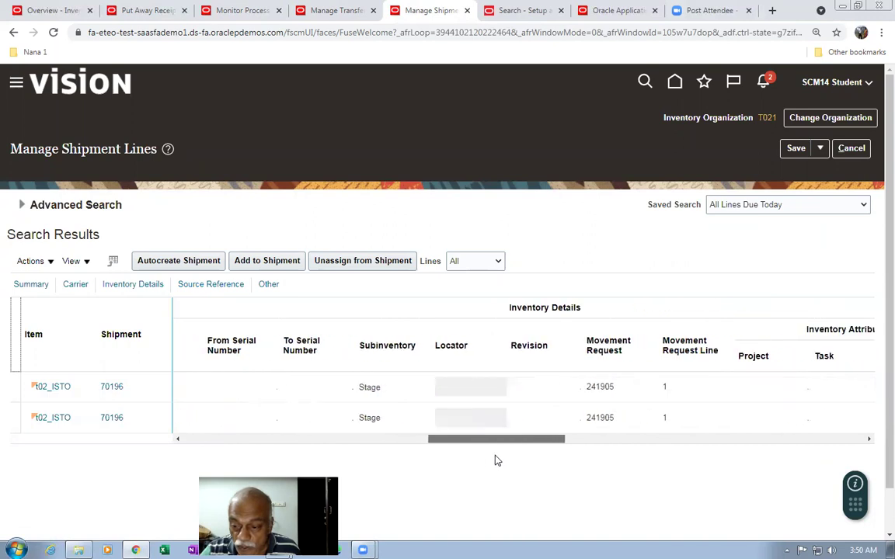
double_click(599, 418)
key("ctrl+c")
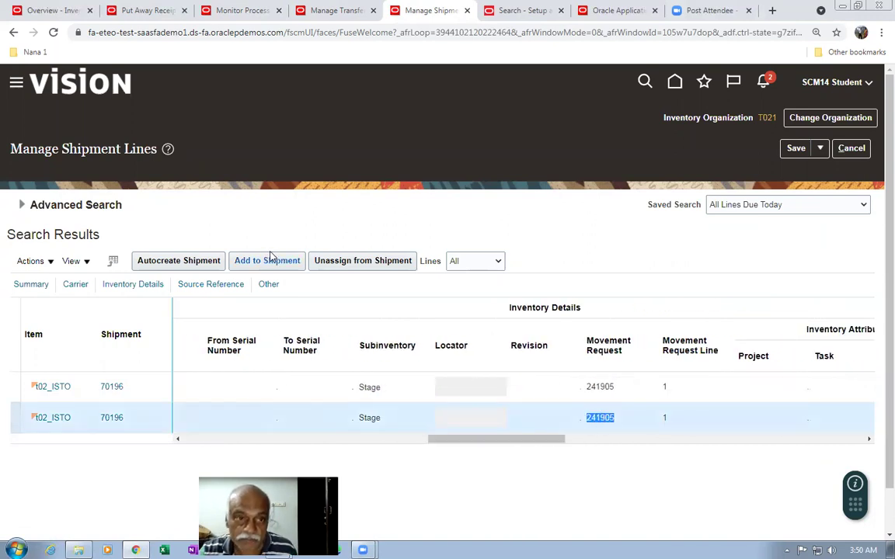
Start scheduling a new process in the scheduled processes page and look up its name with "print move".
left_click(237, 11)
left_click(151, 247)
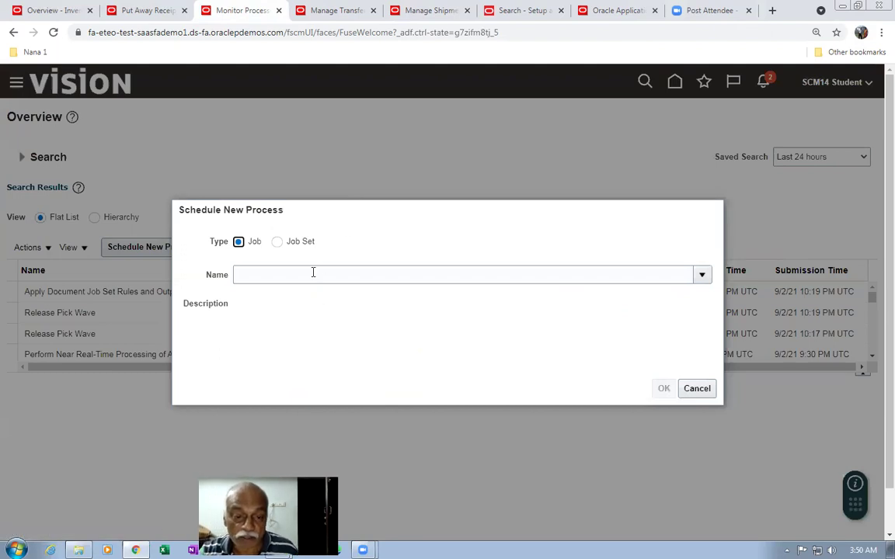
left_click(318, 273)
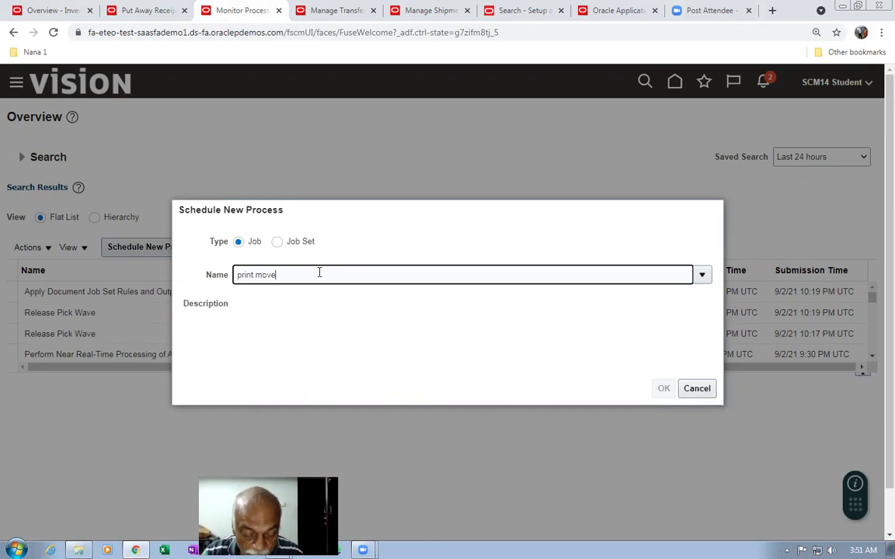
key("Tab")
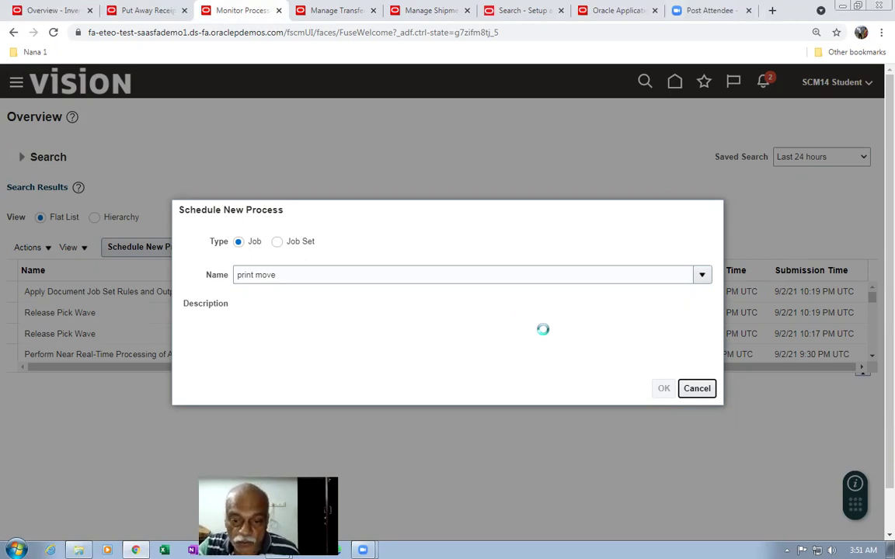
Open the shipment of the first t02_ISTO shipment line and ship confirm it, continuing without a defined weight and volume.
left_click(391, 11)
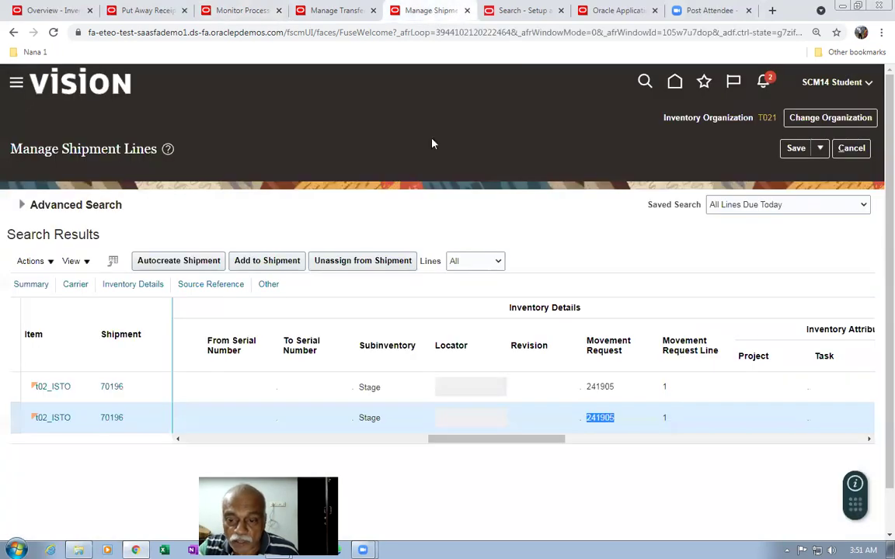
left_click(108, 387)
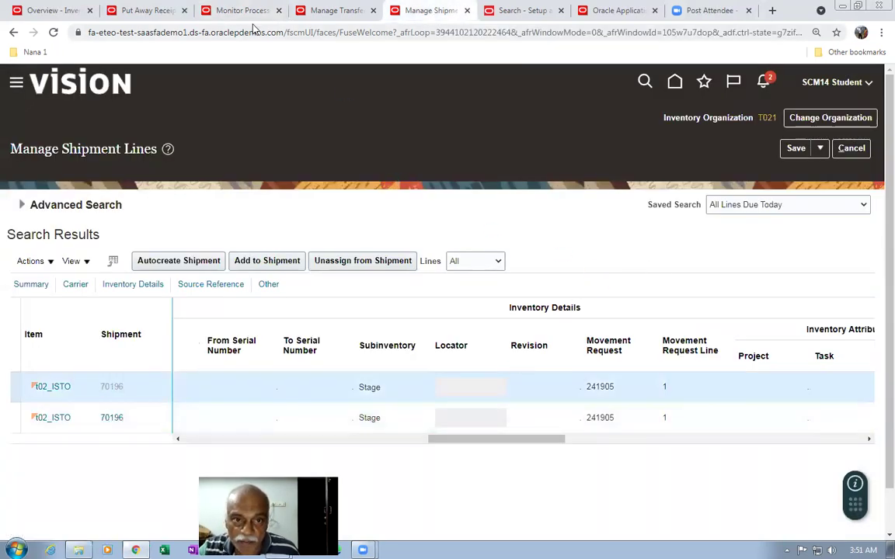
left_click(230, 11)
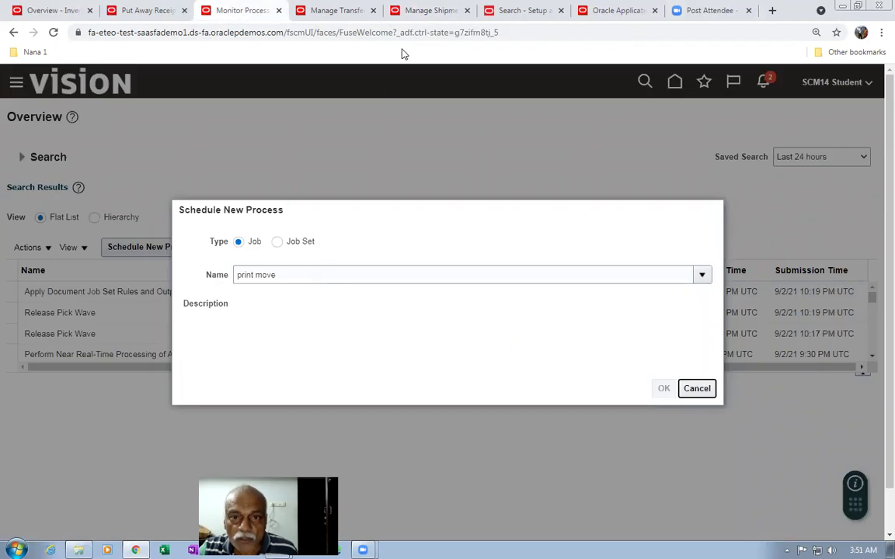
left_click(424, 11)
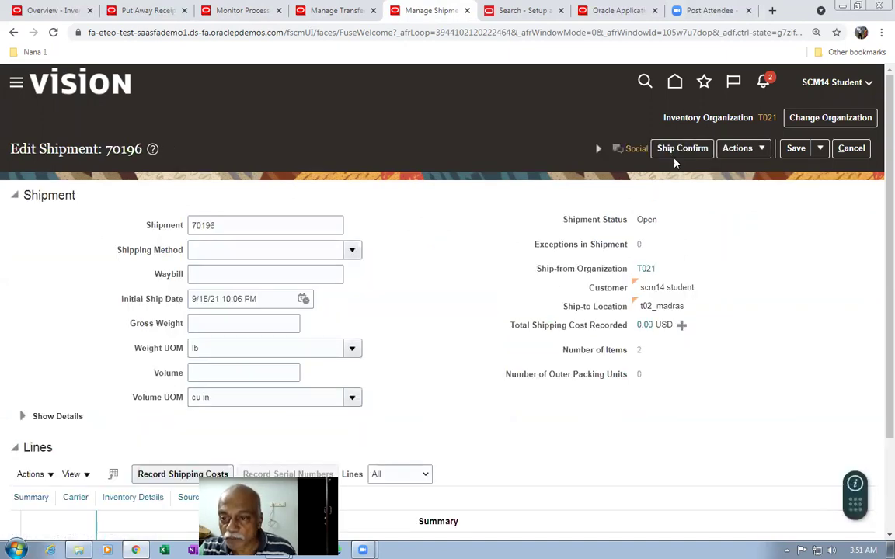
left_click(682, 150)
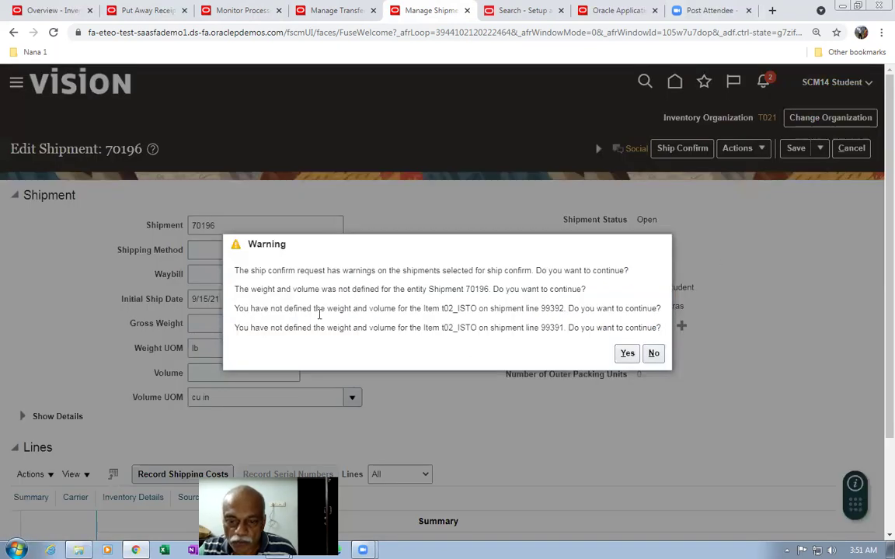
left_click(627, 355)
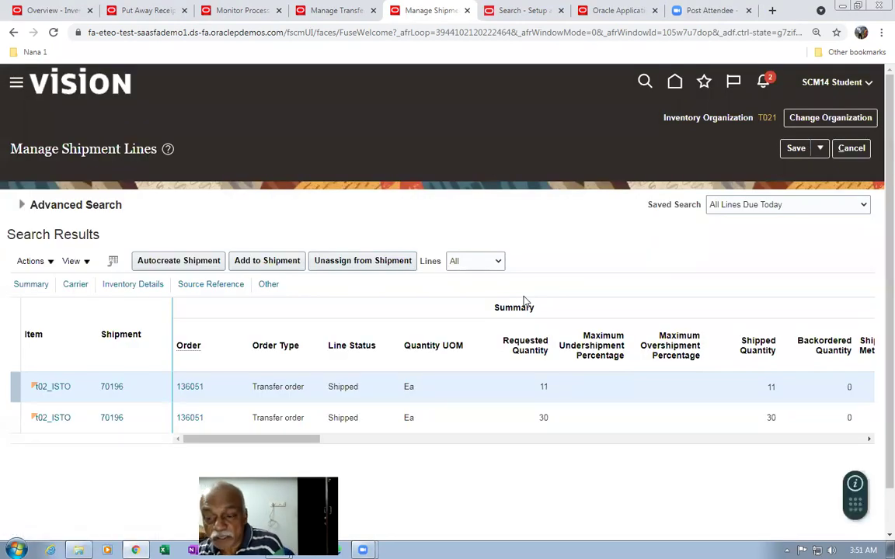
Accept Print Movement Request Pick Slip Report as the process and set Organization to T021 and From and To Movement Request to 241905.
left_click(221, 12)
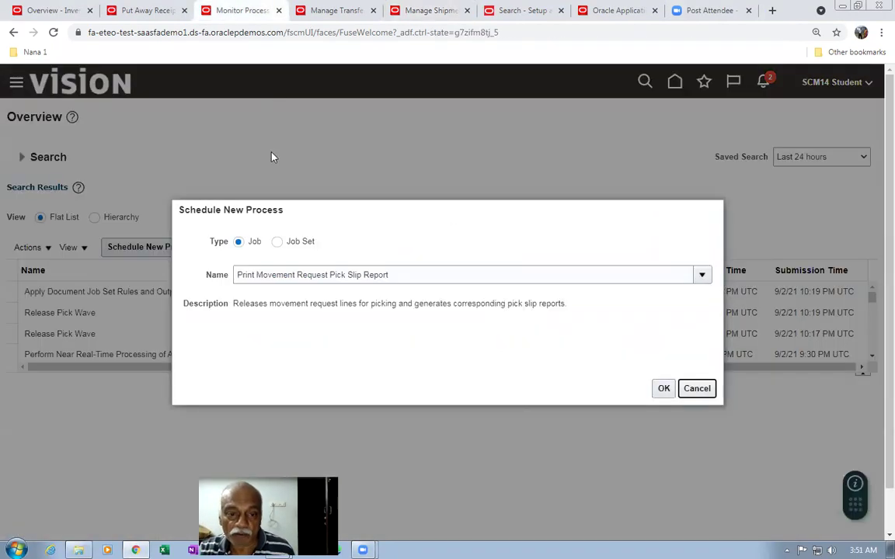
left_click(662, 388)
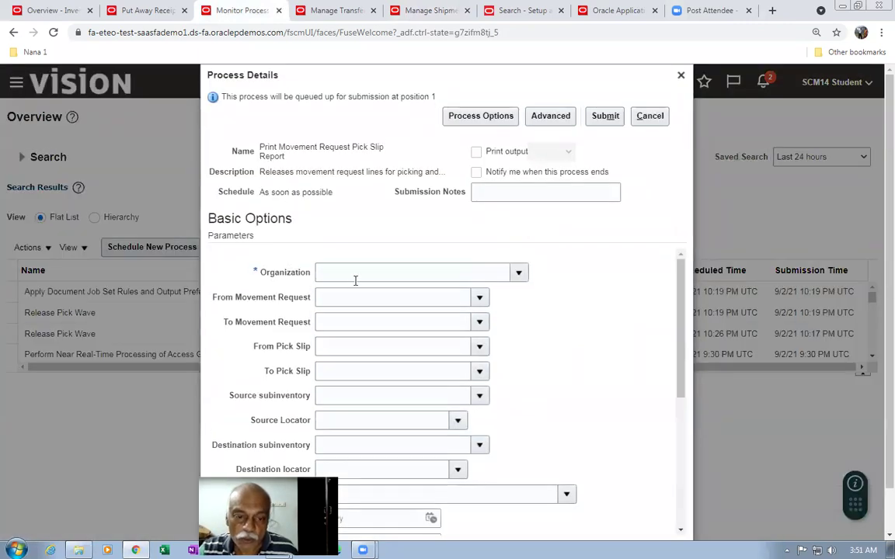
left_click(353, 273)
type("T021")
key("Tab")
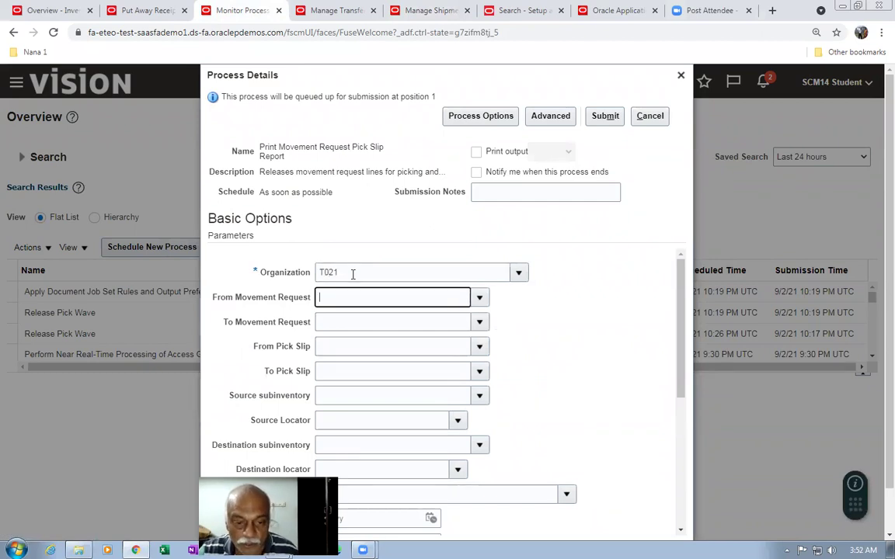
left_click(479, 297)
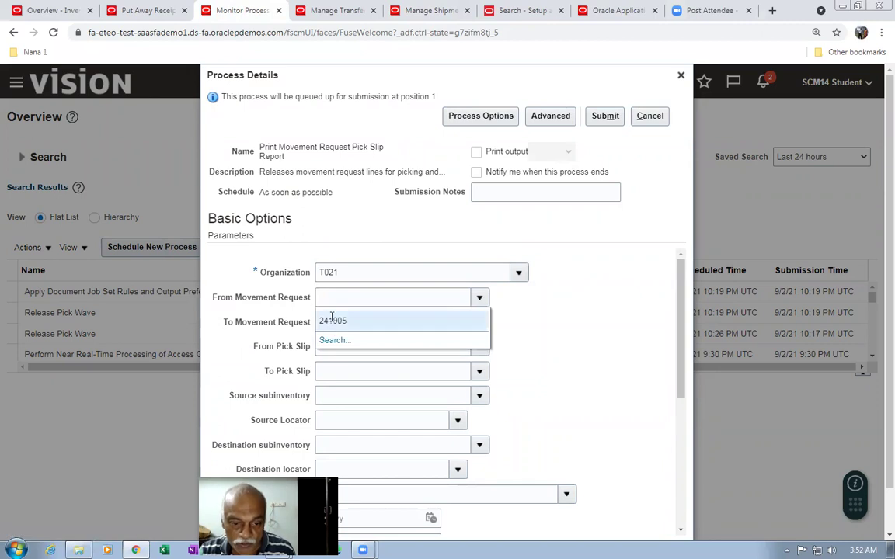
left_click(332, 320)
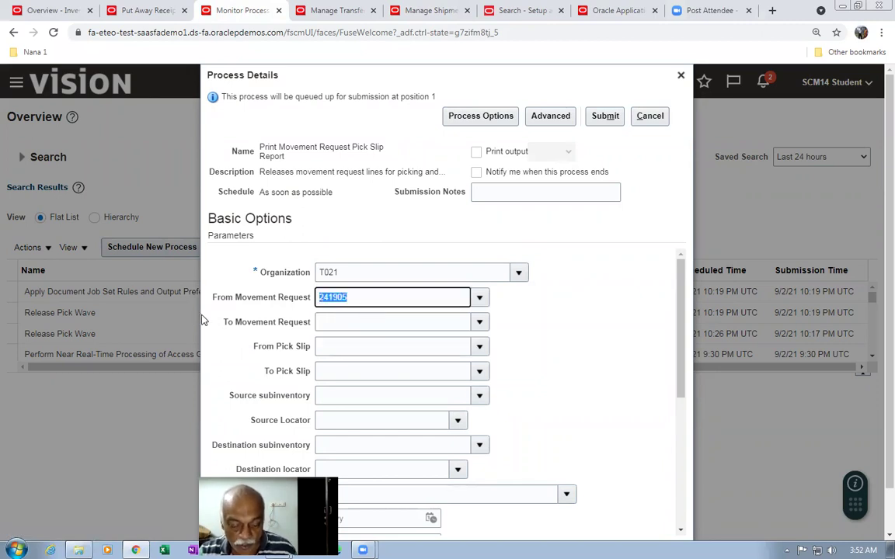
left_click(334, 322)
key("ctrl+v")
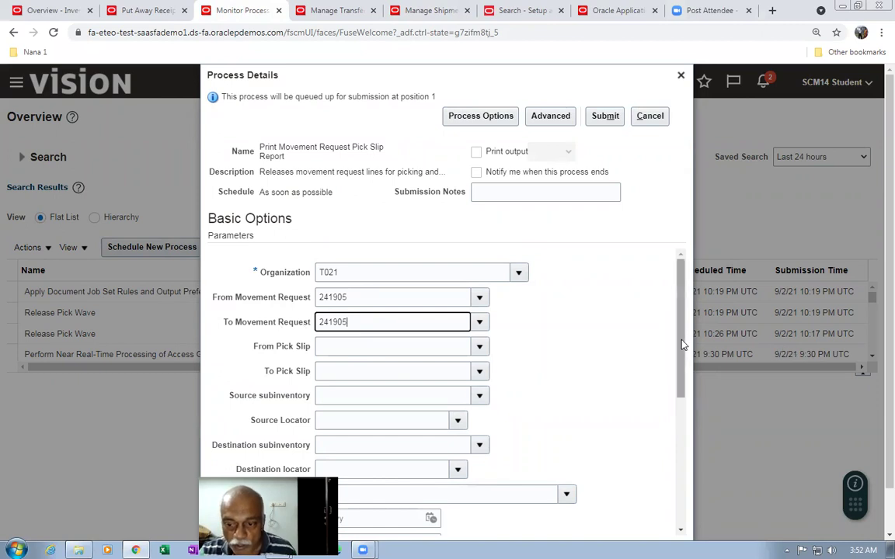
Submit the Print Movement Request Pick Slip Report process and select Send Shipment Advice in the refreshed process list.
left_click_drag(684, 342, 696, 476)
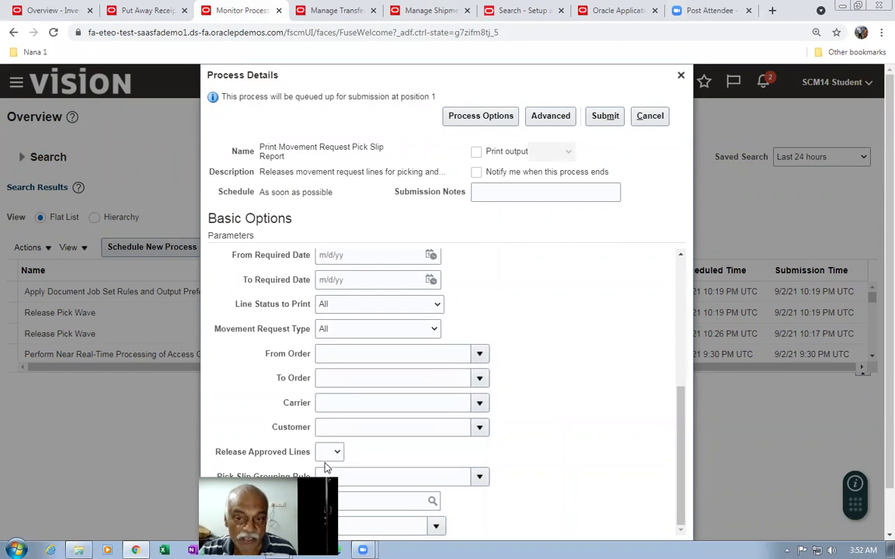
left_click(610, 119)
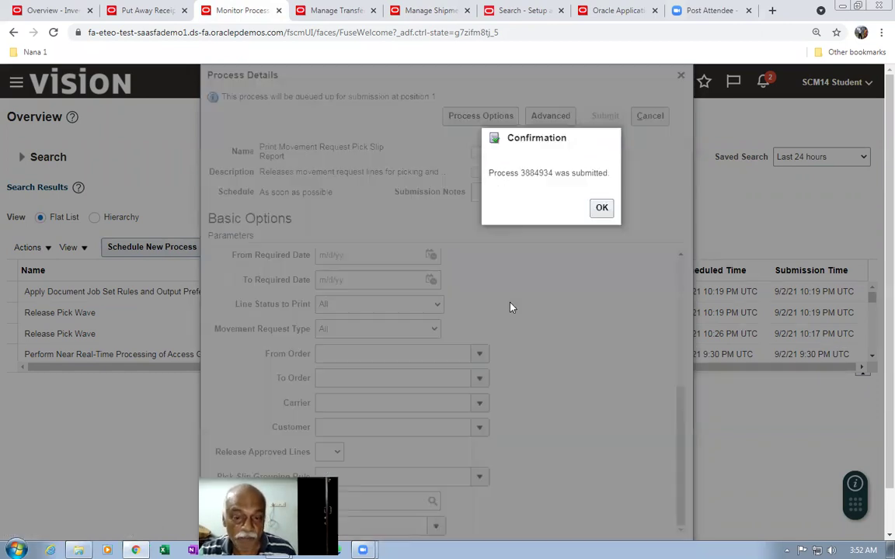
left_click(599, 209)
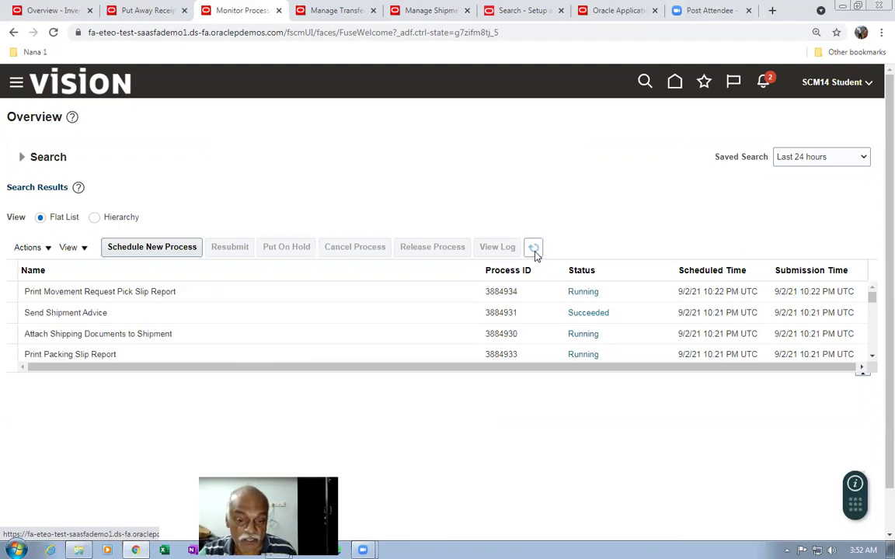
left_click(156, 314)
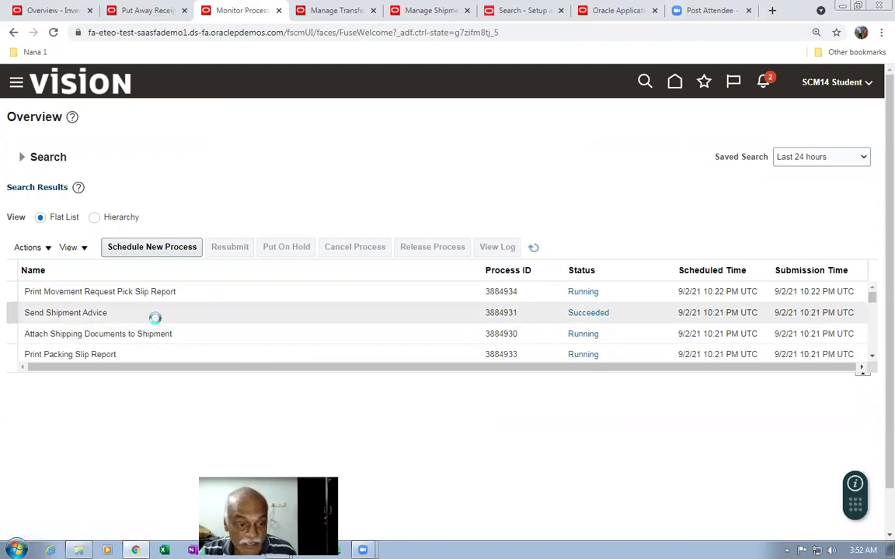
Reopen the transfer order's Shipments and Receipts page to check its shipped quantity and shipment status, then return to the Send Shipment Advice process.
left_click(342, 10)
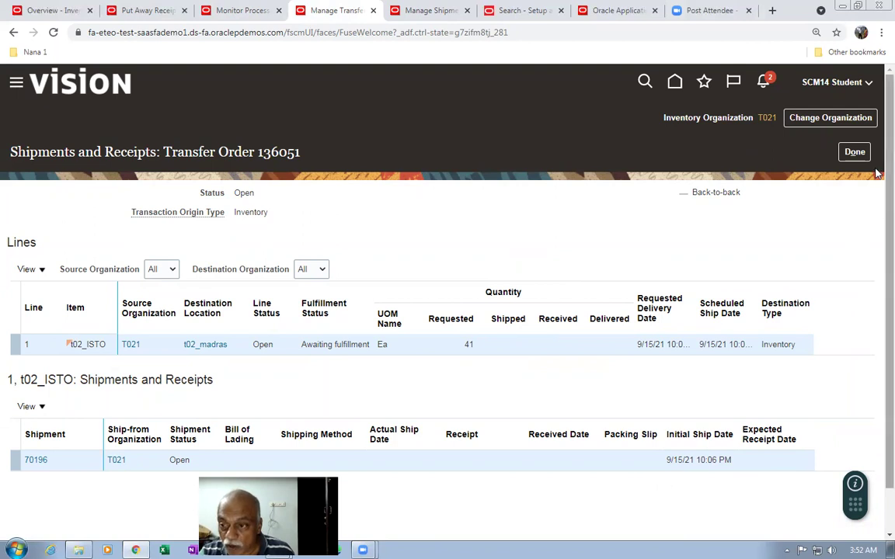
left_click(855, 152)
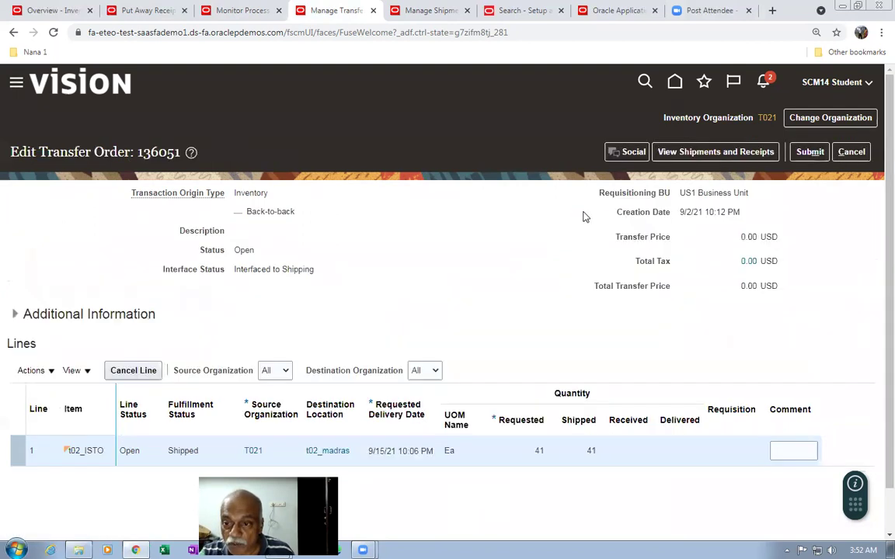
left_click(699, 152)
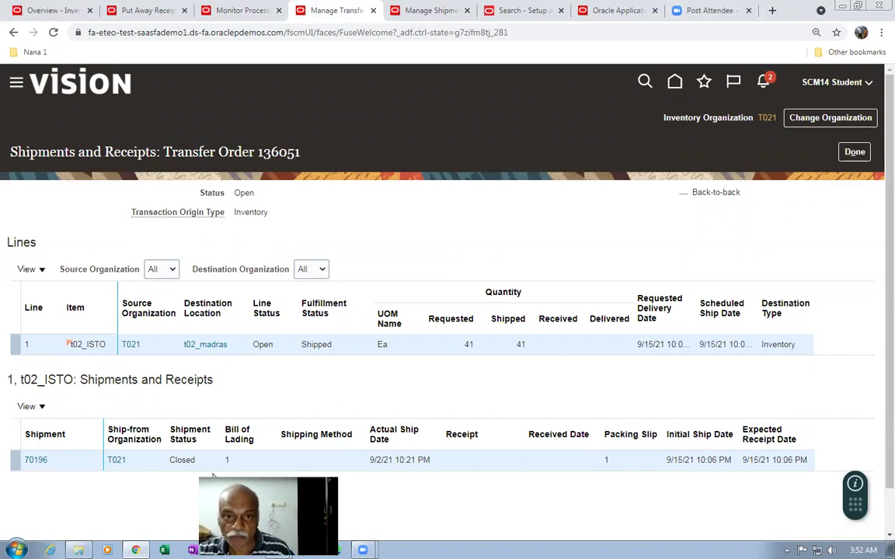
left_click(238, 10)
left_click(104, 315)
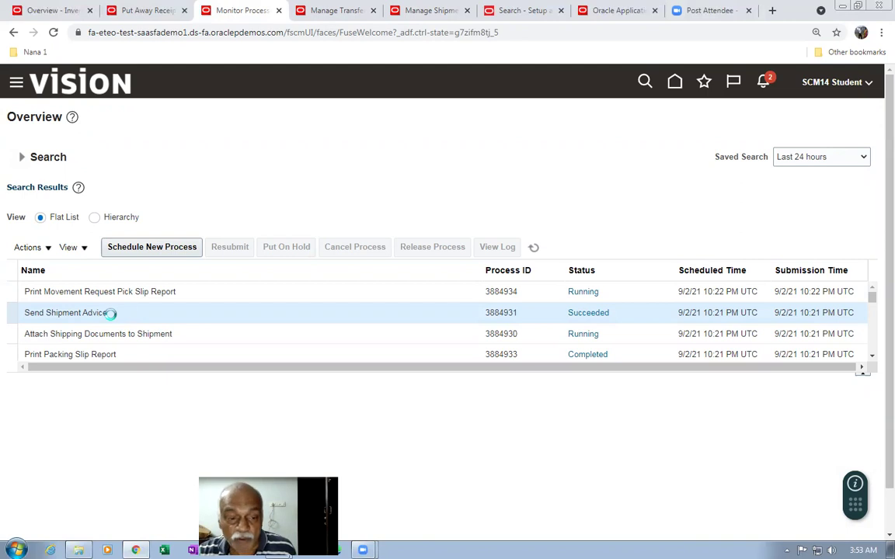
left_click(149, 249)
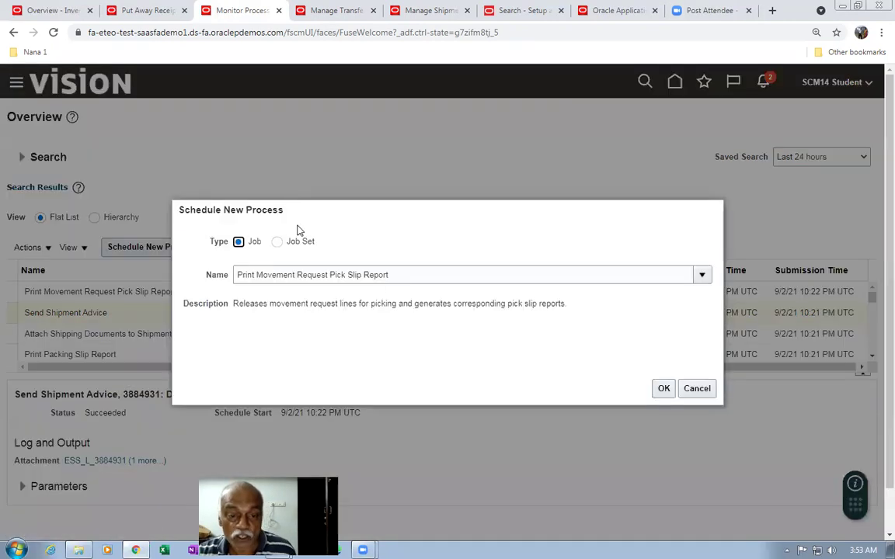
triple_click(401, 275)
type("m")
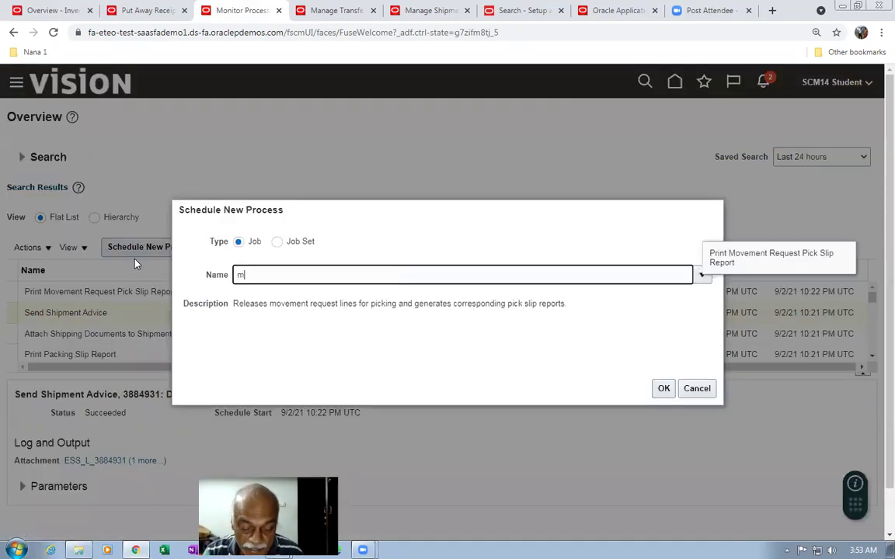
type("an%ship%int%")
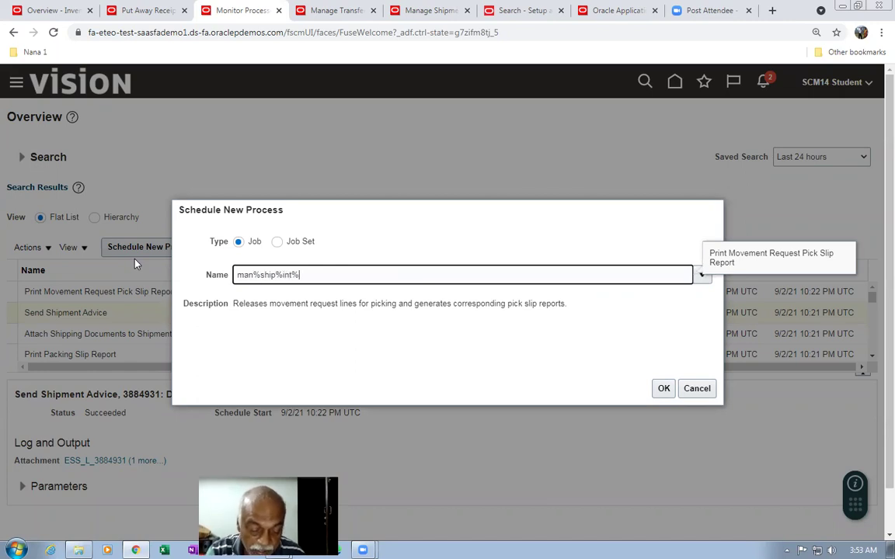
key("Tab")
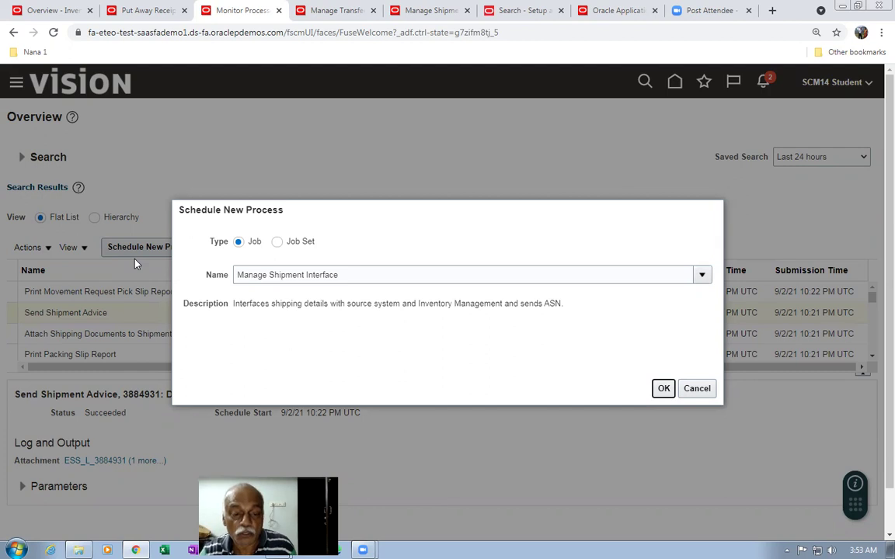
left_click(662, 389)
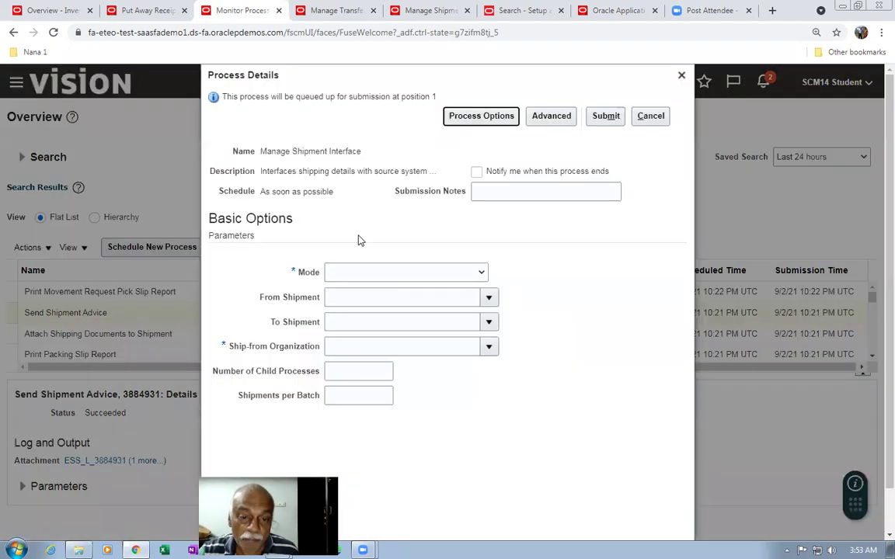
left_click(365, 274)
left_click(365, 298)
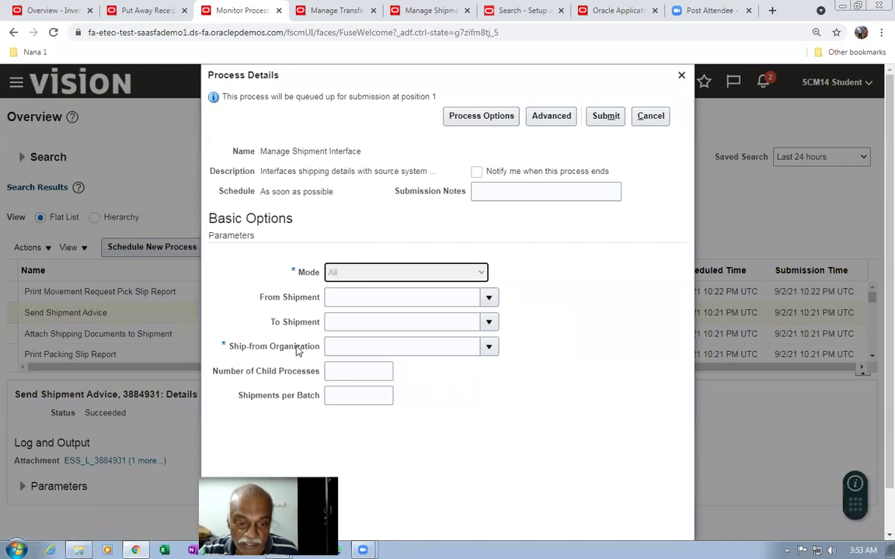
left_click(362, 348)
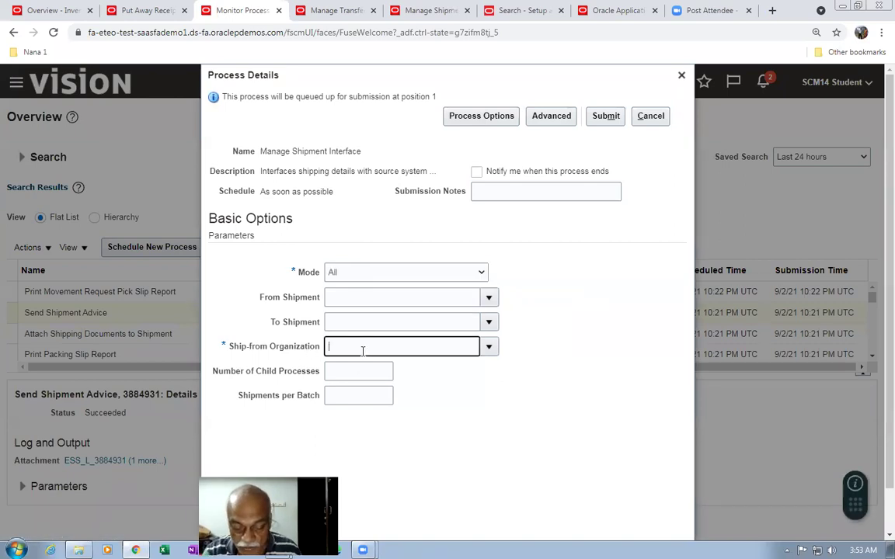
type("T021")
key("Tab")
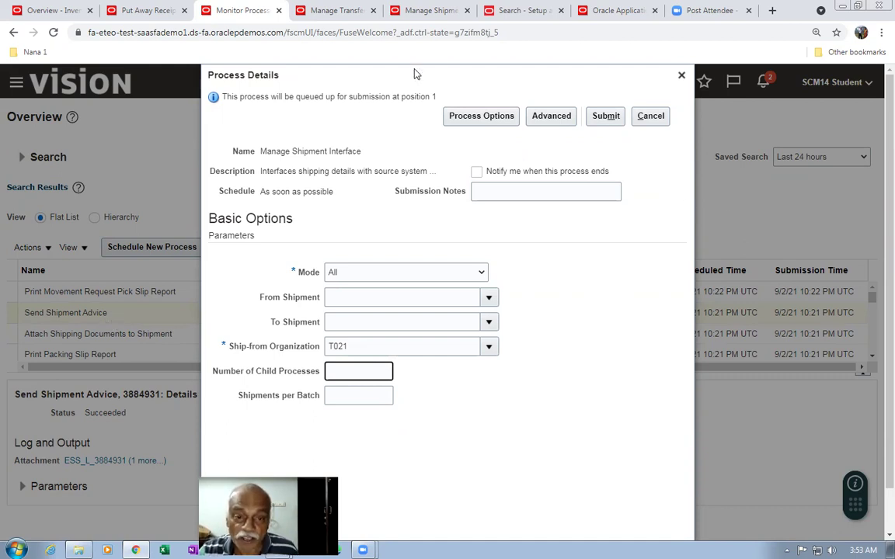
left_click(651, 117)
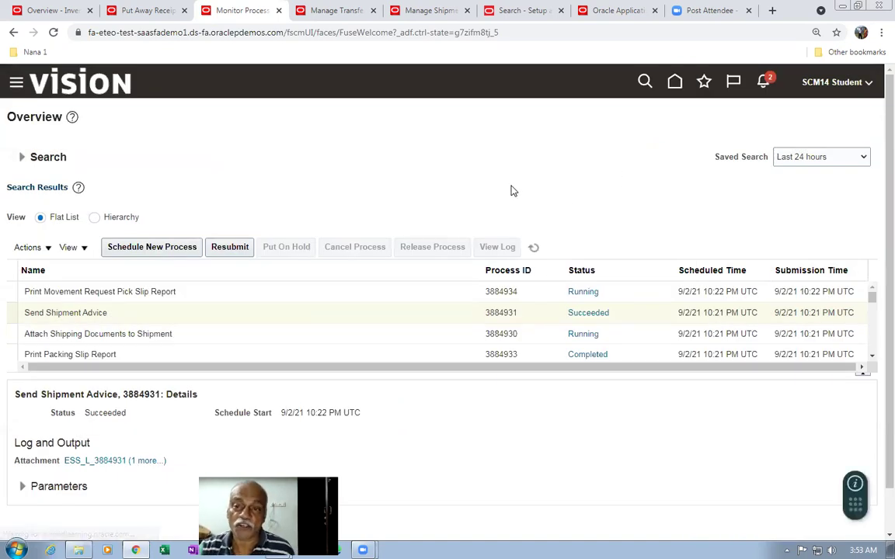
Refresh the scheduled processes list and check the log and output details of the Print Movement Request Pick Slip Report.
left_click(534, 248)
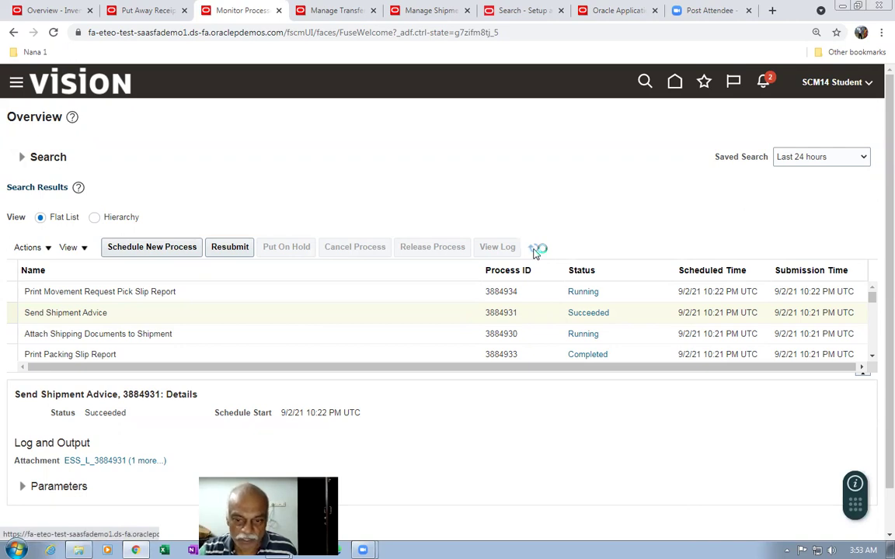
left_click(190, 293)
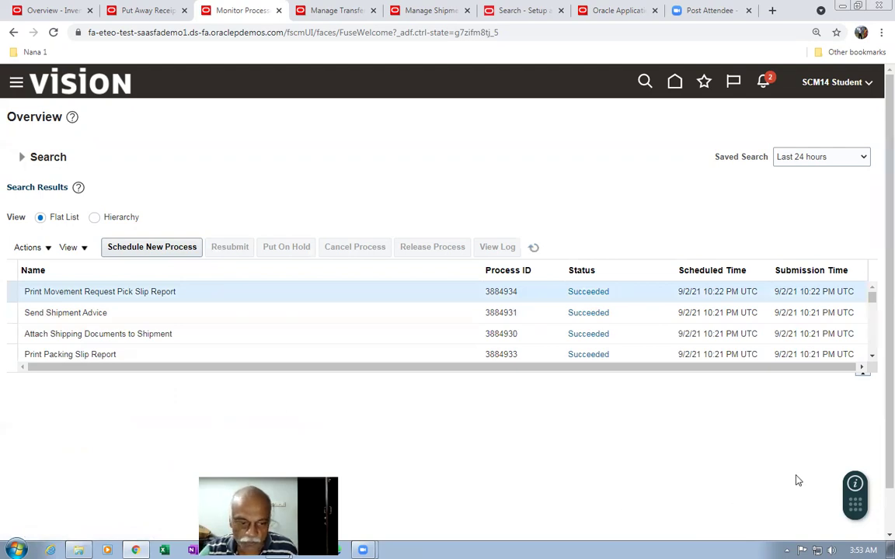
scroll(184, 432, "down", 2)
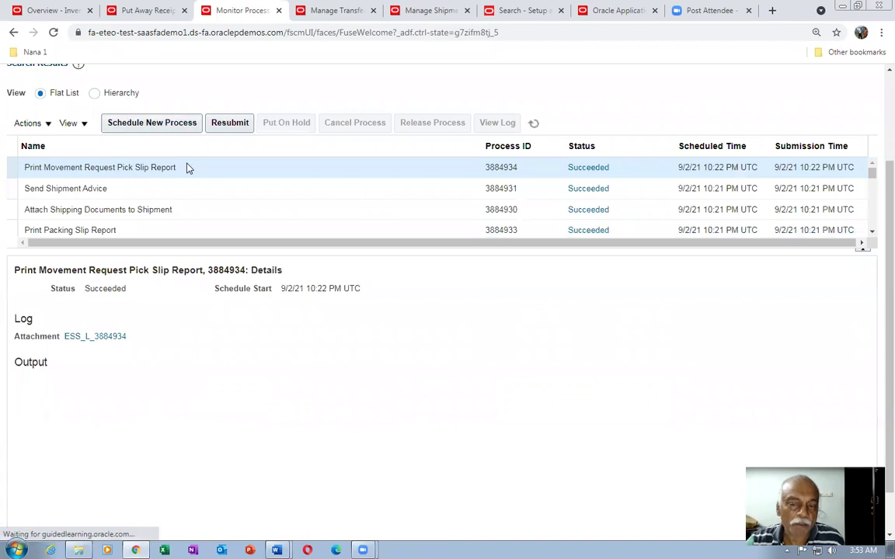
Republish the Print Movement Request Pick Slip Report output and export it as a PDF.
left_click(231, 429)
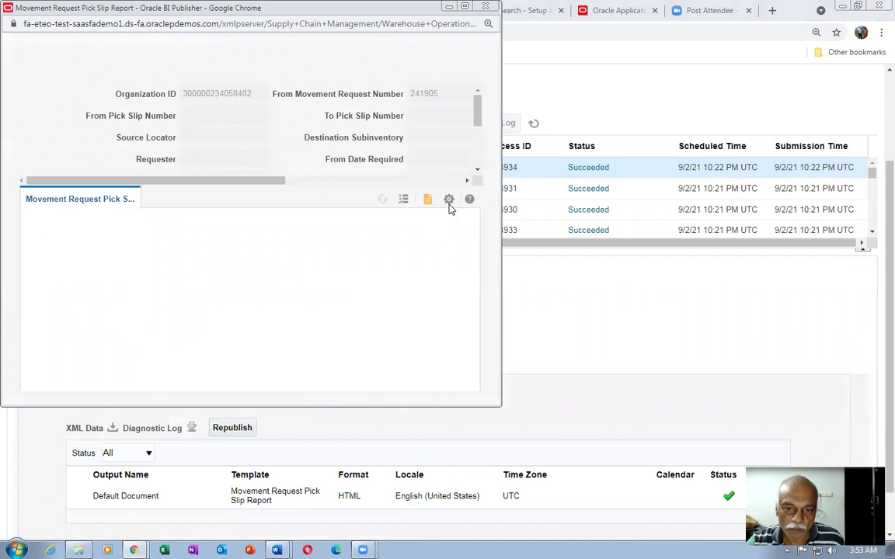
left_click(449, 202)
mouse_move(444, 222)
left_click(320, 239)
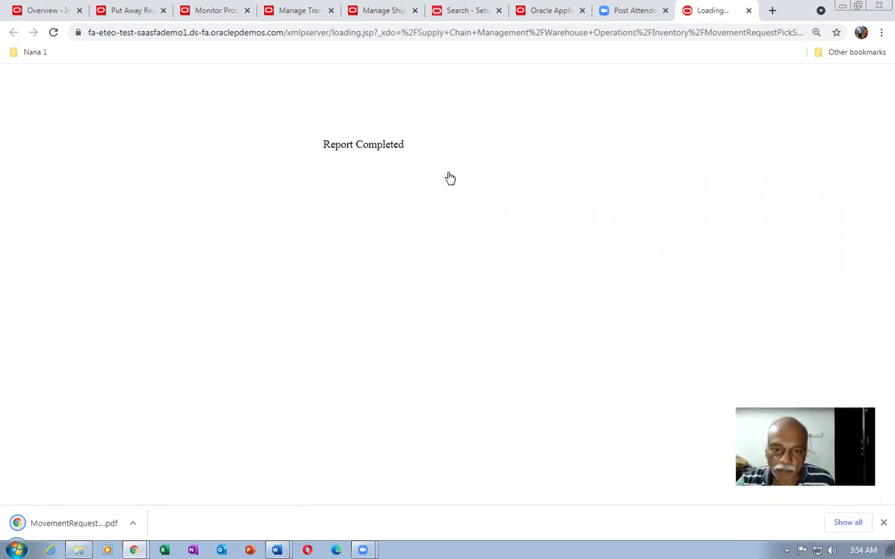
Examine the pick slip's subinventories, lots and lot quantities in the exported PDF, and minimize the report viewer window.
scroll(519, 284, "down", 4)
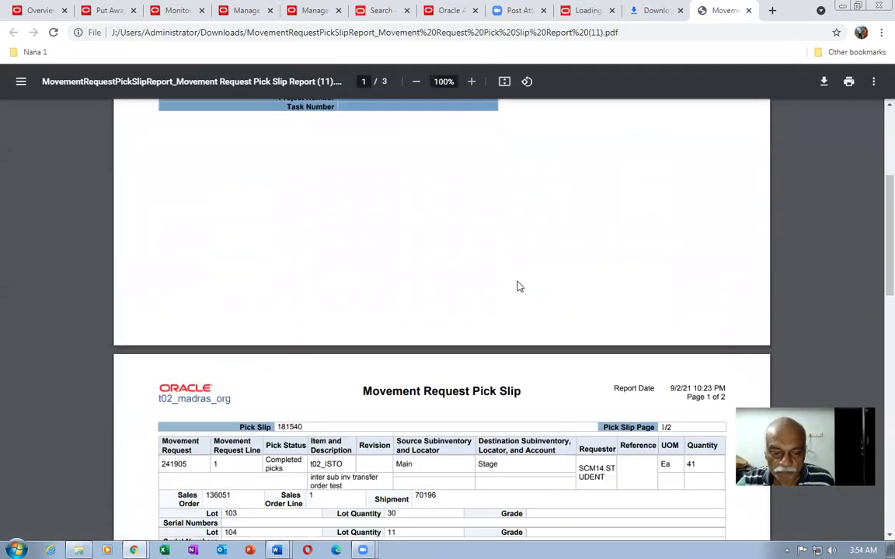
scroll(519, 286, "down", 3)
scroll(519, 287, "down", 3)
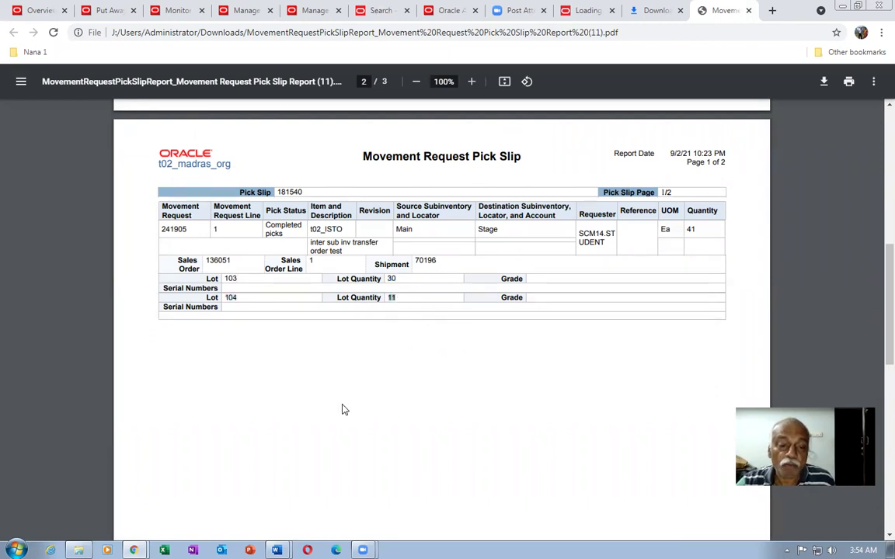
key("alt+Tab")
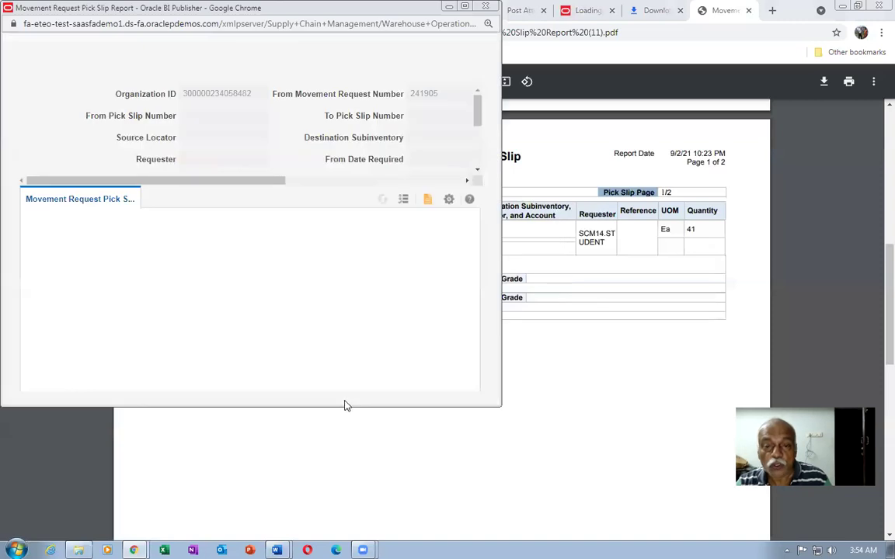
left_click(448, 6)
Switch to the Min_Max_Planning Word document, review the Main Sub Inventory box in the flow diagram, and return to the browser.
key("alt+Tab")
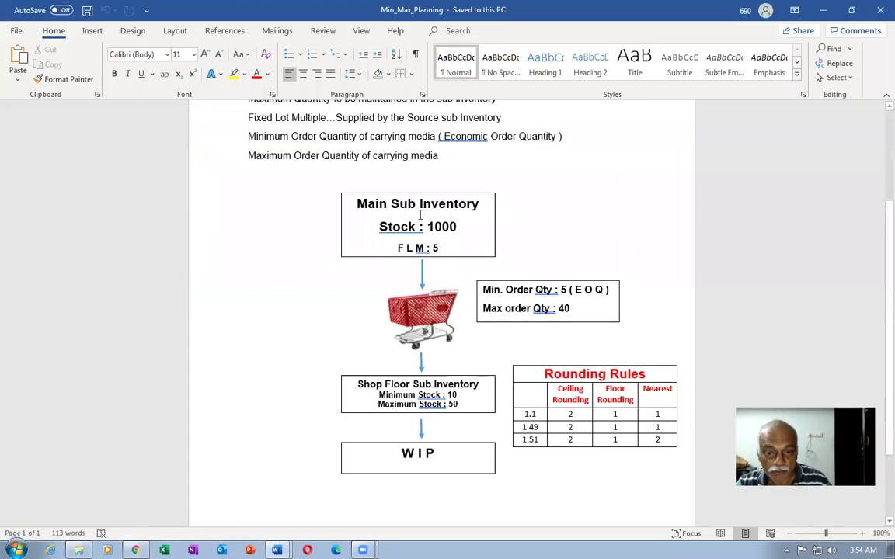
left_click_drag(391, 204, 418, 251)
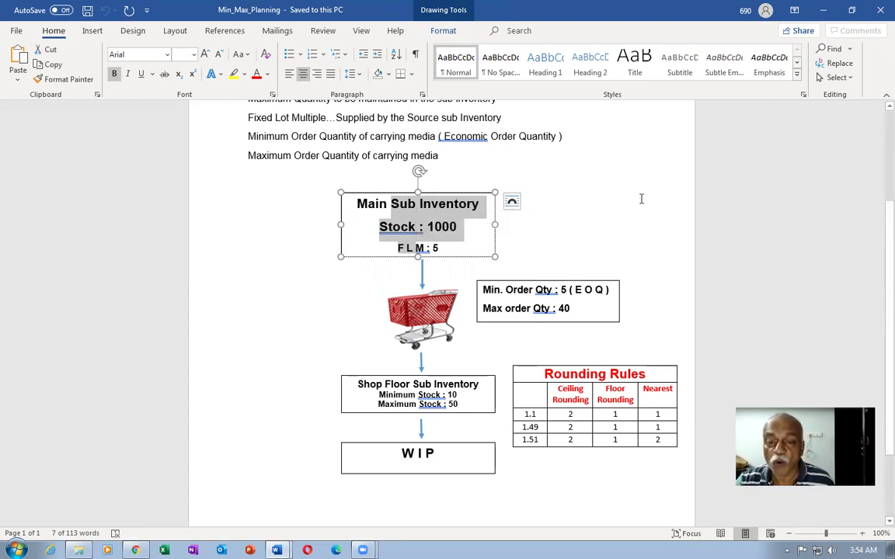
left_click(594, 242)
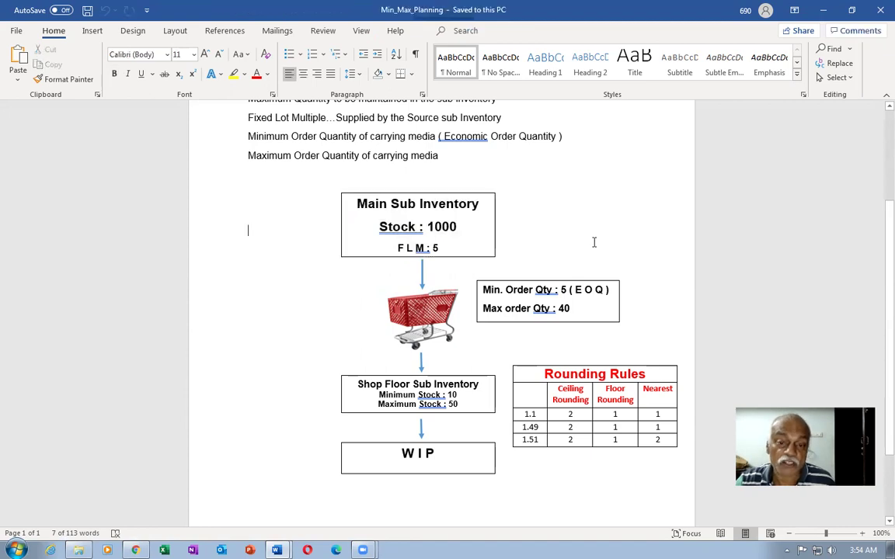
left_click_drag(400, 204, 421, 233)
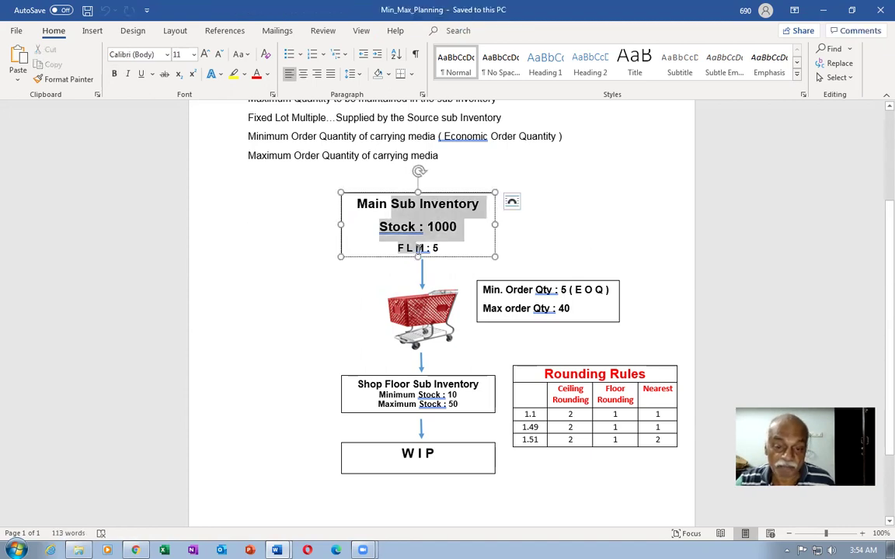
key("alt+Tab")
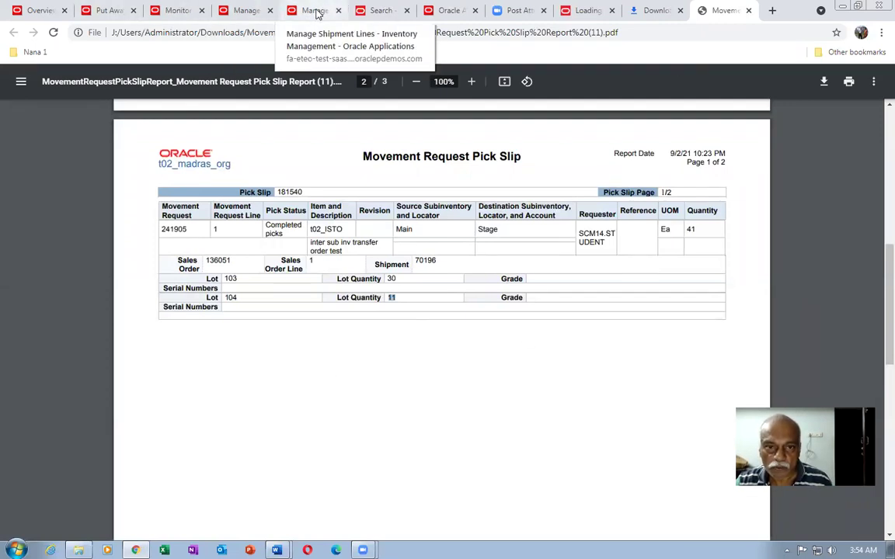
Leave the setup task search and open Manage Item Quantities from the Inventory tasks in Inventory Management.
left_click(380, 10)
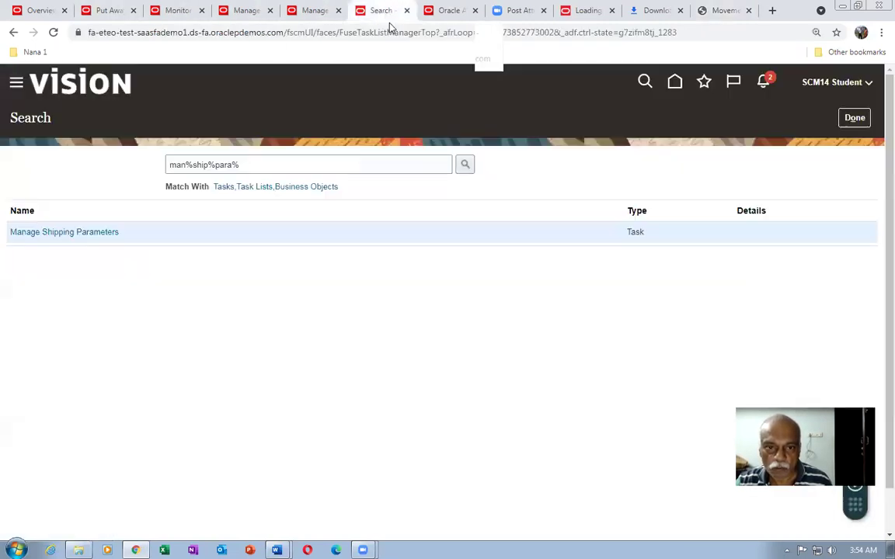
left_click(861, 118)
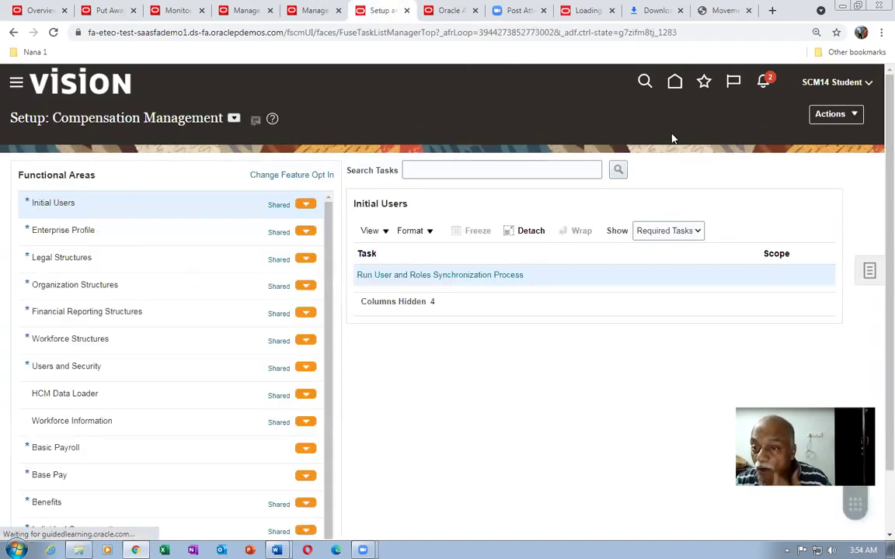
left_click(677, 85)
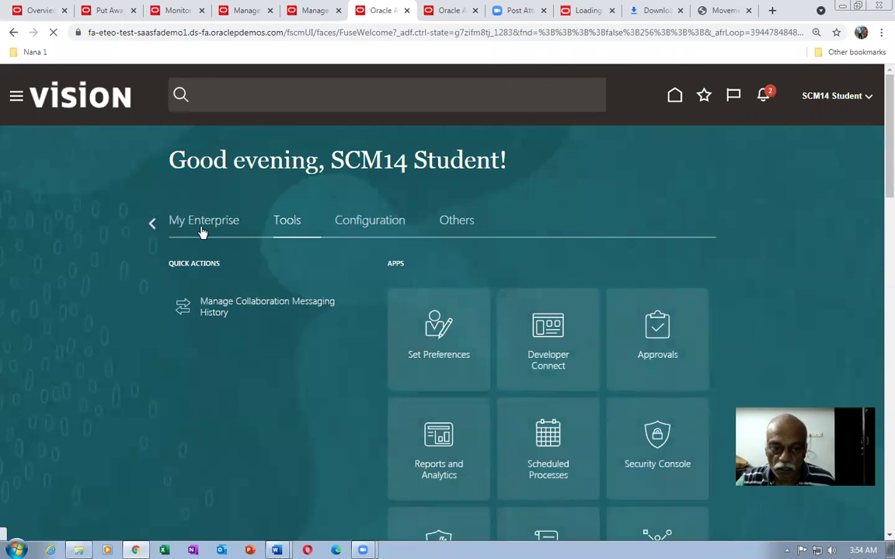
left_click(152, 224)
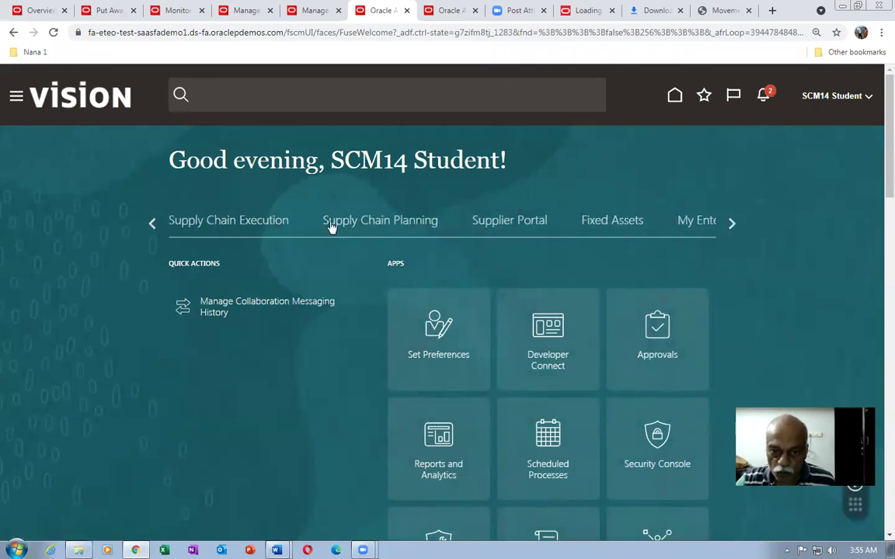
left_click(247, 223)
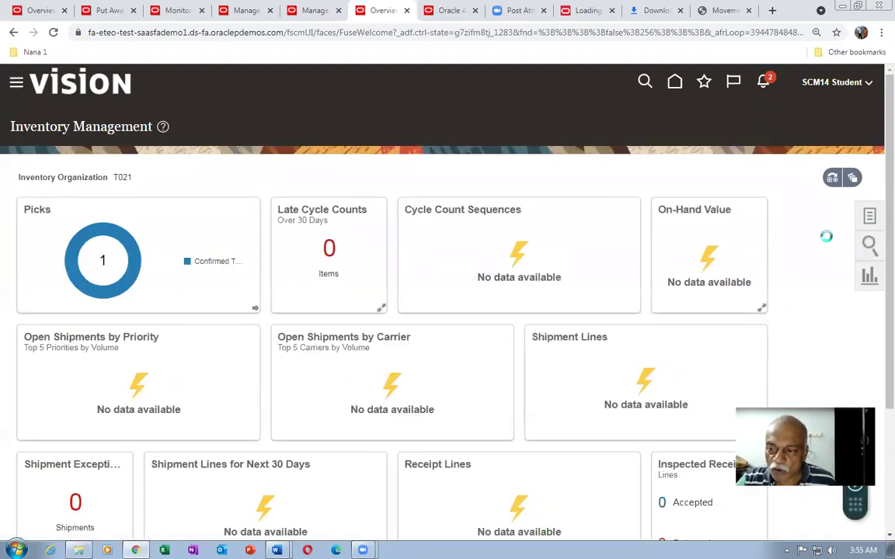
left_click(870, 216)
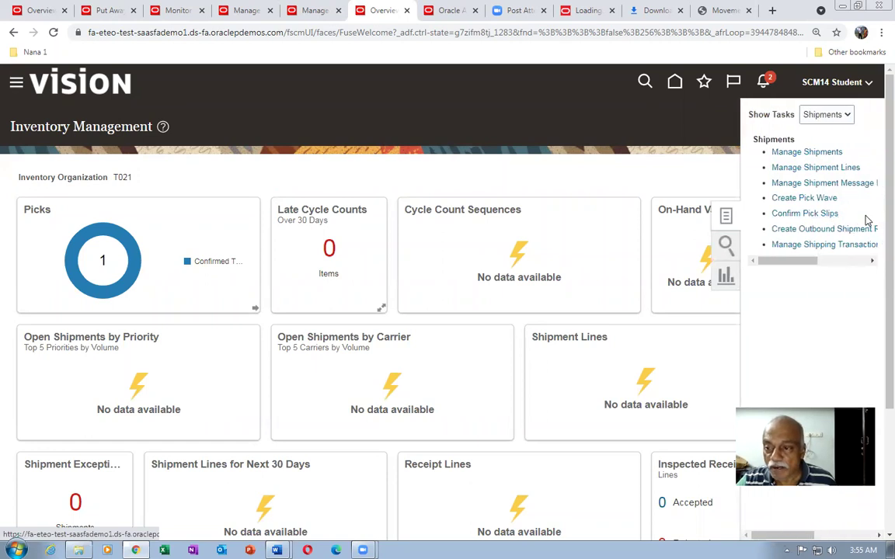
left_click(826, 114)
left_click(816, 127)
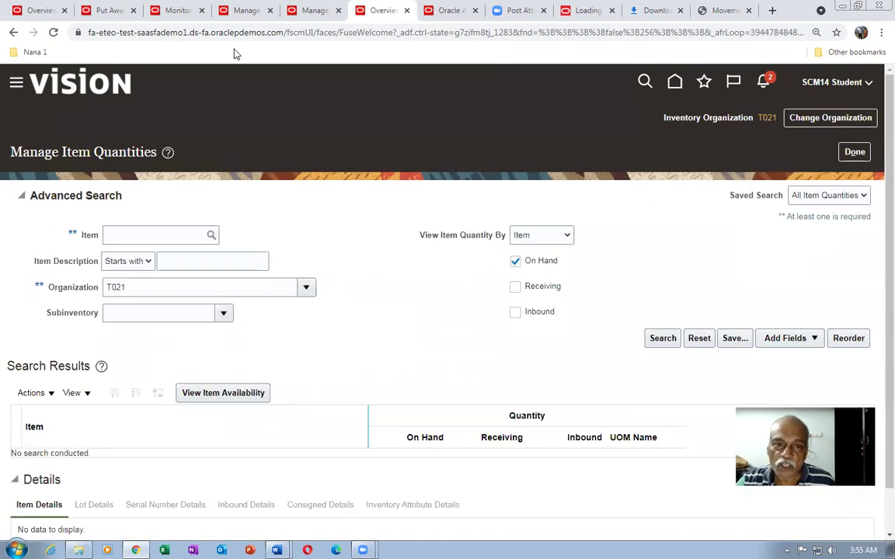
Review the Send Shipment Advice process details and the transfer order's Shipments and Receipts page.
left_click(179, 12)
left_click(124, 187)
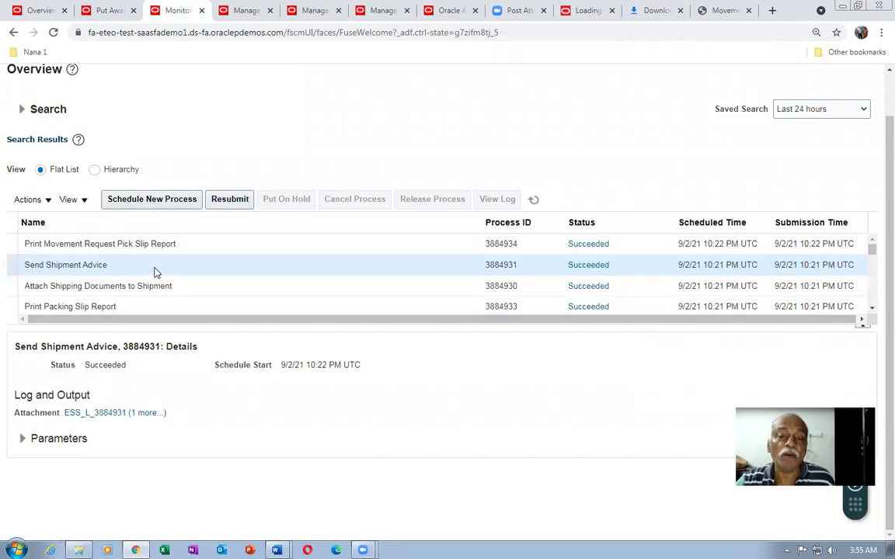
left_click(240, 10)
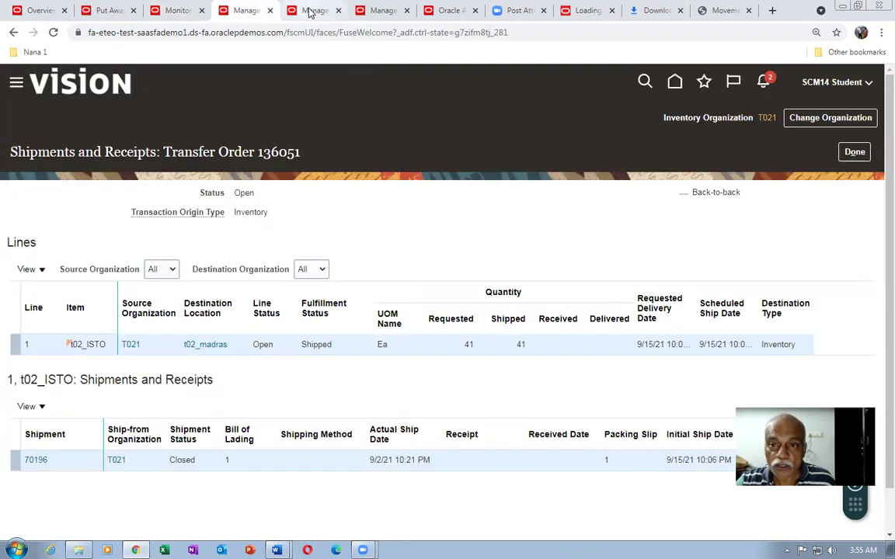
Check the on-hand quantity of t02_ISTO in Manage Item Quantities, expanding organization T021 and subinventory Main down to lot level.
left_click(394, 16)
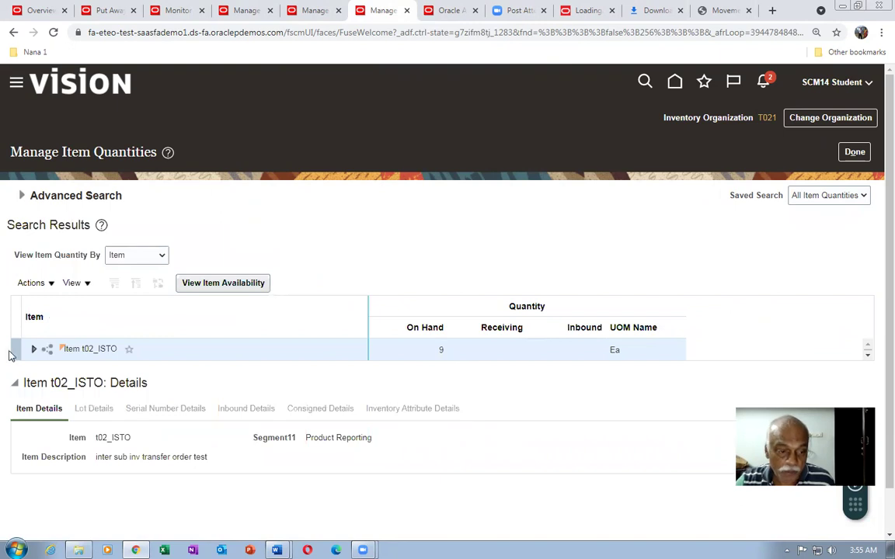
left_click(34, 354)
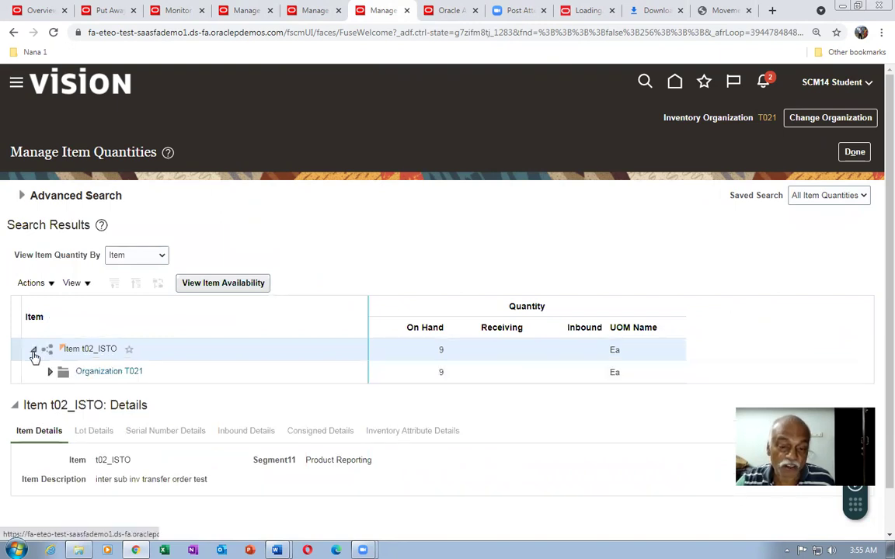
left_click(49, 373)
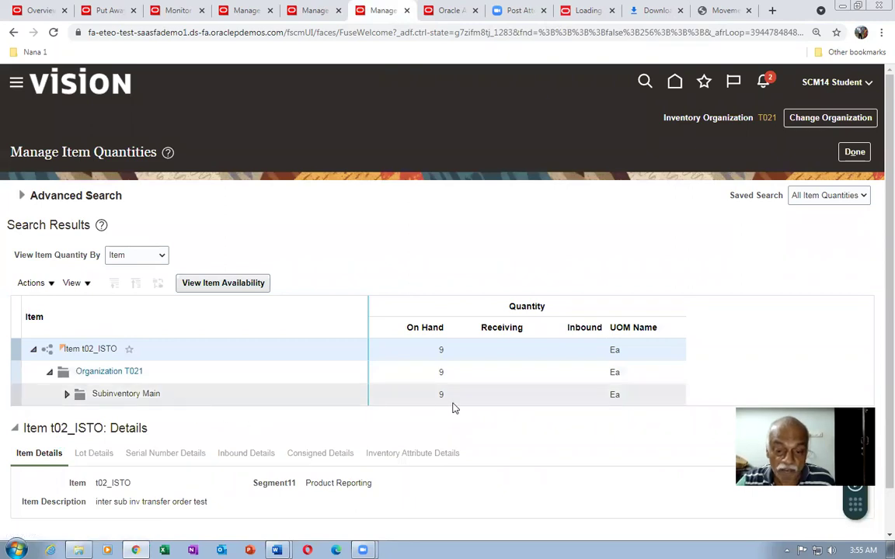
left_click(66, 393)
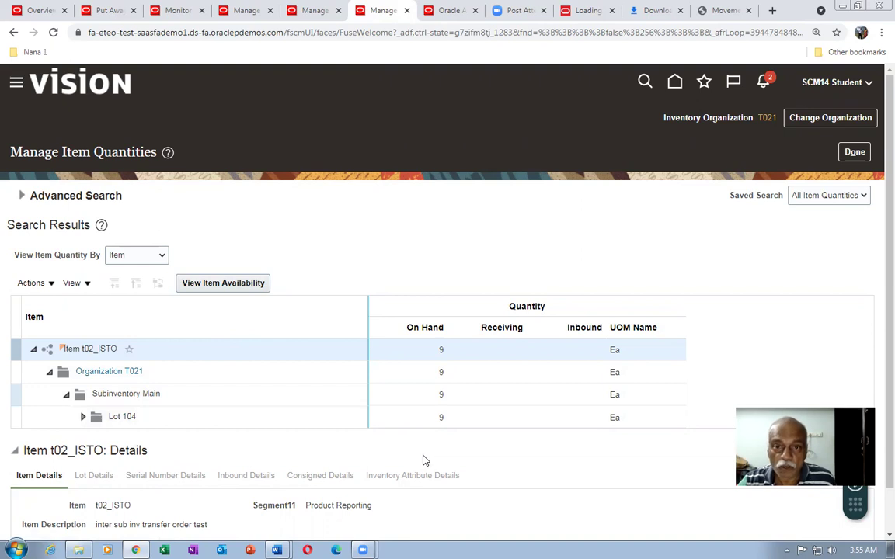
Open Receive Expected Shipments from the Receipts tasks in Inventory Management on the separate home page.
left_click(445, 14)
left_click(549, 448)
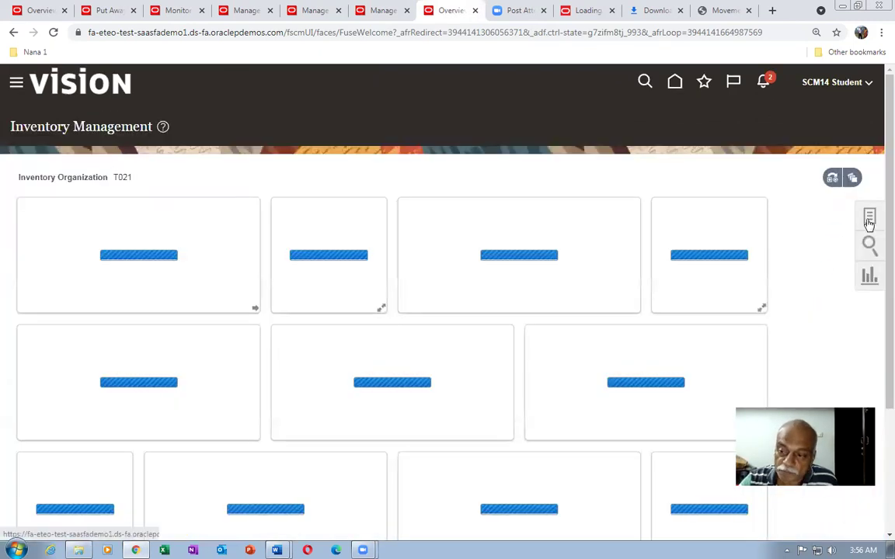
left_click(870, 218)
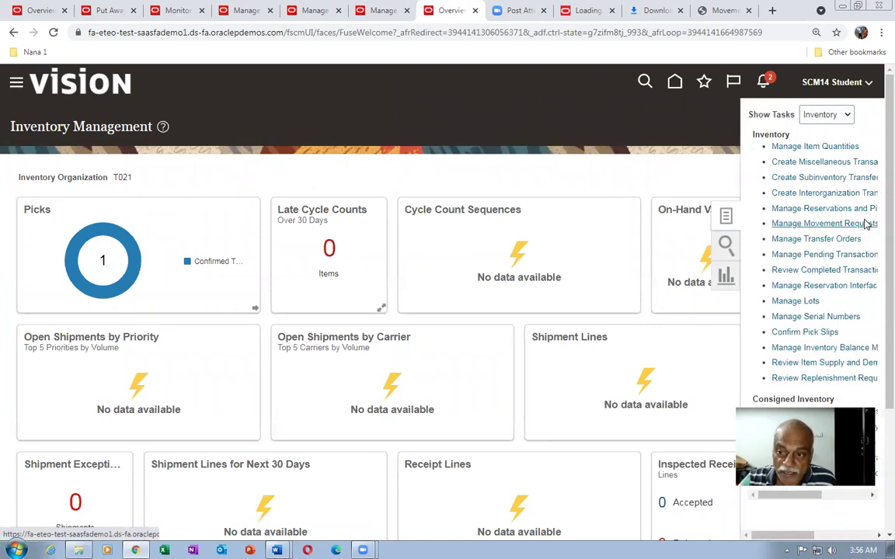
left_click(816, 117)
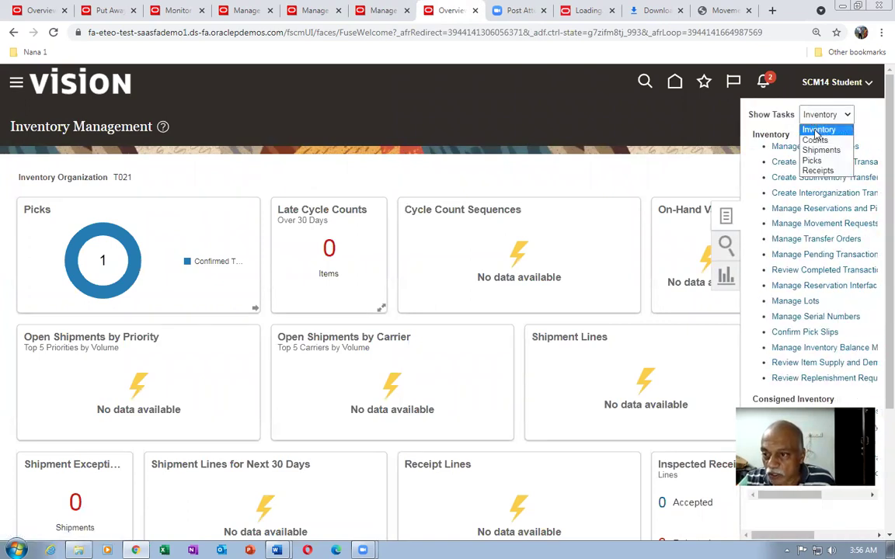
left_click(812, 170)
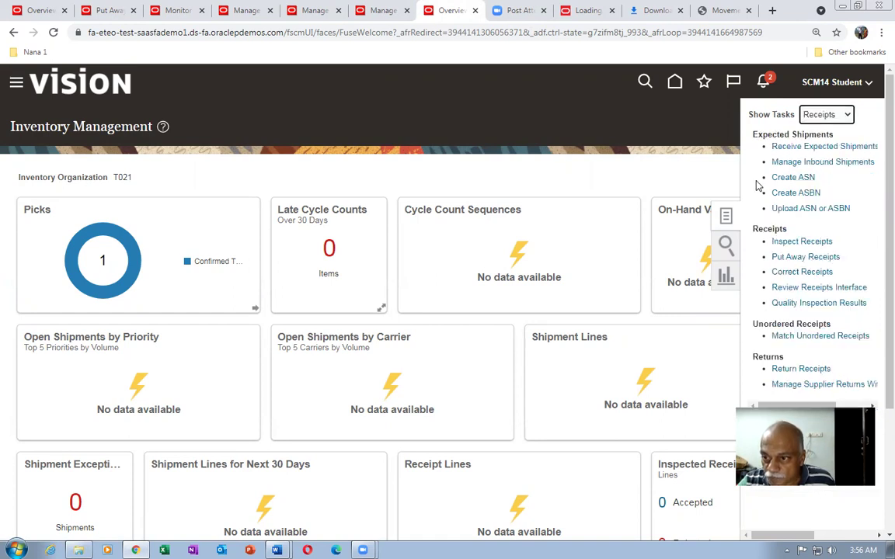
left_click(785, 146)
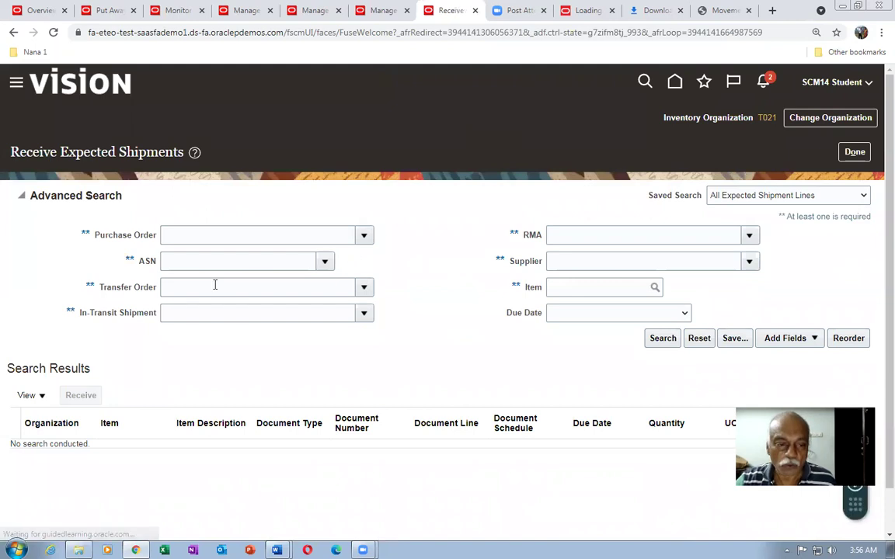
Find the transfer order by searching for numbers starting with 136, select it, and search for its expected shipment lines.
left_click(187, 286)
left_click(365, 287)
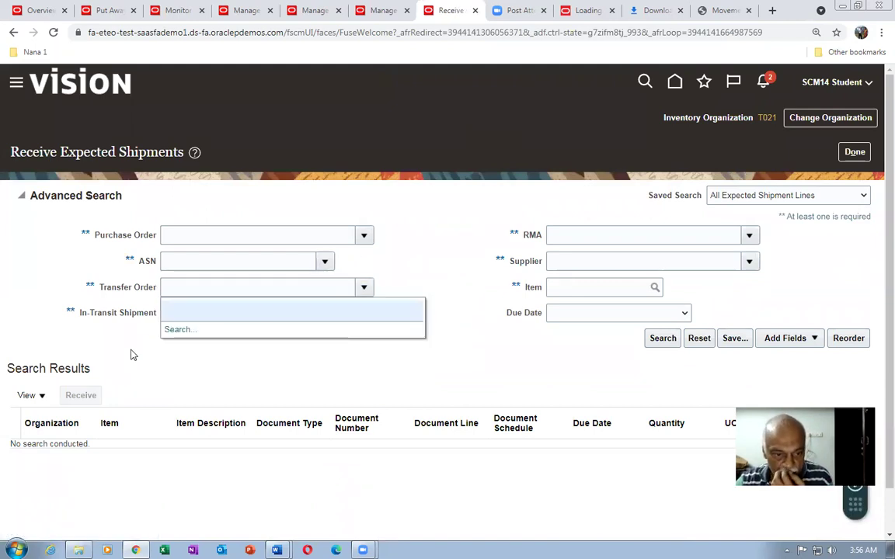
left_click(175, 330)
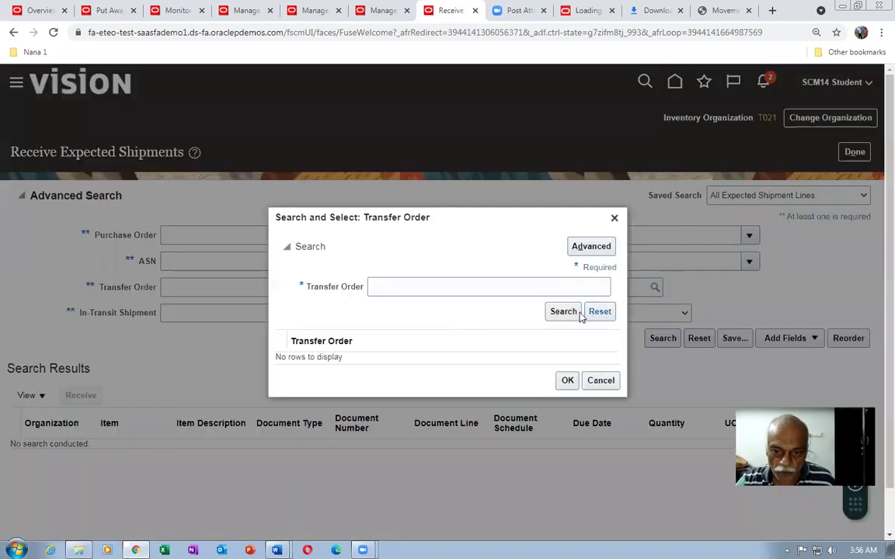
left_click(563, 311)
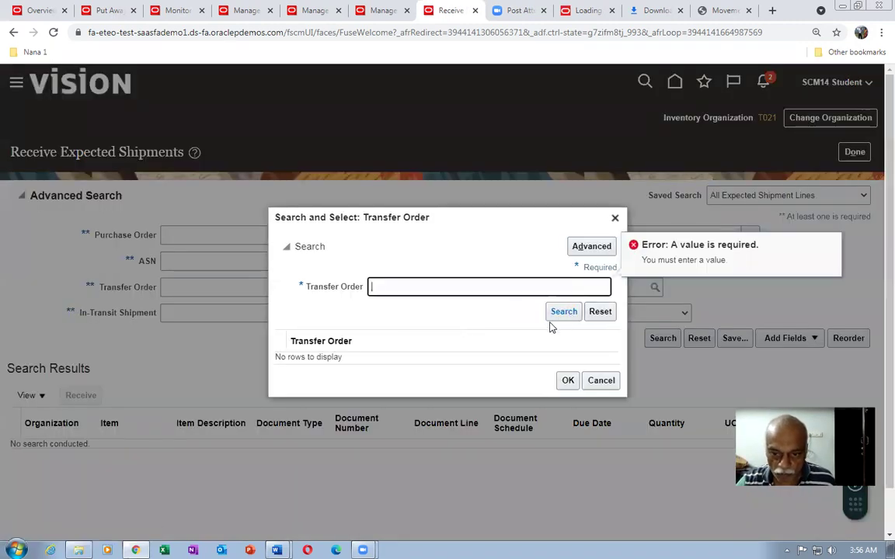
left_click(418, 286)
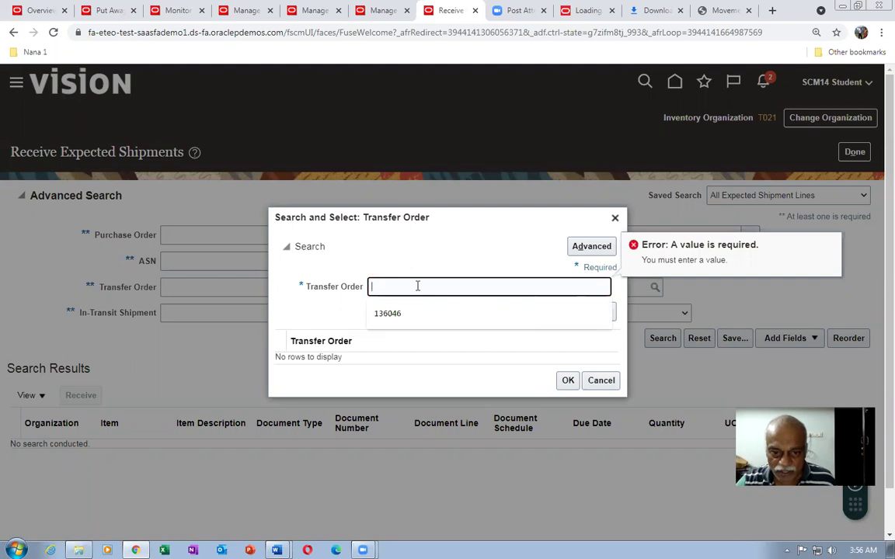
type("136")
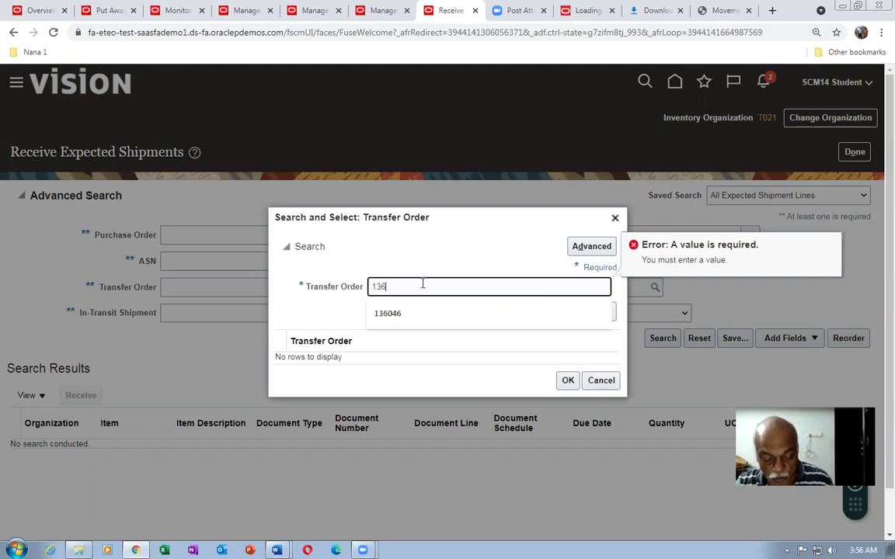
left_click(561, 313)
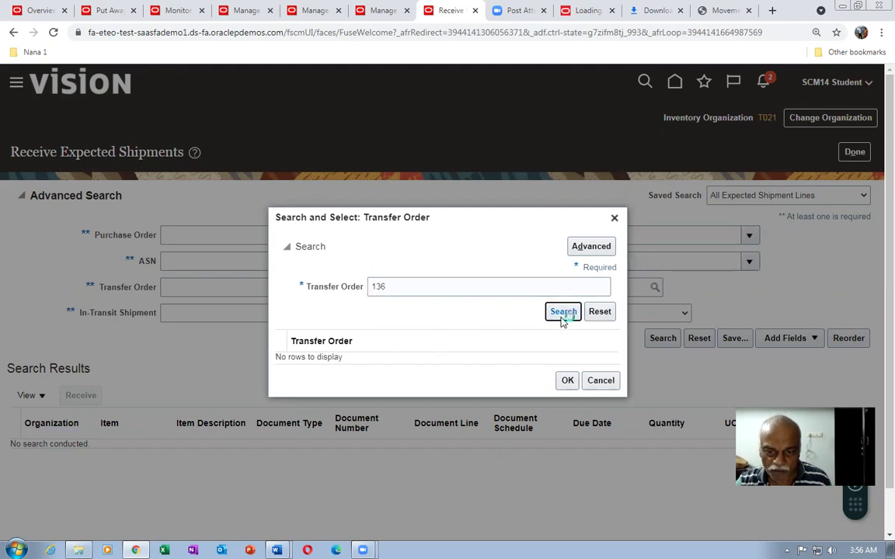
left_click(357, 356)
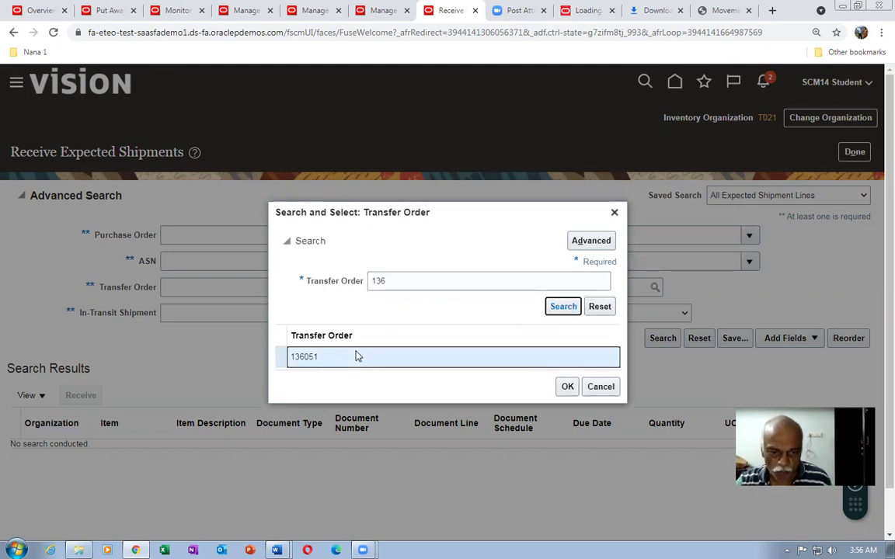
left_click(567, 387)
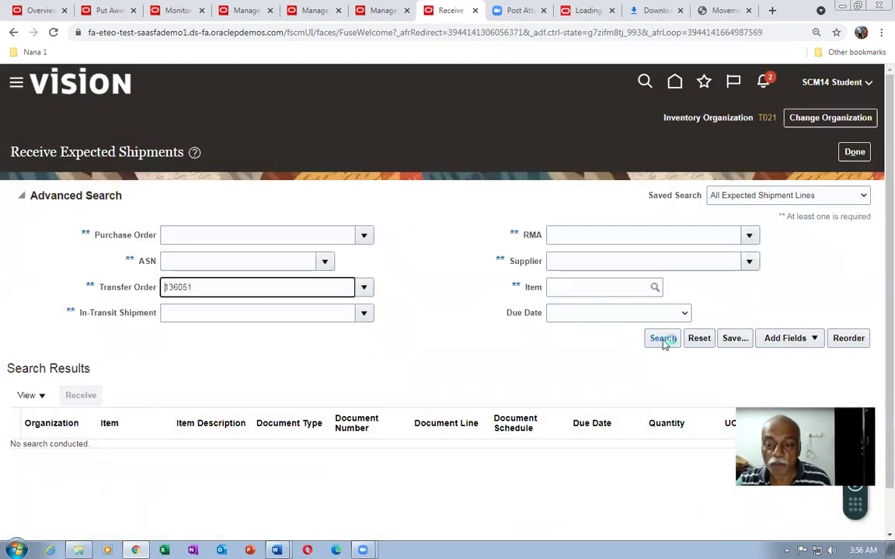
key("Return")
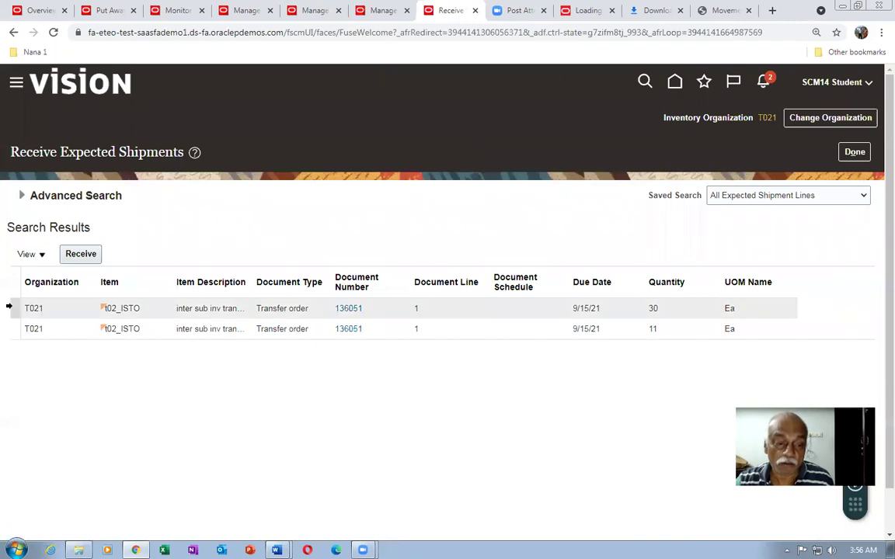
Receive both t02_ISTO lines of the transfer order, fill in their receipt quantities of 30 and 11, and start creating a receipt.
left_click(13, 326, "shift")
left_click(77, 256)
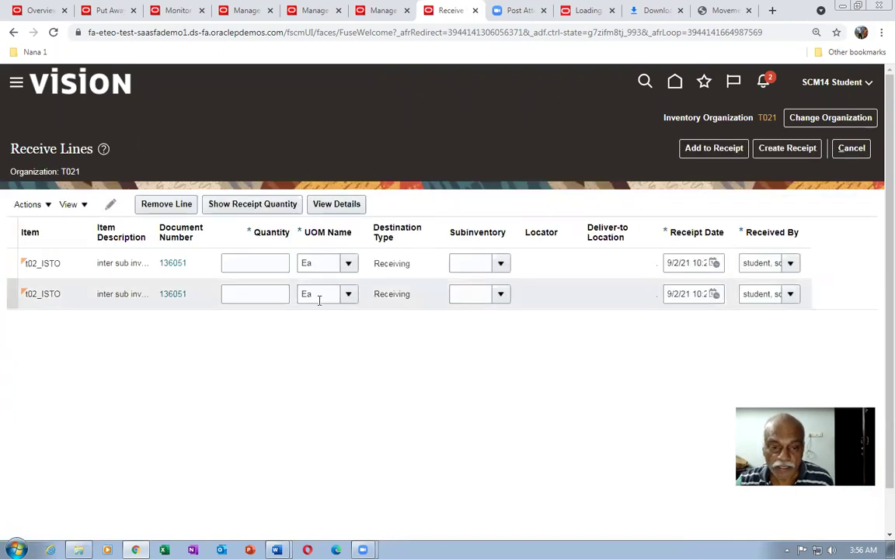
left_click(256, 204)
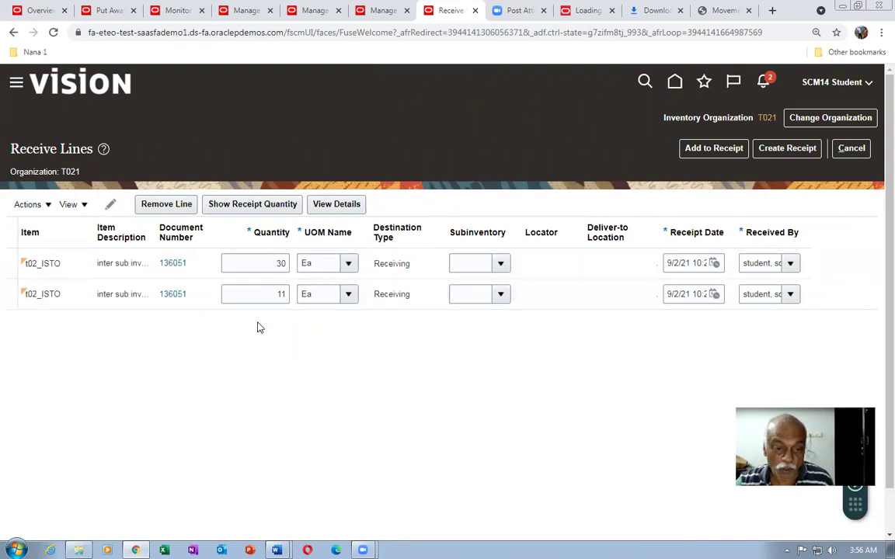
left_click(780, 147)
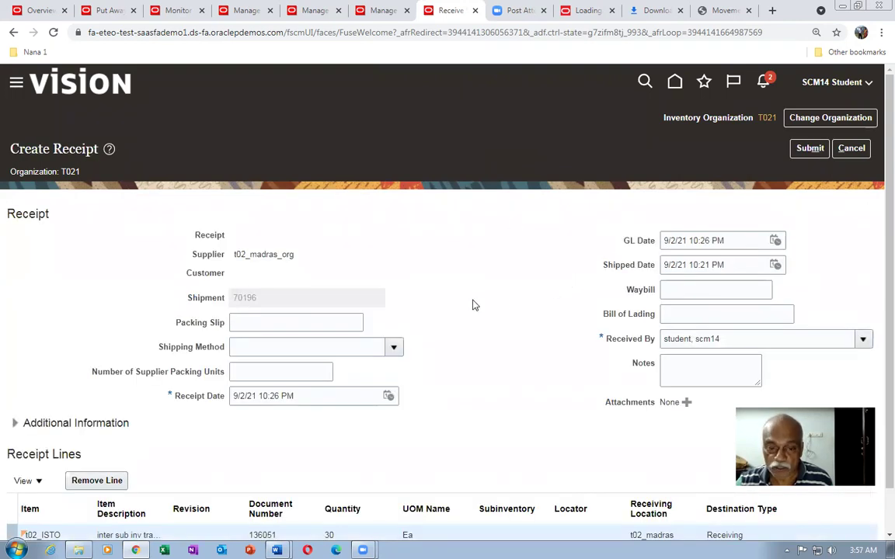
Enter packing slip 123, 4 supplier packing units, waybill 456, bill of lading 789 and notes "dfg d dr dre", and submit the receipt.
left_click(319, 321)
type("123")
left_click(313, 350)
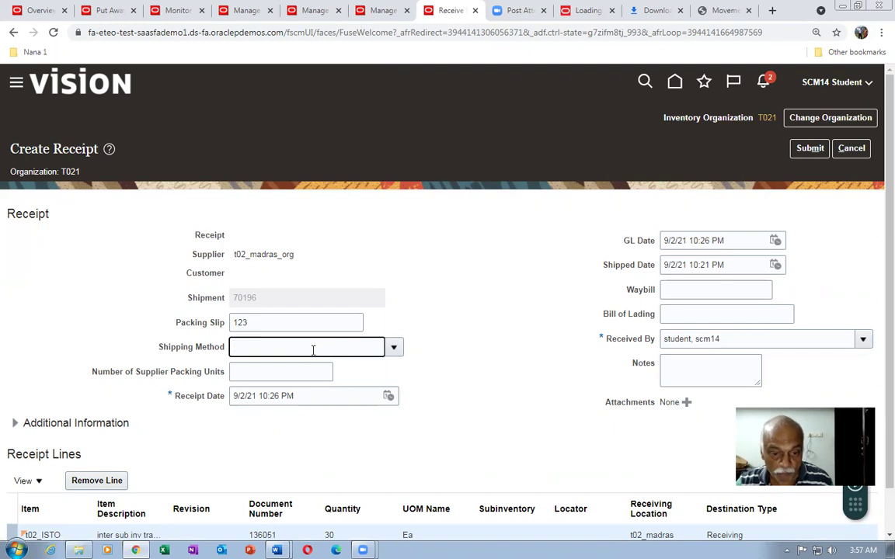
left_click(273, 366)
left_click(695, 290)
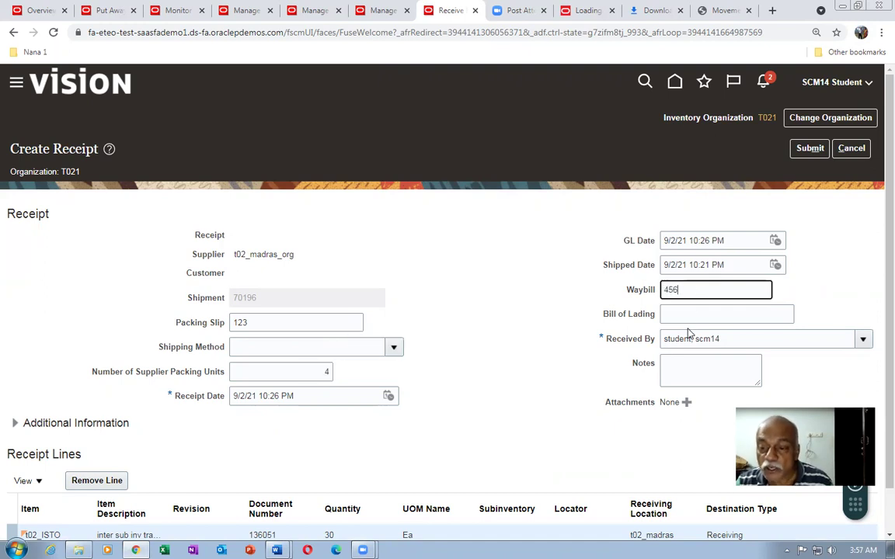
left_click(694, 316)
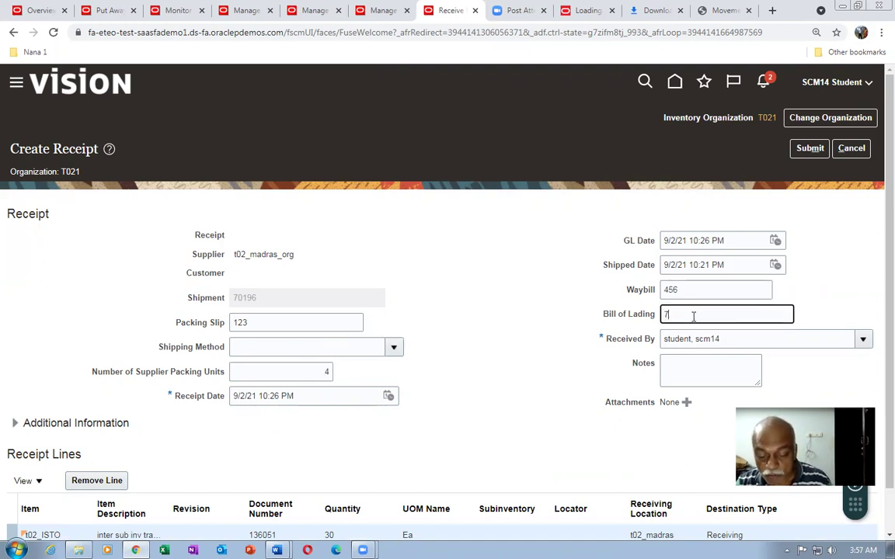
left_click(738, 372)
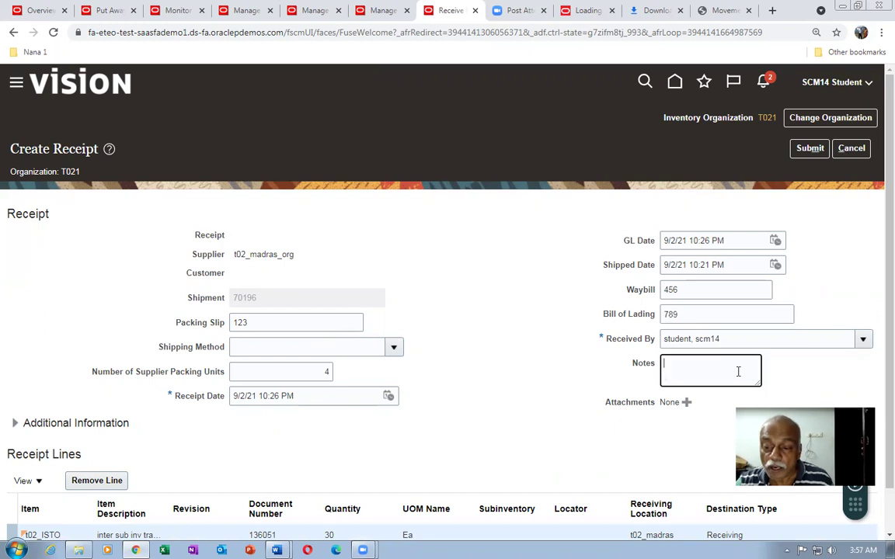
type("dfg d dr dre")
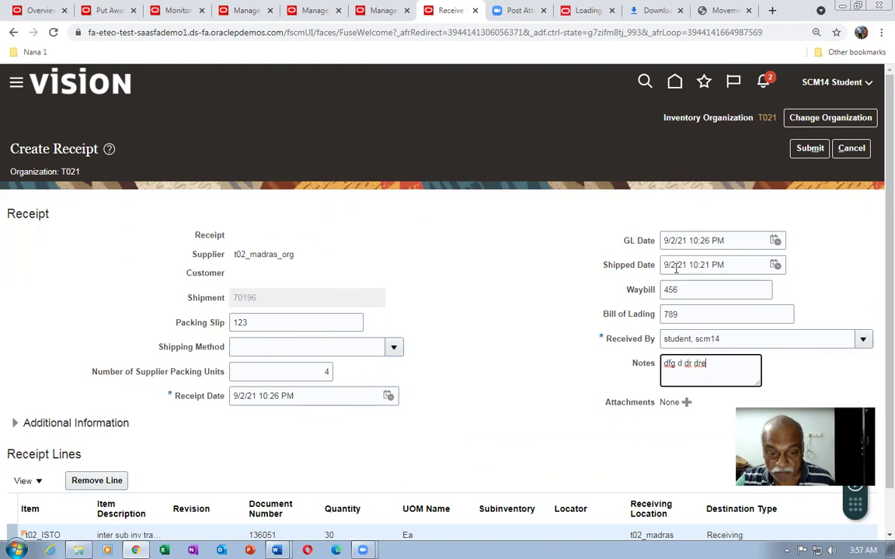
left_click(808, 149)
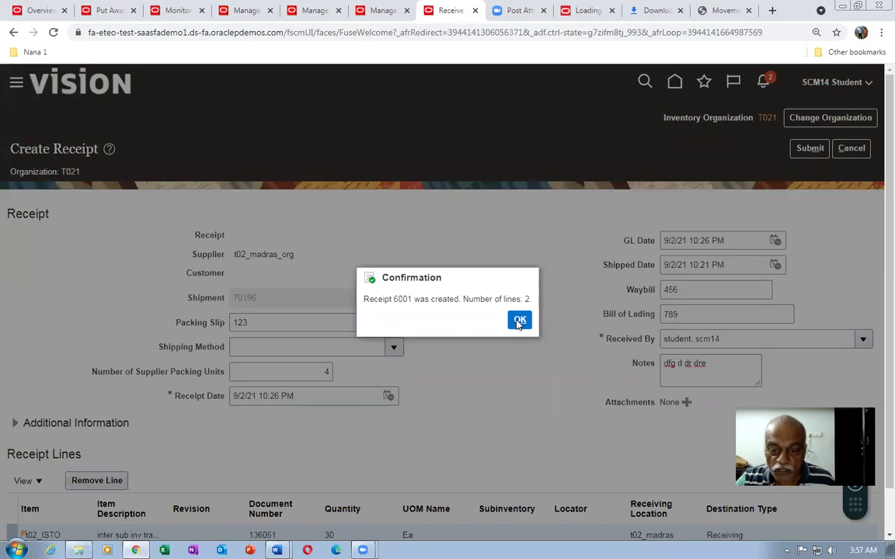
left_click(518, 321)
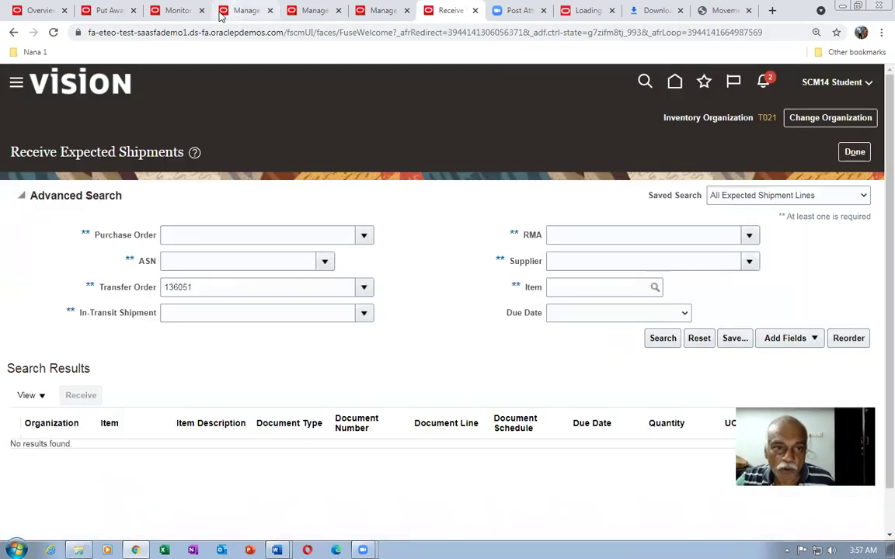
Return to Manage Item Quantities, include Receiving and Inbound quantities, and try to search organization T021 without specifying an item.
left_click(247, 11)
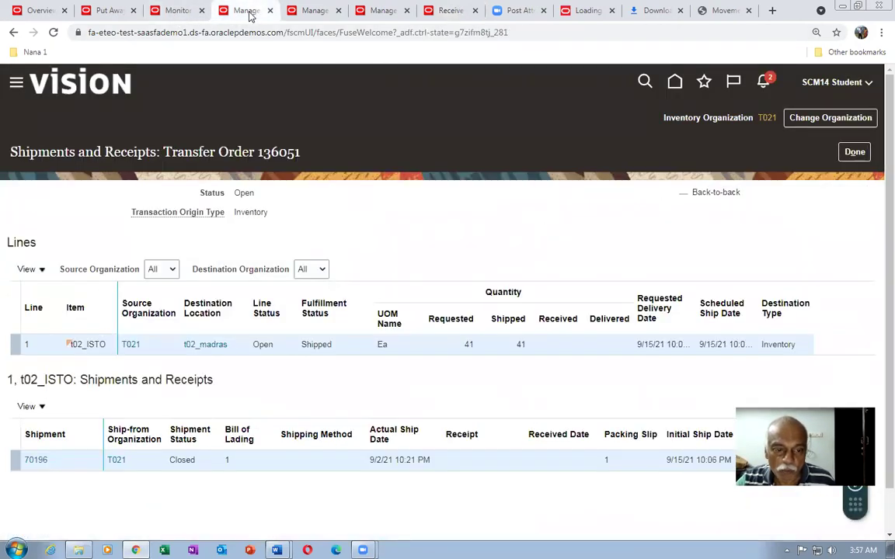
left_click(184, 14)
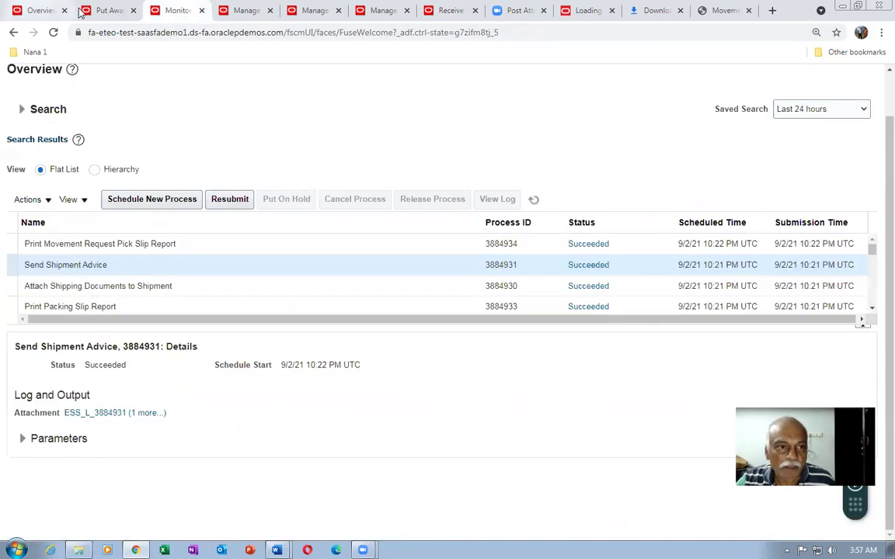
left_click(303, 11)
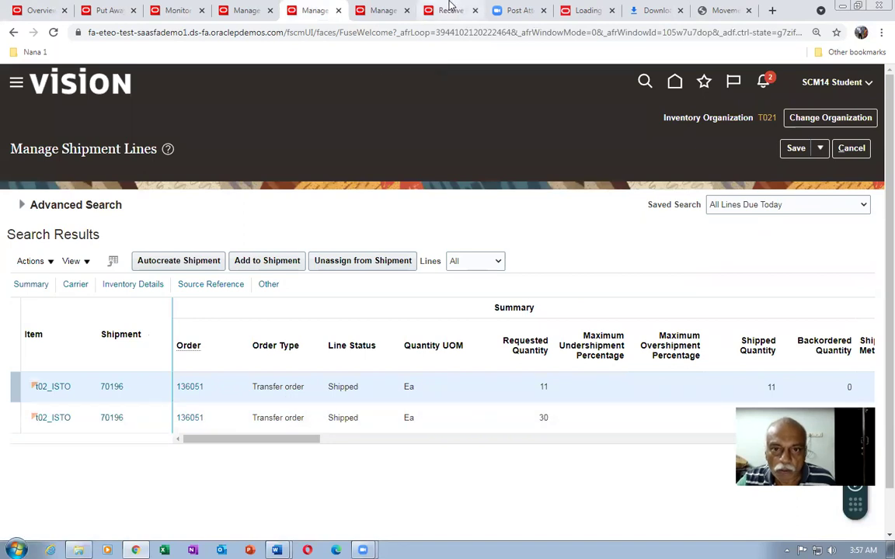
left_click(380, 12)
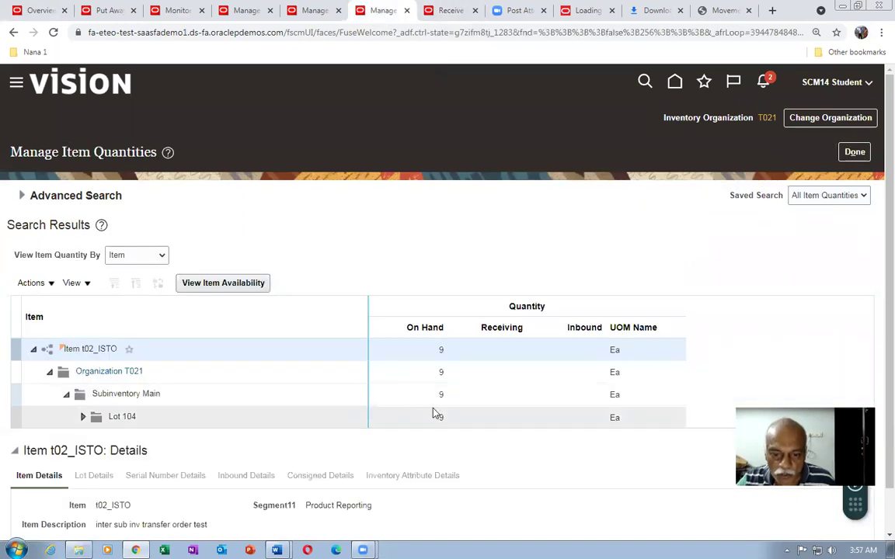
left_click(22, 195)
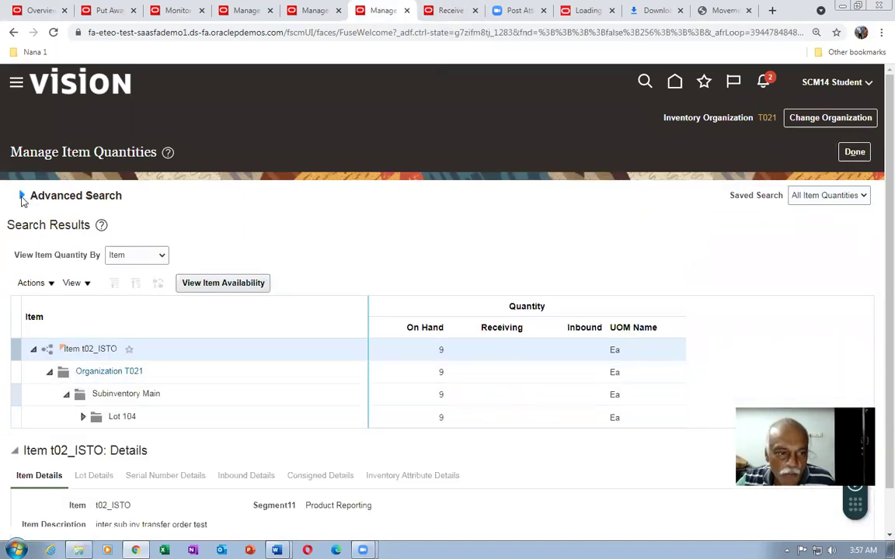
left_click(516, 287)
left_click(515, 312)
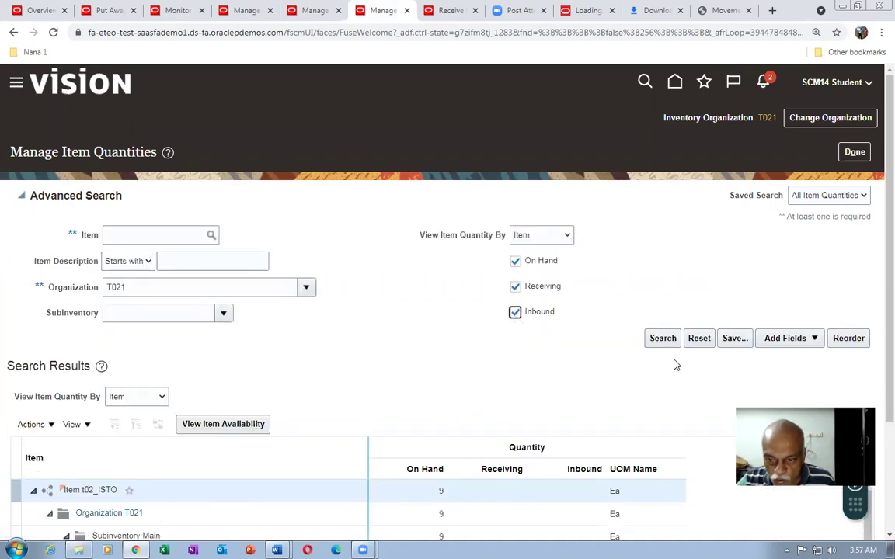
left_click(663, 342)
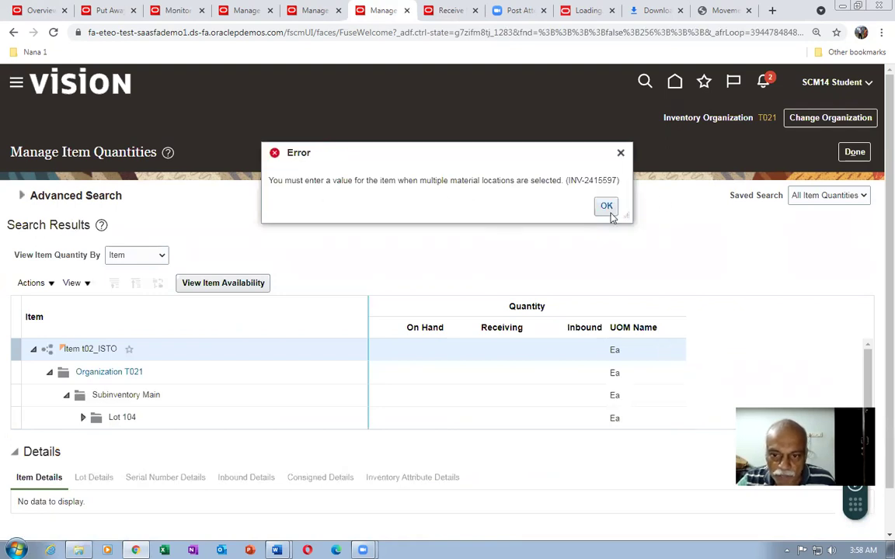
left_click(606, 206)
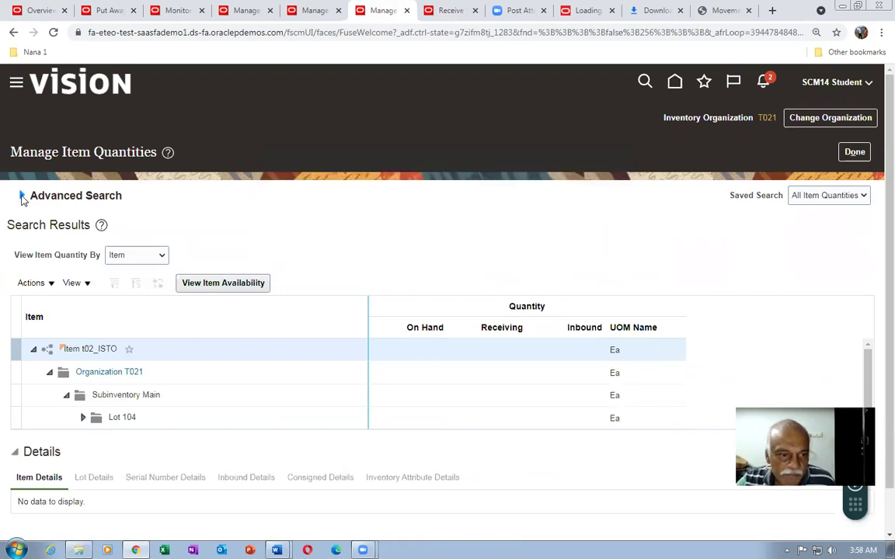
Search item t02 in organization T021 to check its on-hand, receiving and inbound quantities.
left_click(22, 199)
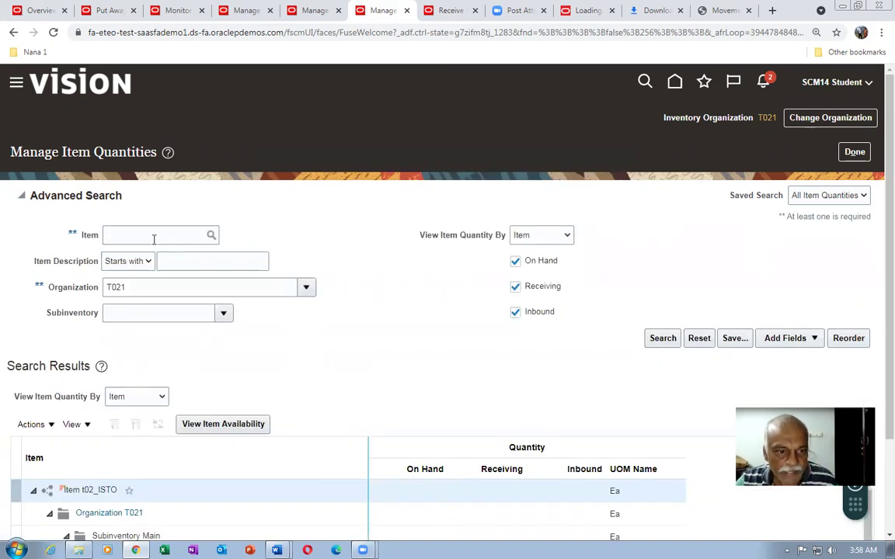
left_click(154, 238)
type("t02")
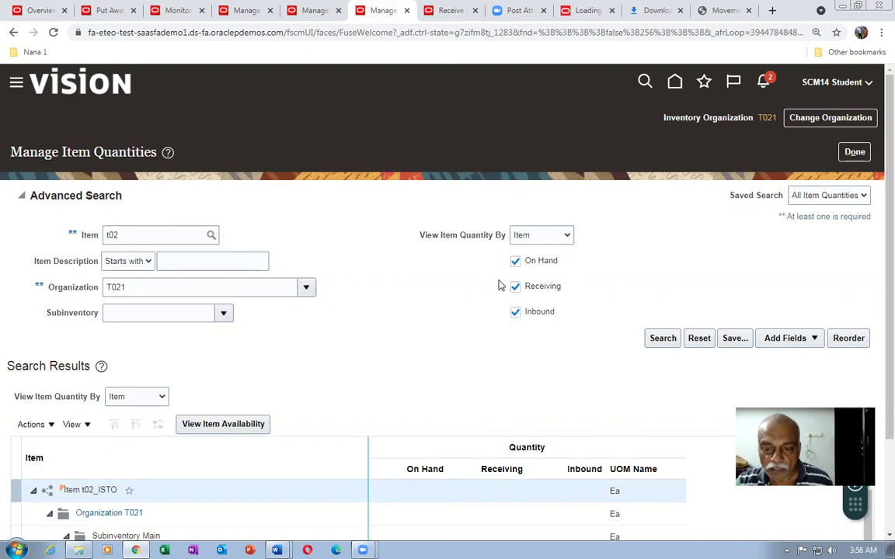
left_click(662, 339)
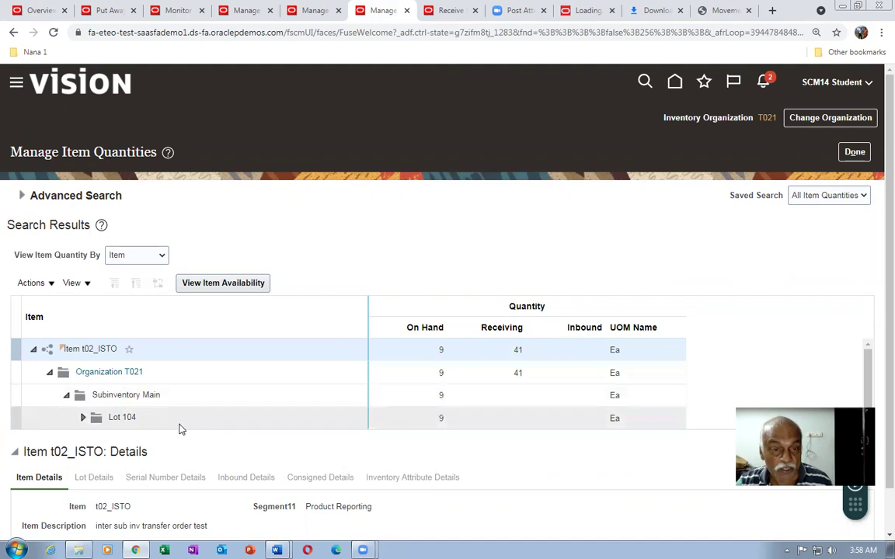
Leave Receive Expected Shipments and open Put Away Receipts from the Inventory Management tasks.
left_click(303, 10)
left_click(451, 10)
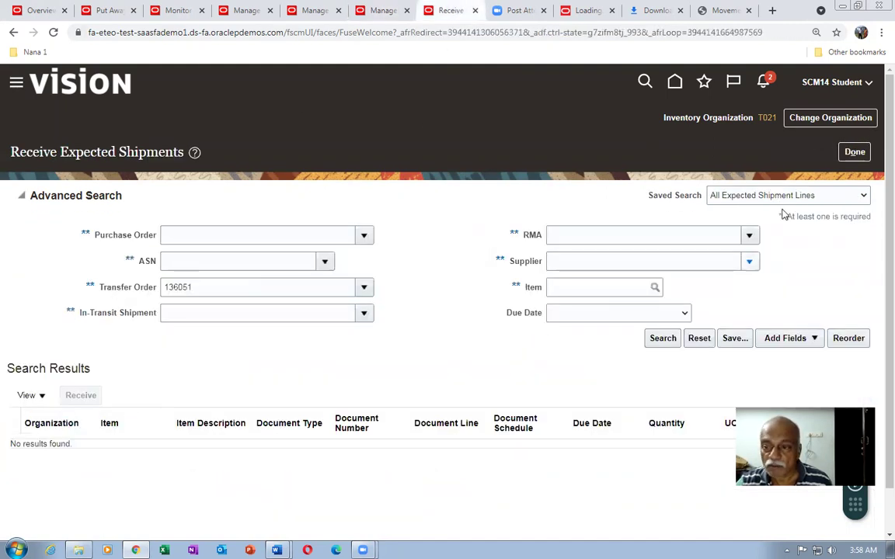
left_click(855, 151)
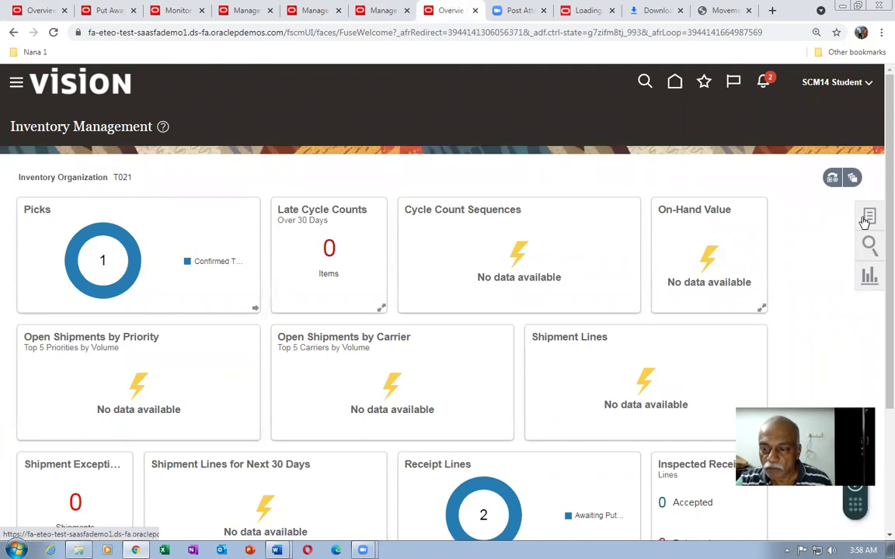
left_click(870, 218)
left_click(806, 257)
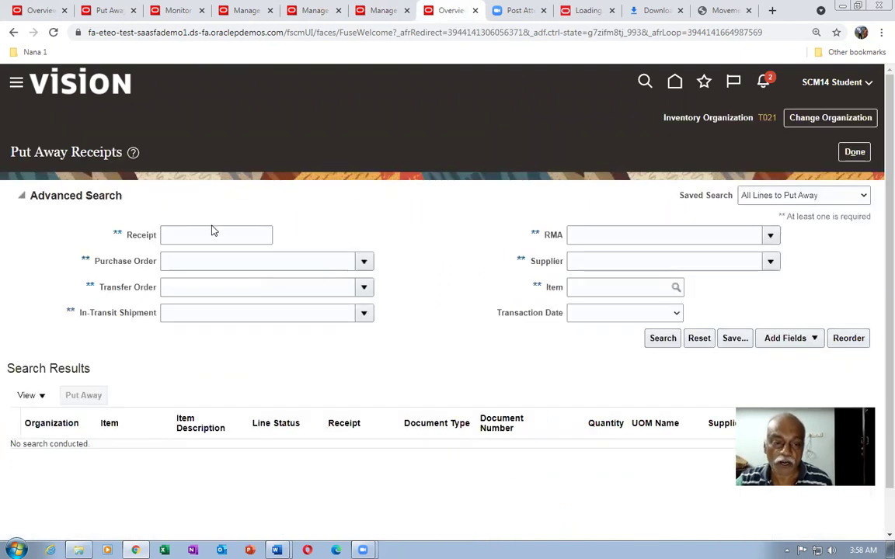
Search for the lines to put away for receipt 6001.
left_click(210, 234)
type("6001")
key("Tab")
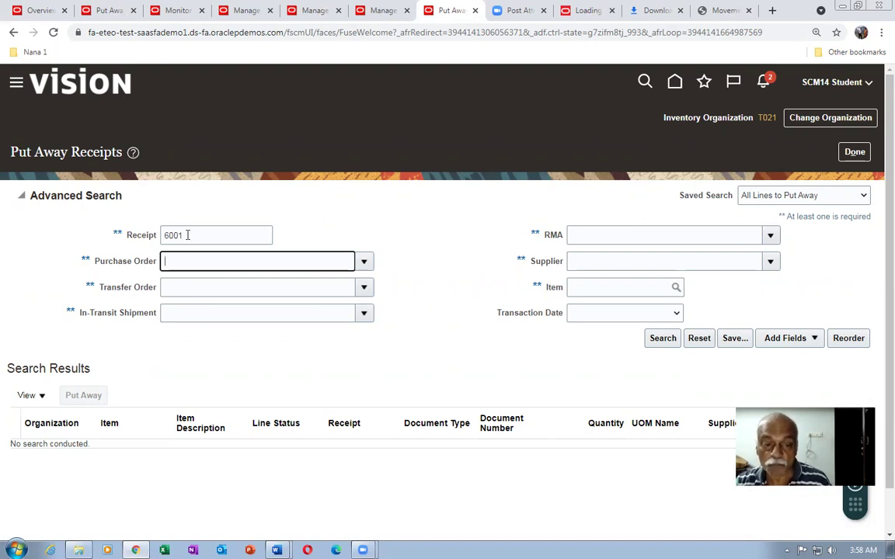
left_click(662, 339)
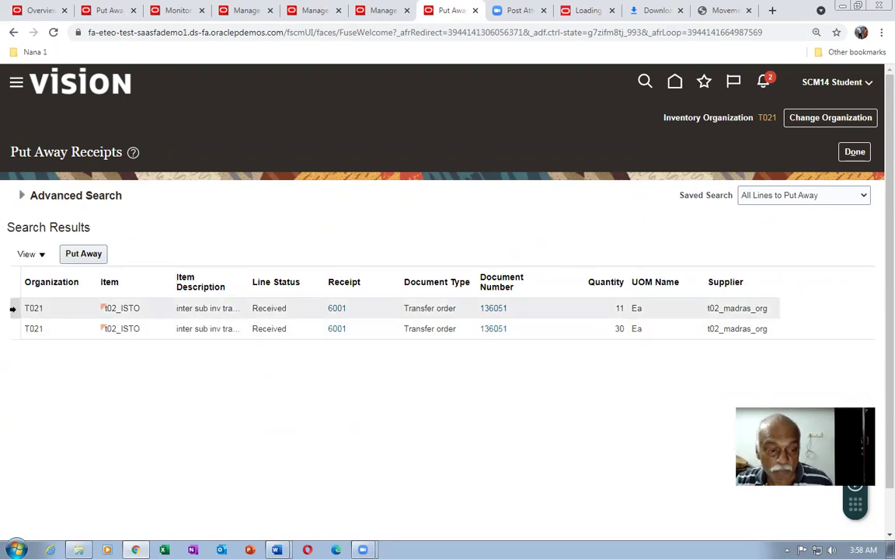
Open both receipt 6001 lines for put away and try to submit them without recording lots.
left_click(12, 328, "shift")
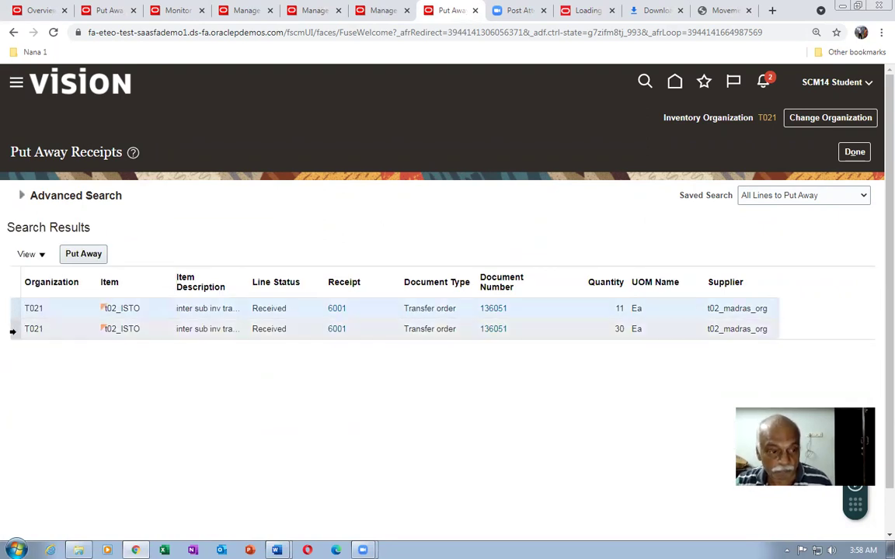
left_click(81, 255)
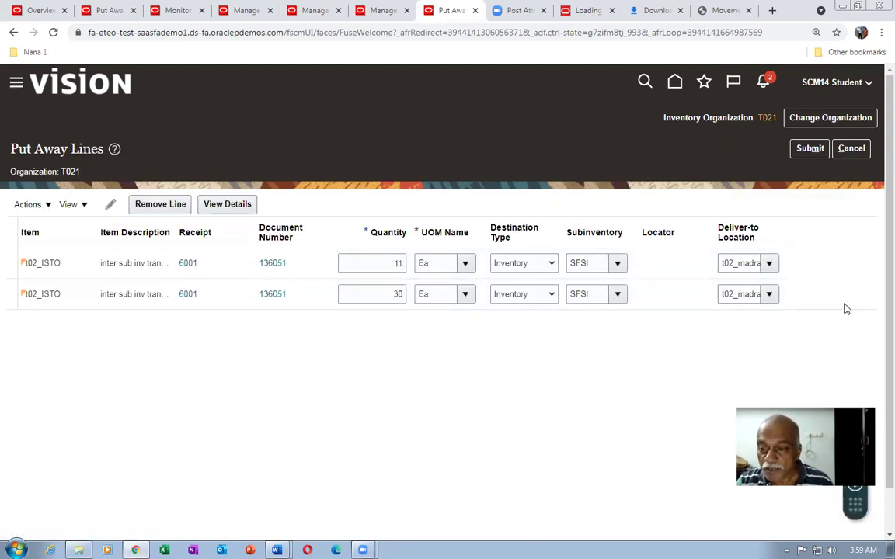
left_click(810, 150)
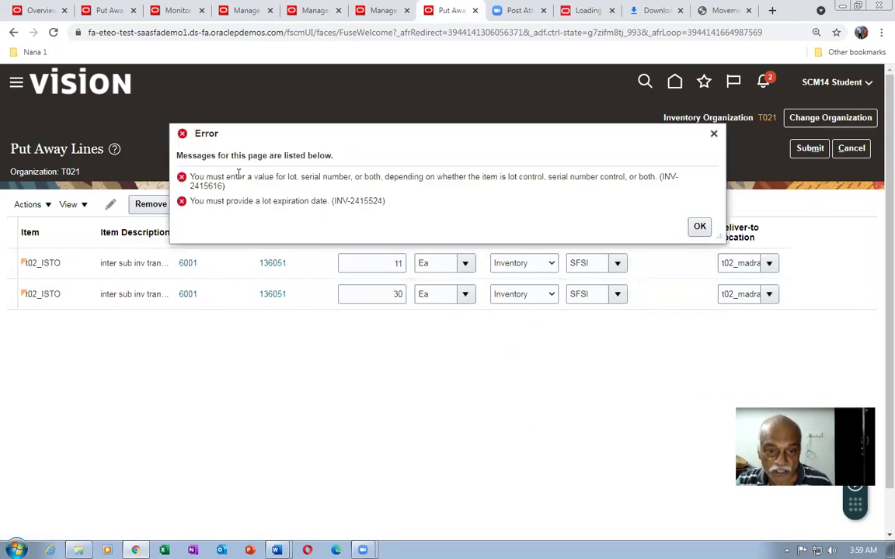
left_click_drag(238, 176, 345, 203)
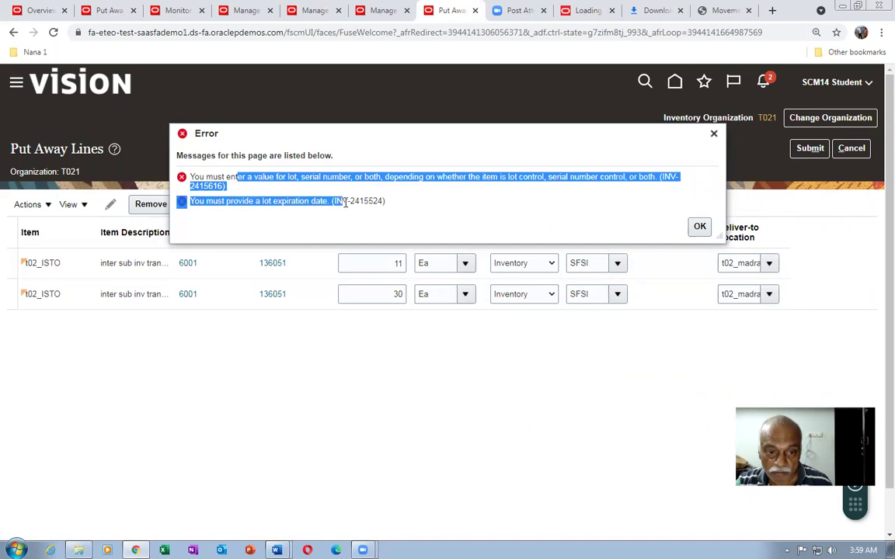
left_click(423, 217)
left_click(697, 227)
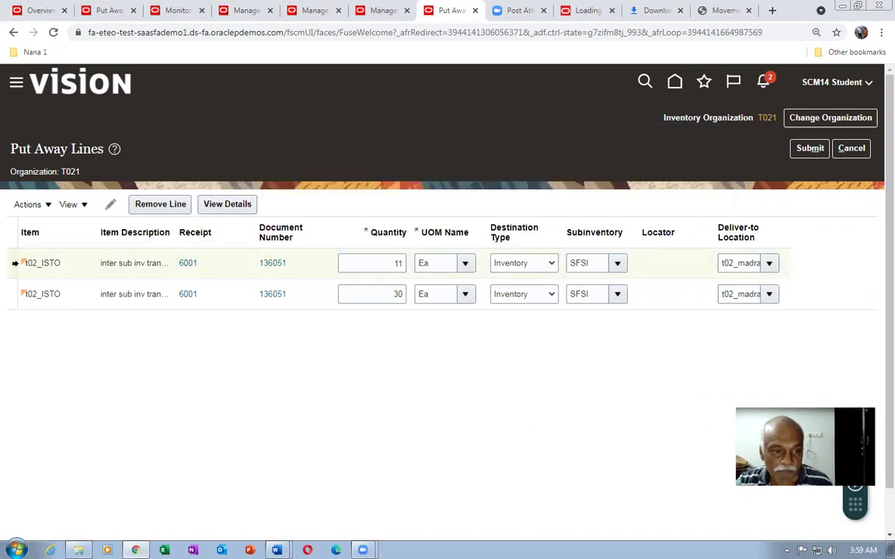
Record lot 104 for the full quantity of the 11-unit t02_ISTO put-away line.
left_click(13, 263)
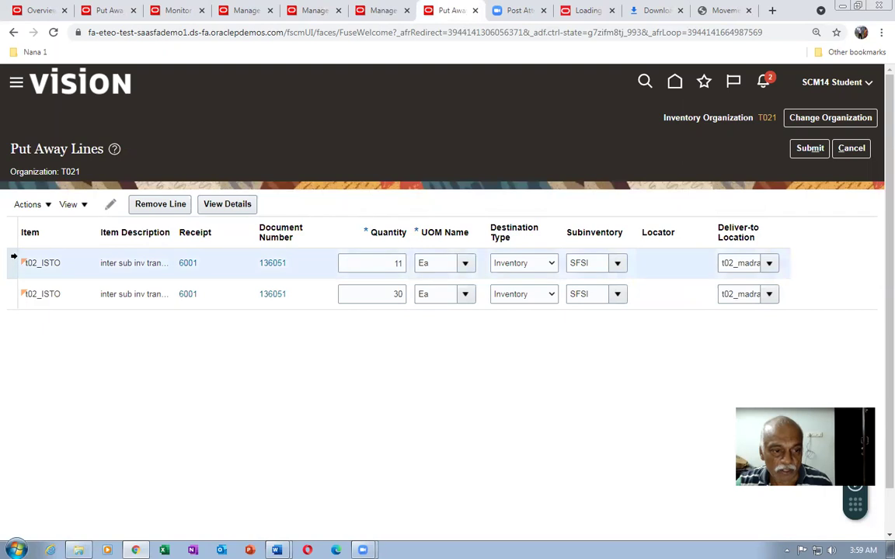
left_click(26, 204)
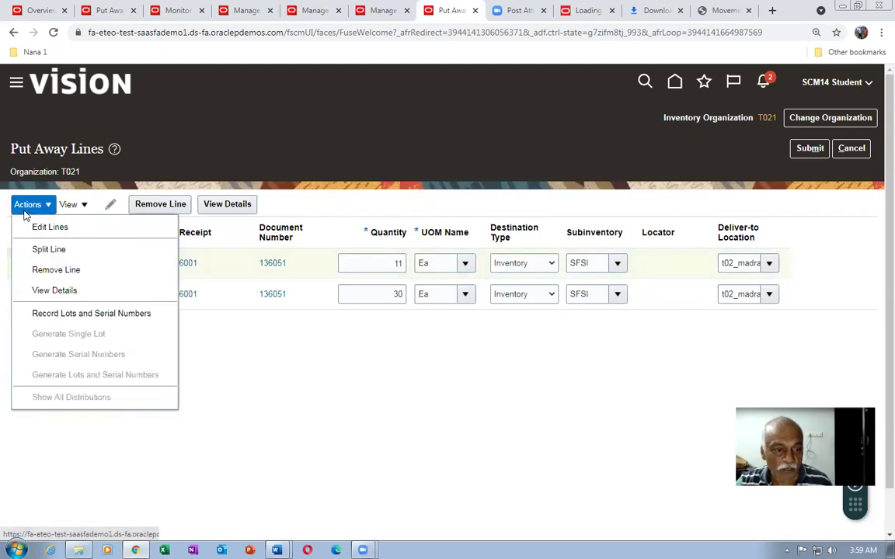
left_click(53, 314)
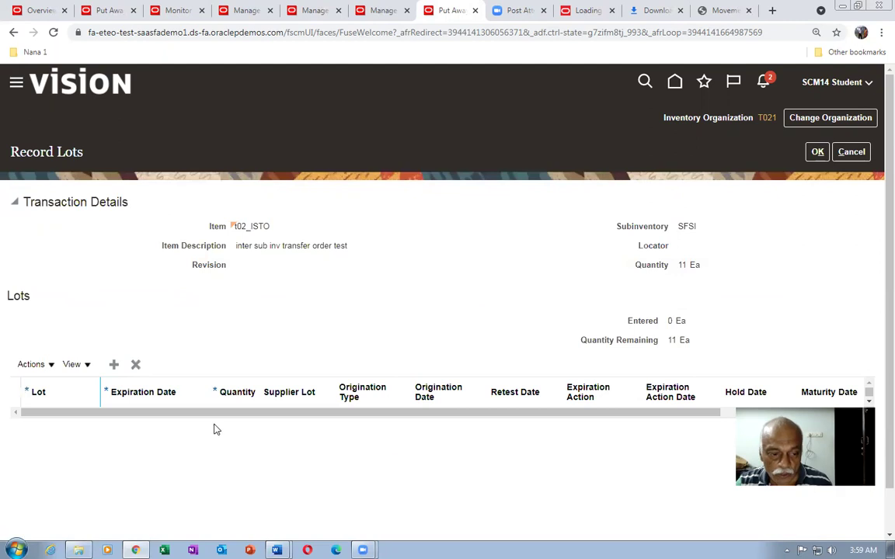
left_click(114, 364)
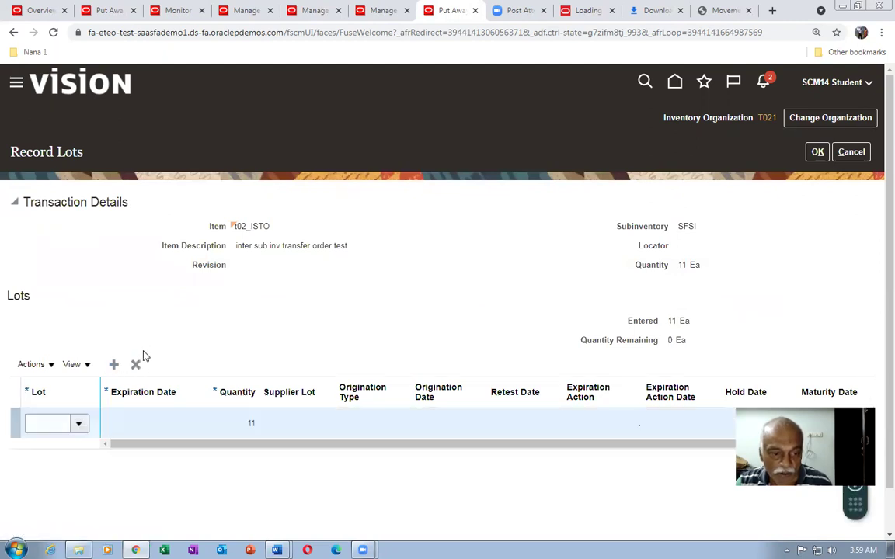
left_click(79, 424)
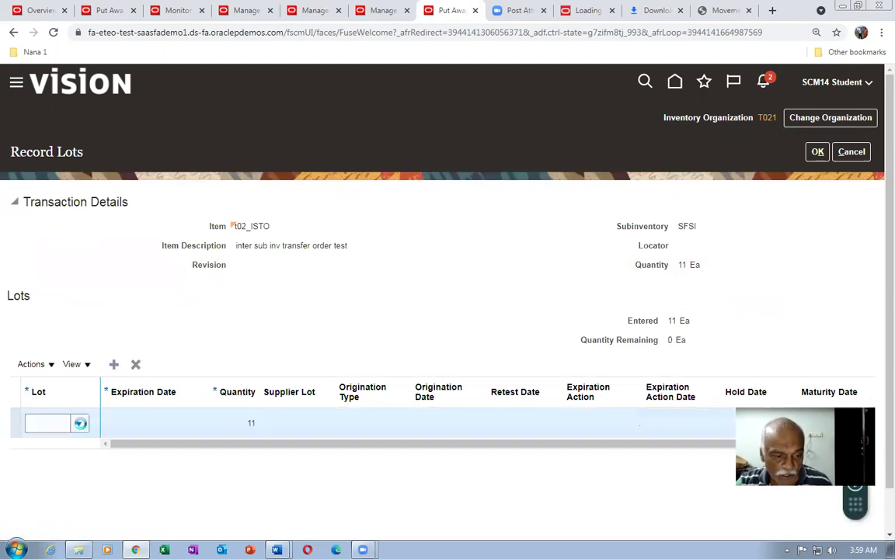
left_click(45, 476)
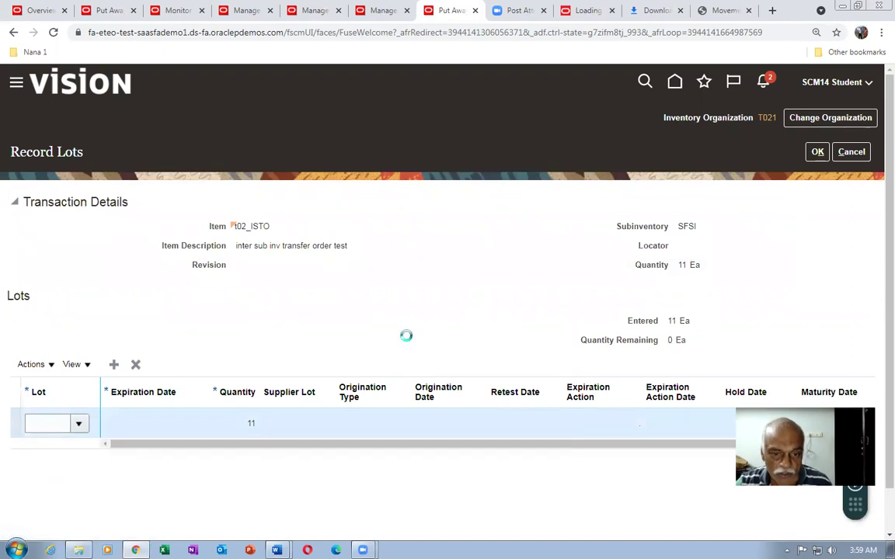
left_click(739, 306)
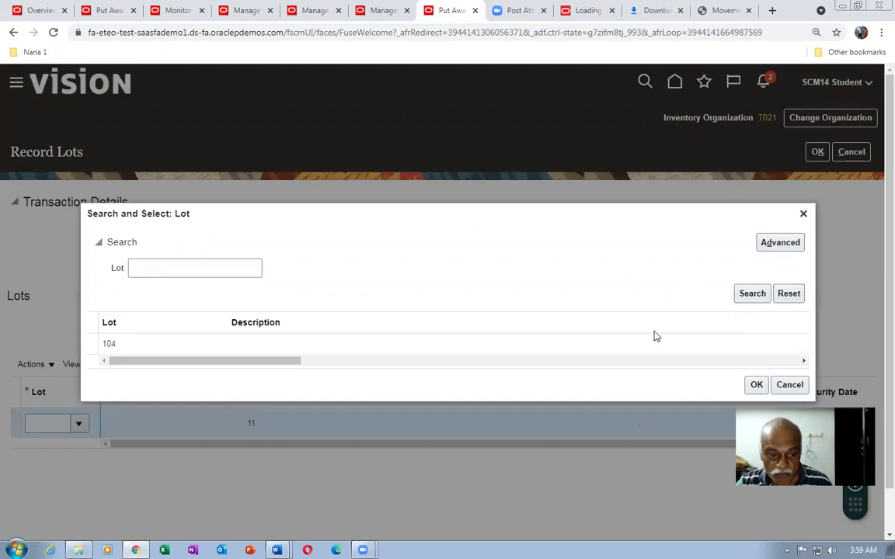
left_click(151, 349)
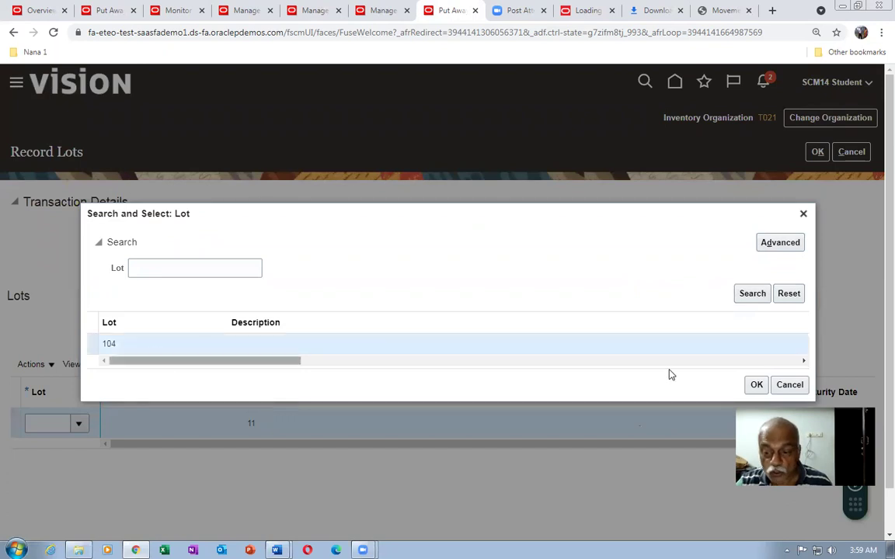
left_click(756, 385)
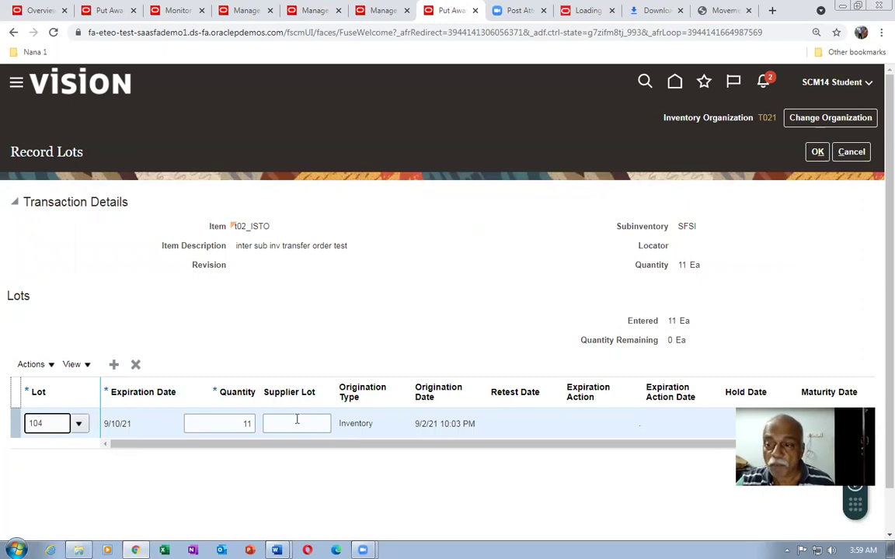
left_click(817, 151)
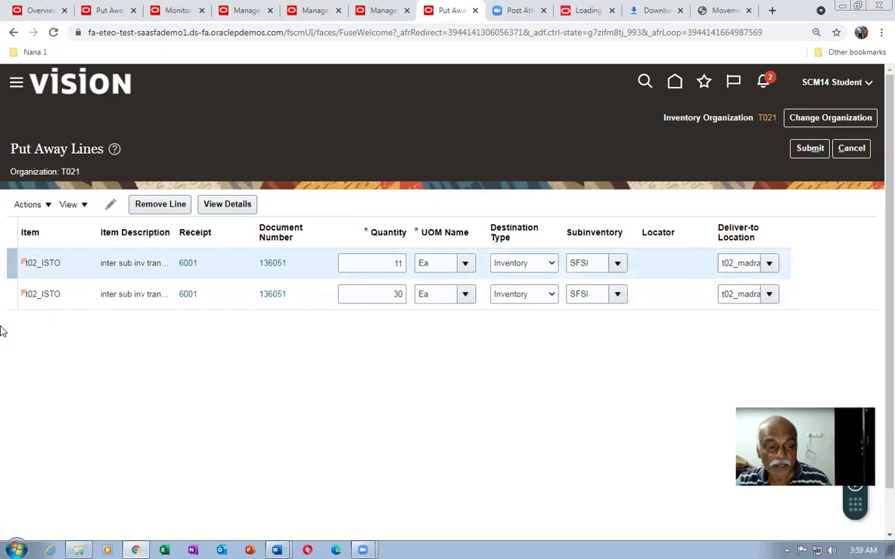
Record lot 103 for the full quantity of the 30-unit line and submit the put-away of both lines.
left_click(11, 299)
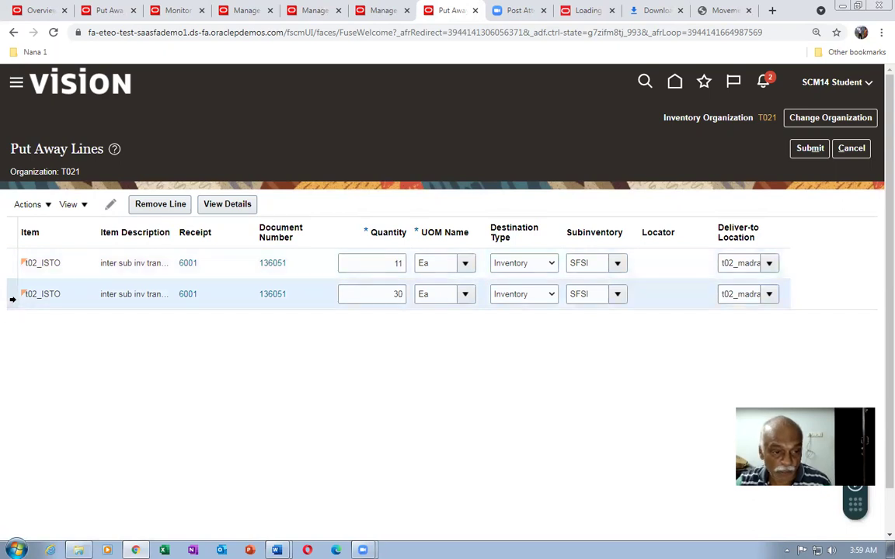
left_click(110, 204)
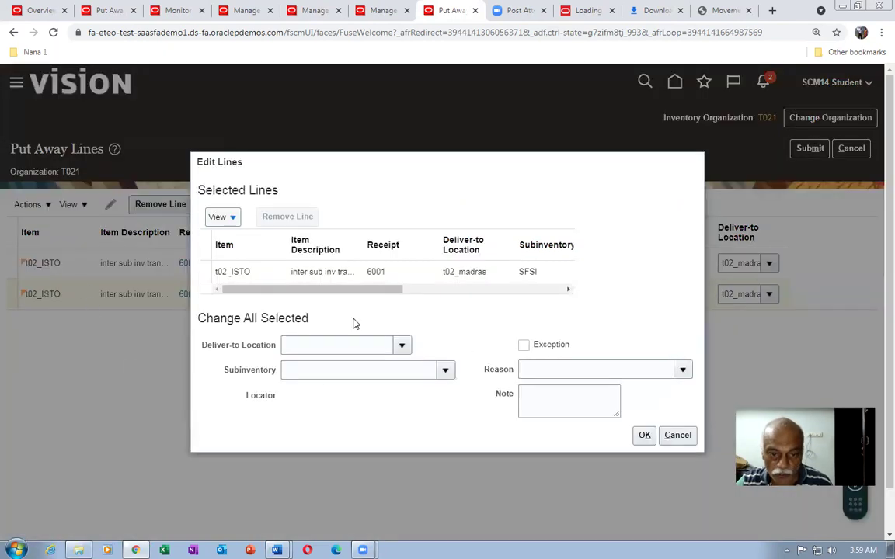
left_click(676, 435)
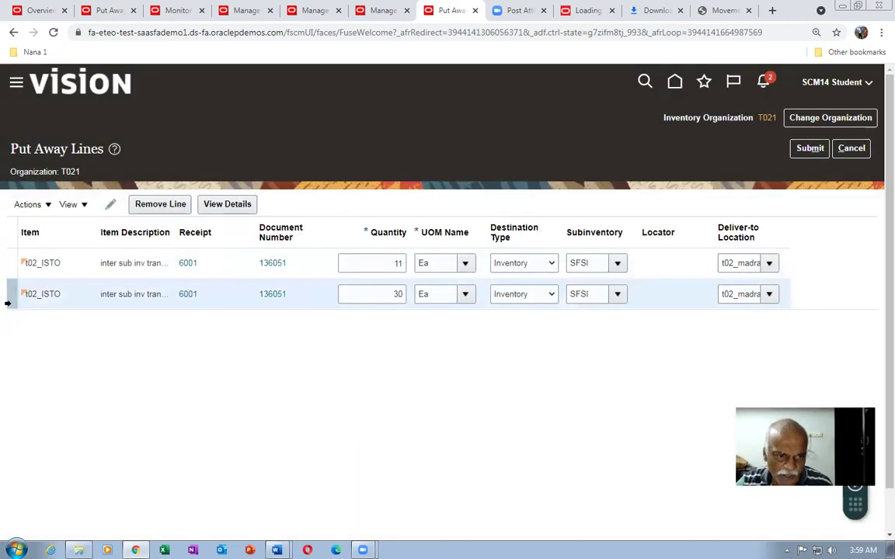
left_click(23, 205)
left_click(41, 313)
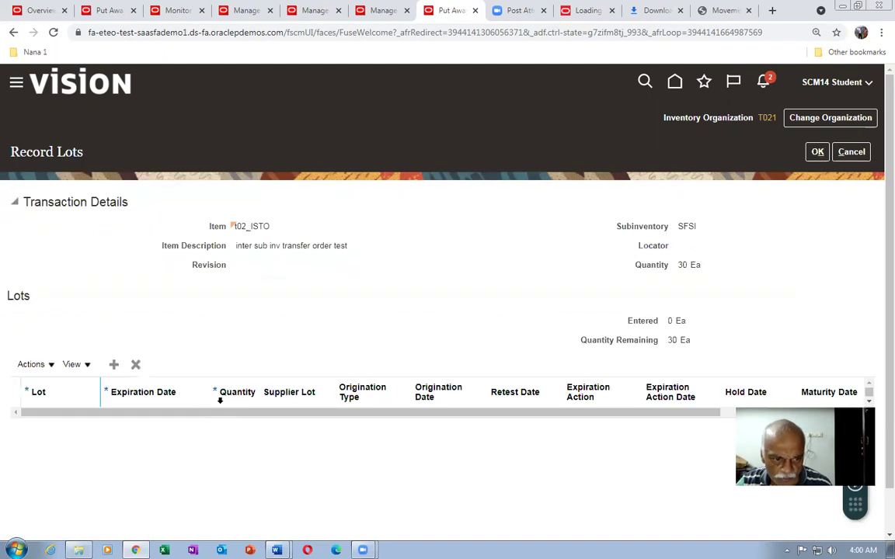
left_click(114, 365)
left_click(78, 426)
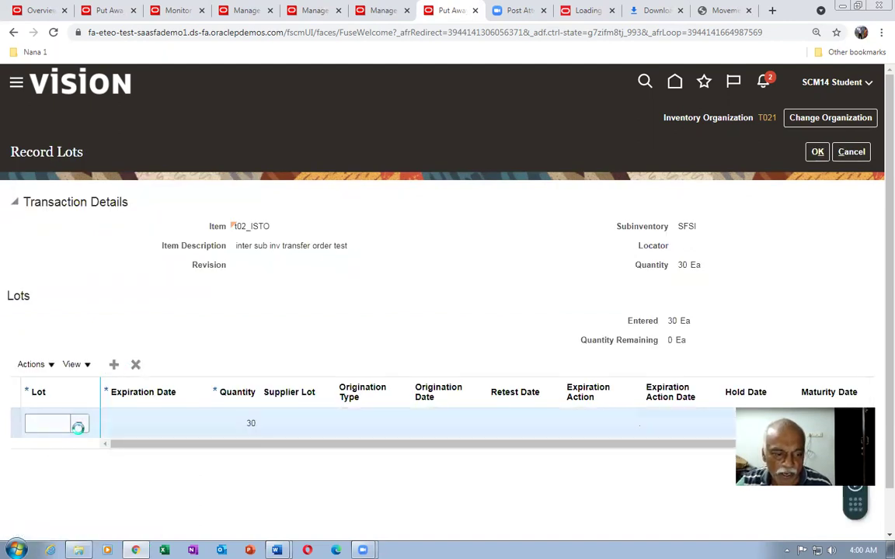
left_click(35, 477)
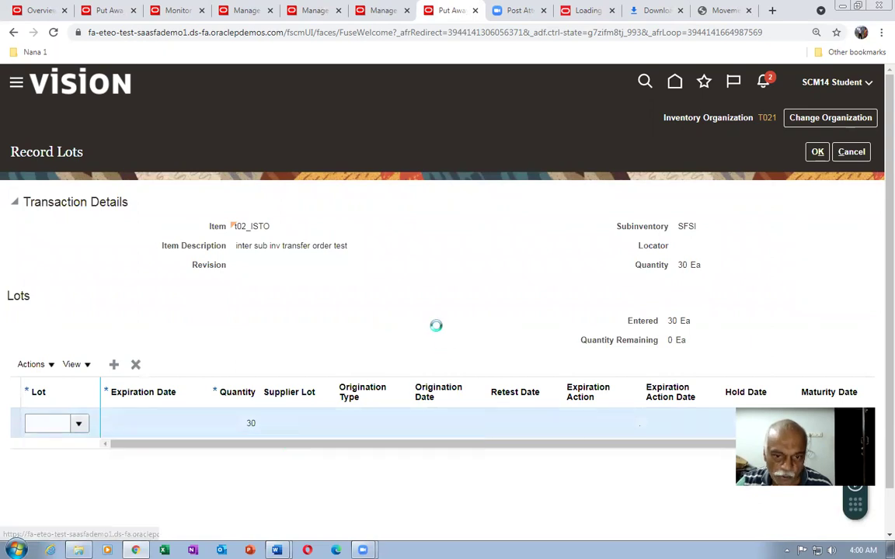
left_click(747, 304)
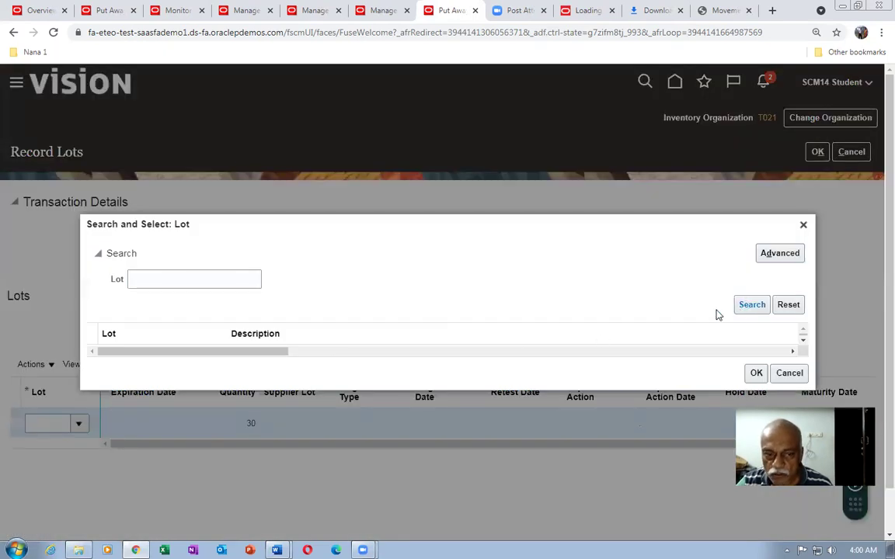
left_click(437, 344)
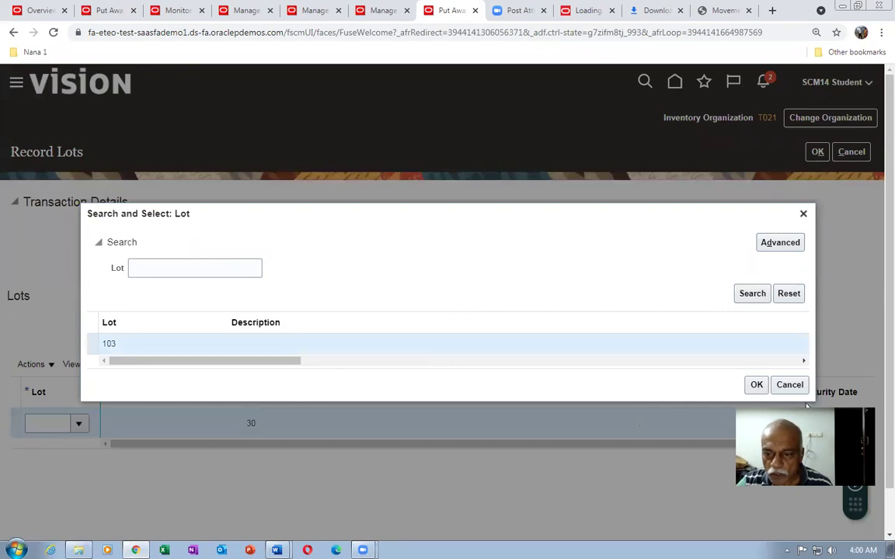
left_click(759, 386)
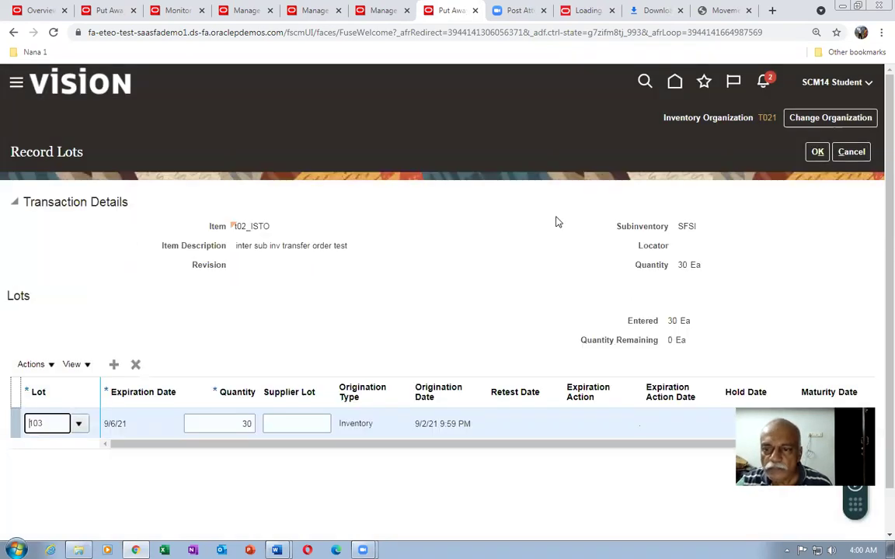
left_click(816, 152)
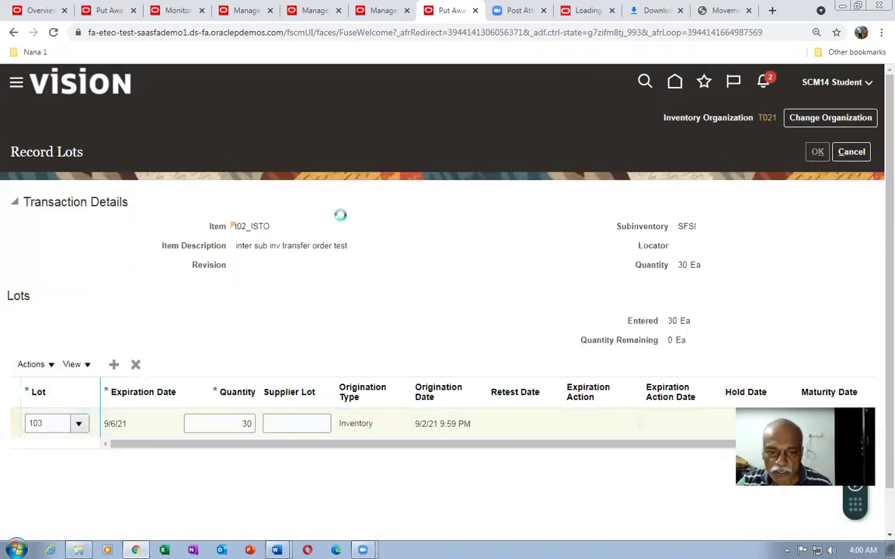
left_click(812, 149)
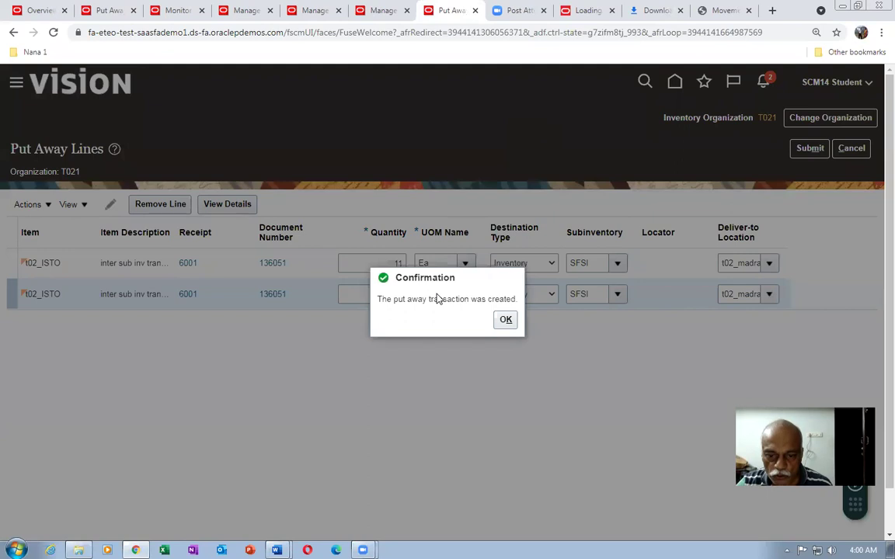
left_click(501, 324)
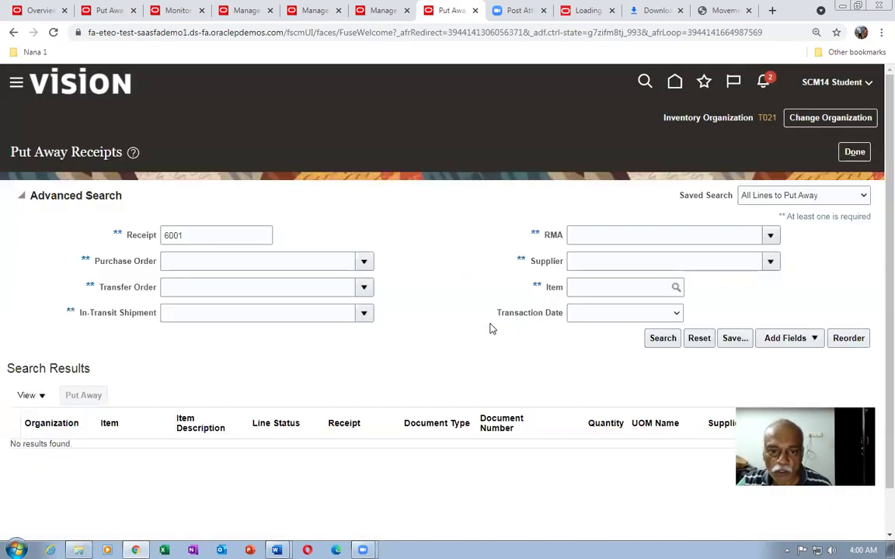
Return to Manage Item Quantities, repeat the t02_ISTO search in T021 and check the quantity in subinventory SFSI.
left_click(330, 13)
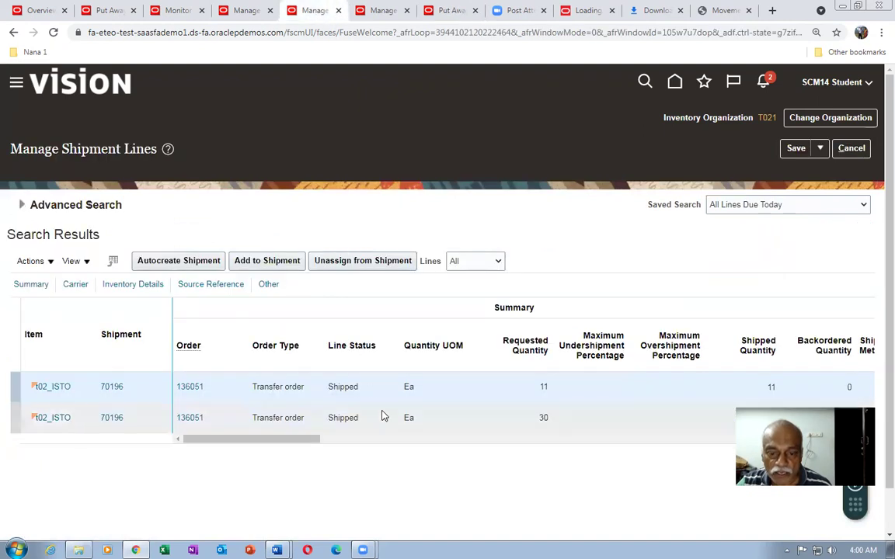
left_click(381, 10)
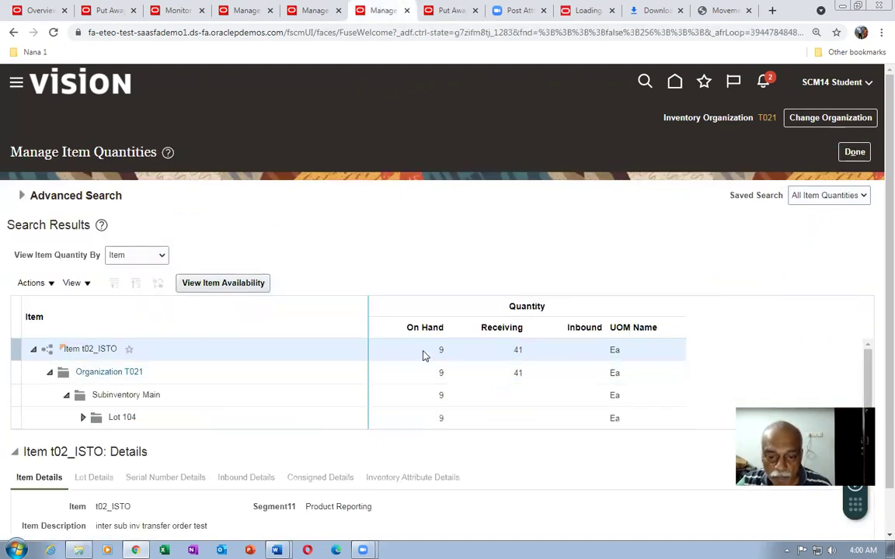
left_click(22, 196)
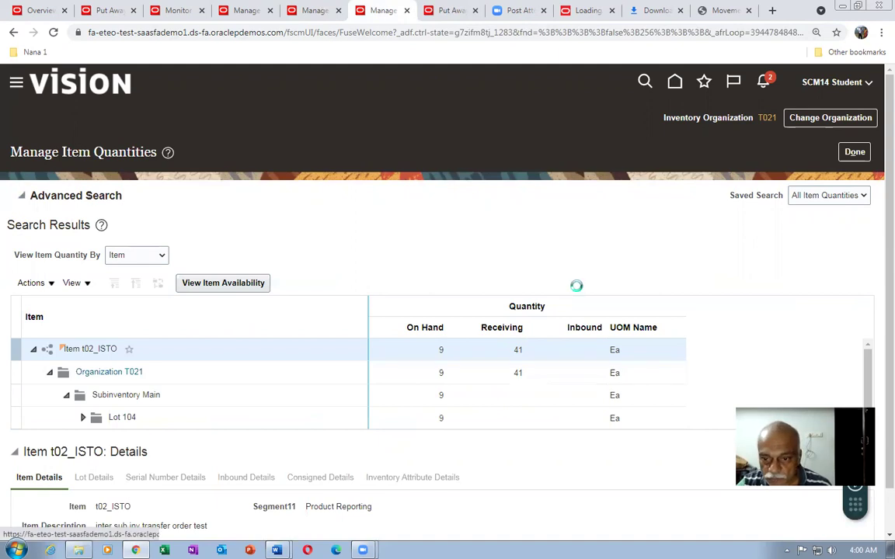
left_click(670, 341)
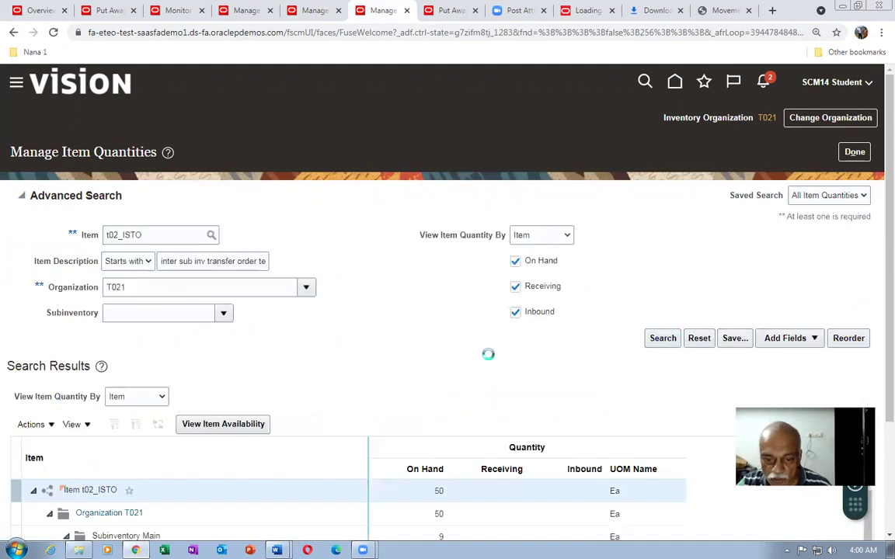
scroll(439, 320, "down", 1)
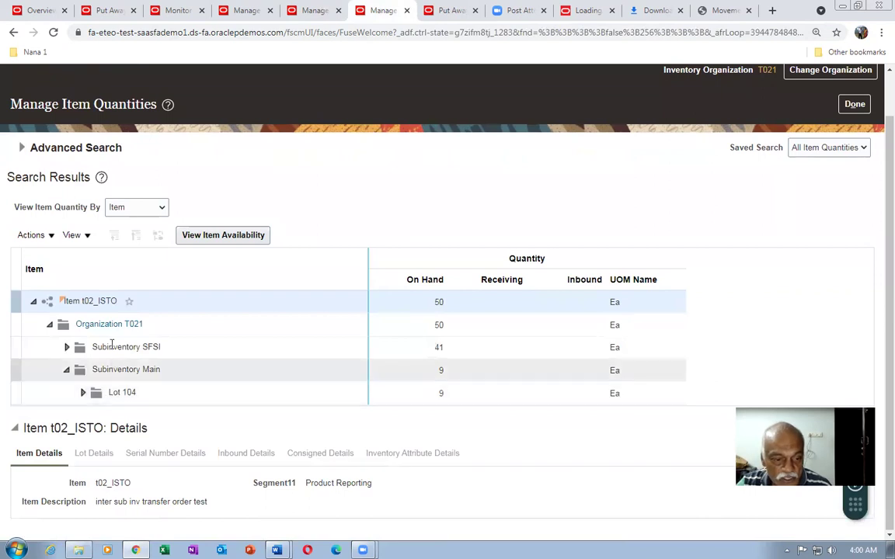
left_click(179, 351)
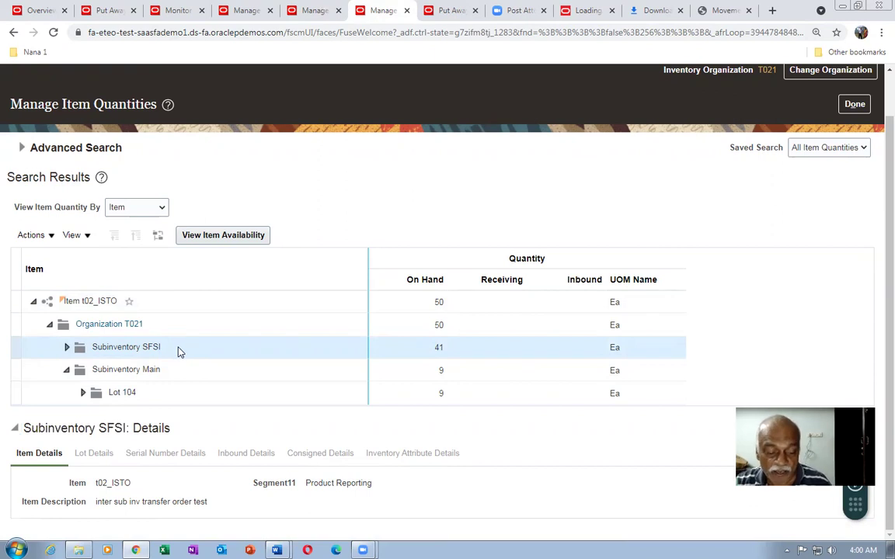
Switch to the Min_Max_Planning document in Word and examine the Main Sub Inventory box of the flow diagram.
key("alt+Tab")
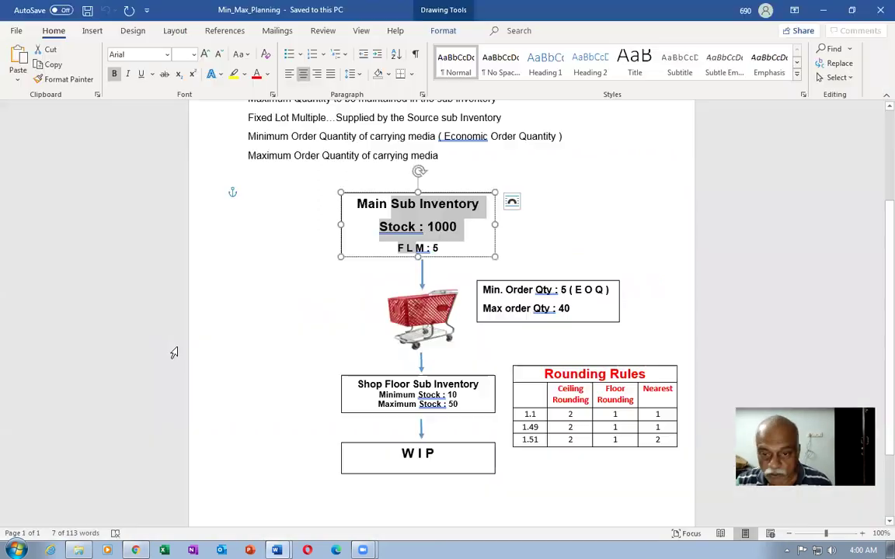
left_click(389, 227)
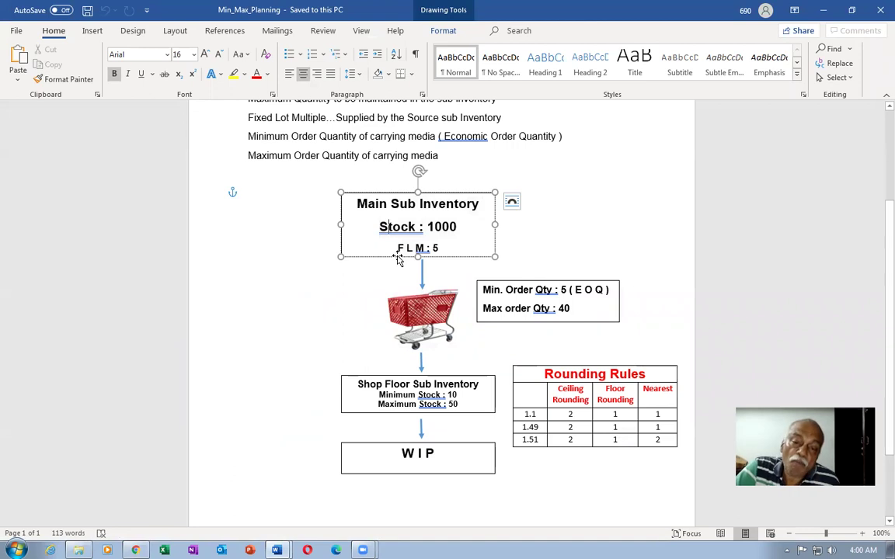